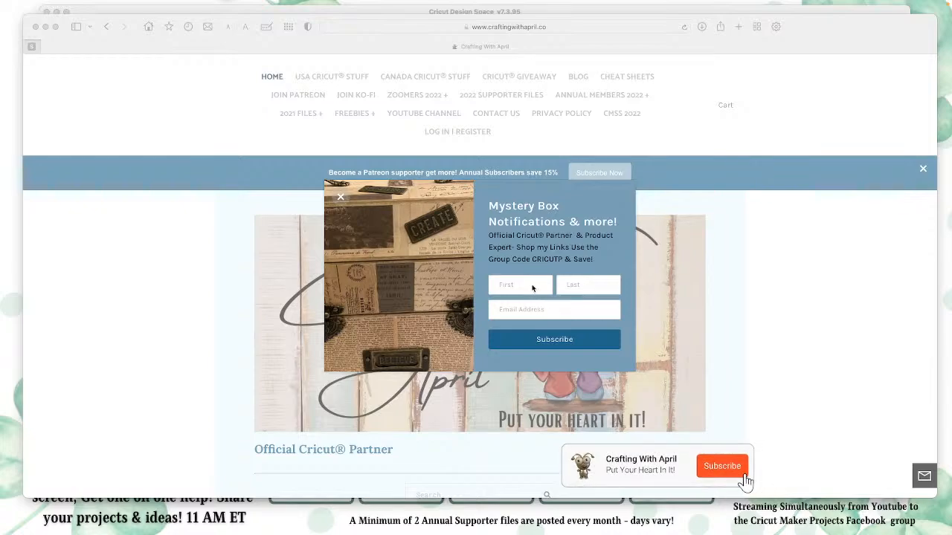
Step: Dismiss the Mystery Box newsletter popup and bring up the site's Log In form
left_click(340, 198)
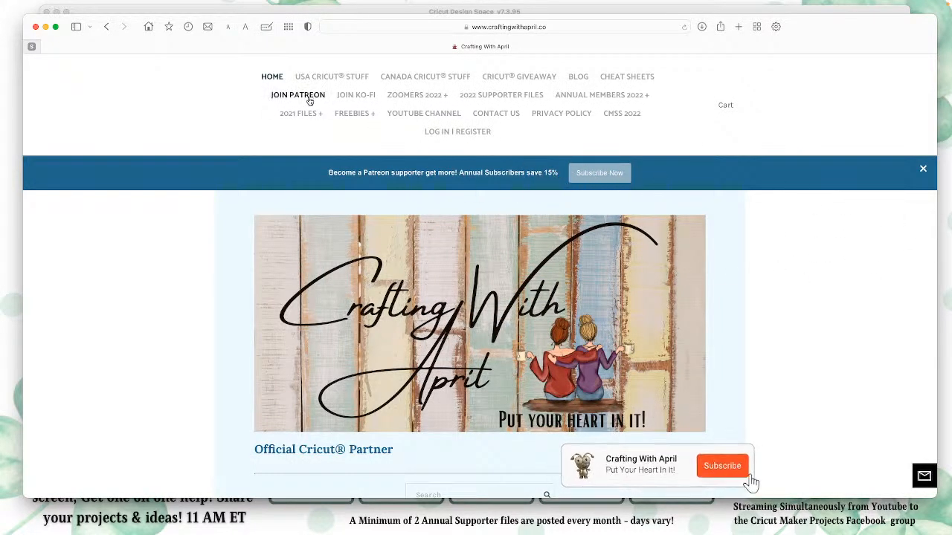
left_click(529, 79)
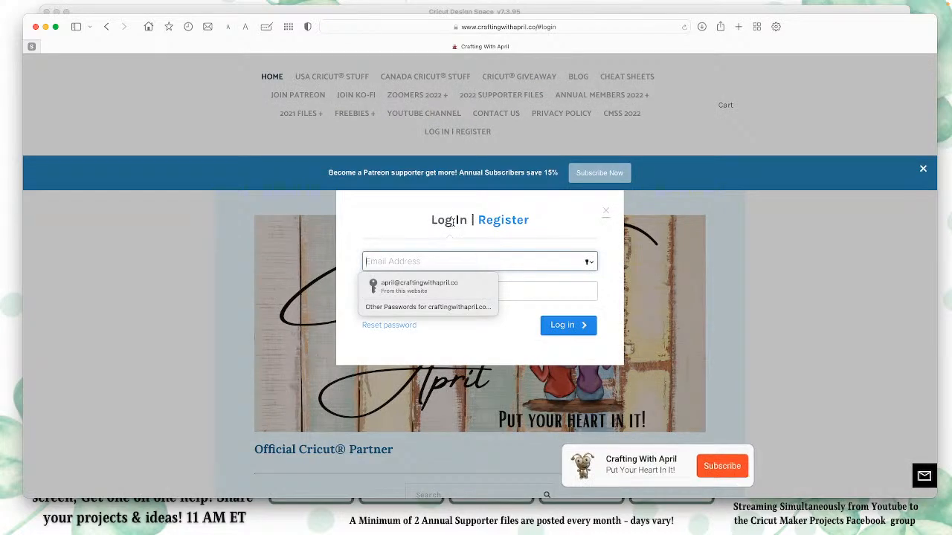
left_click(503, 220)
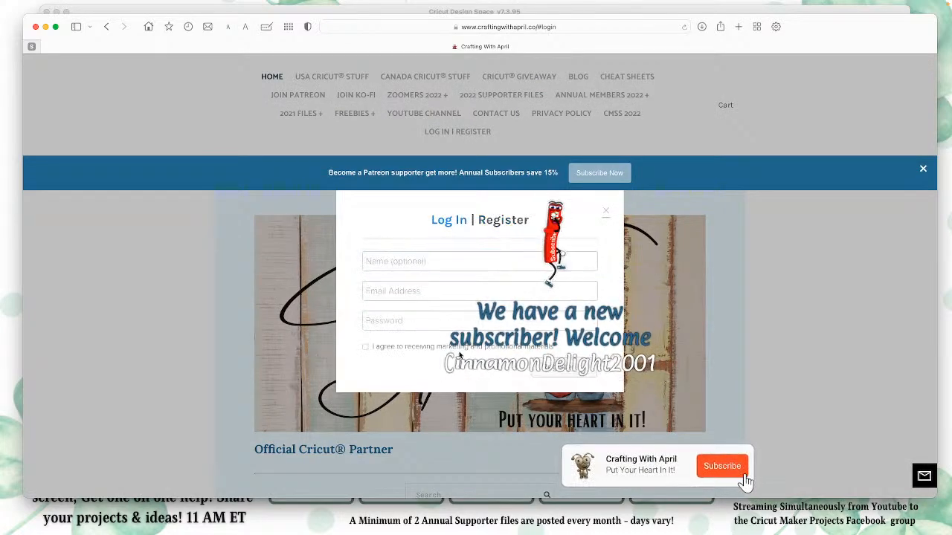
left_click(451, 221)
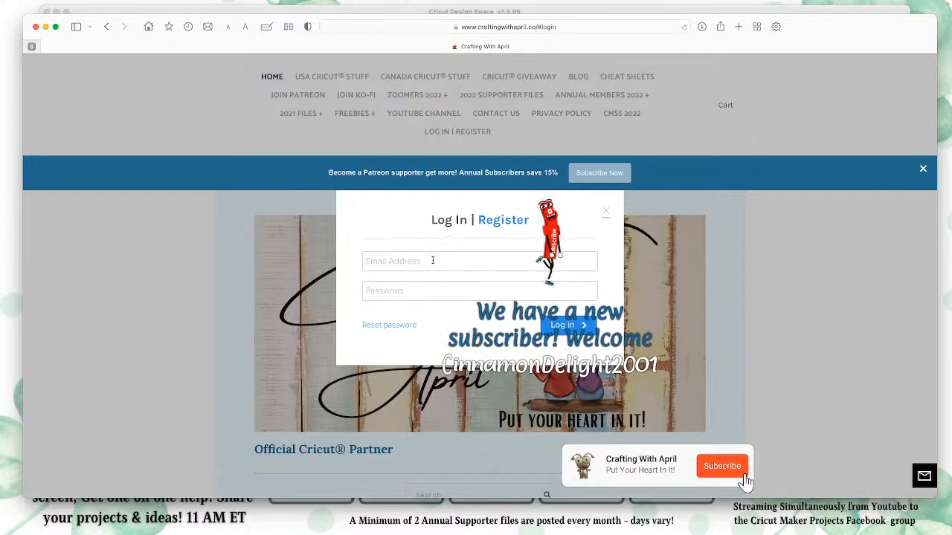
Step: Log in to the site with the saved account e-mail and password, and close the My Account window
left_click(432, 260)
left_click(483, 288)
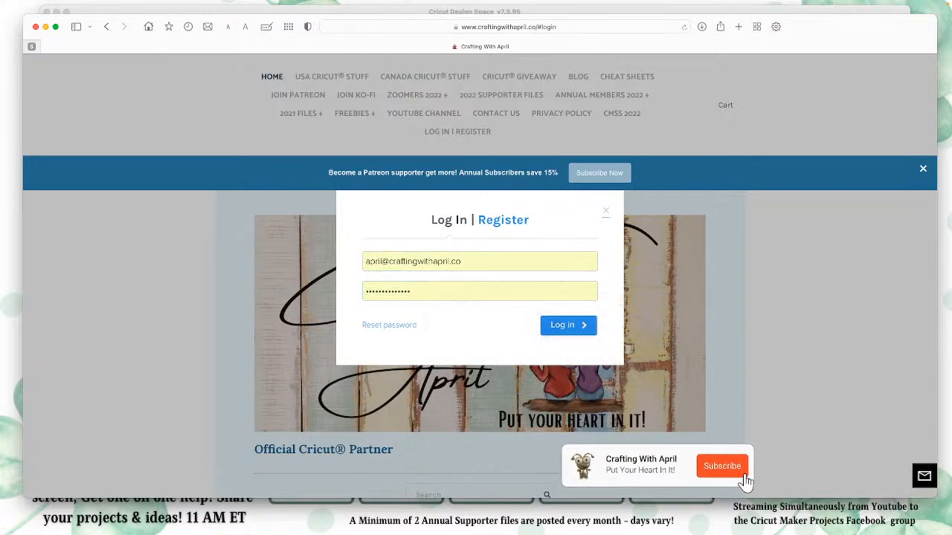
left_click(568, 325)
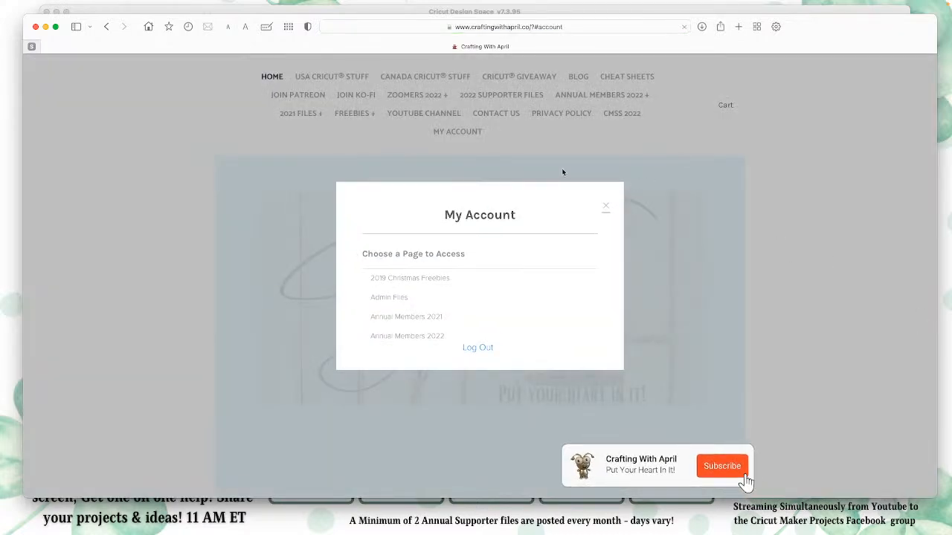
left_click(606, 207)
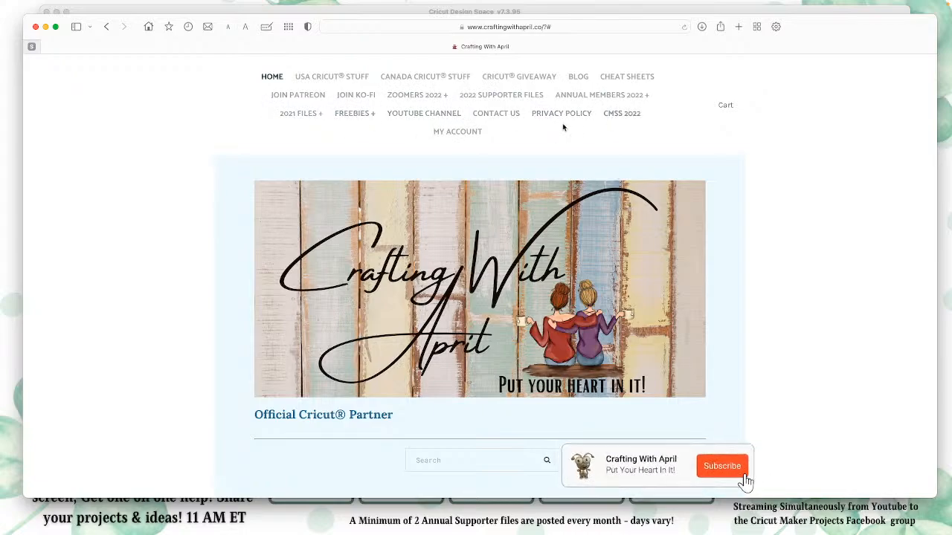
Step: Open the Cricut Giveaway page and review the prizes, the March Challenge #EXPLORE360 rules and the Current Giveaway form
left_click(522, 79)
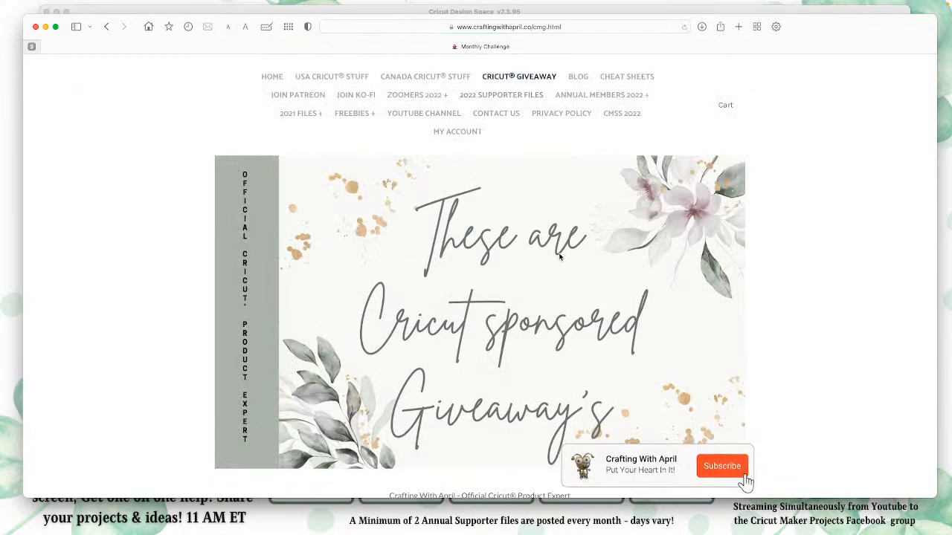
scroll(560, 258, "down", 5)
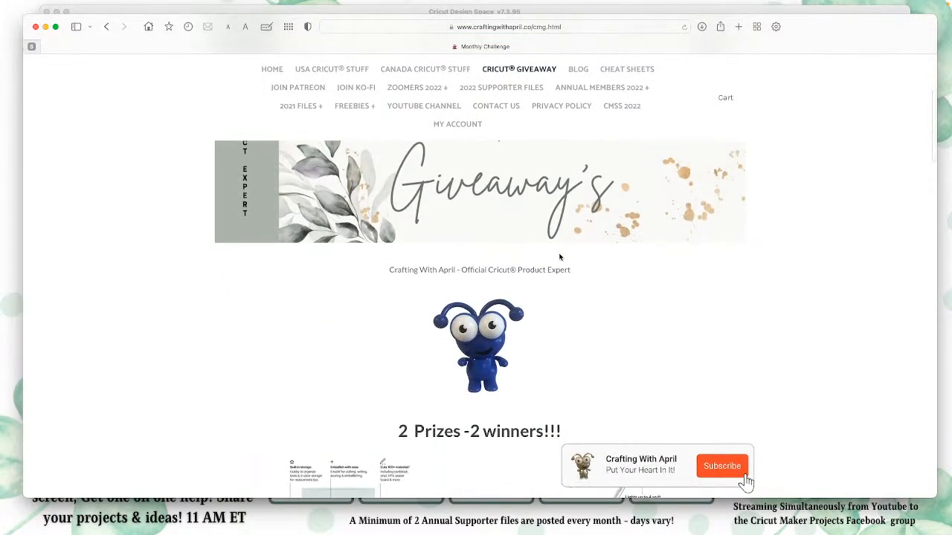
scroll(560, 257, "down", 2)
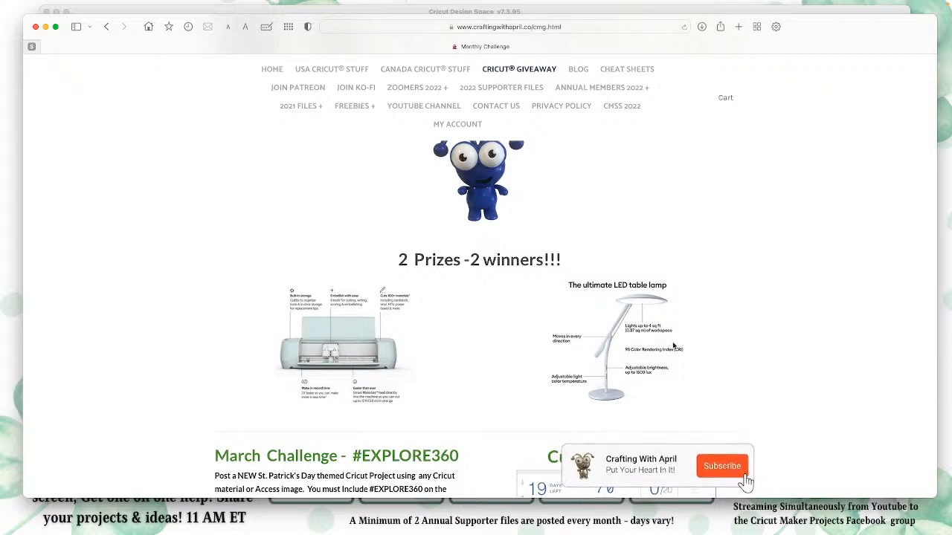
scroll(673, 346, "down", 5)
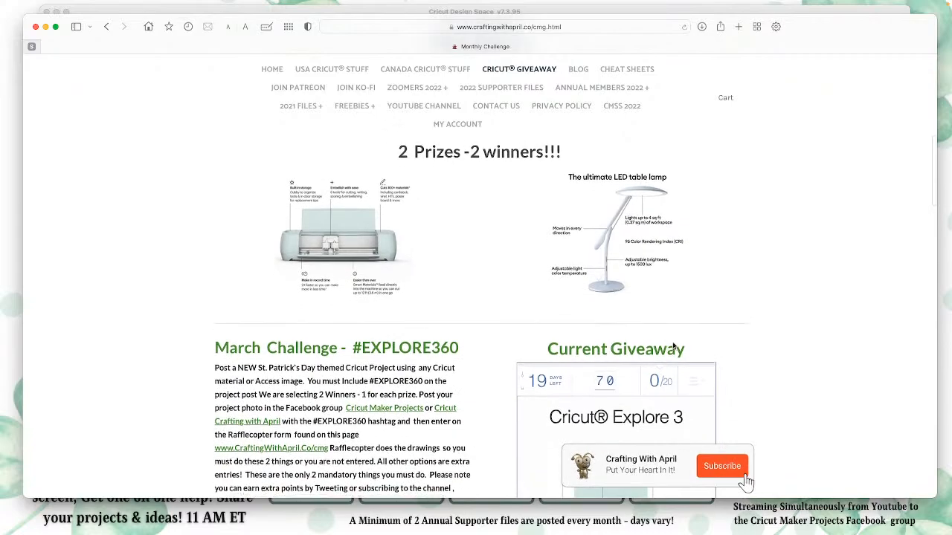
scroll(673, 346, "down", 2)
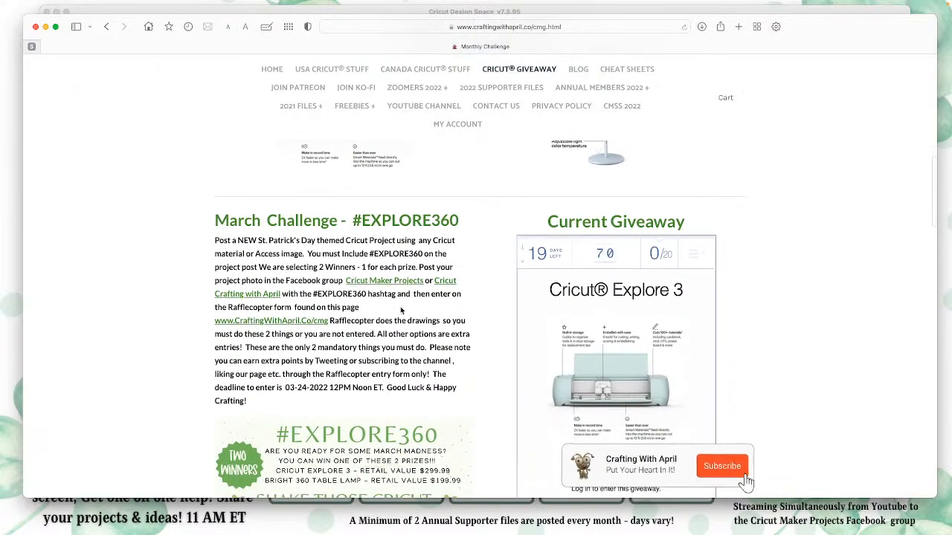
scroll(379, 347, "down", 4)
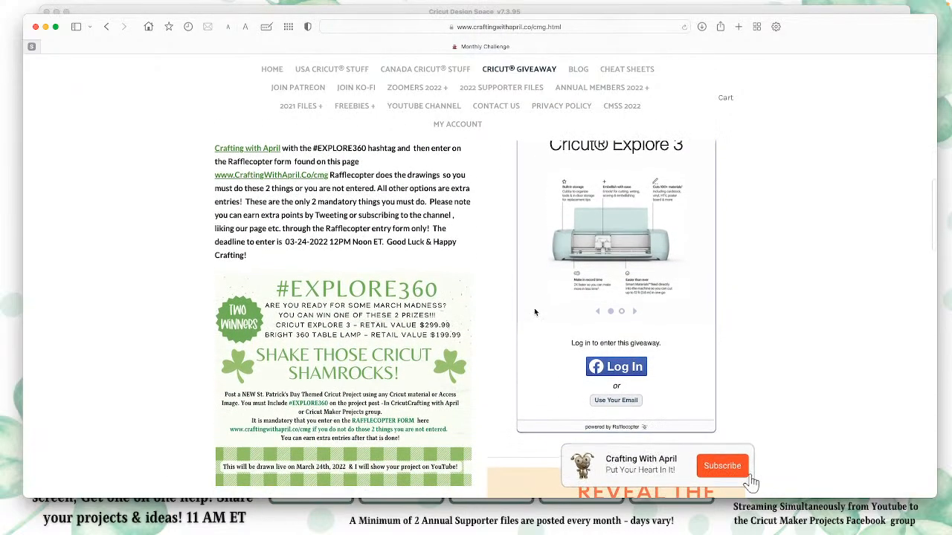
scroll(480, 253, "up", 3)
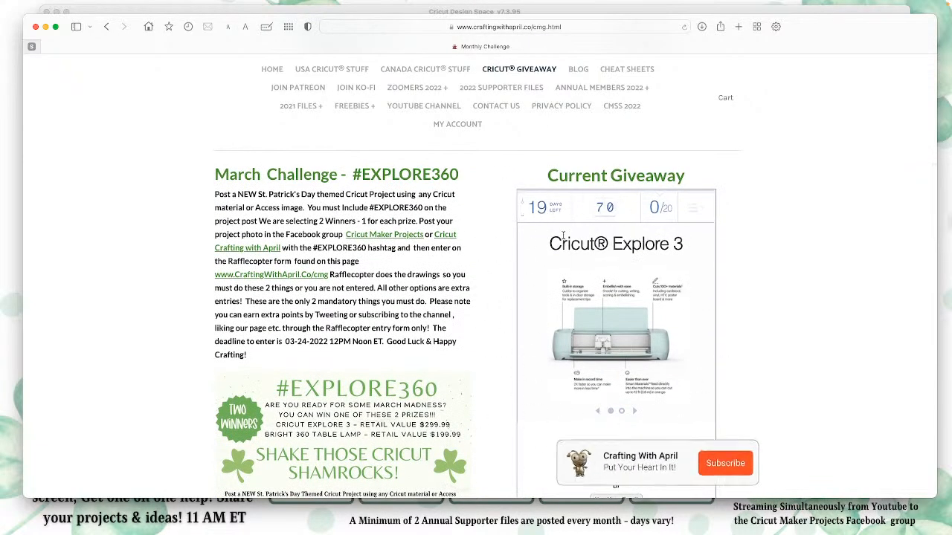
scroll(636, 438, "down", 3)
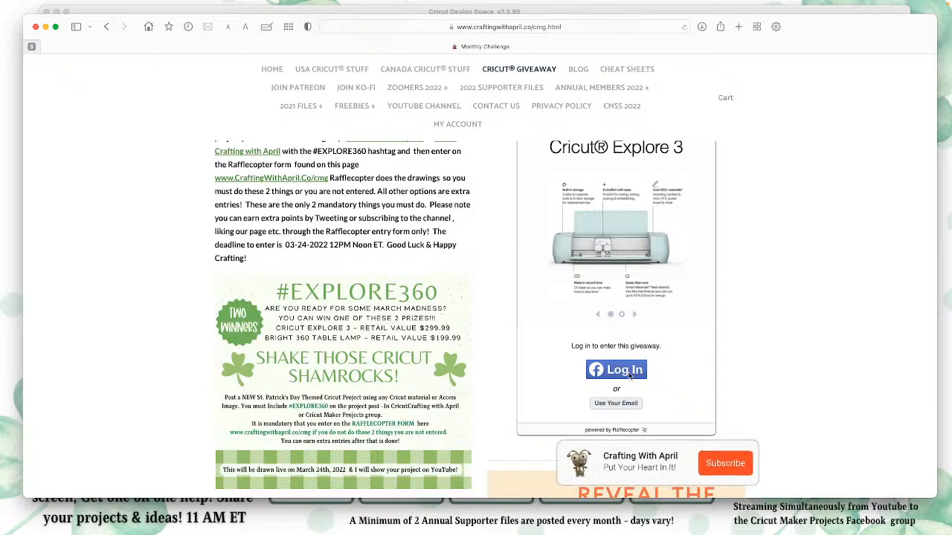
Step: Log in to the Rafflecopter giveaway form with Facebook and review its entry options beside the challenge flyer
left_click(629, 376)
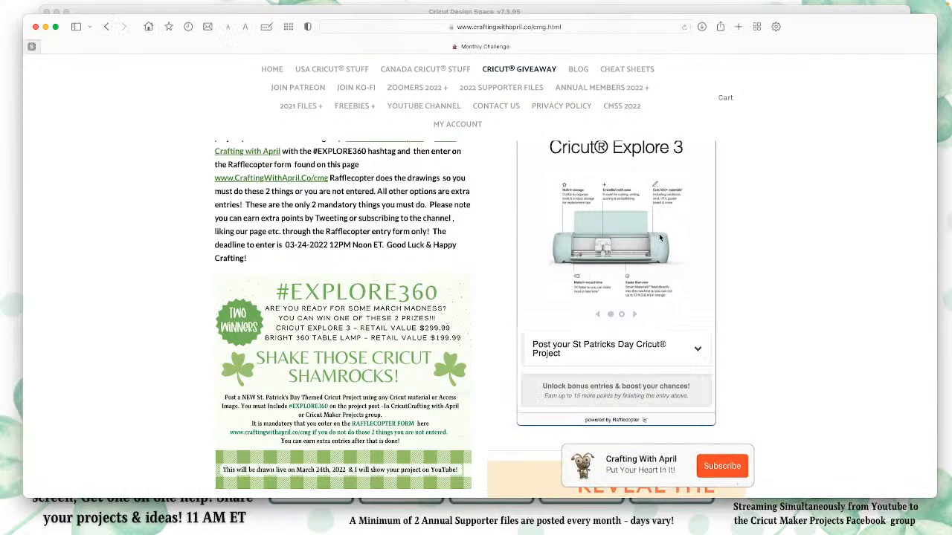
scroll(738, 264, "down", 2)
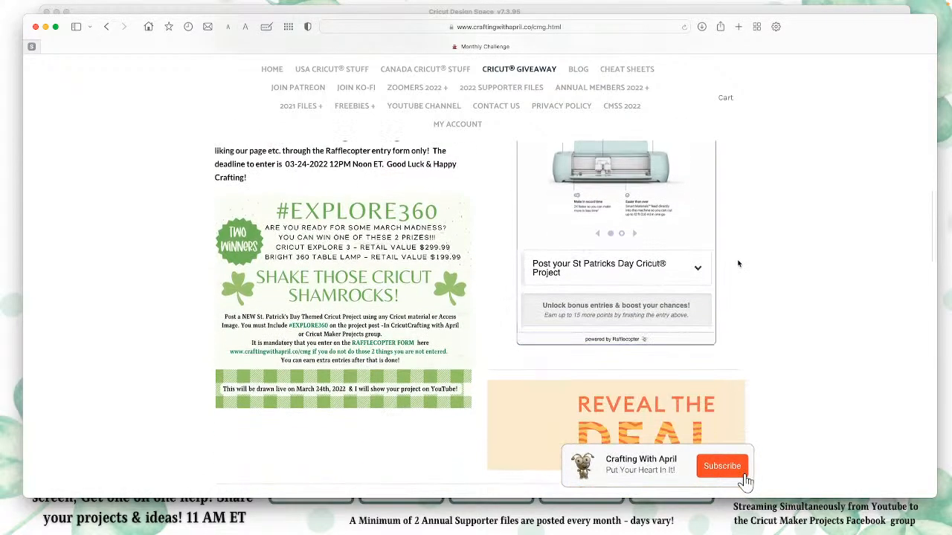
scroll(739, 264, "up", 1)
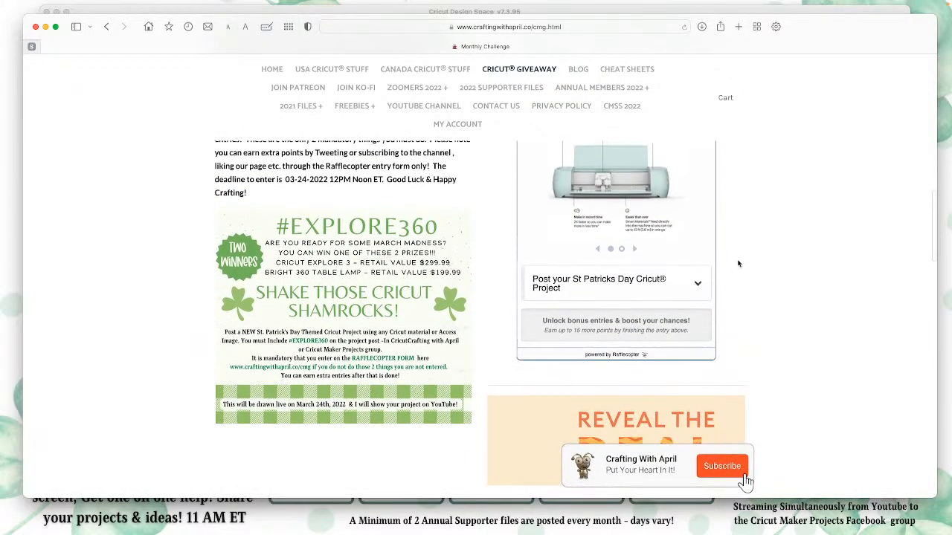
scroll(738, 263, "up", 4)
scroll(715, 208, "down", 5)
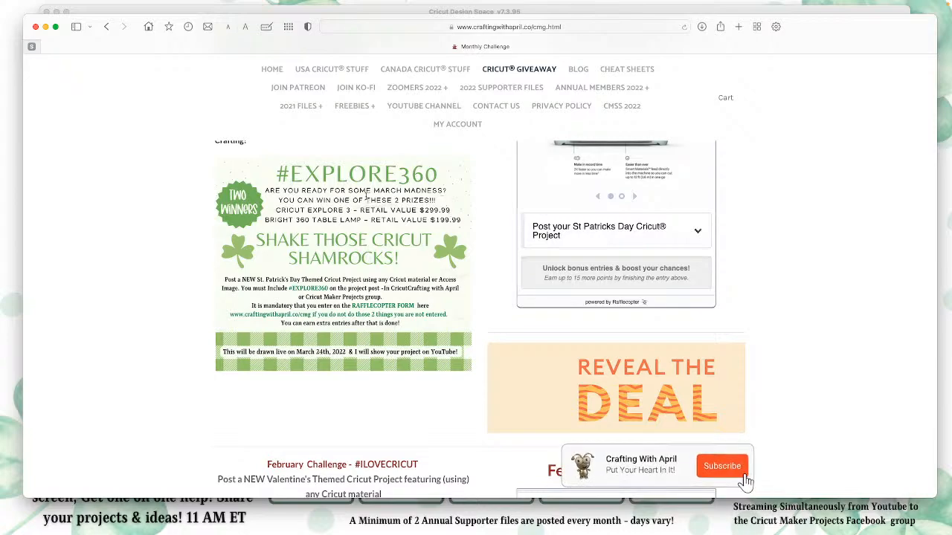
Step: Try out the St Patricks Day project entry with cc as the posting group, and collapse it without submitting
left_click(667, 232)
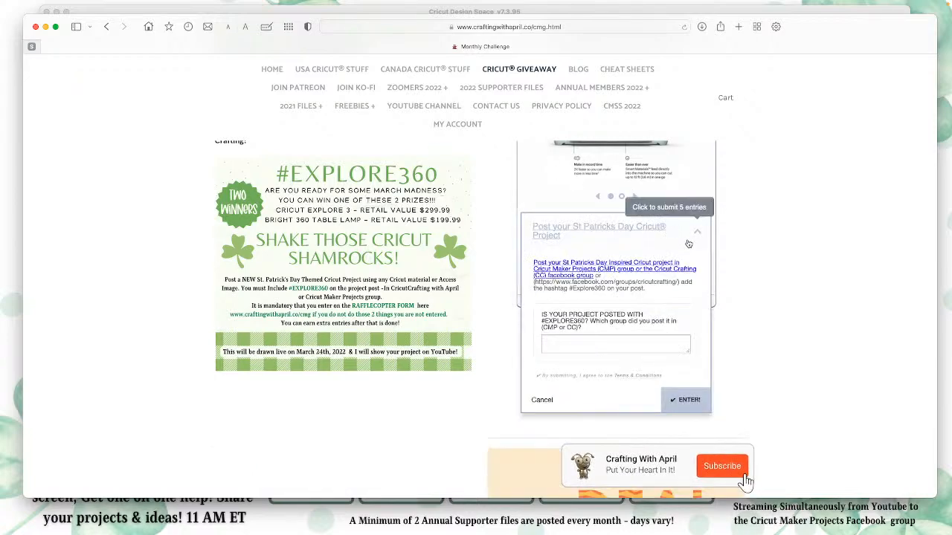
left_click(561, 343)
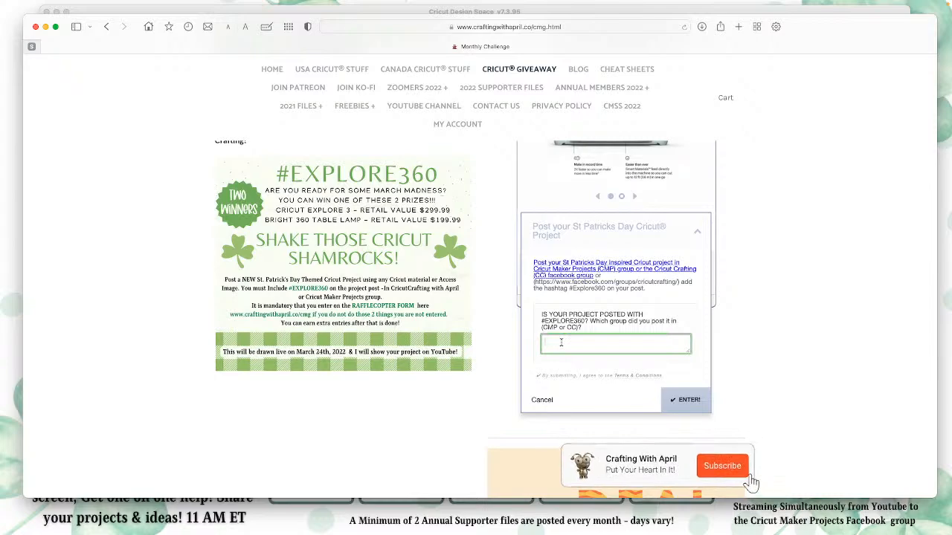
type("CMP")
key("BackSpace")
key("BackSpace")
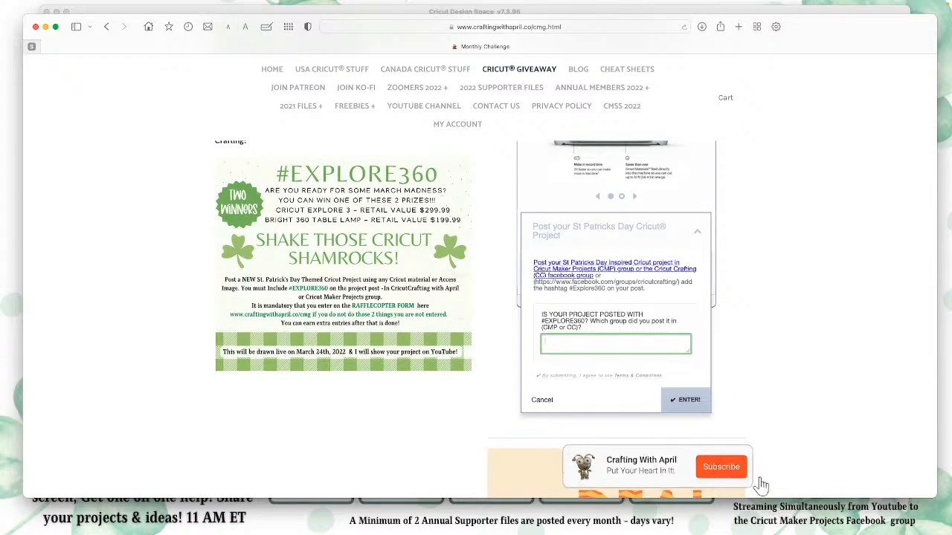
type("cc")
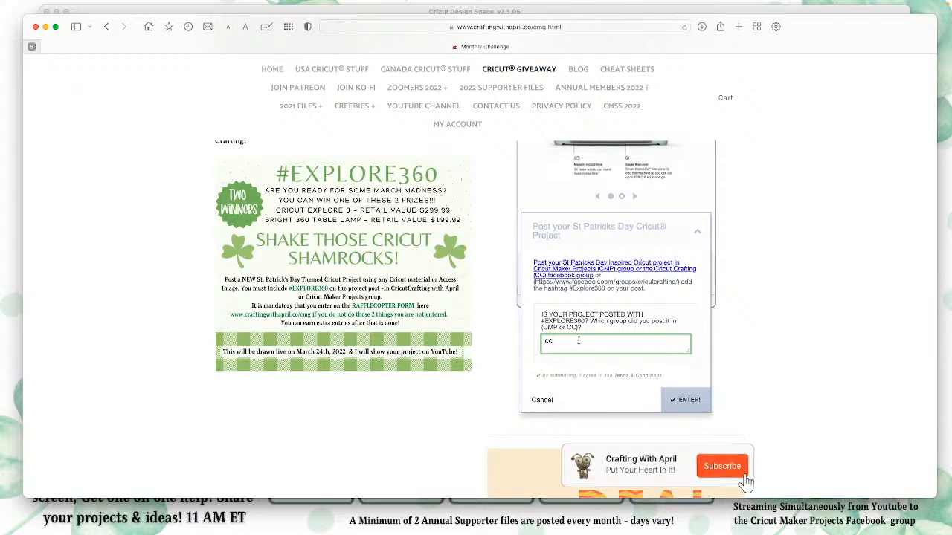
scroll(604, 340, "down", 5)
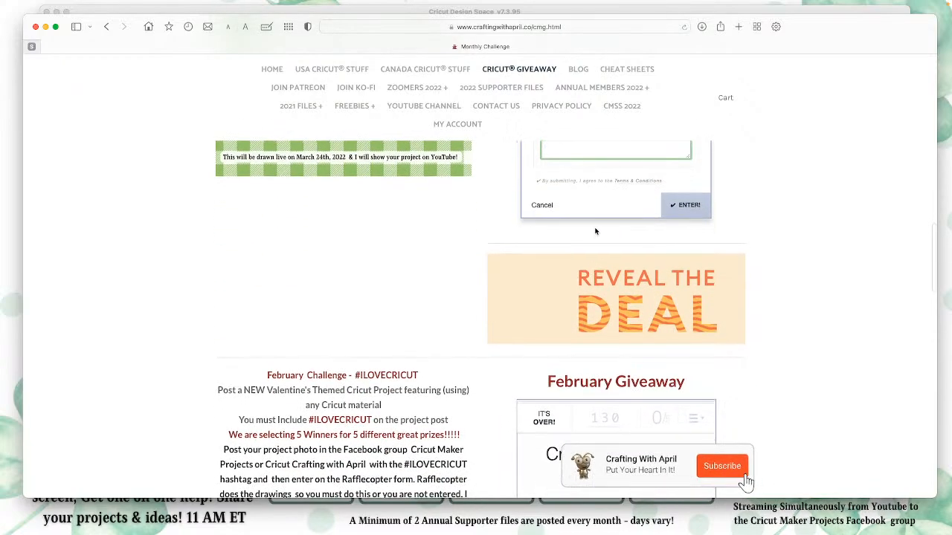
scroll(581, 205, "up", 7)
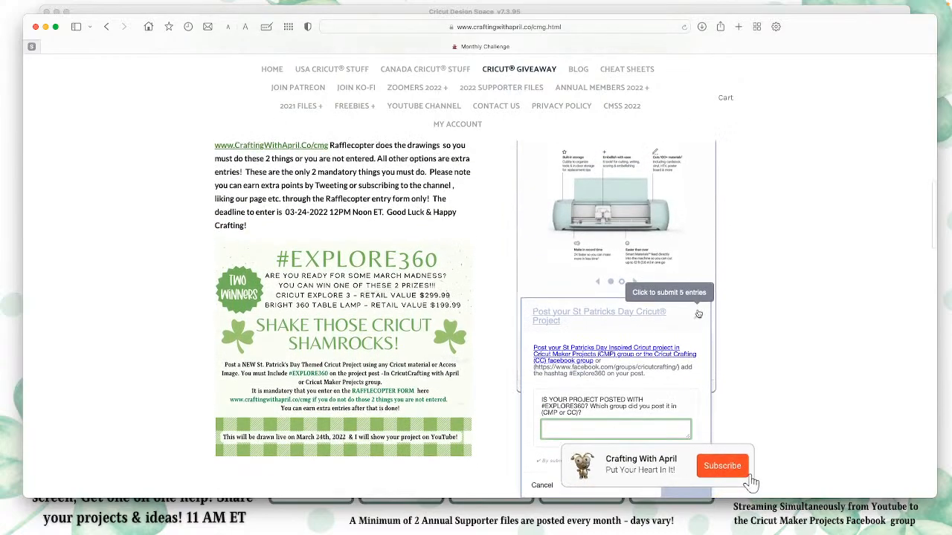
left_click(697, 320)
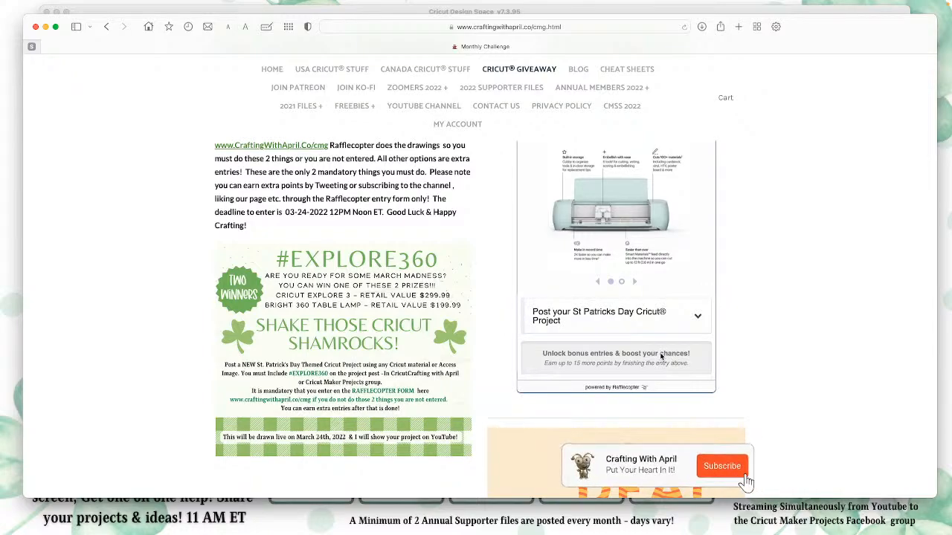
Step: Review the March Challenge details once more and close the browser window to return to Cricut Design Space
scroll(633, 259, "up", 1)
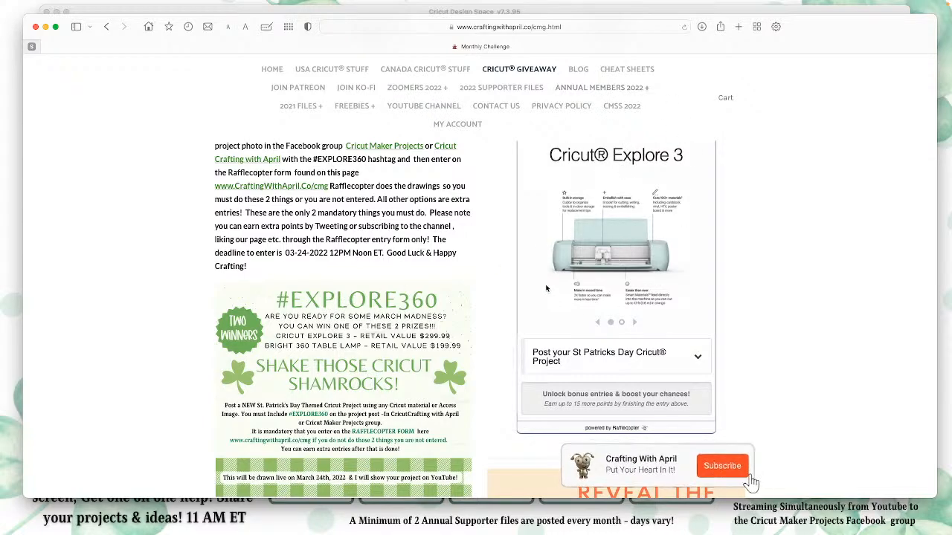
scroll(638, 331, "up", 3)
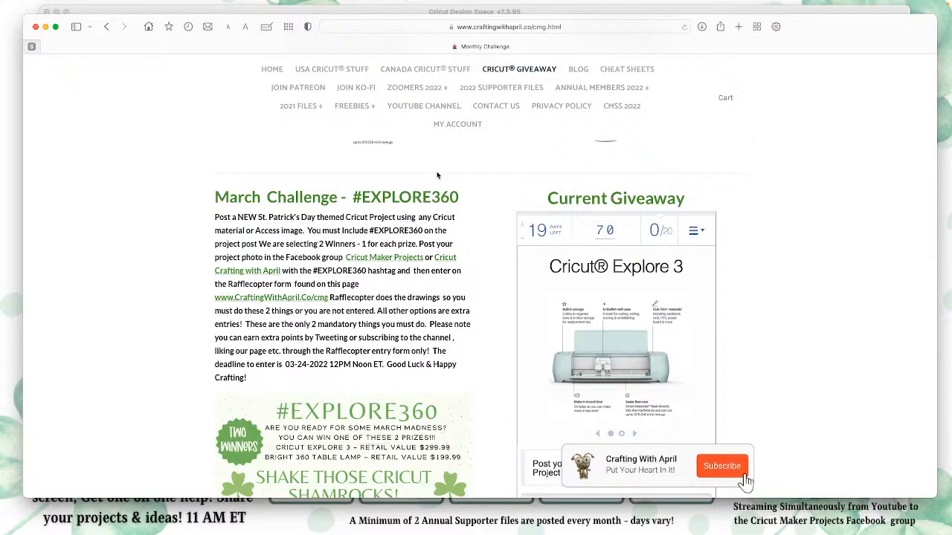
left_click(36, 28)
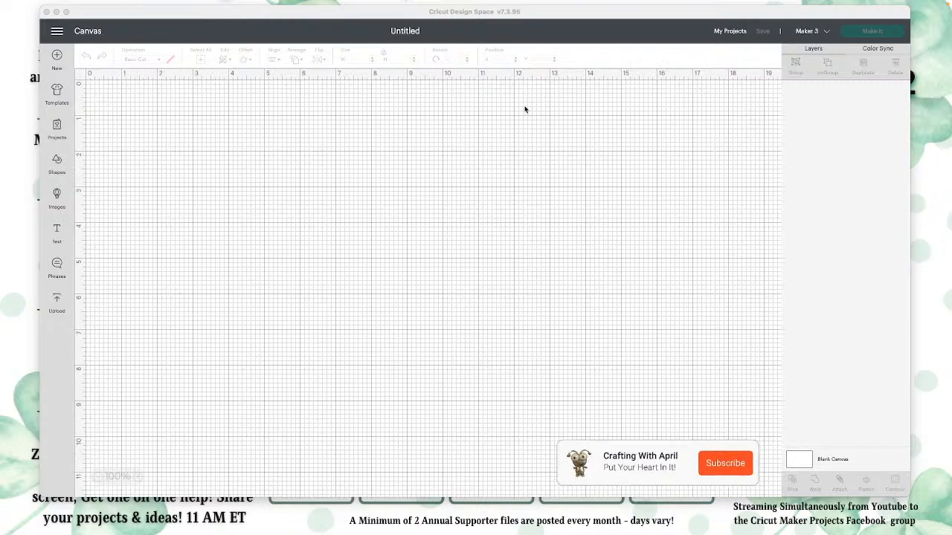
Step: Open the Cricut image library and show its Featured category
scroll(592, 161, "down", 5)
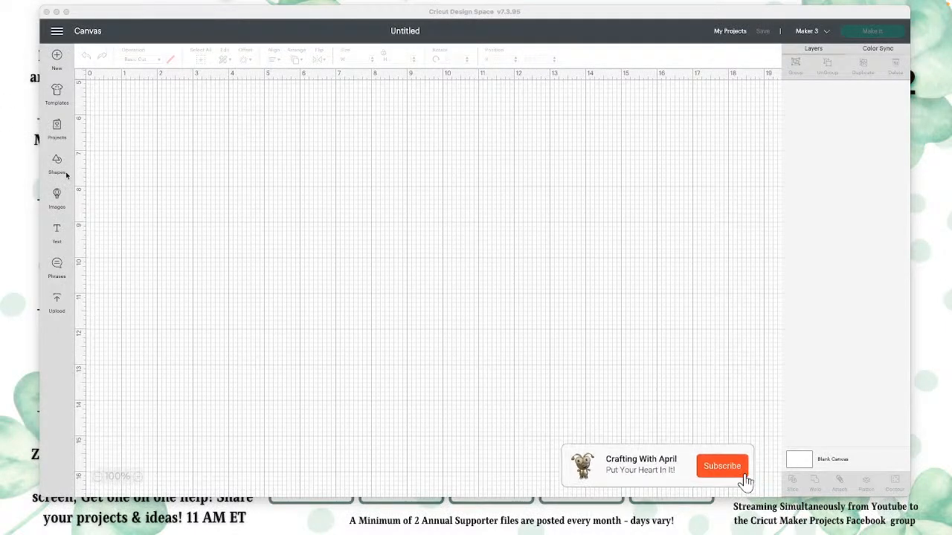
left_click(57, 197)
left_click(58, 197)
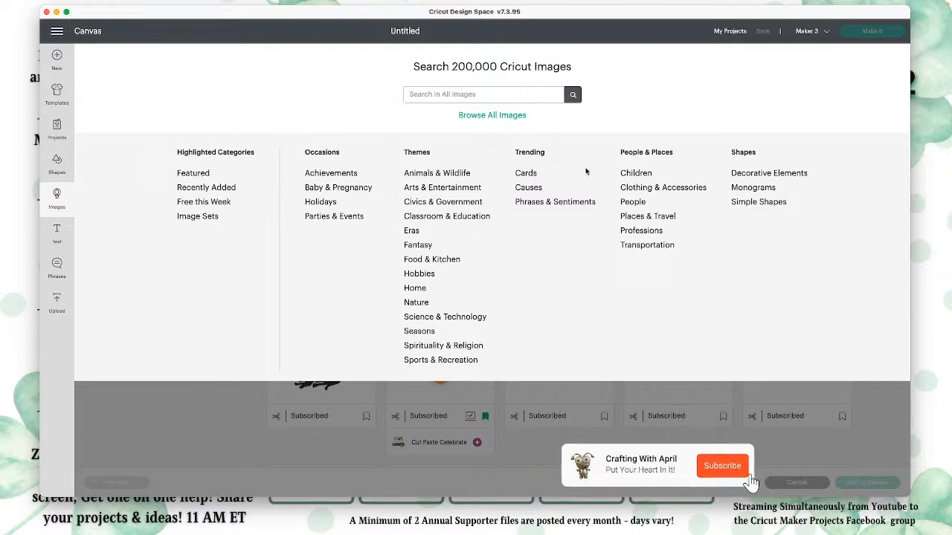
left_click(195, 173)
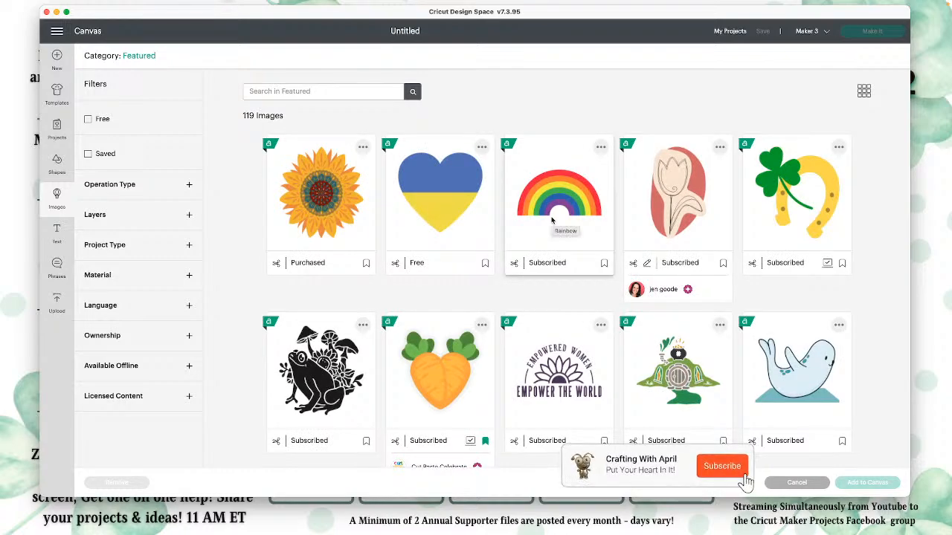
Step: Look through the complete Featured image collection to its last row and return to the first designs
scroll(551, 220, "down", 3)
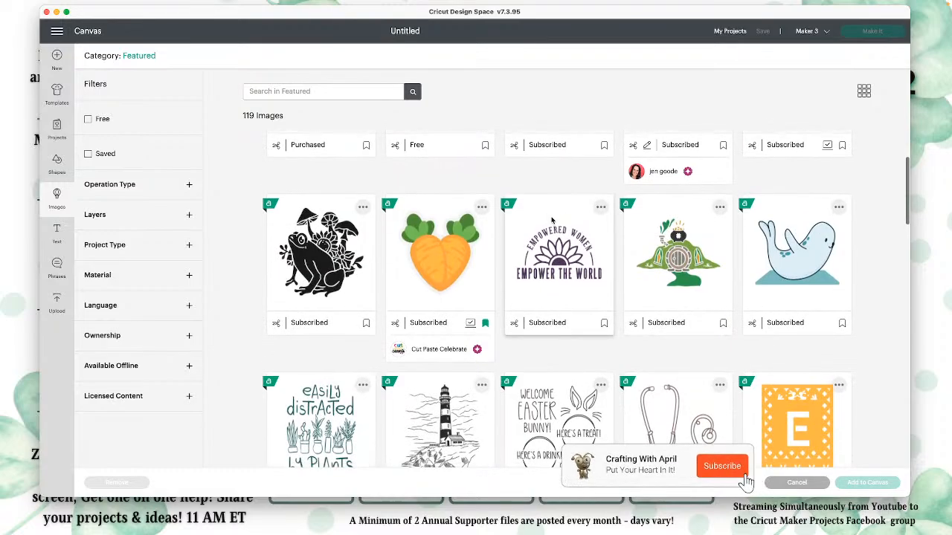
scroll(552, 220, "down", 6)
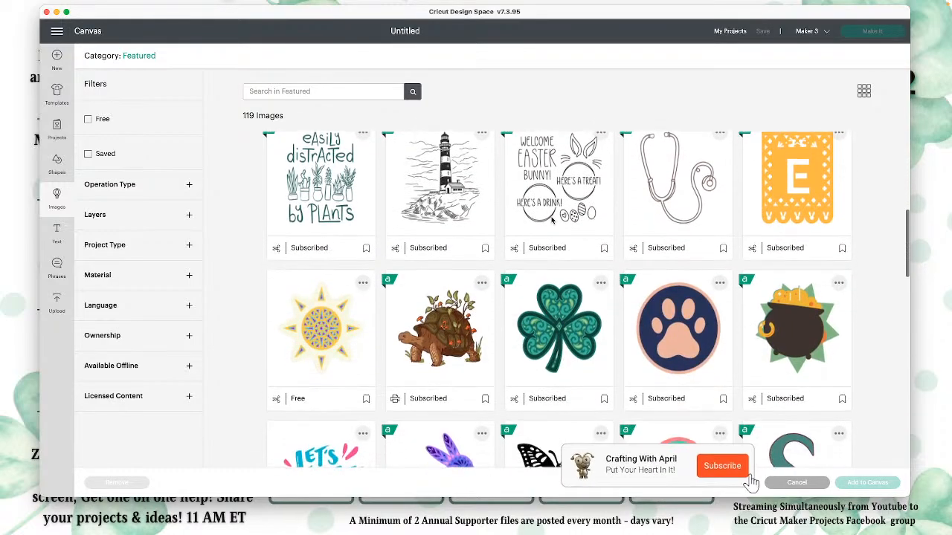
scroll(553, 220, "down", 6)
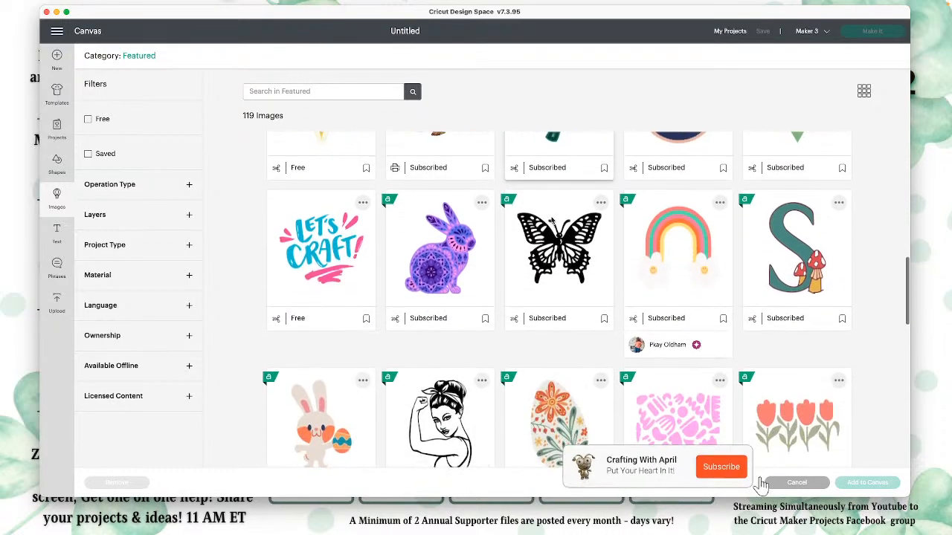
scroll(552, 220, "down", 3)
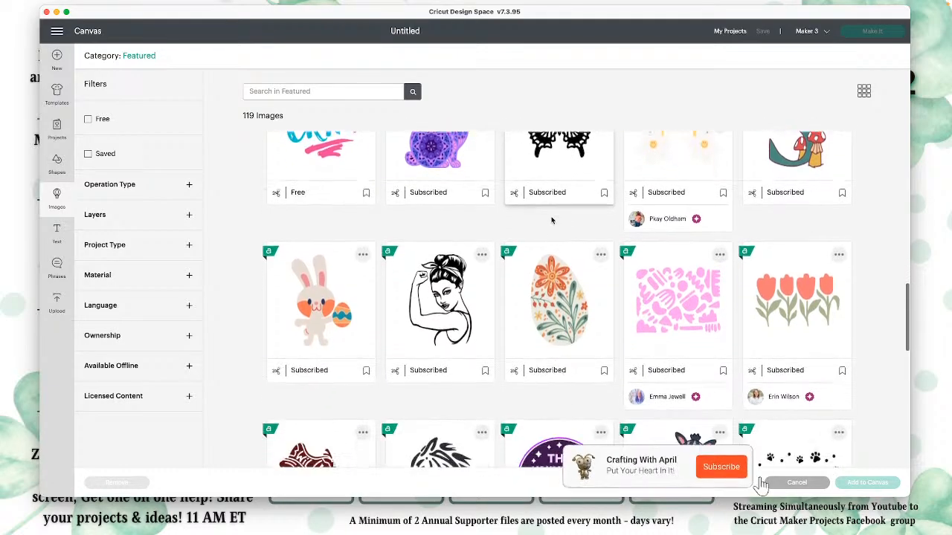
scroll(551, 221, "down", 7)
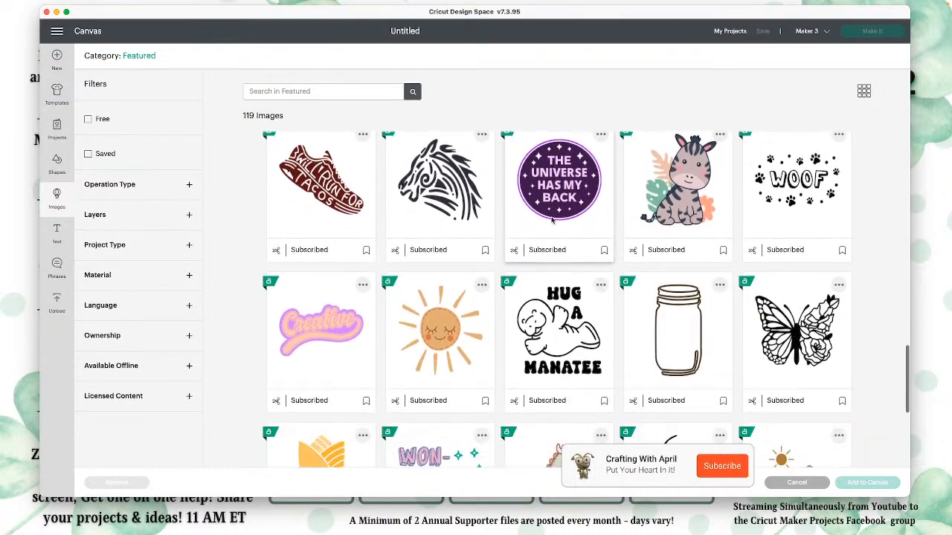
scroll(551, 220, "down", 2)
scroll(552, 220, "up", 8)
scroll(551, 220, "down", 5)
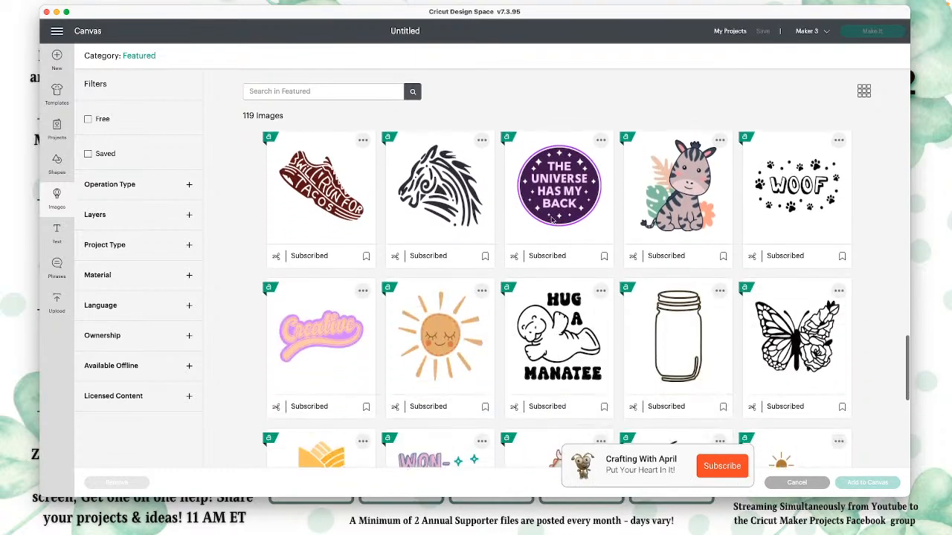
scroll(552, 220, "down", 3)
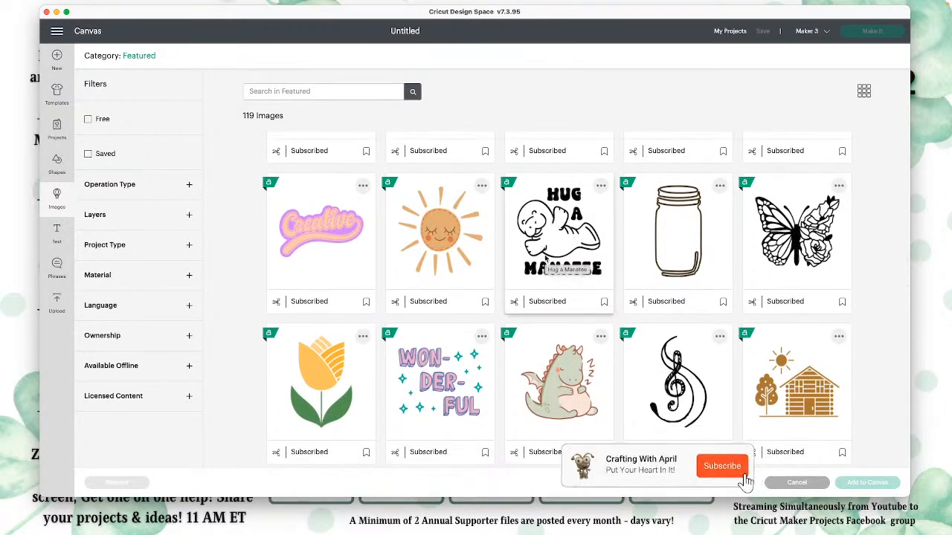
scroll(545, 258, "down", 3)
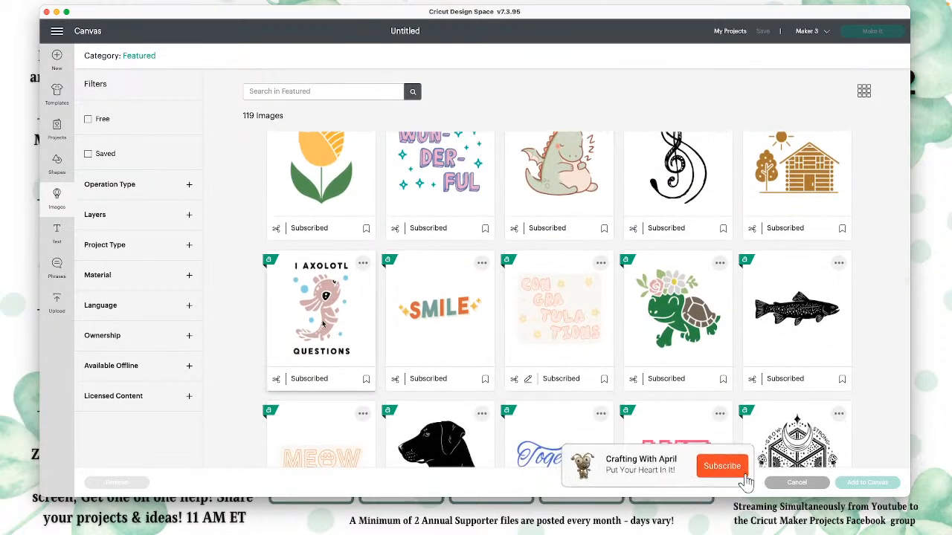
scroll(558, 326, "down", 3)
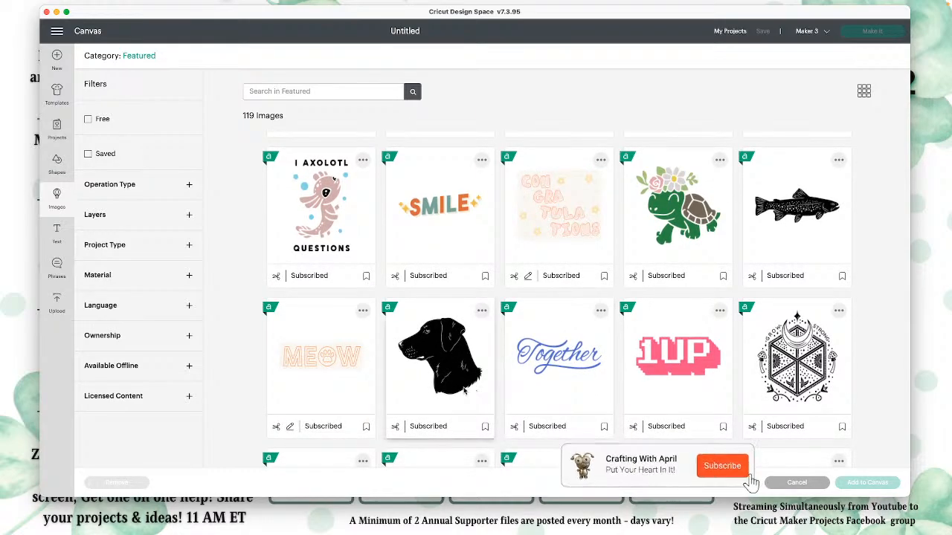
scroll(546, 389, "down", 2)
scroll(551, 386, "down", 4)
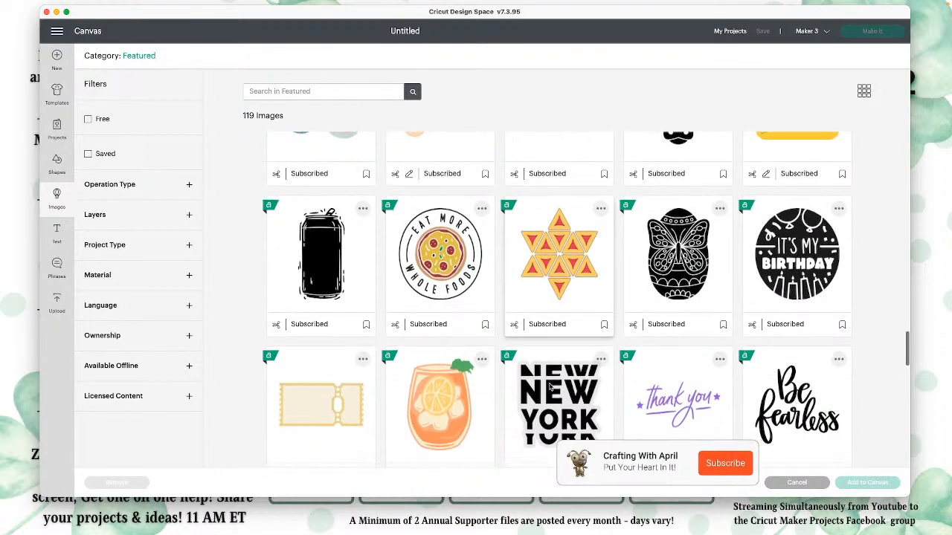
scroll(551, 386, "down", 3)
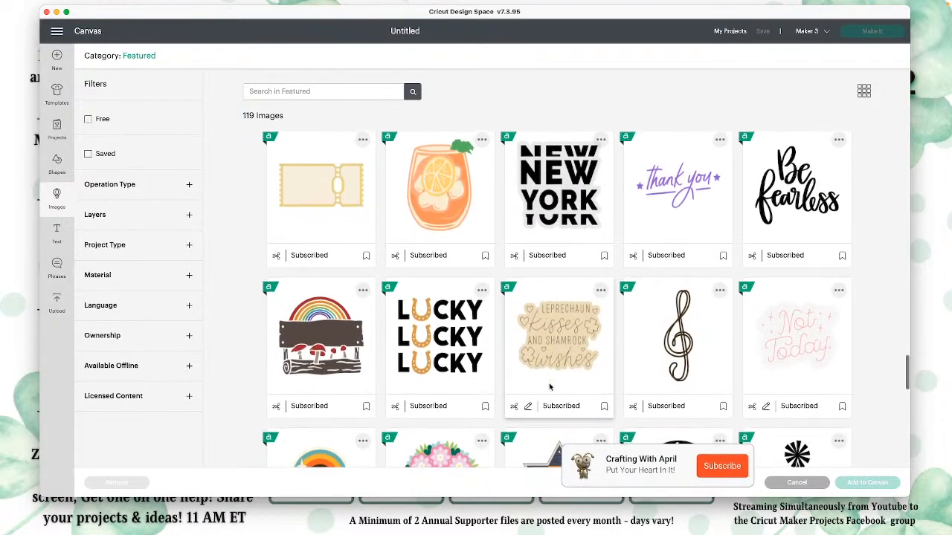
scroll(549, 386, "down", 1)
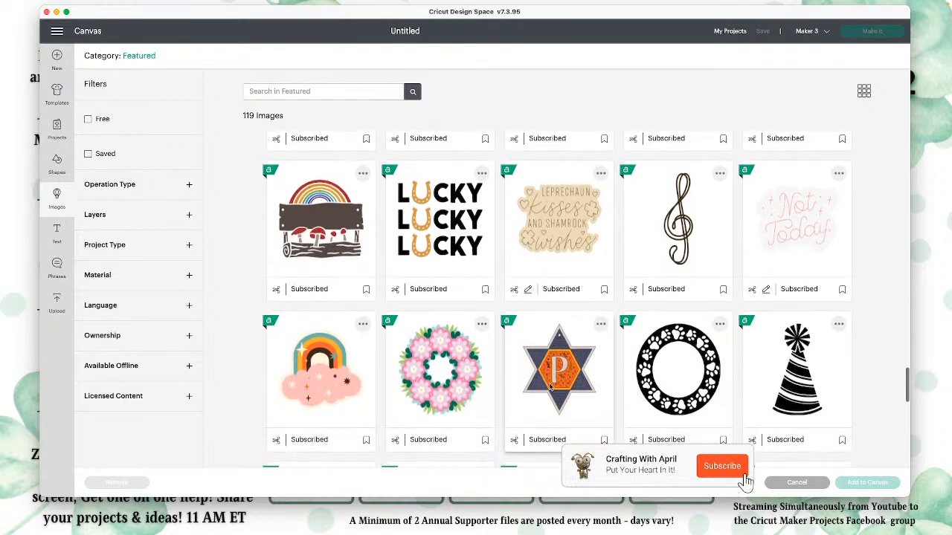
scroll(550, 386, "down", 5)
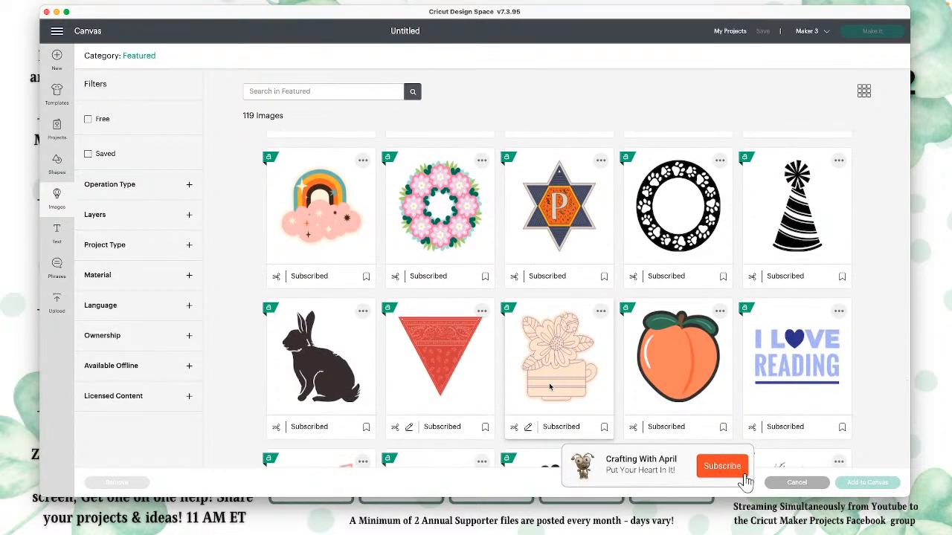
scroll(550, 387, "down", 1)
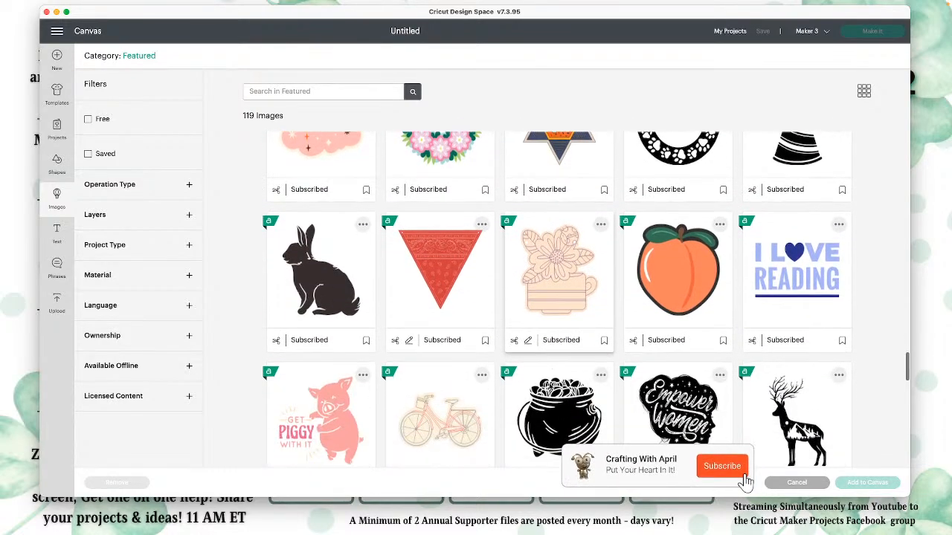
scroll(550, 386, "down", 5)
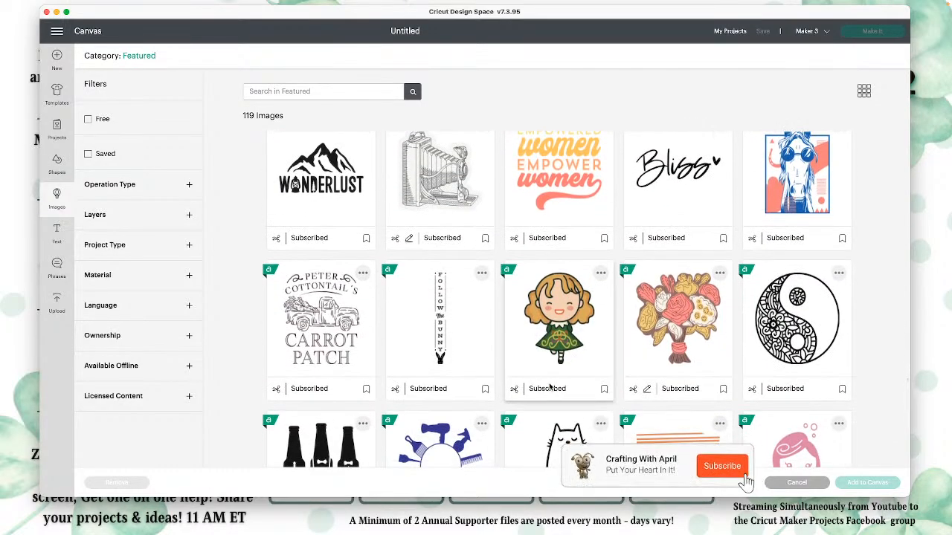
scroll(549, 387, "down", 6)
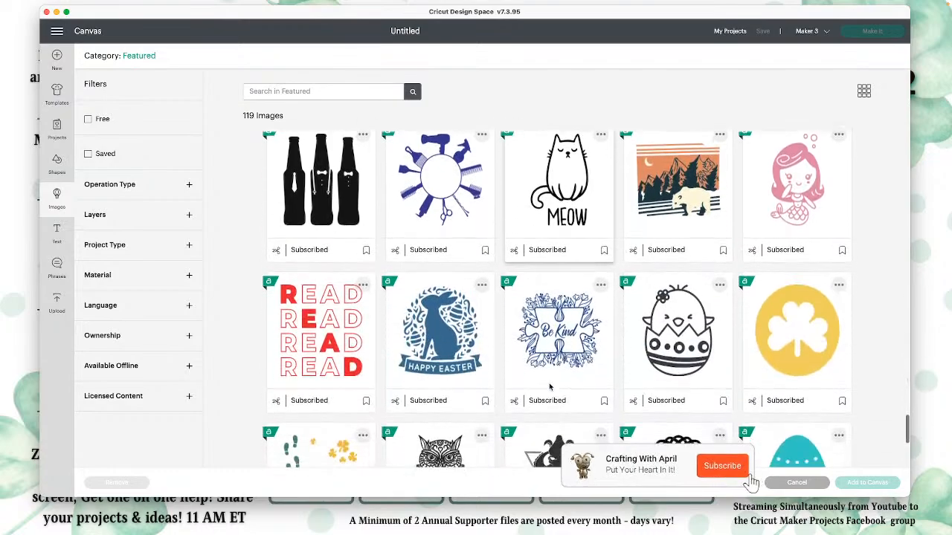
scroll(549, 386, "down", 3)
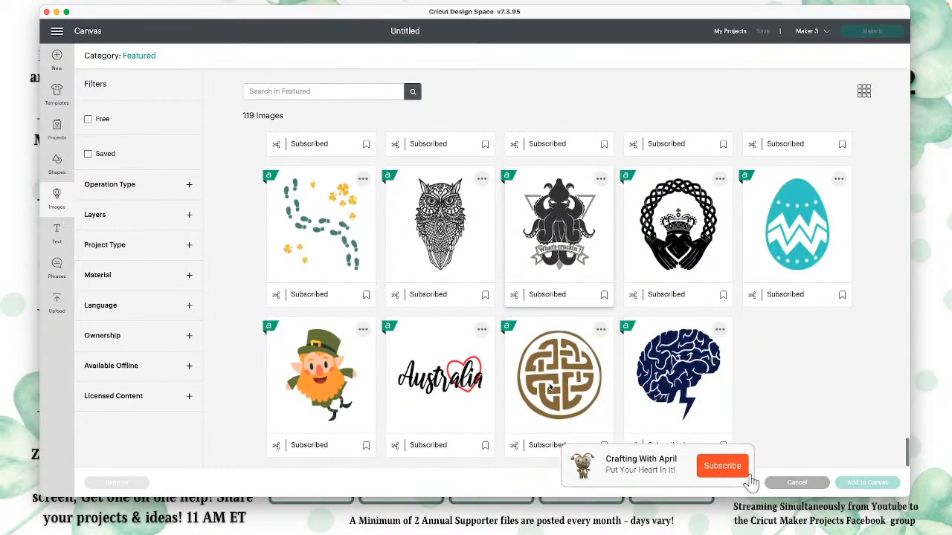
scroll(549, 386, "up", 20)
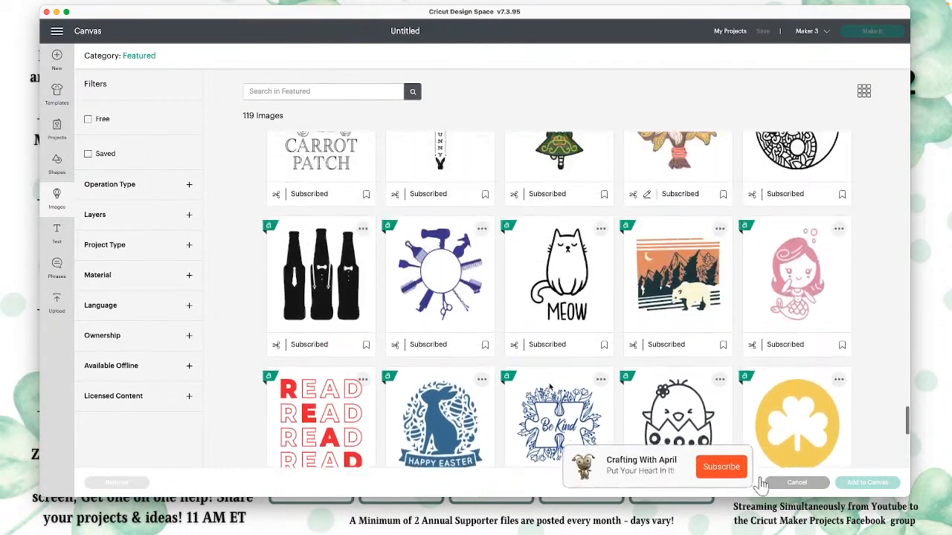
scroll(549, 387, "up", 20)
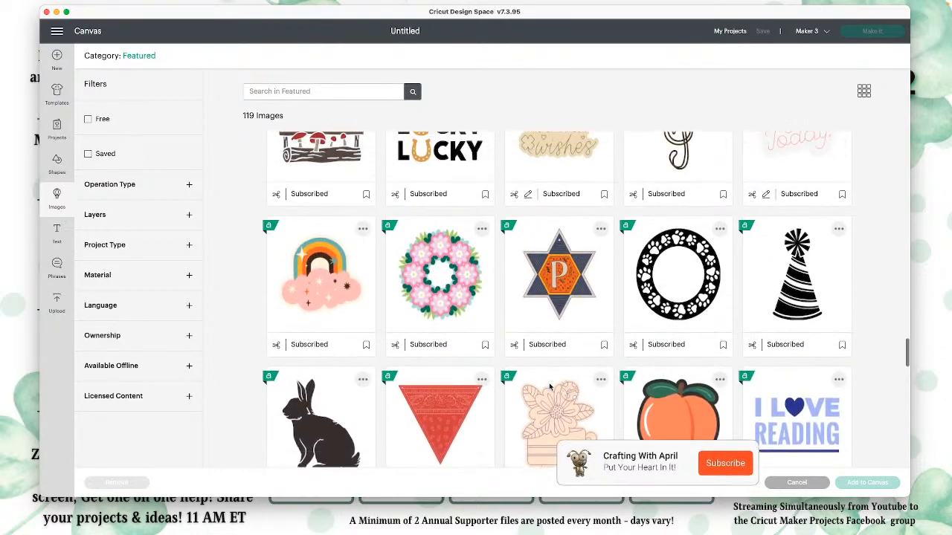
scroll(549, 386, "up", 20)
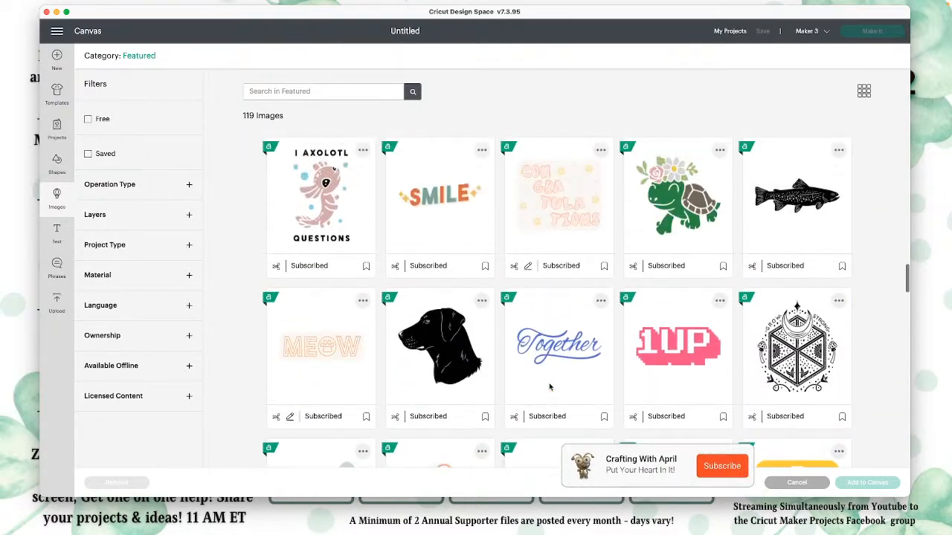
scroll(550, 386, "up", 15)
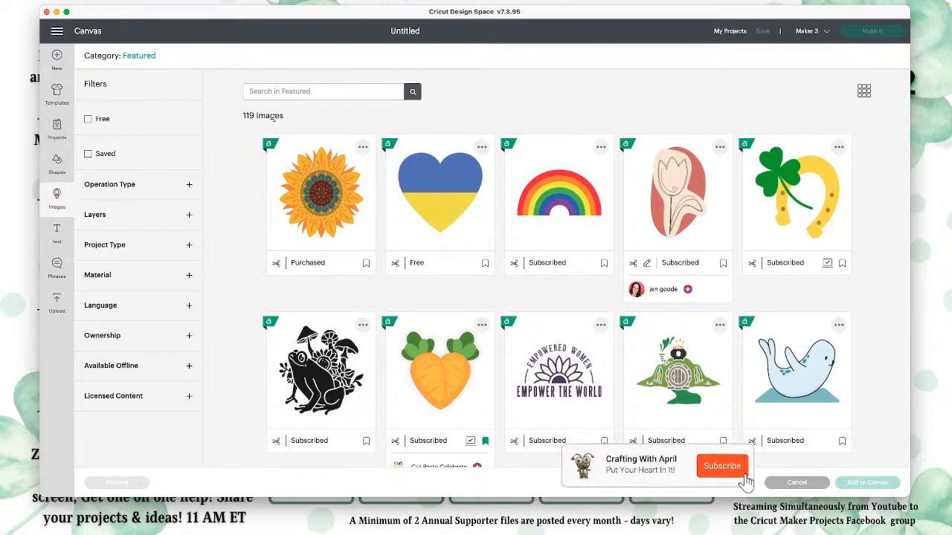
Step: Switch the image library from the Featured category to Recently Added
left_click(112, 57)
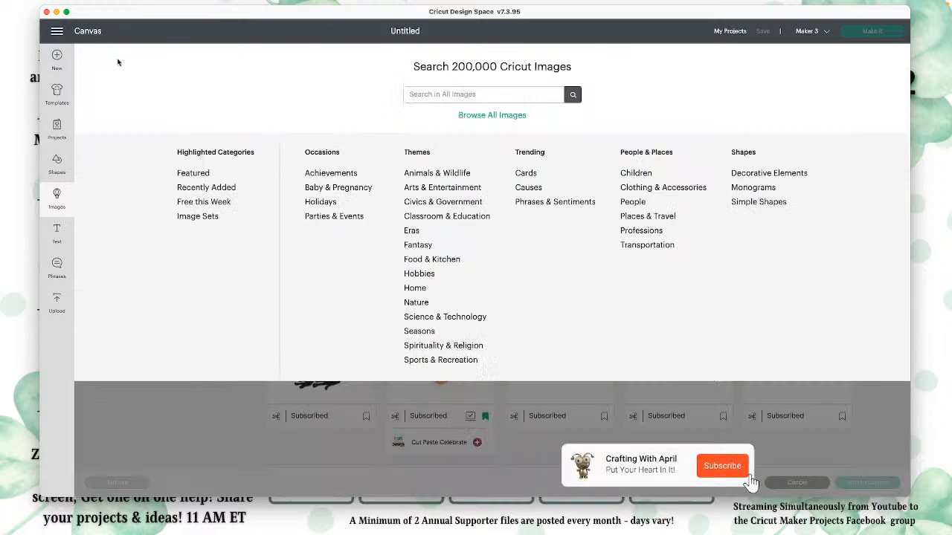
left_click(206, 187)
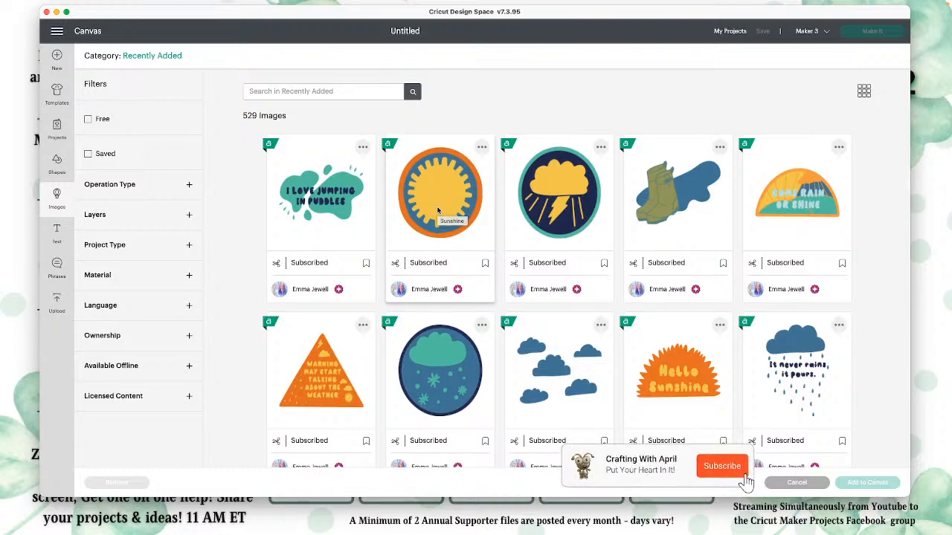
Step: Look through the Recently Added images from the weather designs past the new-home designs to the green letter J
scroll(450, 231, "down", 2)
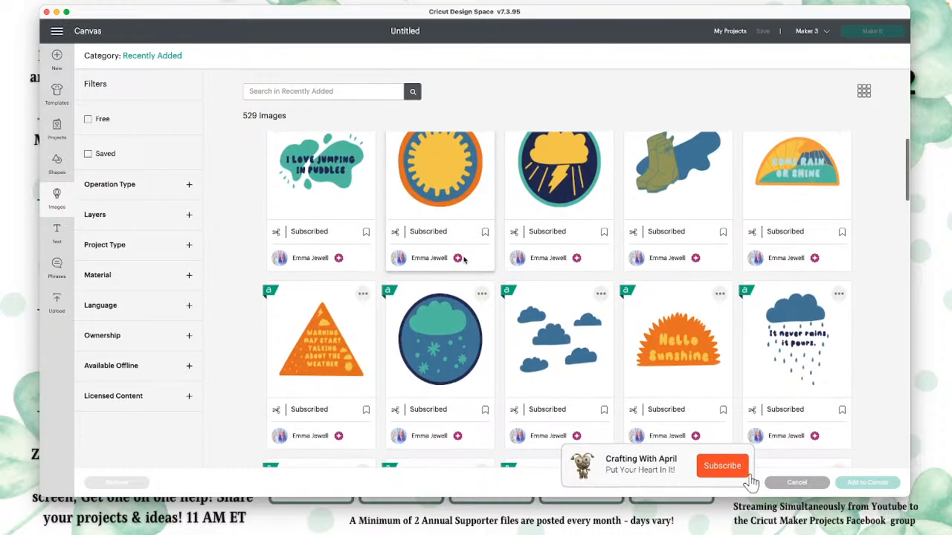
scroll(463, 259, "down", 6)
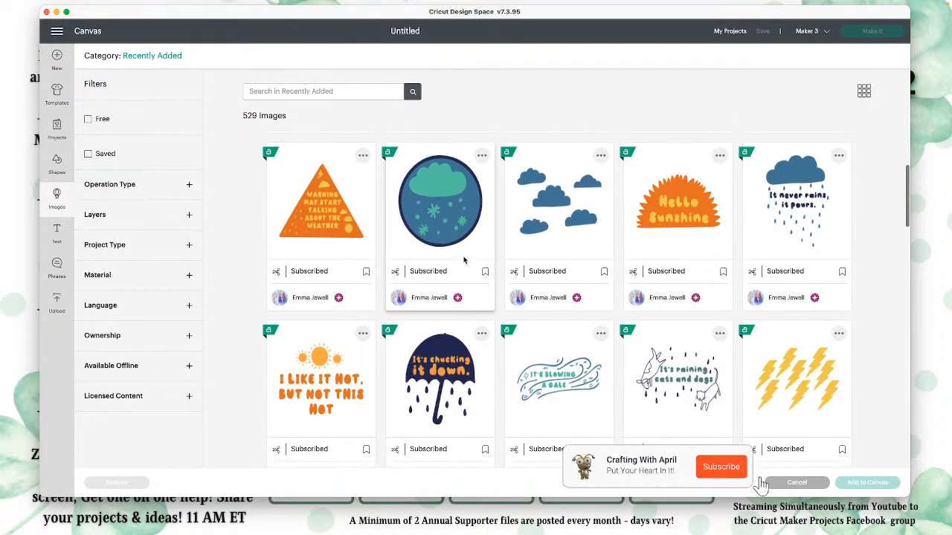
scroll(463, 259, "down", 2)
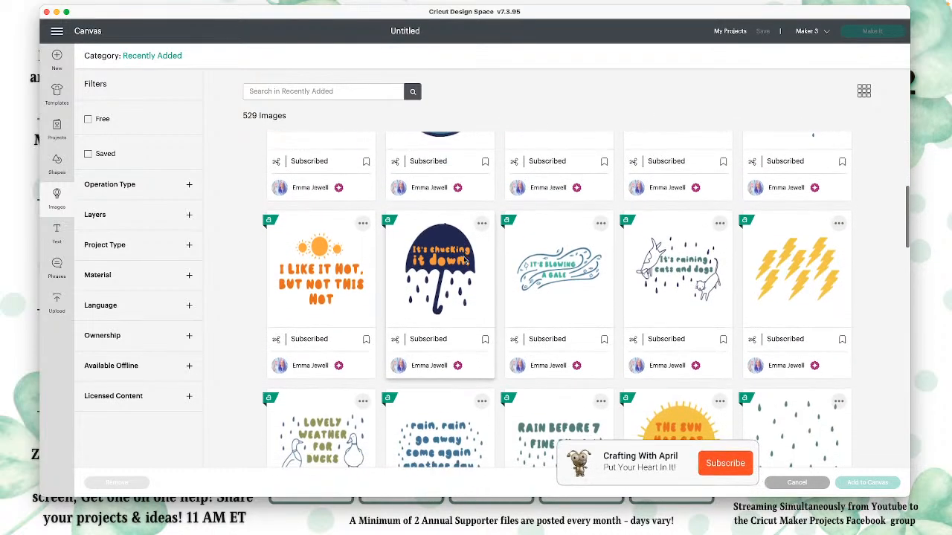
scroll(463, 259, "down", 3)
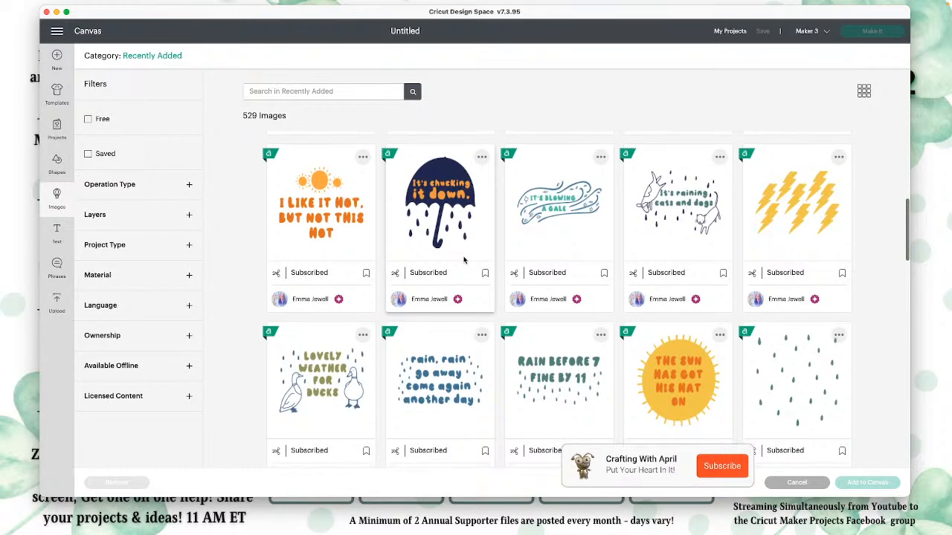
scroll(463, 260, "down", 5)
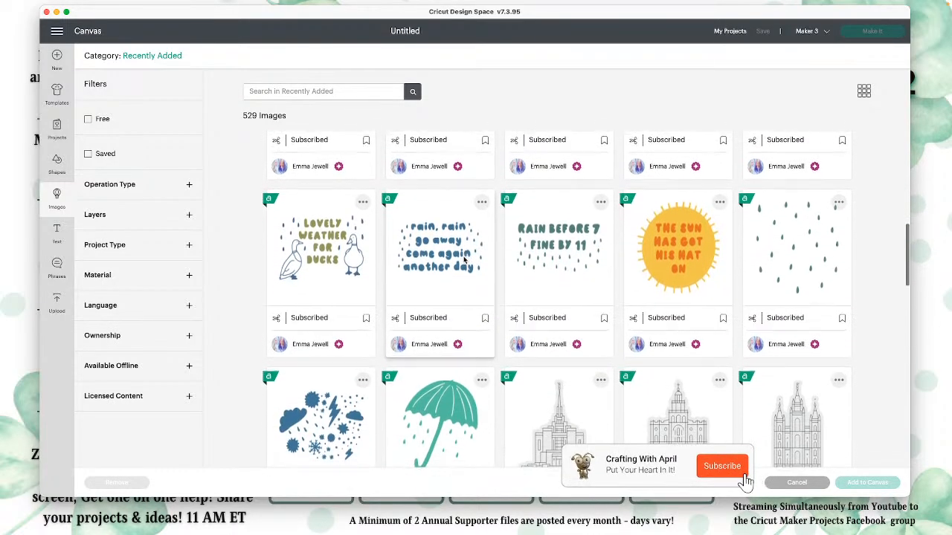
scroll(416, 268, "down", 4)
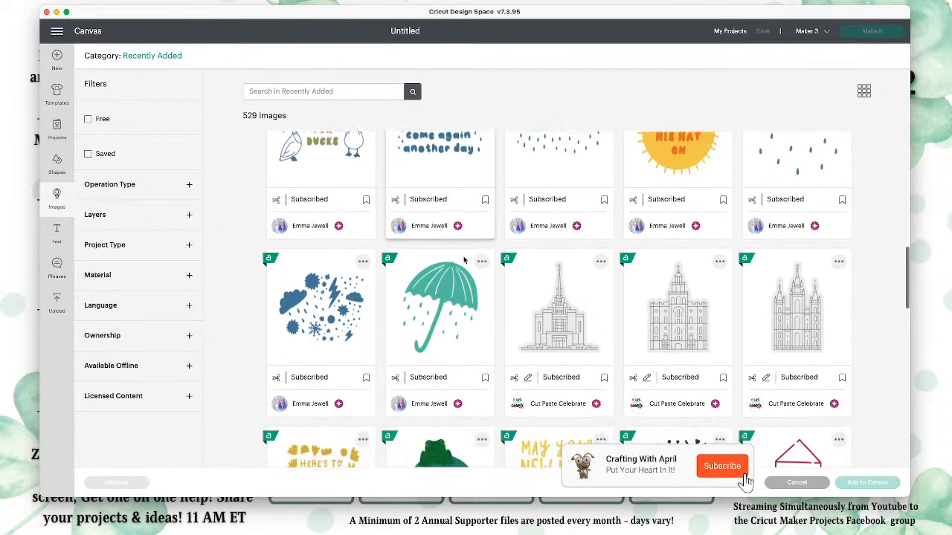
scroll(428, 275, "down", 7)
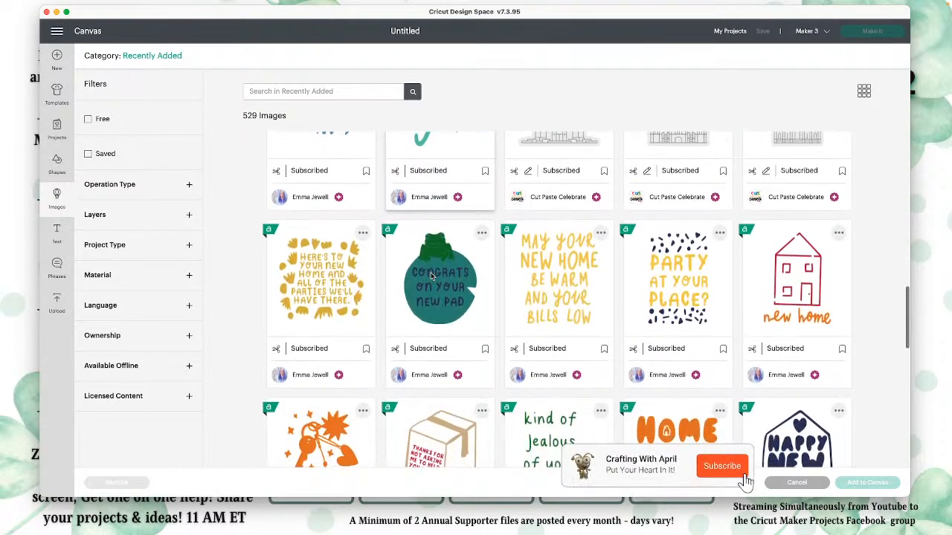
scroll(432, 276, "down", 1)
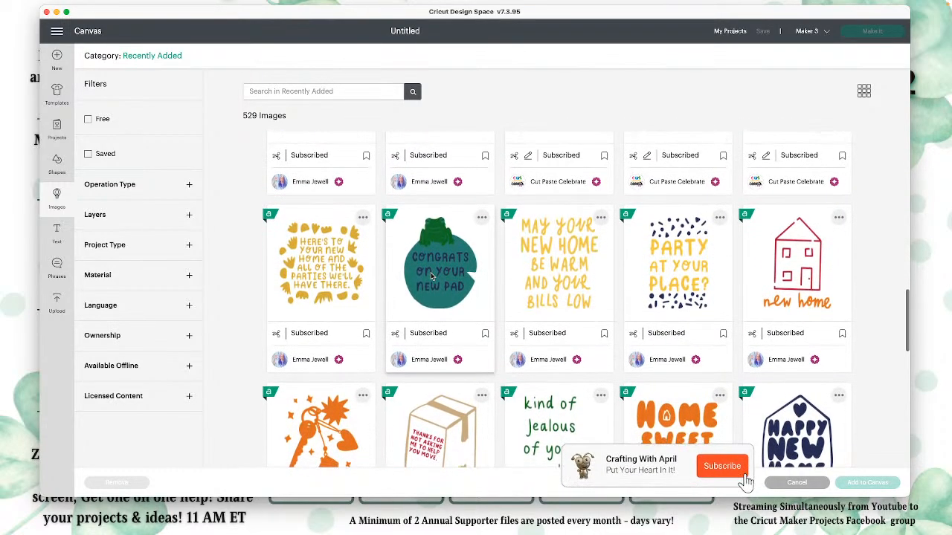
scroll(432, 276, "down", 2)
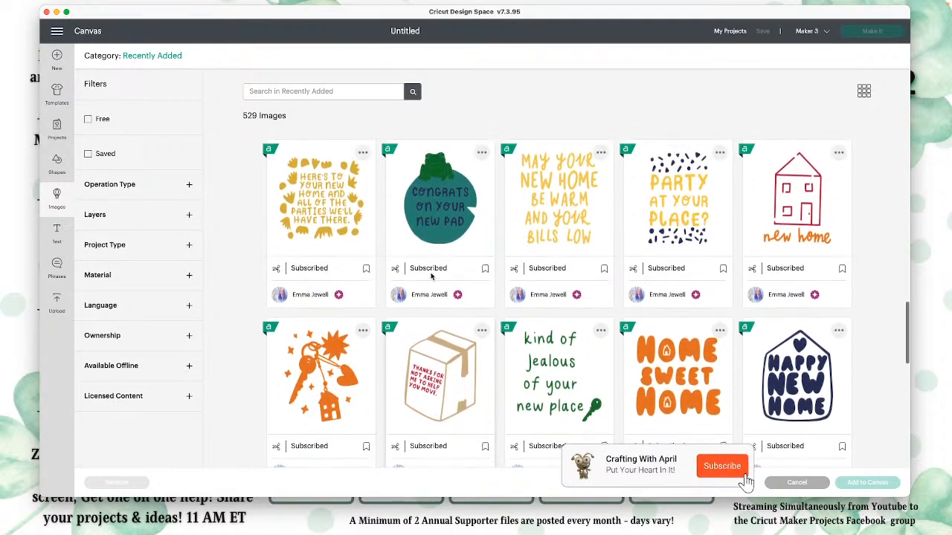
scroll(431, 276, "down", 6)
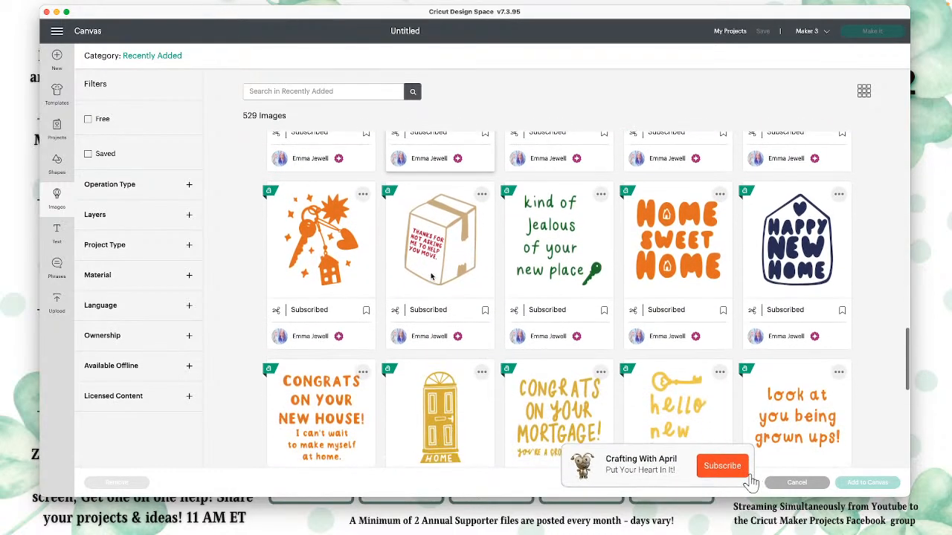
scroll(432, 276, "down", 7)
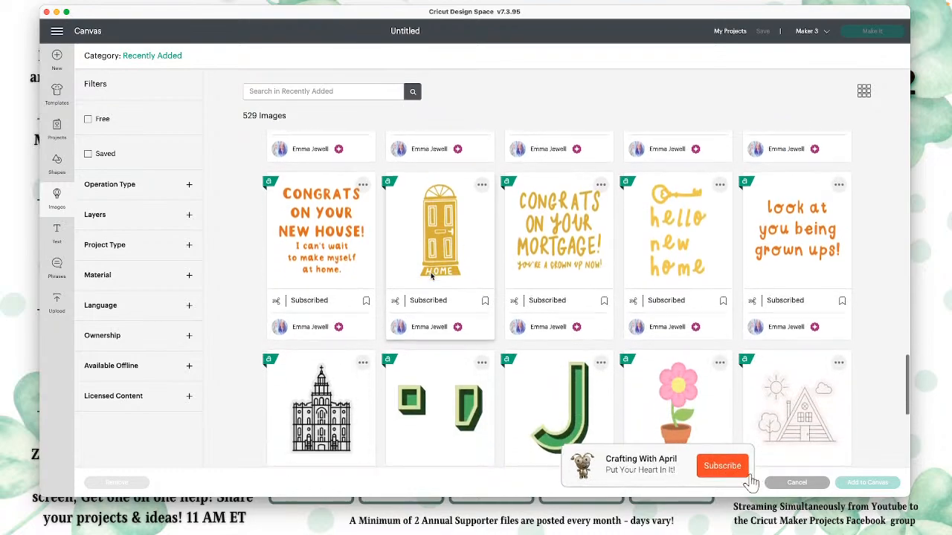
scroll(430, 276, "down", 3)
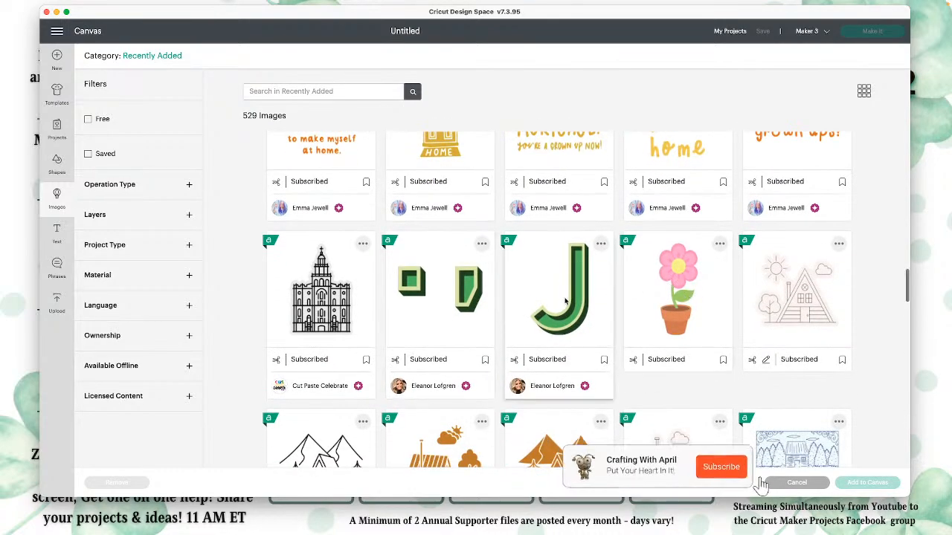
Step: Check the name and image number of the green letter J, close its details and select the image
left_click(601, 243)
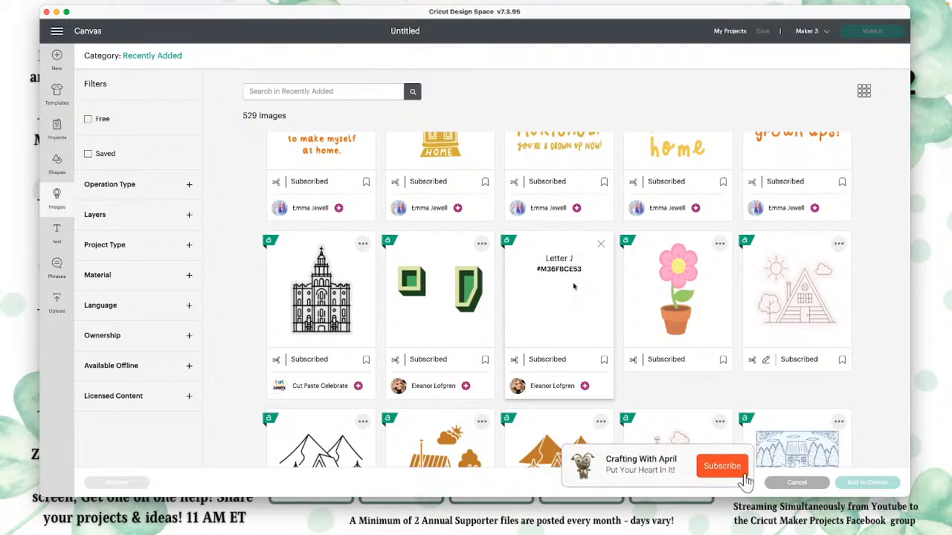
left_click(601, 244)
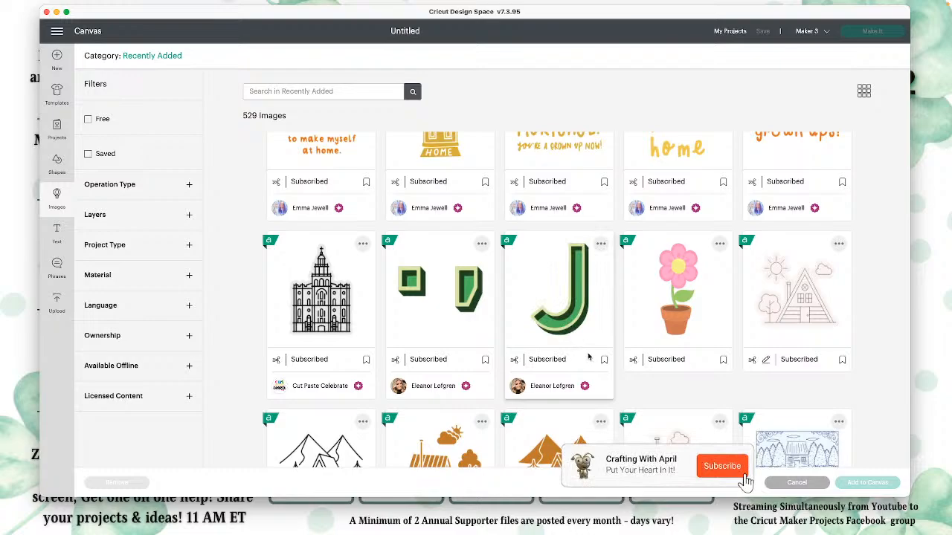
left_click(571, 313)
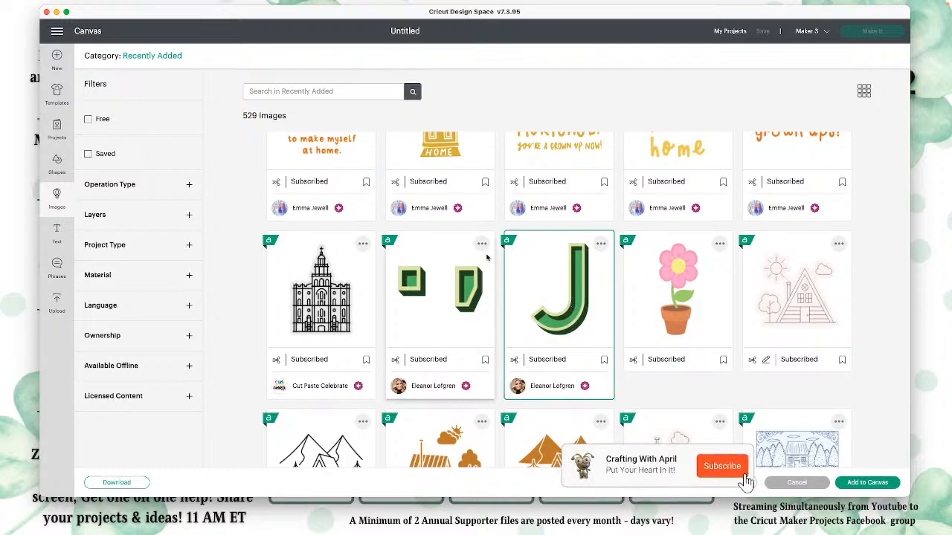
Step: Select and bookmark the pink Potted Flower image, and highlight the image number in its details
left_click(647, 294)
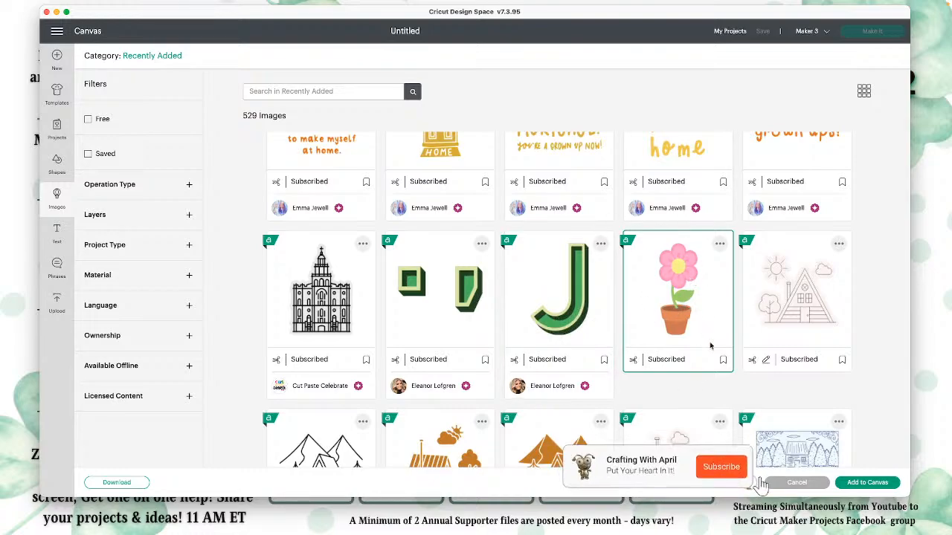
left_click(724, 360)
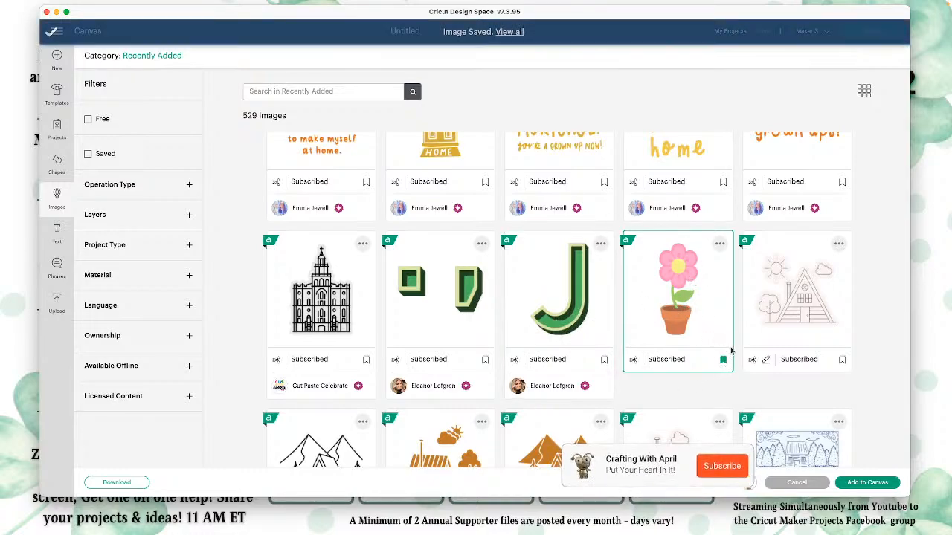
left_click(720, 244)
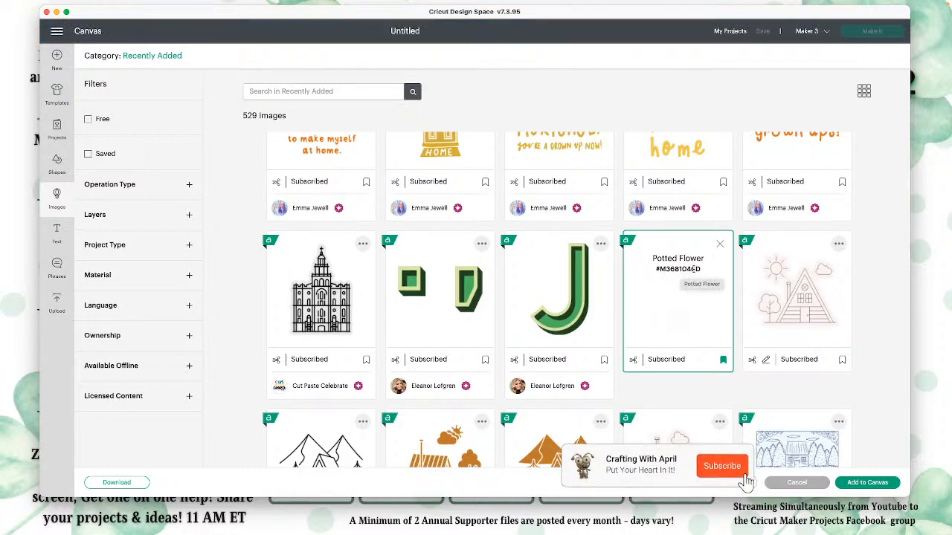
left_click_drag(701, 269, 651, 270)
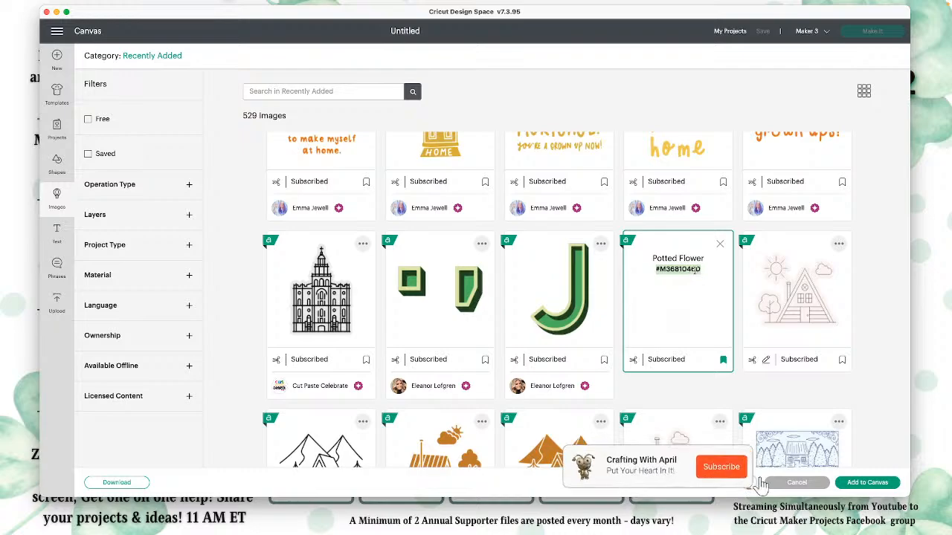
Step: Try an image-number search in Recently Added by entering #, and clear the search text
left_click(281, 91)
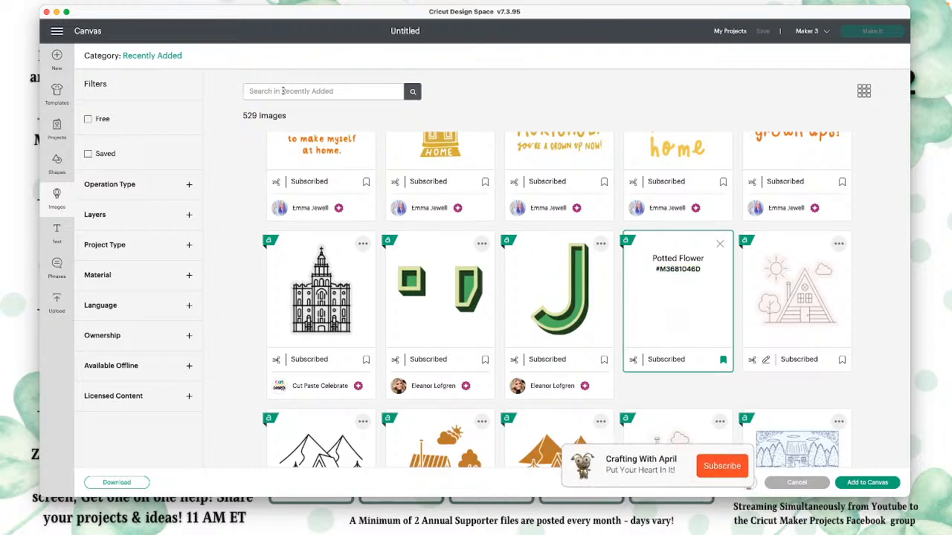
type("#")
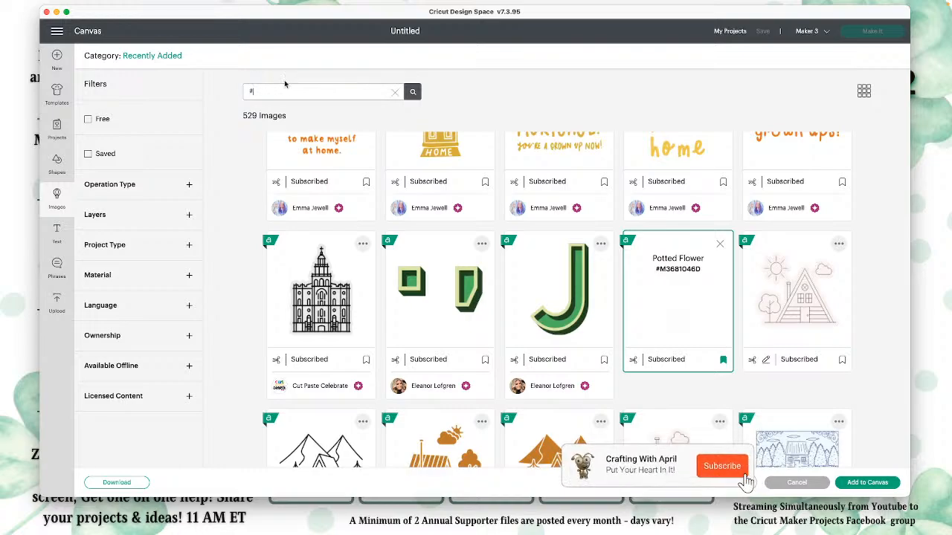
left_click(395, 91)
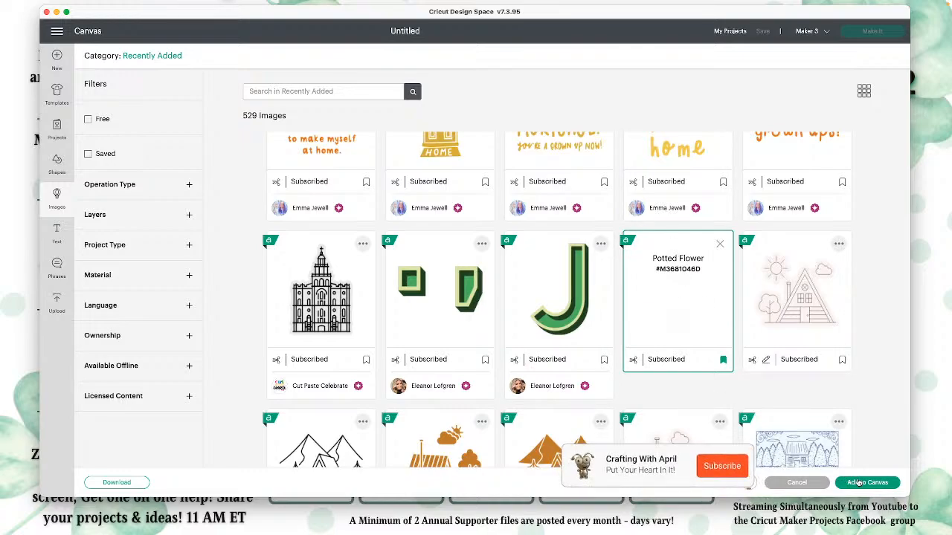
Step: Look through the Recently Added images from the Potted Flower past the A-frame cabin designs to the hot pepper and unicorns
scroll(457, 314, "down", 3)
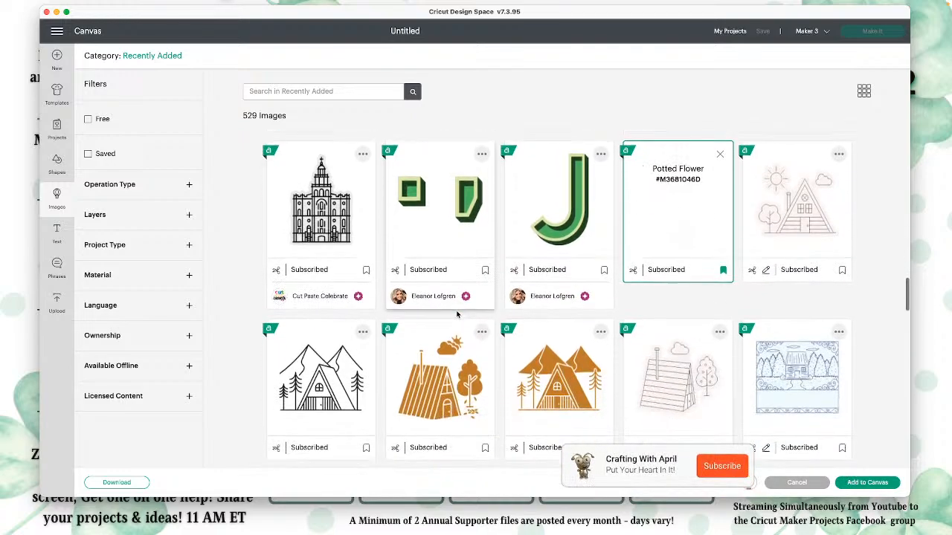
scroll(456, 315, "down", 8)
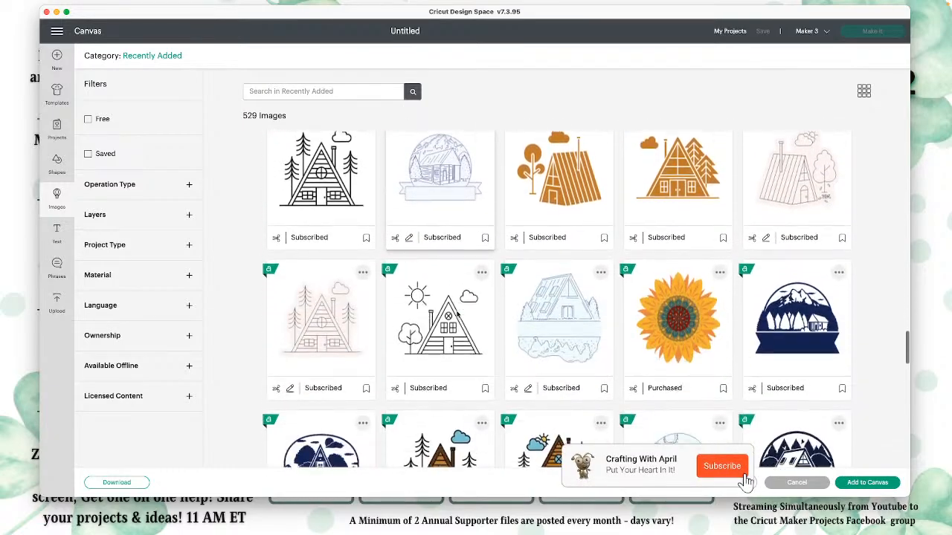
scroll(456, 314, "down", 6)
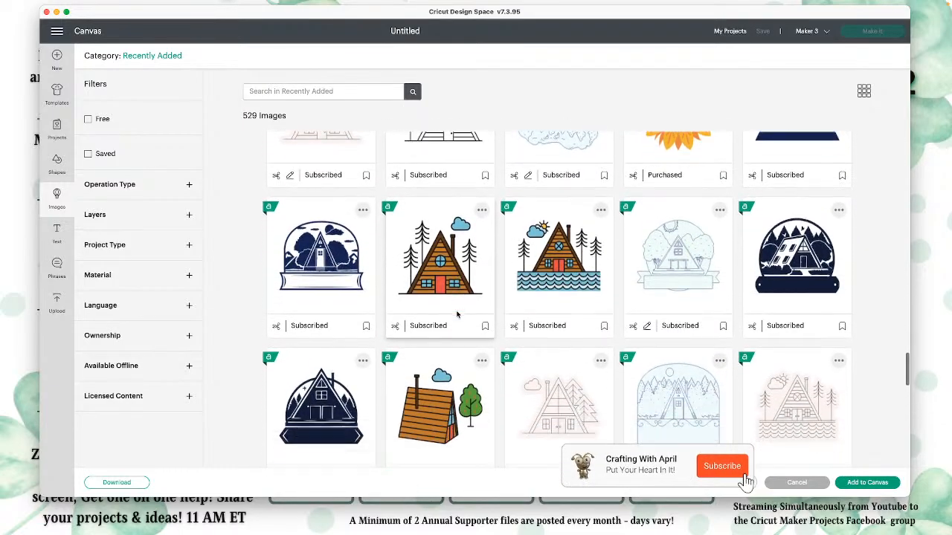
scroll(457, 314, "down", 5)
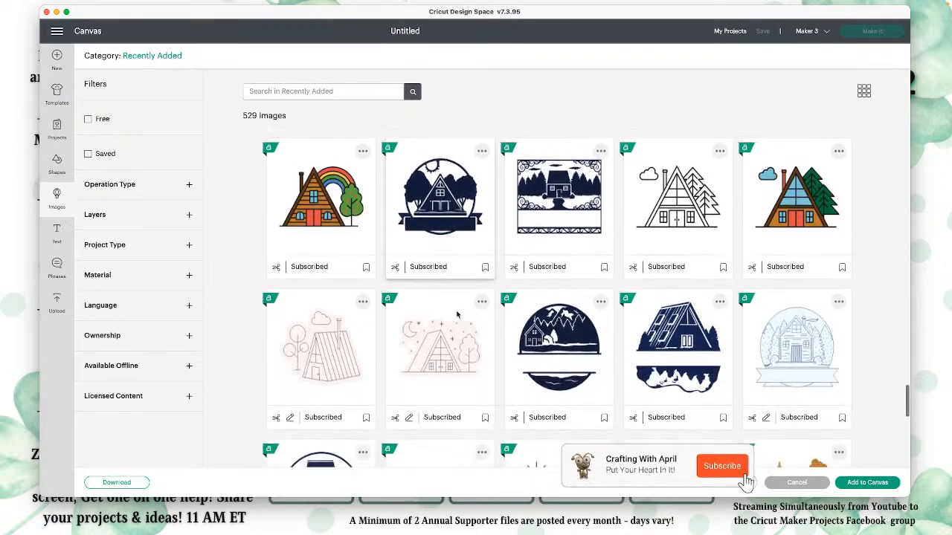
scroll(456, 313, "down", 7)
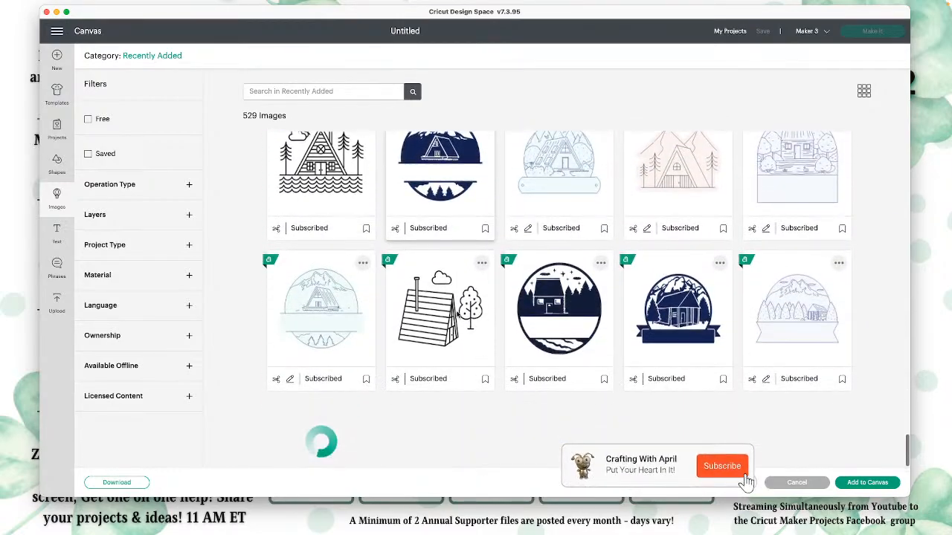
scroll(459, 312, "down", 1)
scroll(456, 315, "down", 4)
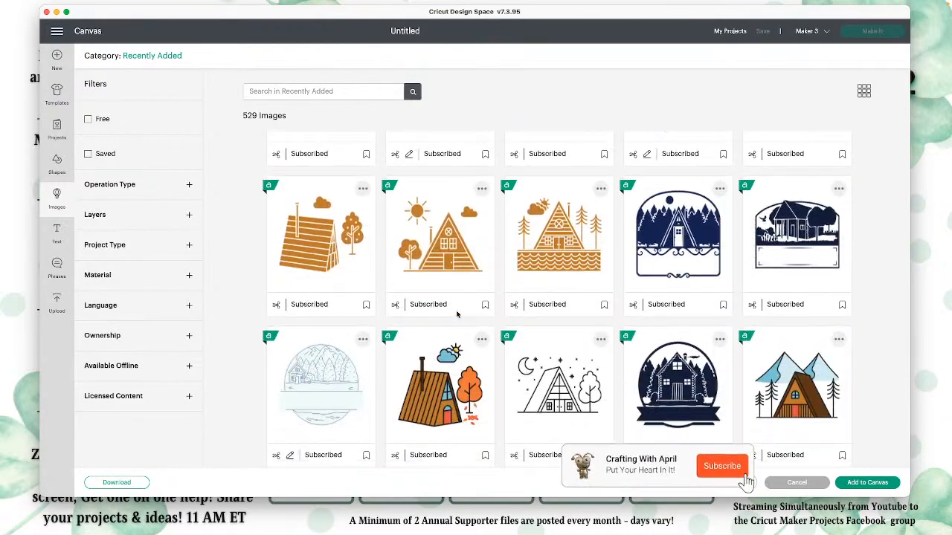
scroll(456, 313, "down", 3)
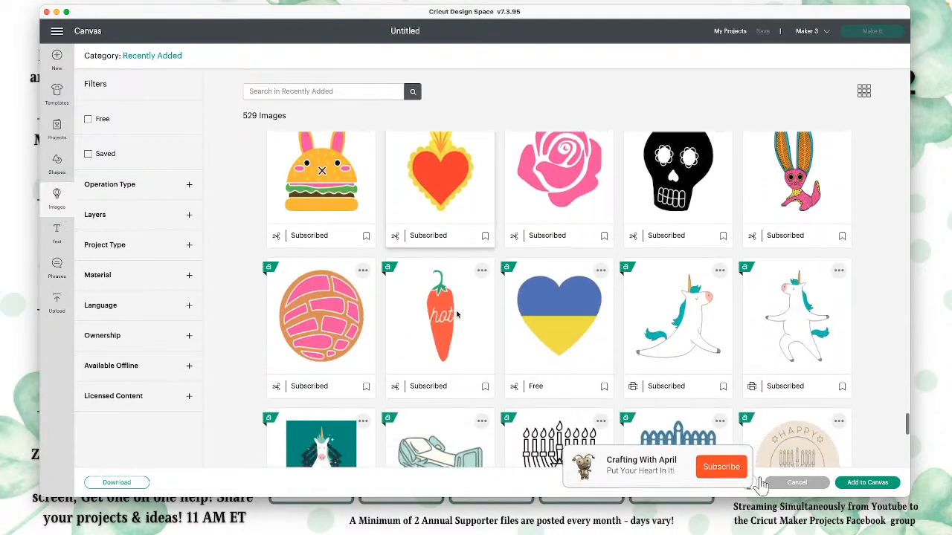
Step: Look through the Hanukkah, medical, food-container and yoga-animal designs in Recently Added, down to the last loaded row with the blue menorah
scroll(456, 314, "down", 3)
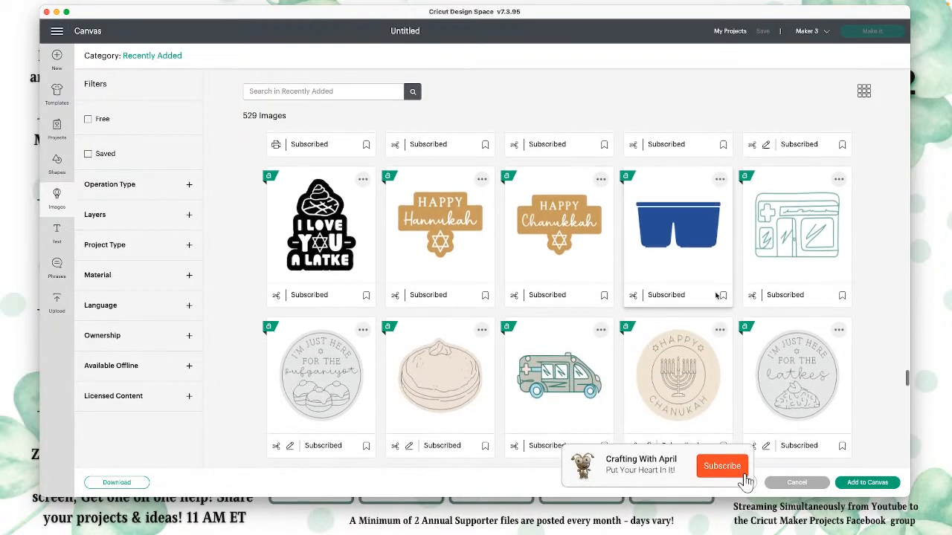
scroll(716, 296, "down", 2)
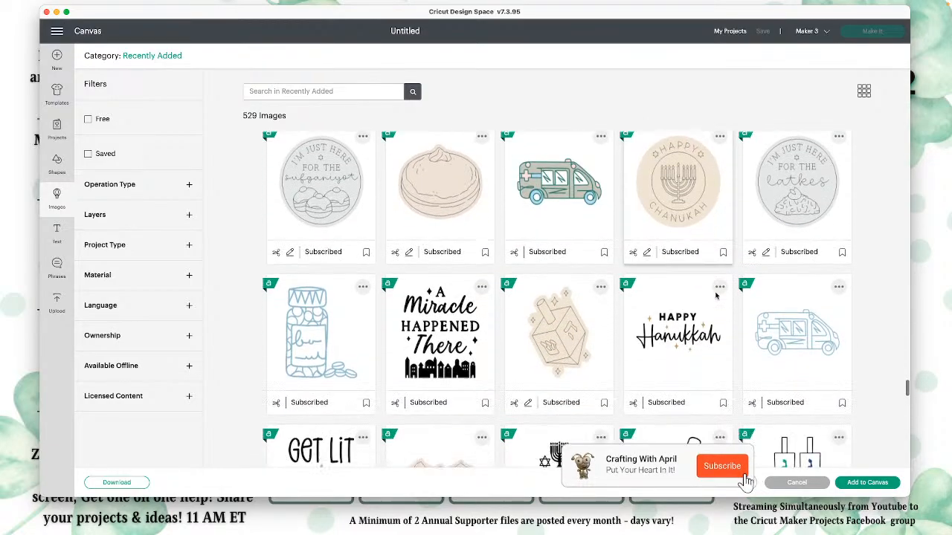
scroll(716, 296, "down", 3)
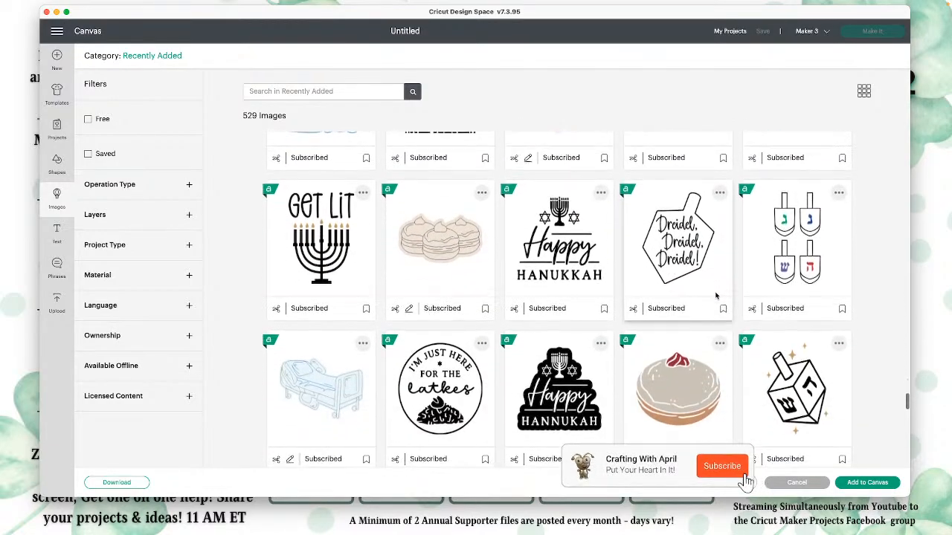
scroll(716, 296, "down", 3)
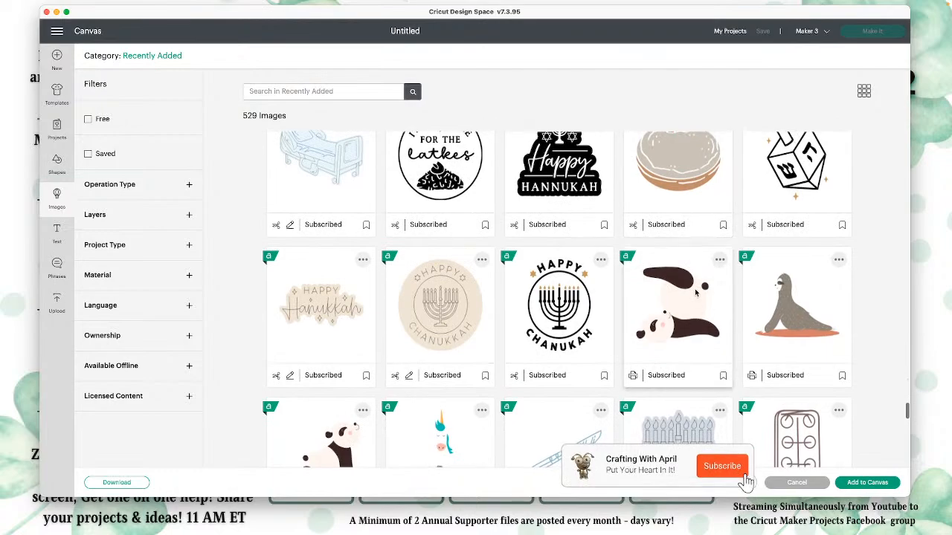
scroll(670, 332, "down", 3)
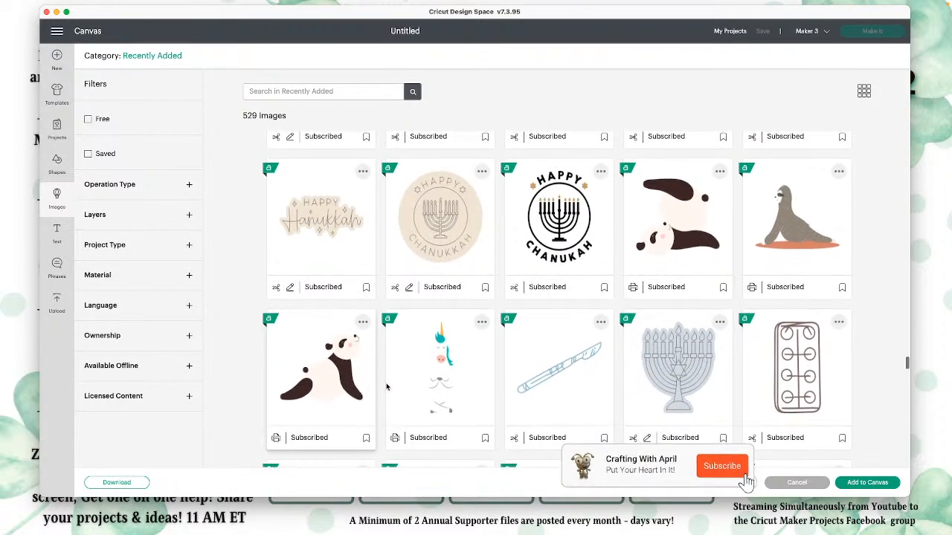
scroll(514, 415, "down", 3)
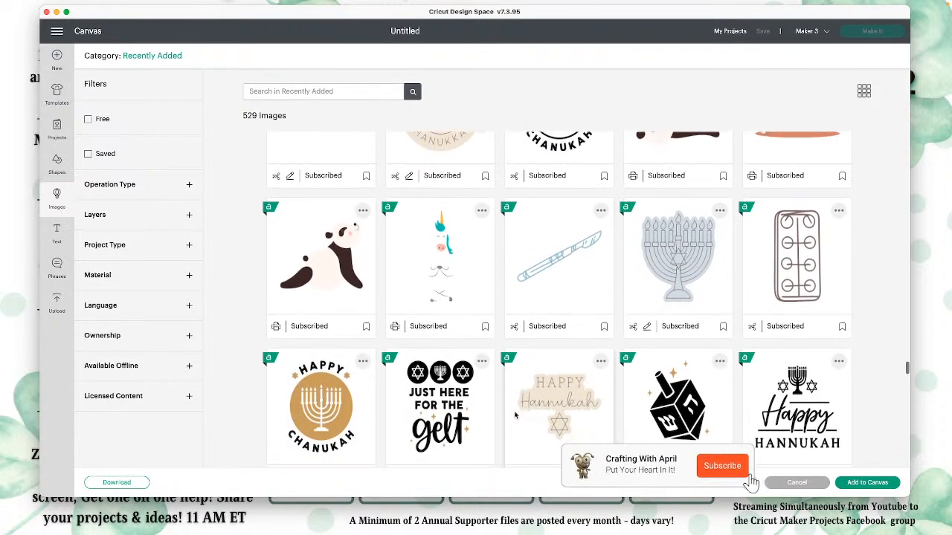
scroll(515, 415, "down", 3)
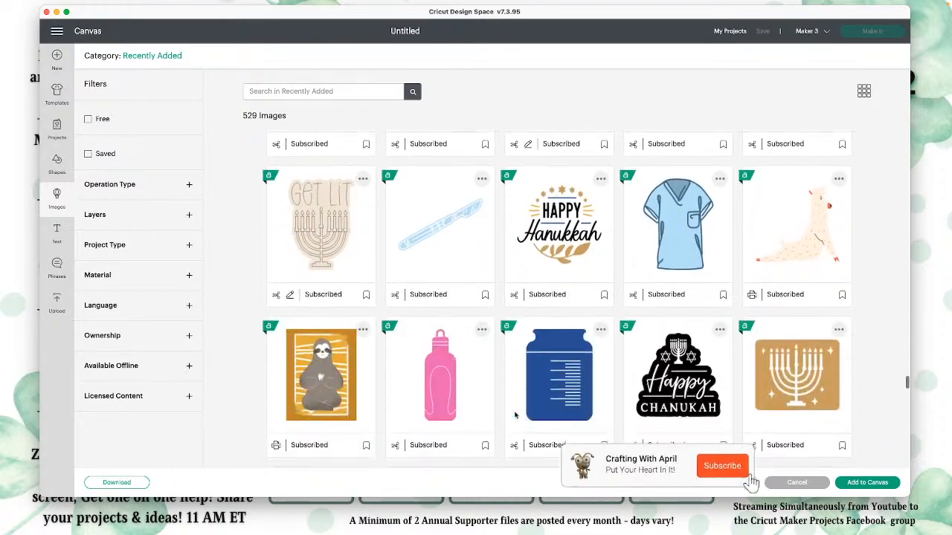
scroll(514, 415, "down", 3)
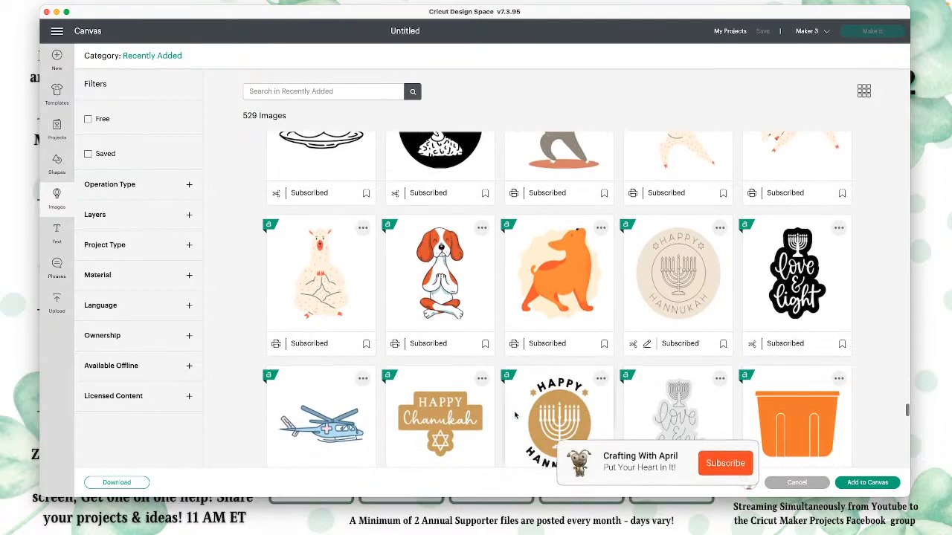
scroll(515, 415, "down", 3)
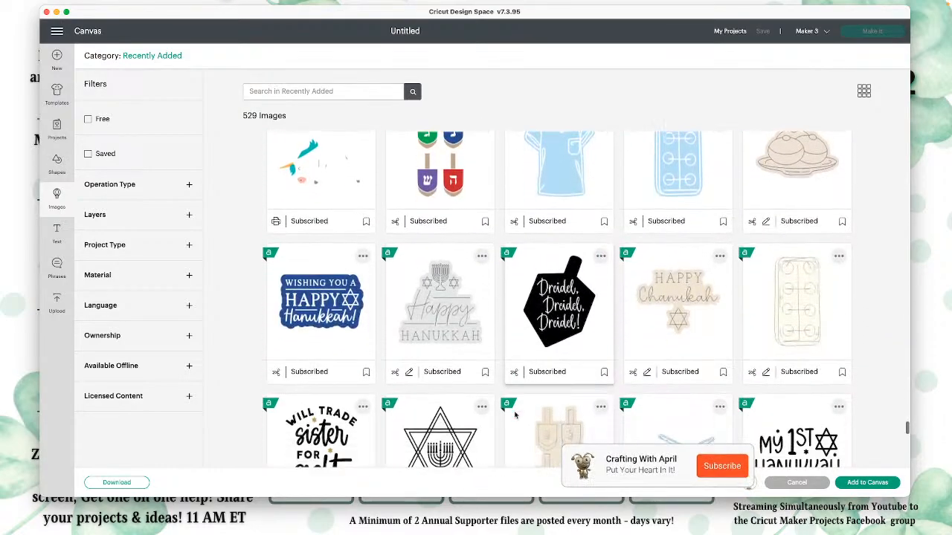
scroll(514, 415, "down", 4)
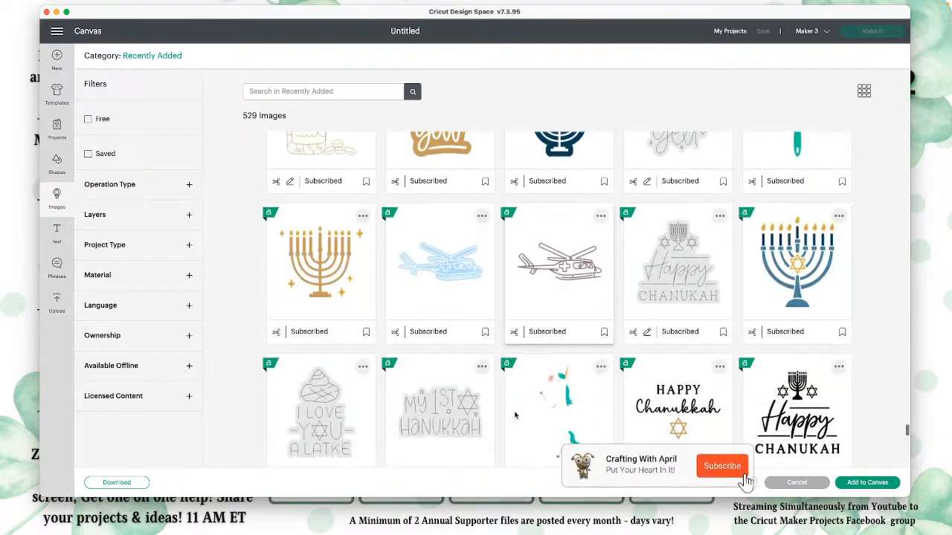
scroll(514, 415, "down", 3)
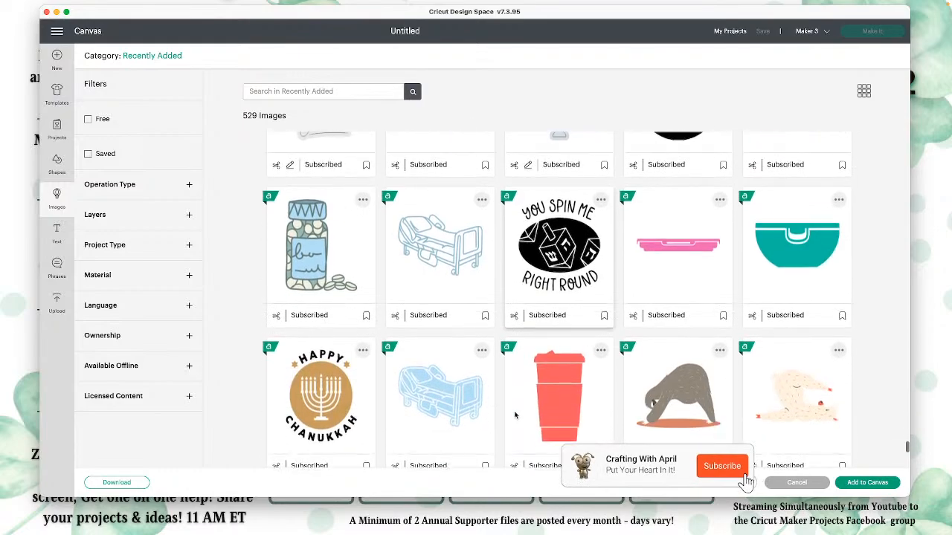
scroll(514, 415, "down", 3)
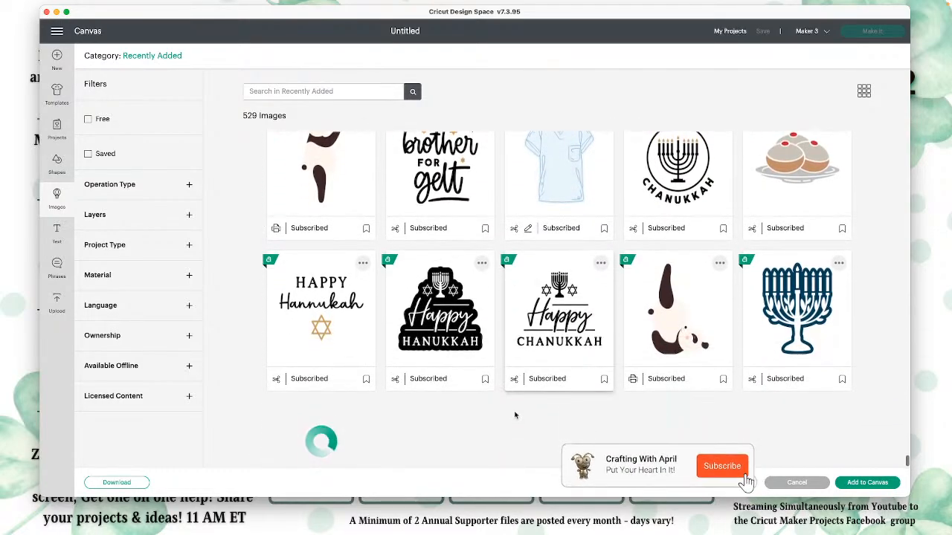
scroll(515, 415, "down", 2)
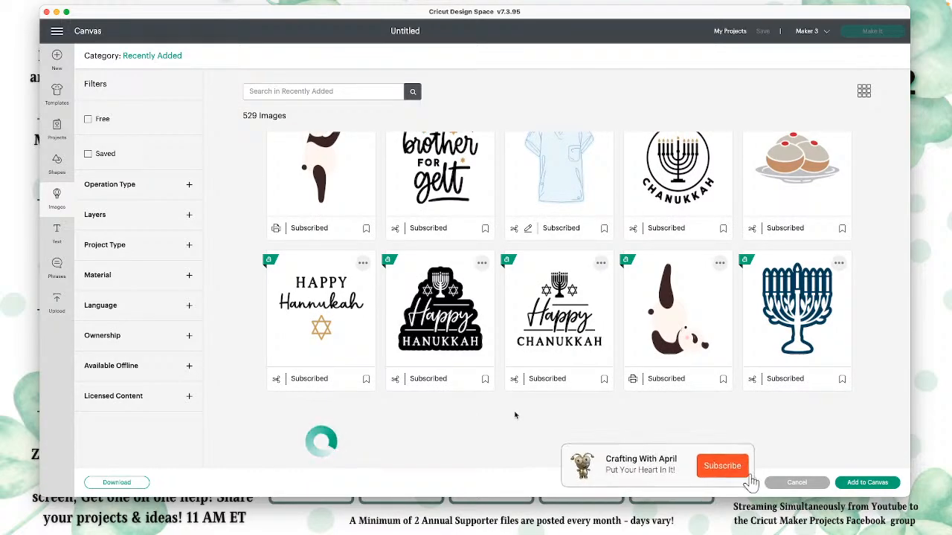
scroll(514, 415, "down", 5)
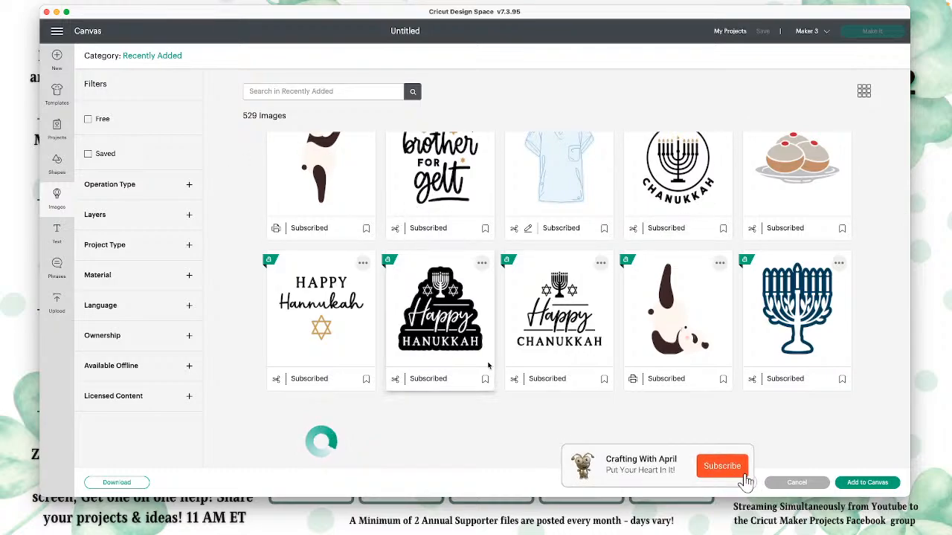
Step: Browse the Recently Added images beyond the blue menorah, past the pandas and rainbow, to the flower and handmade-with-love designs
scroll(343, 298, "up", 2)
scroll(343, 297, "down", 2)
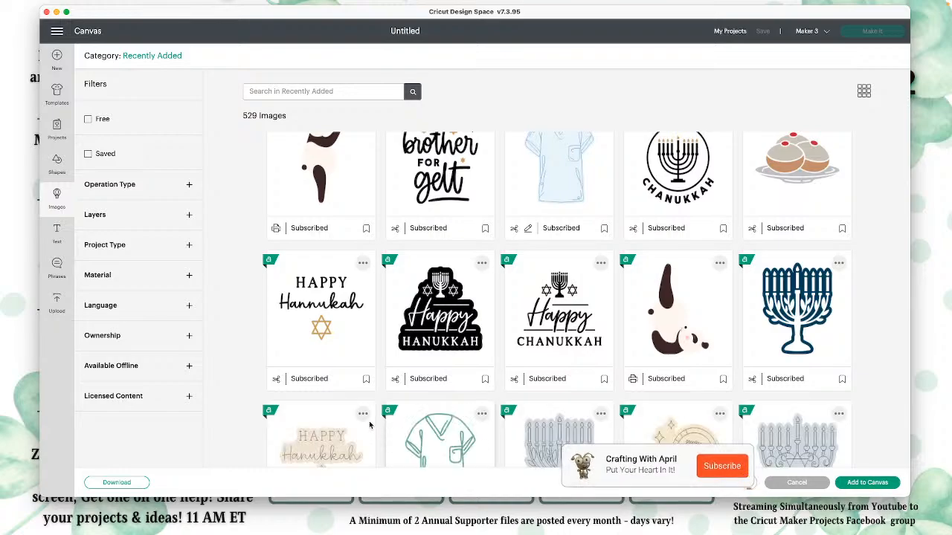
scroll(370, 424, "down", 10)
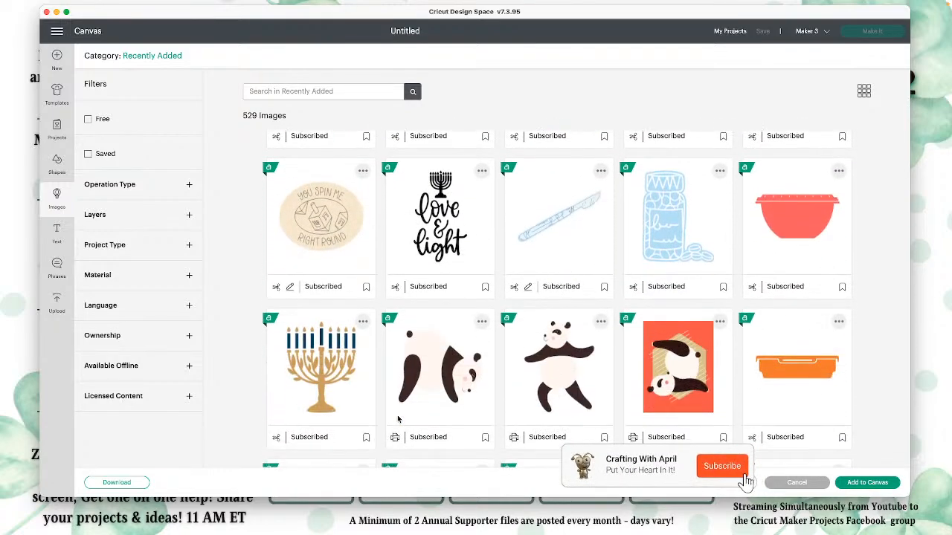
scroll(397, 420, "down", 8)
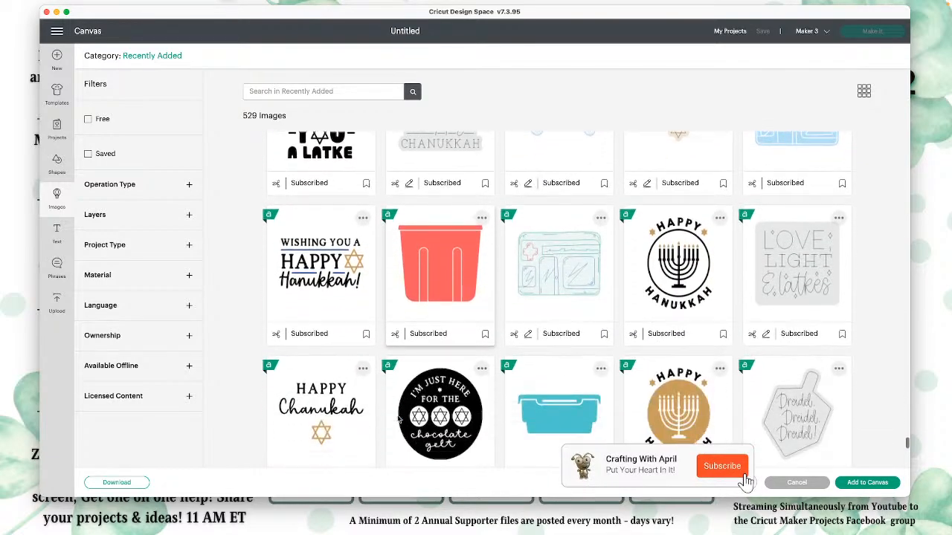
scroll(398, 421, "down", 3)
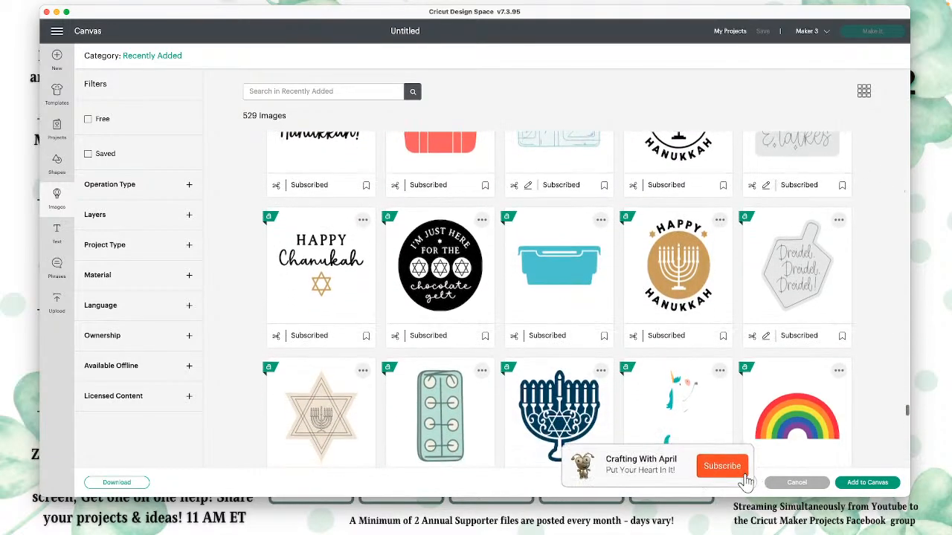
scroll(655, 436, "down", 6)
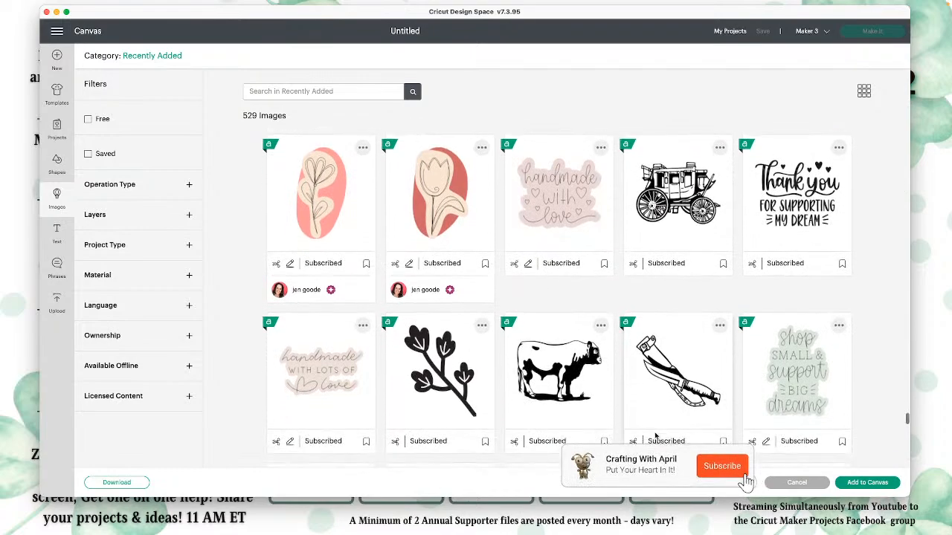
Step: Check the name and image number of the green "shop small & support big dreams" image among the handmade and cattle designs
scroll(655, 436, "down", 3)
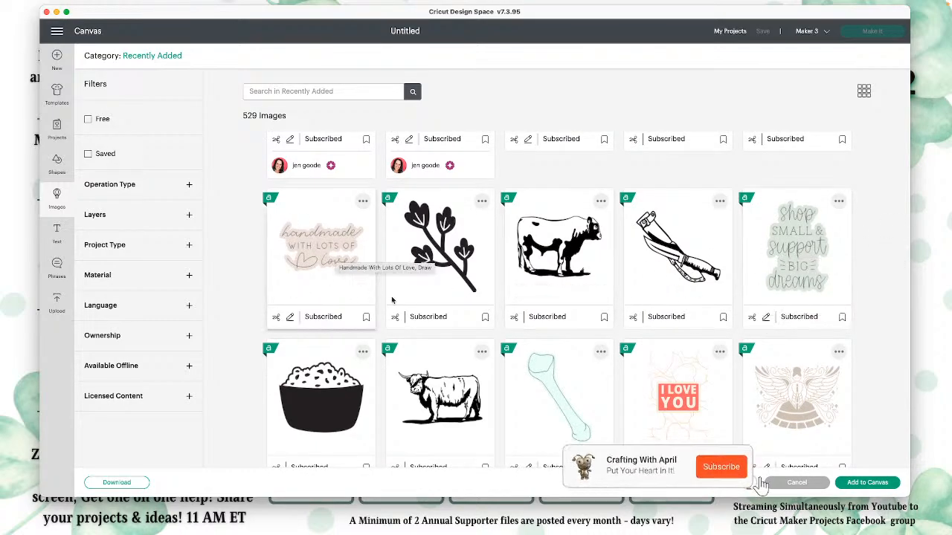
scroll(821, 318, "down", 1)
scroll(821, 318, "down", 3)
scroll(848, 193, "up", 4)
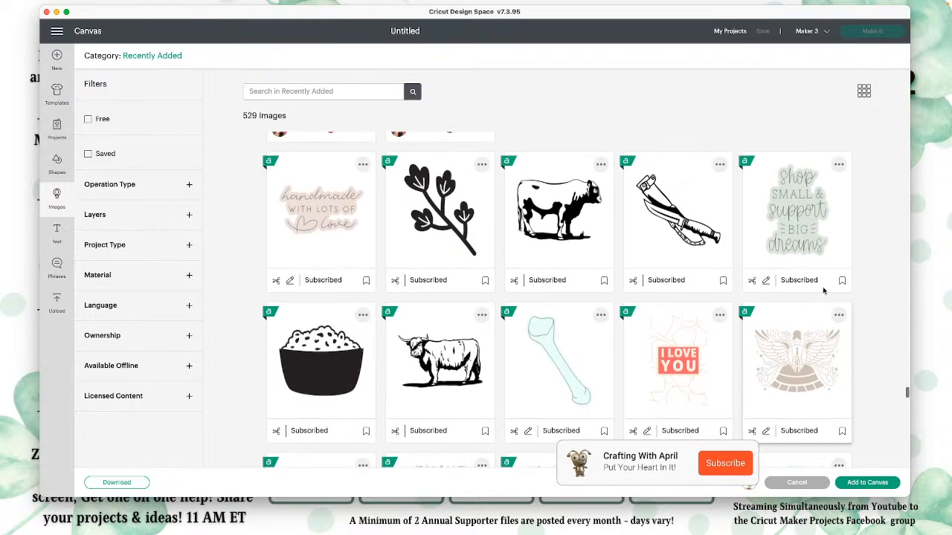
left_click(839, 182)
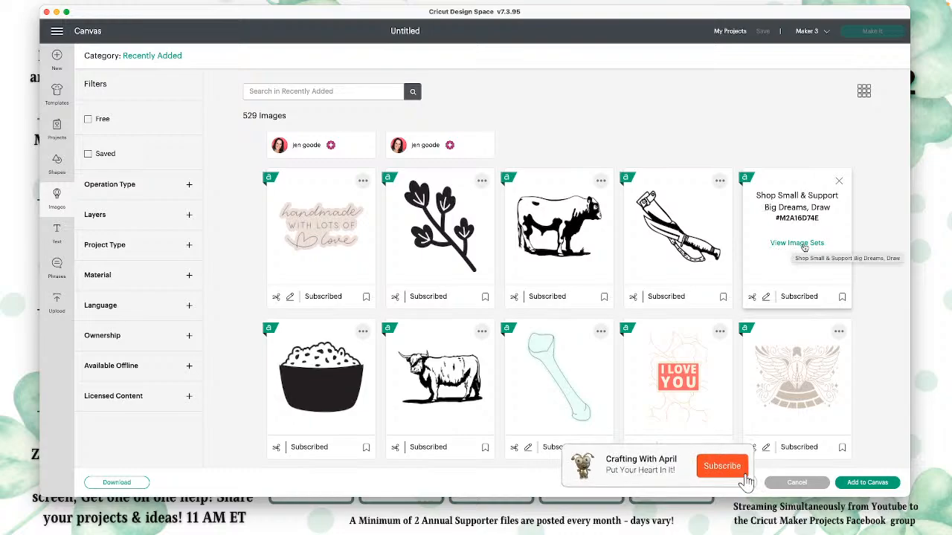
Step: Check the name and image number of the red "I LOVE YOU" cutaway card, close its details and view the cutaway cards below
scroll(563, 327, "down", 3)
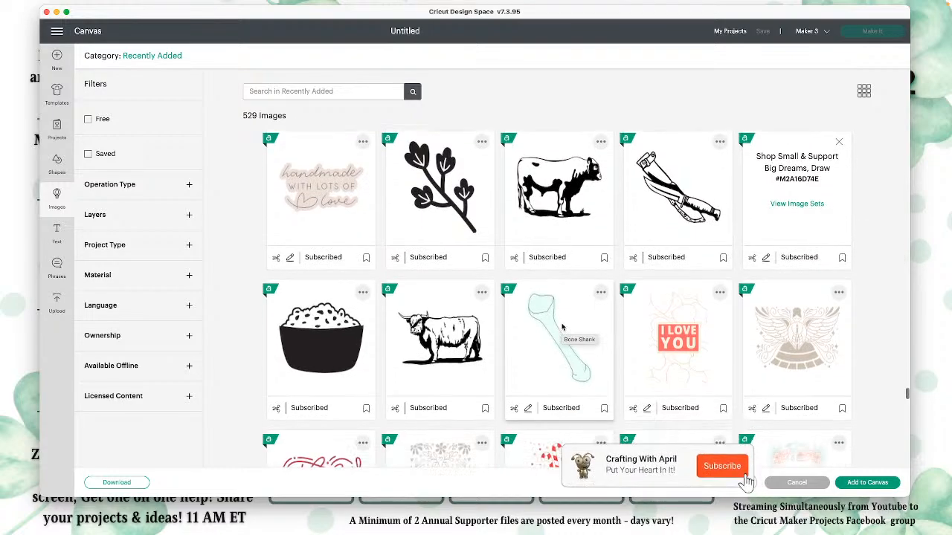
scroll(563, 327, "down", 1)
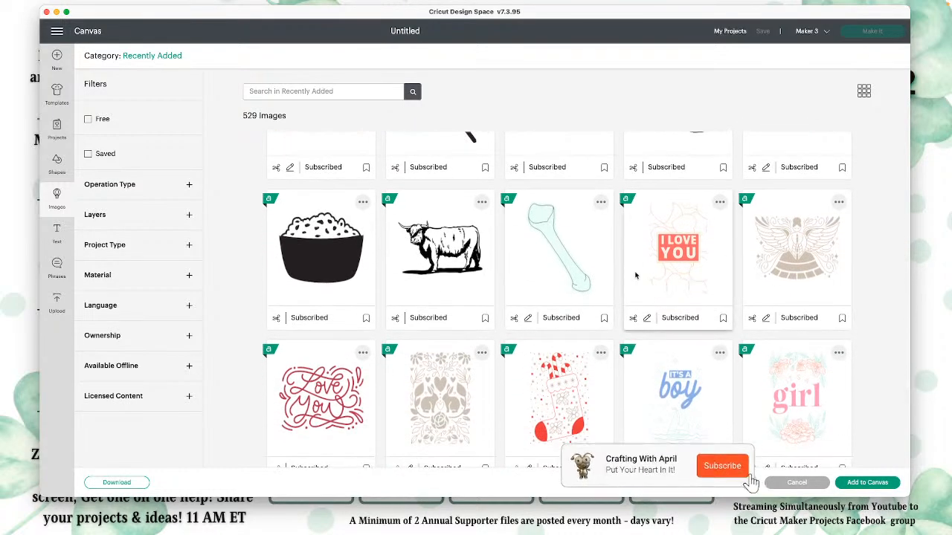
left_click(691, 284)
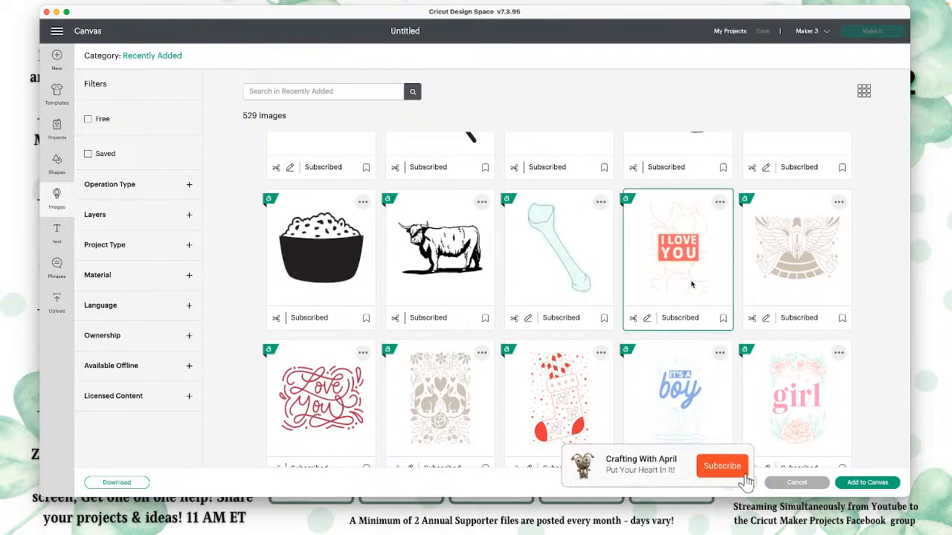
left_click(720, 201)
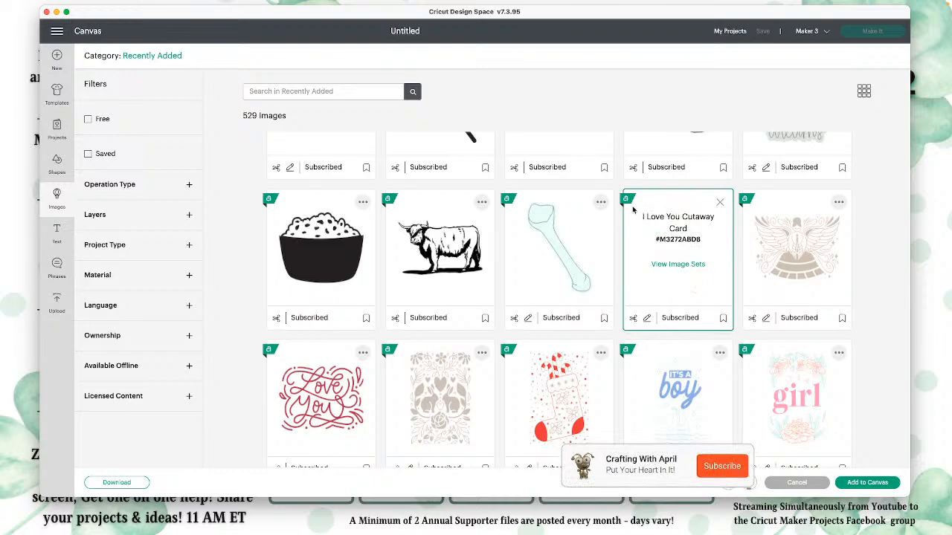
left_click(720, 202)
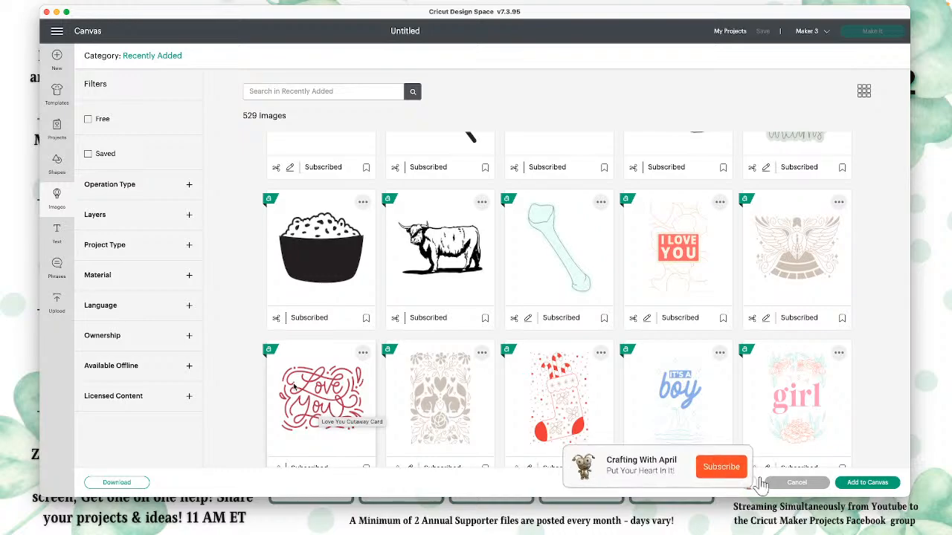
scroll(505, 425, "down", 5)
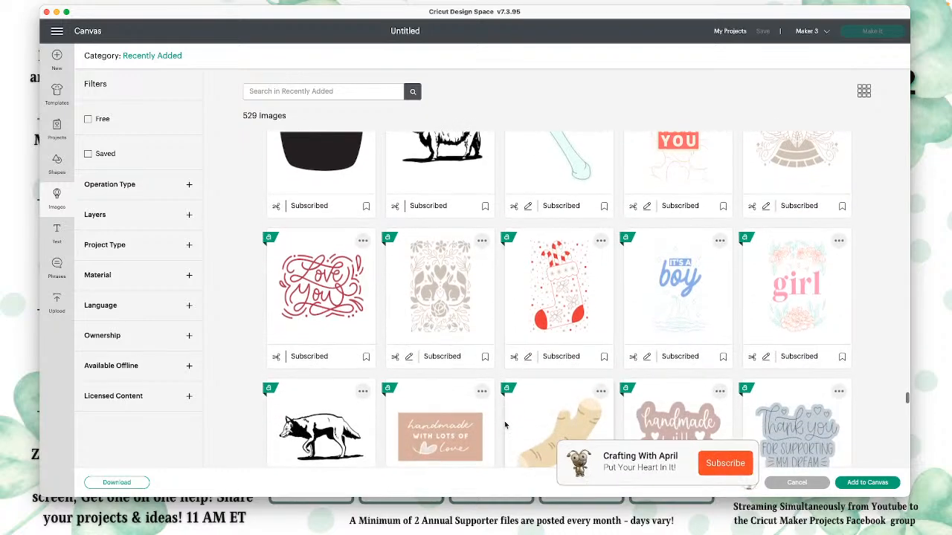
Step: Browse the Recently Added images past the wolf, horse and handmade-with-love designs to the birthday cake, cactus and nutcracker cards
scroll(505, 425, "down", 4)
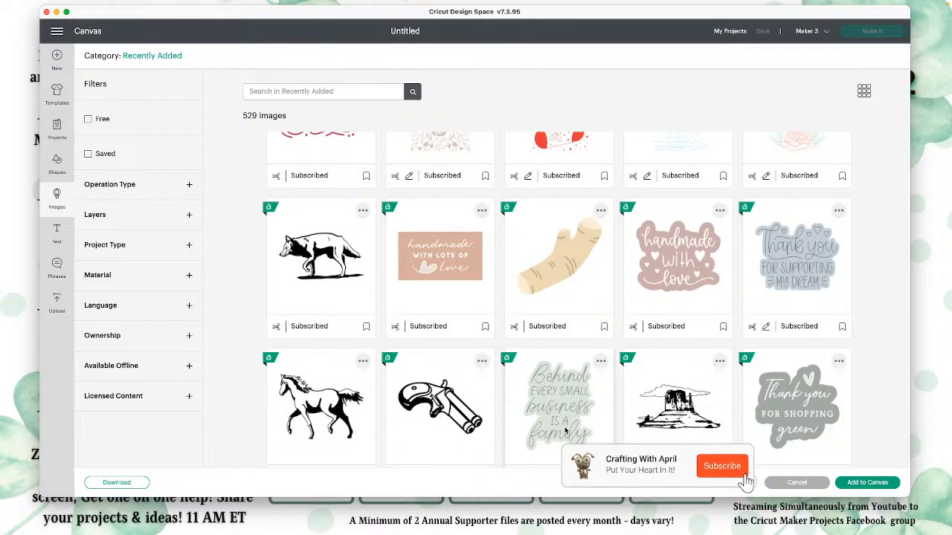
scroll(811, 357, "down", 2)
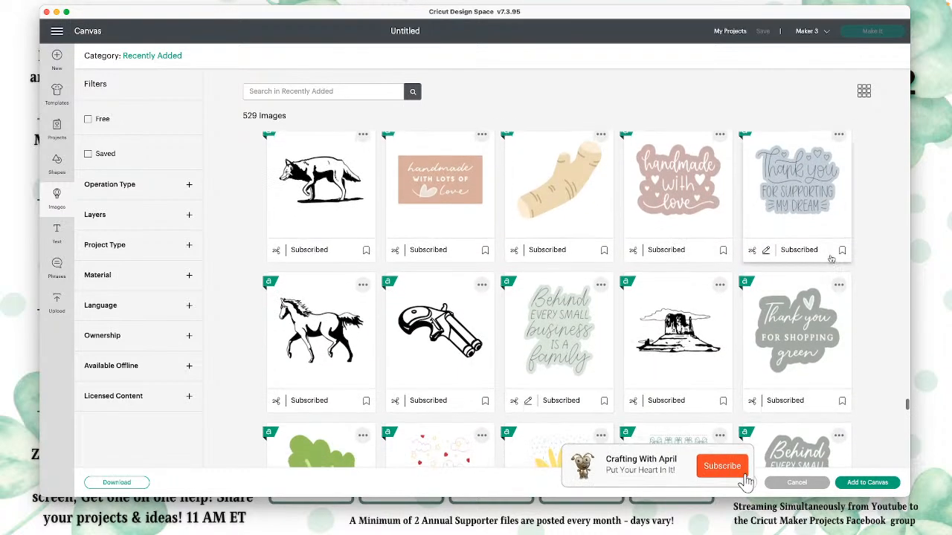
scroll(807, 341, "down", 3)
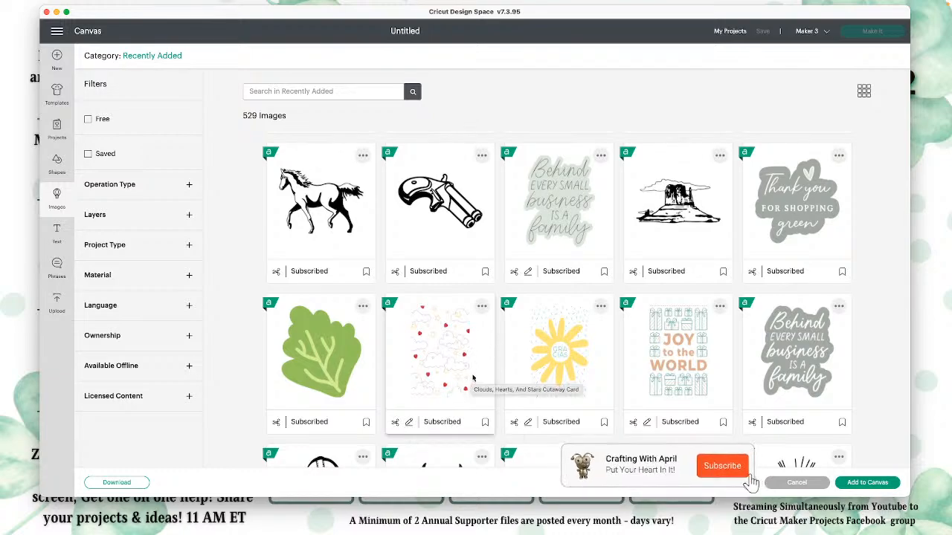
scroll(472, 374, "down", 3)
scroll(472, 374, "down", 7)
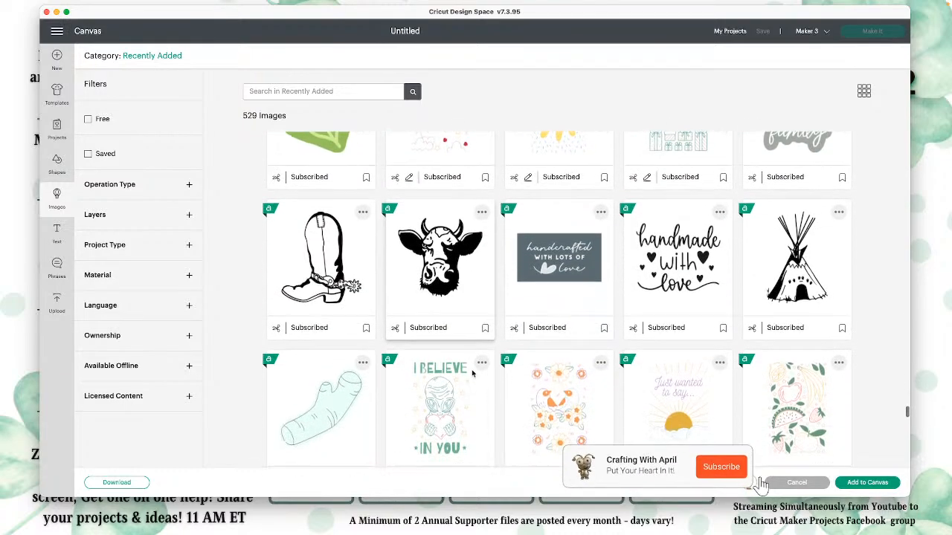
scroll(472, 374, "down", 5)
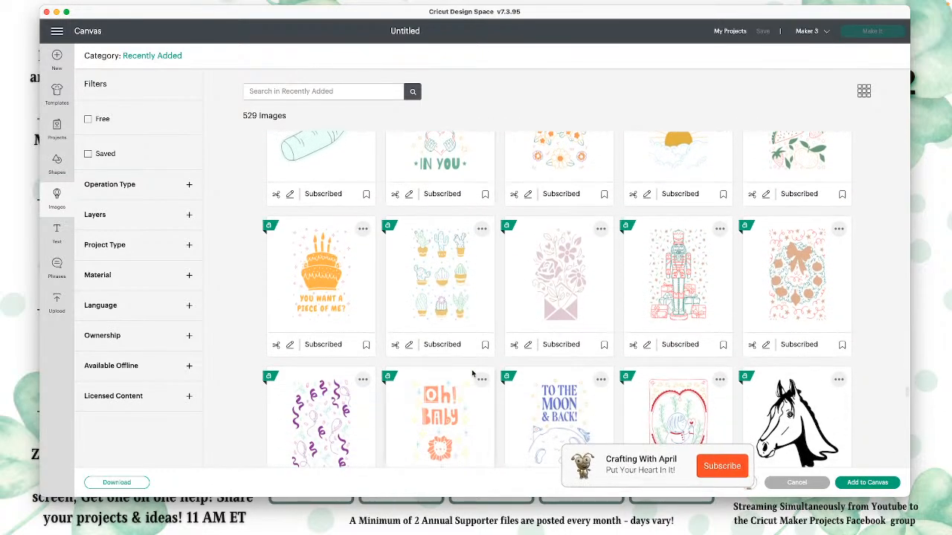
scroll(472, 374, "down", 3)
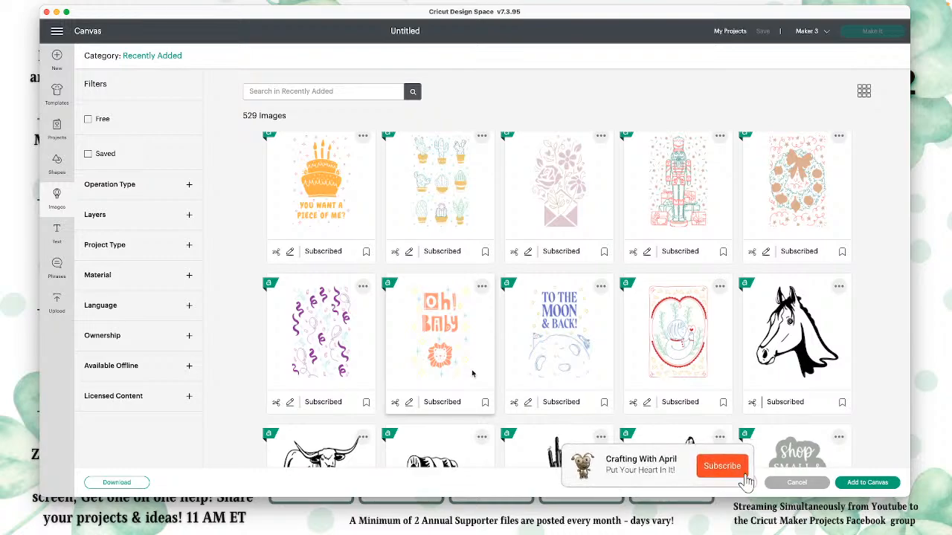
Step: Examine the Recently Added western animals, small-business phrases and Passover foods, down to the cowboy hat, saddle and anvil designs
scroll(472, 374, "down", 3)
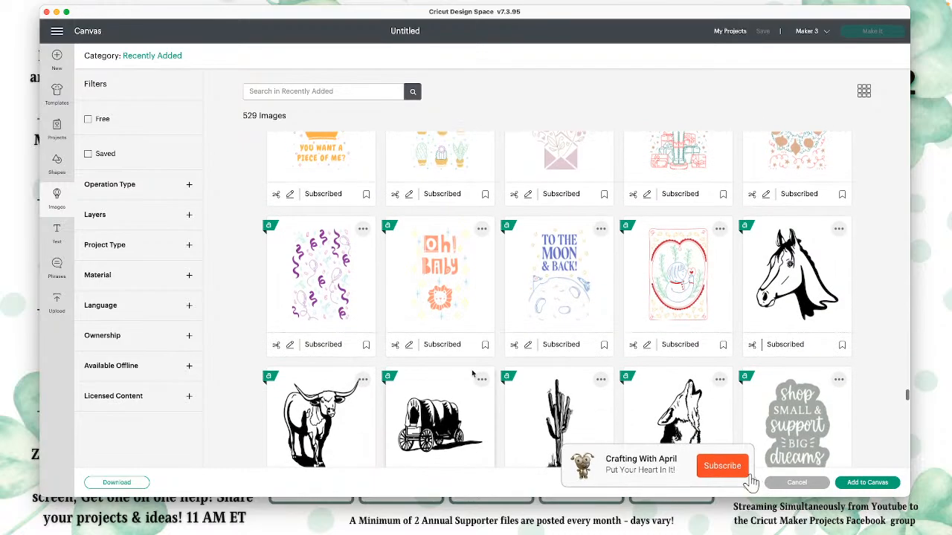
scroll(472, 373, "down", 1)
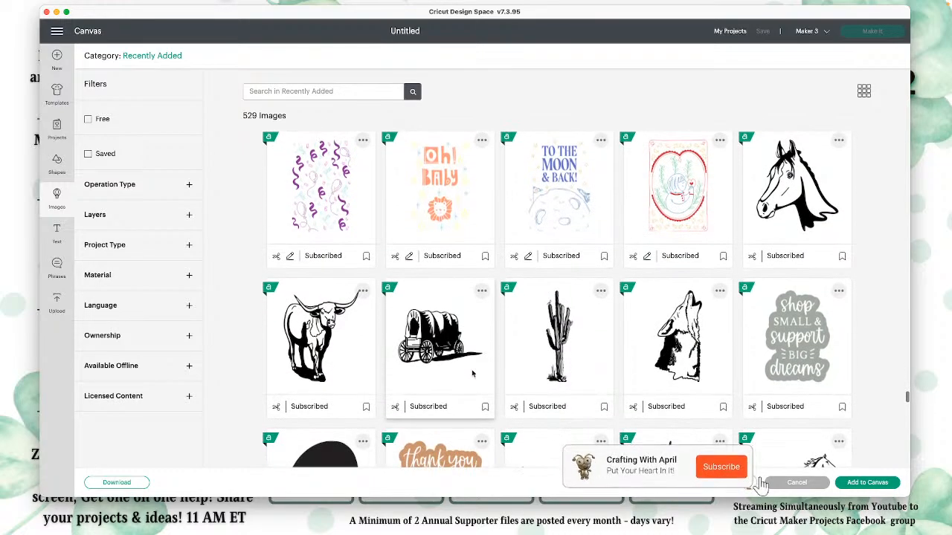
scroll(472, 374, "down", 1)
scroll(473, 373, "down", 3)
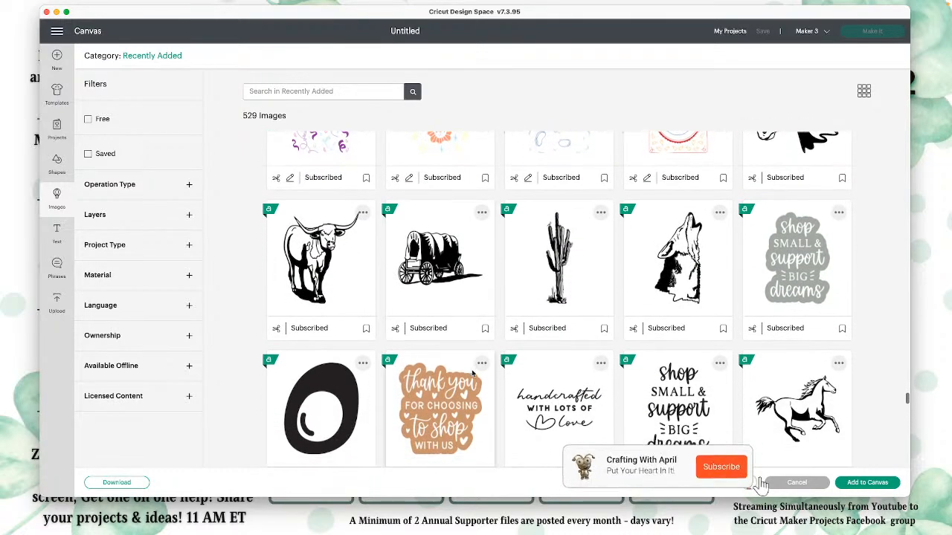
scroll(472, 374, "down", 10)
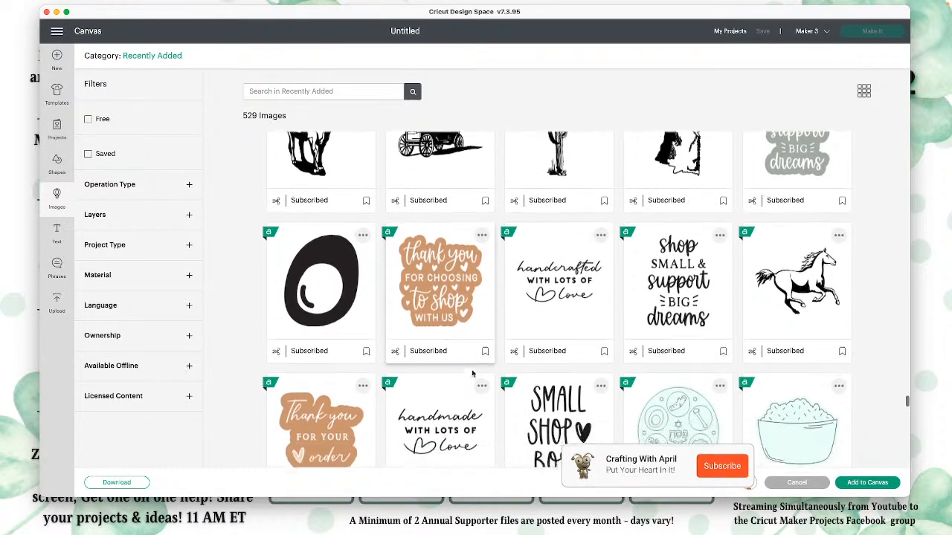
scroll(472, 373, "down", 8)
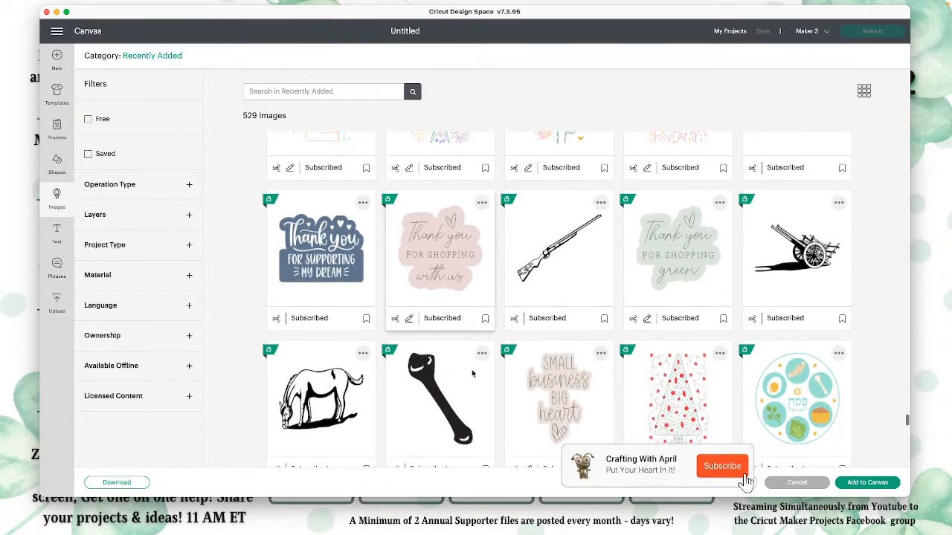
scroll(471, 373, "down", 3)
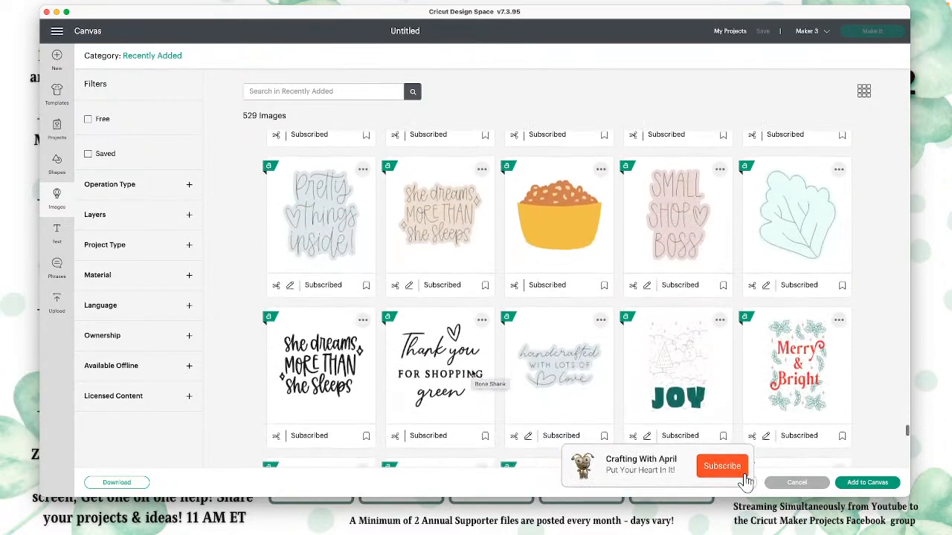
scroll(472, 373, "down", 7)
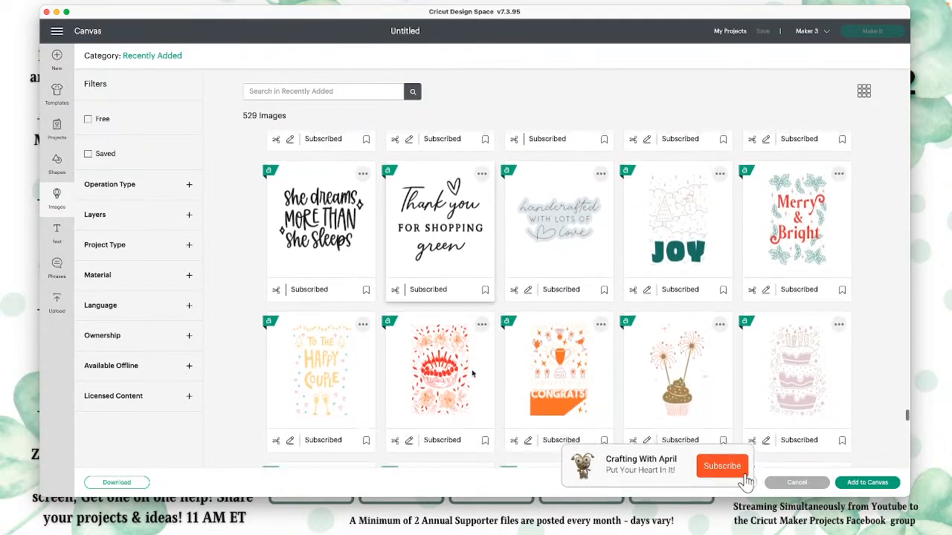
scroll(471, 374, "down", 5)
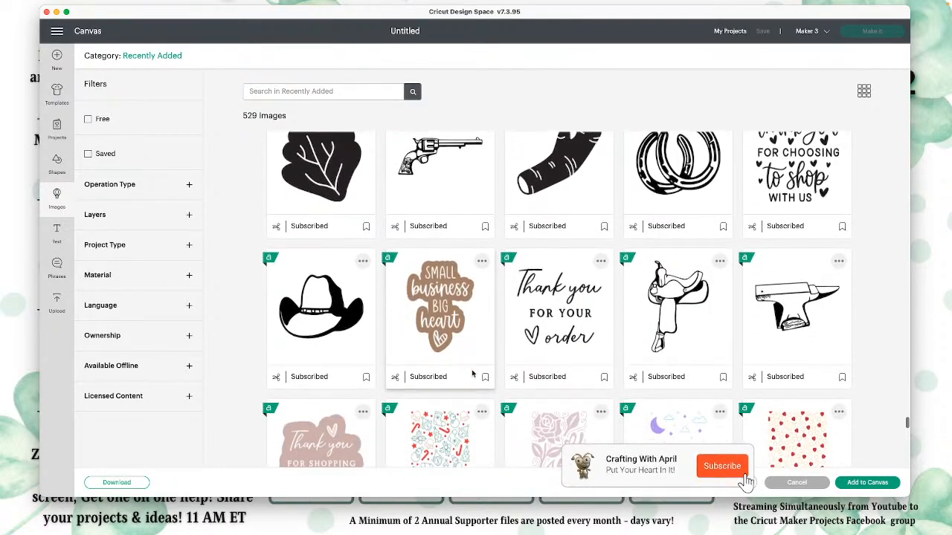
Step: Look through the Recently Added images from the rose and hello cutaway cards down to the gummy worms, candelabra and anti-Valentine designs
scroll(471, 374, "down", 2)
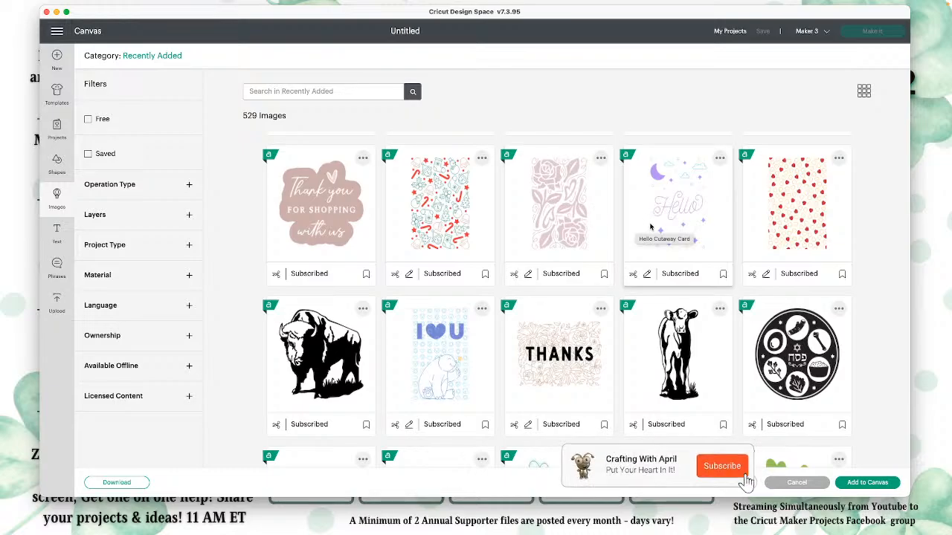
scroll(650, 226, "down", 5)
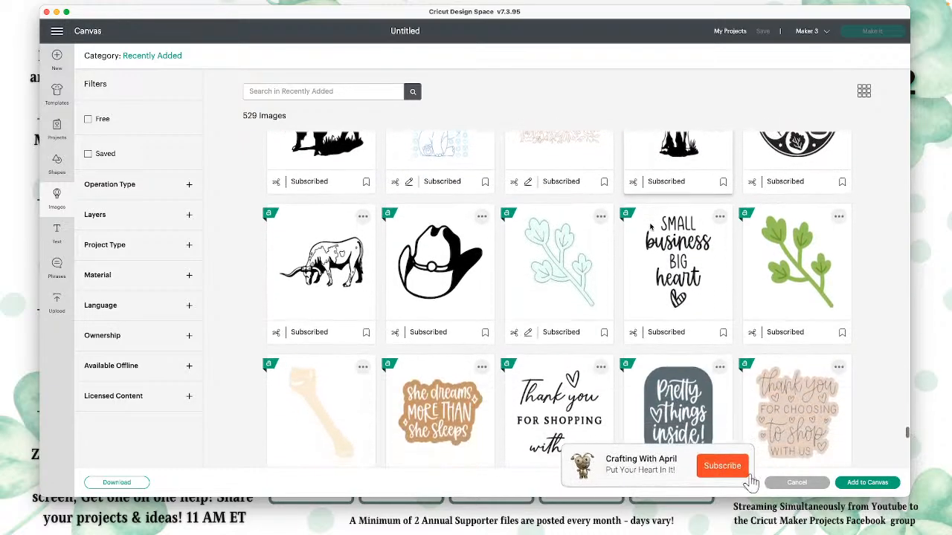
scroll(650, 226, "down", 2)
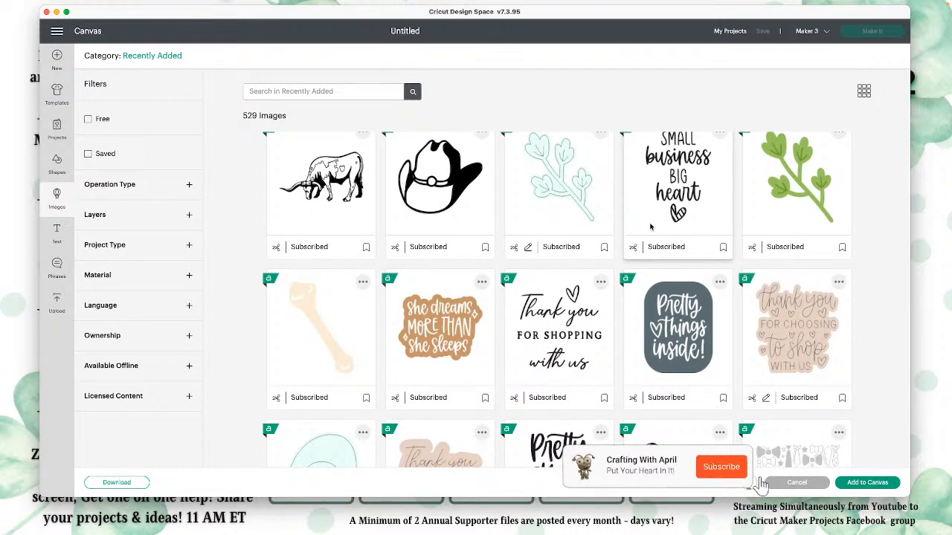
scroll(650, 226, "down", 8)
scroll(650, 226, "down", 5)
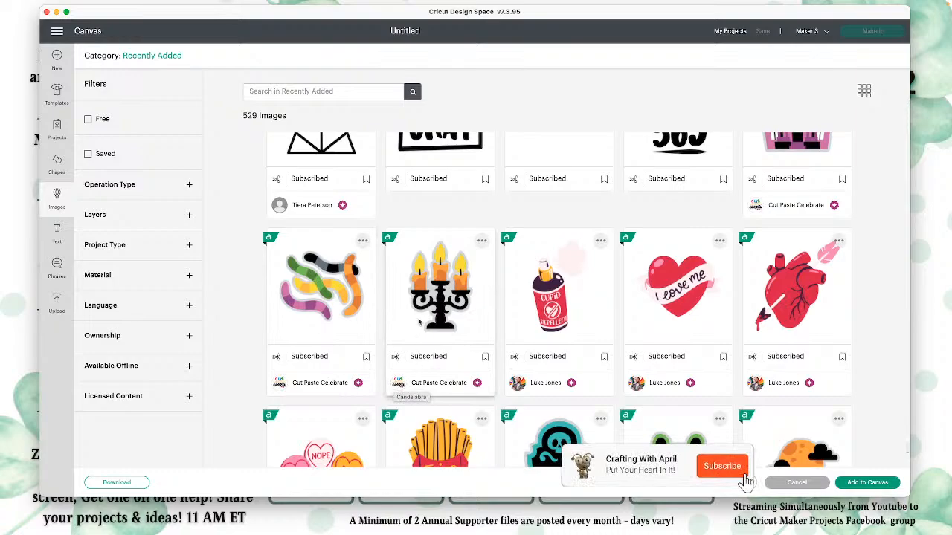
scroll(320, 292, "down", 3)
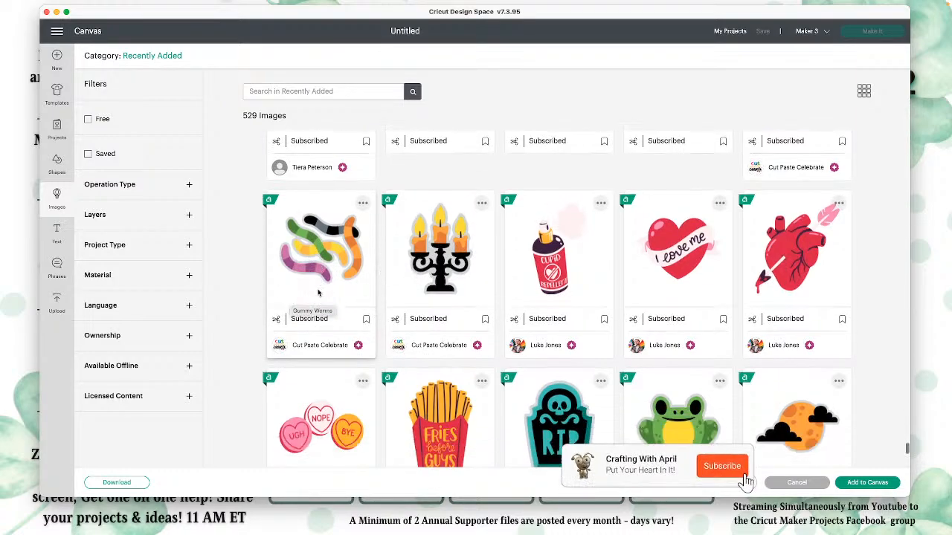
Step: View the Cut Paste Celebrate artist profile from the gummy worms image and return to the Recently Added images
left_click(329, 185)
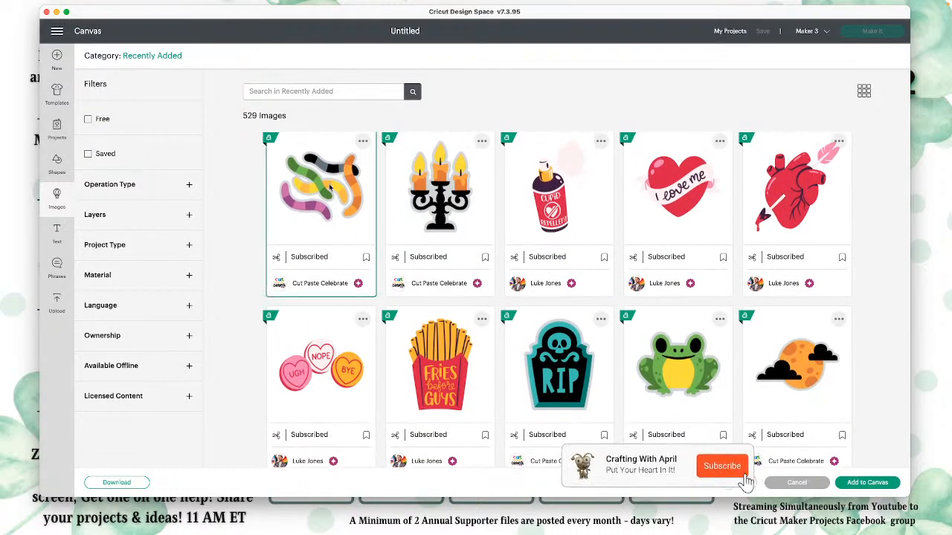
left_click(319, 285)
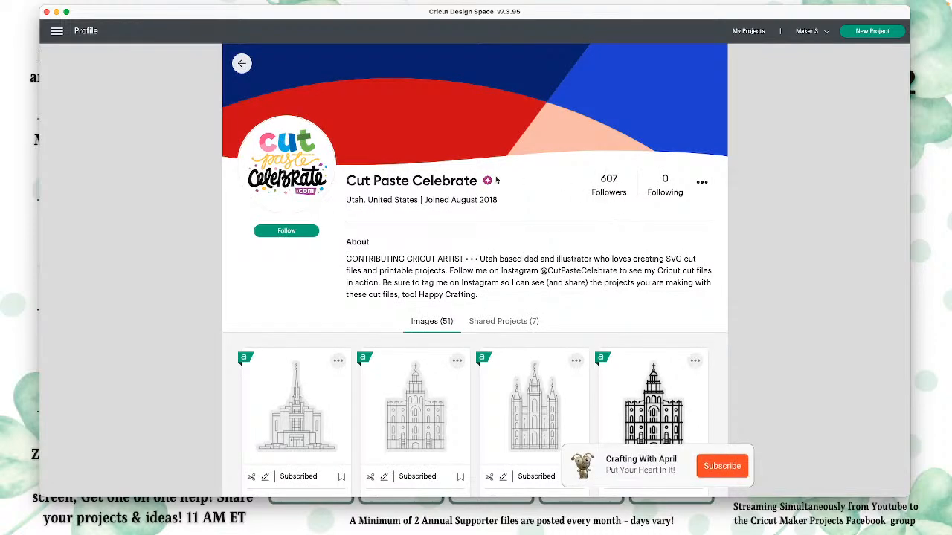
left_click(242, 65)
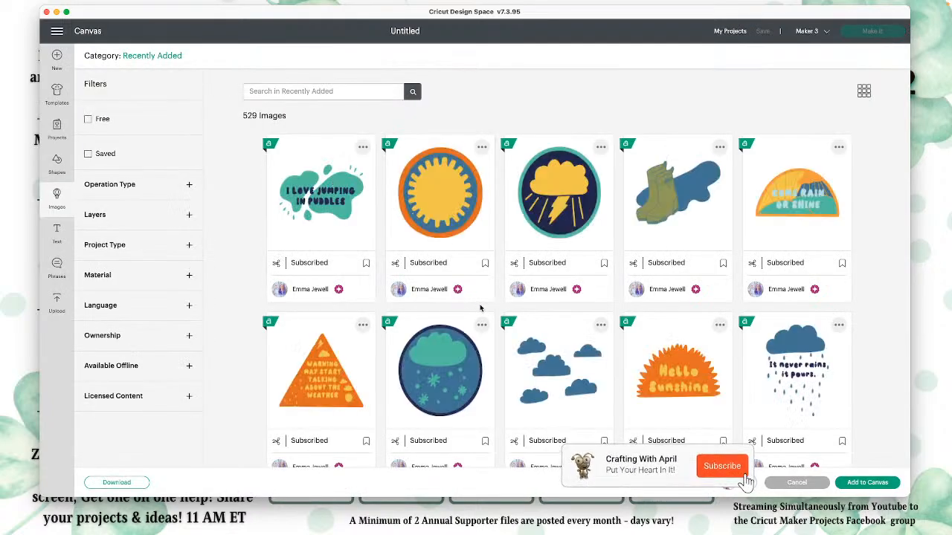
Step: Switch the image category from Recently Added to Free this Week
scroll(482, 308, "down", 1)
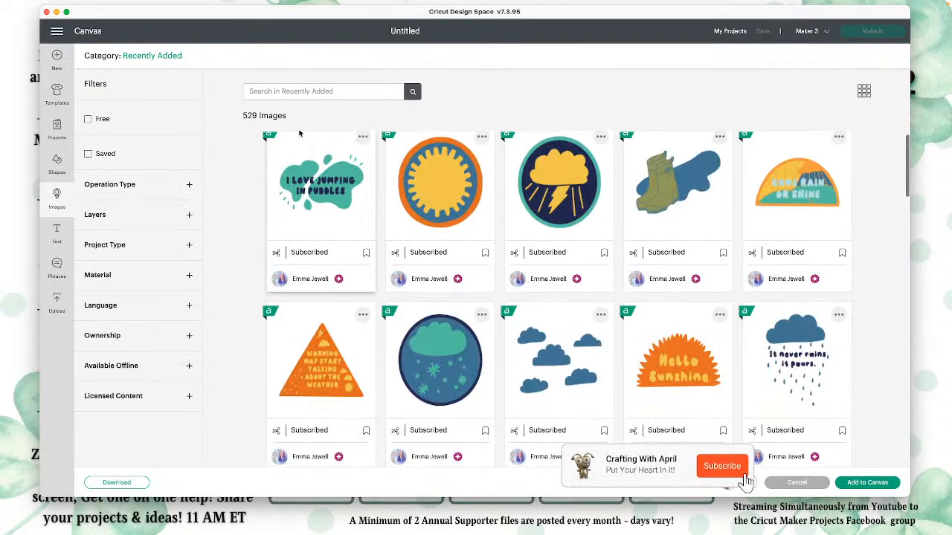
left_click(100, 56)
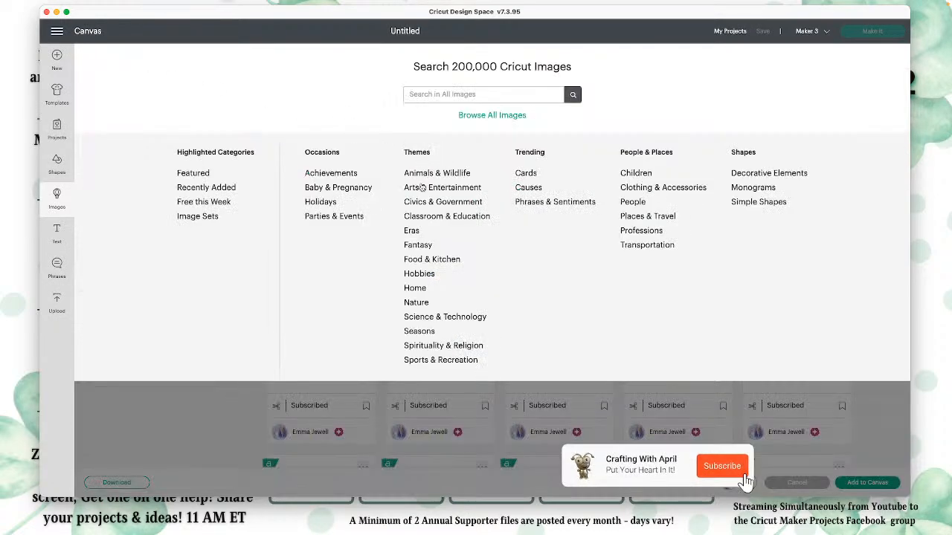
left_click(206, 202)
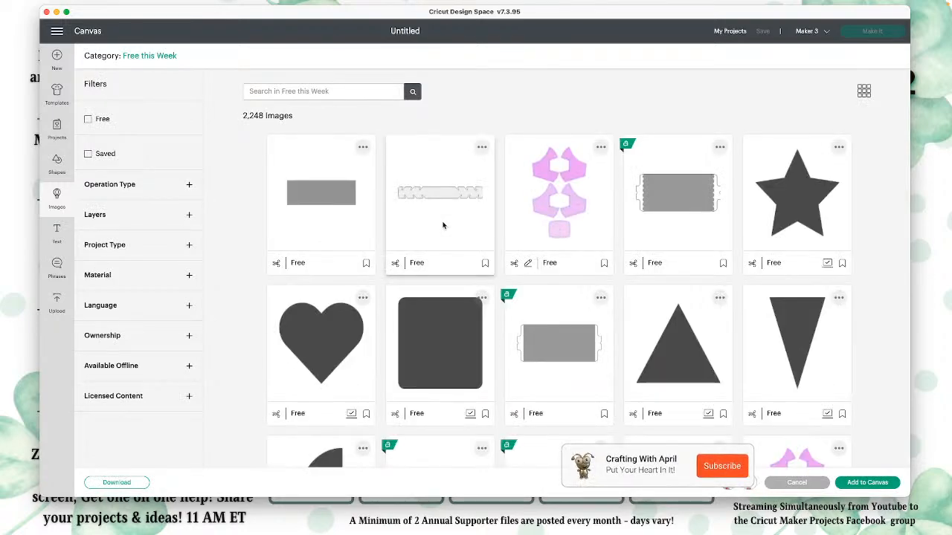
Step: Browse the Free this Week images from the basic shapes and colorful designs to the bunny and the first calendar pages
scroll(470, 270, "down", 10)
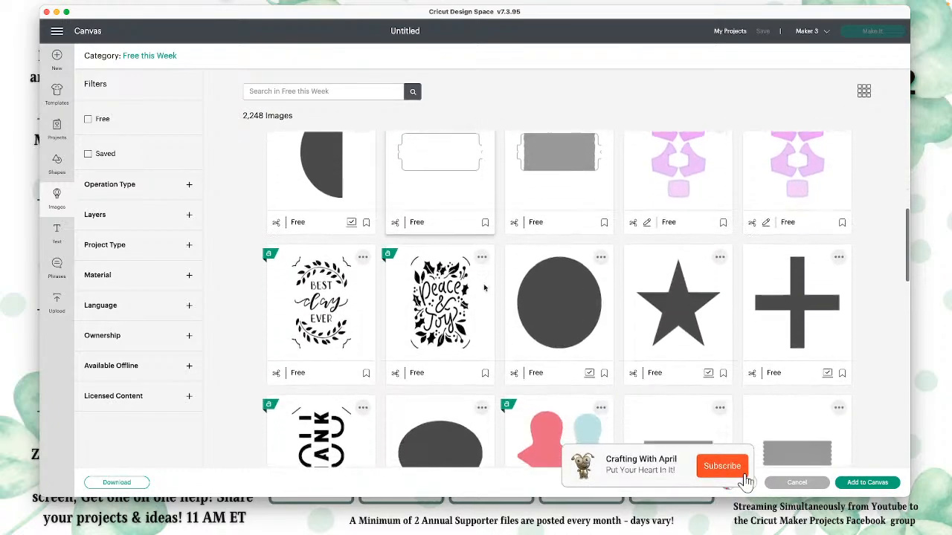
scroll(485, 288, "down", 10)
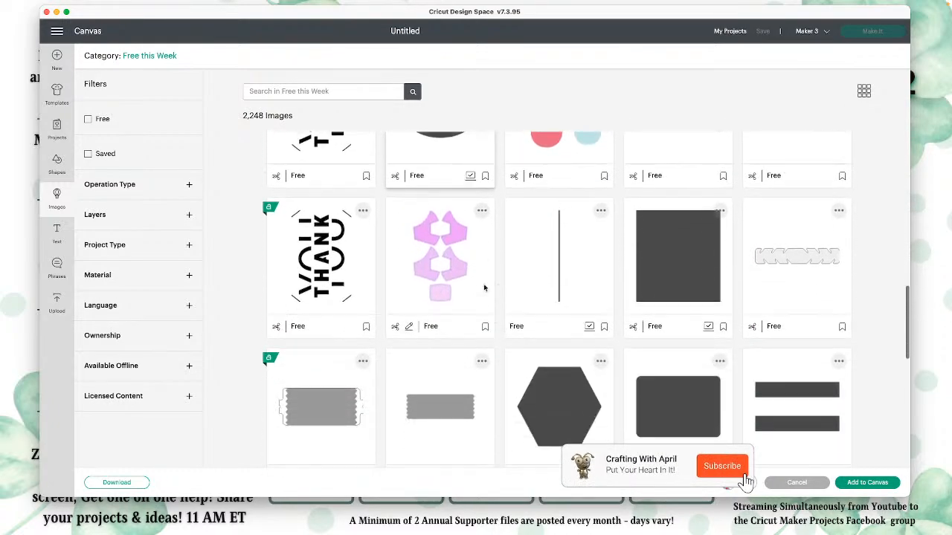
scroll(485, 288, "down", 8)
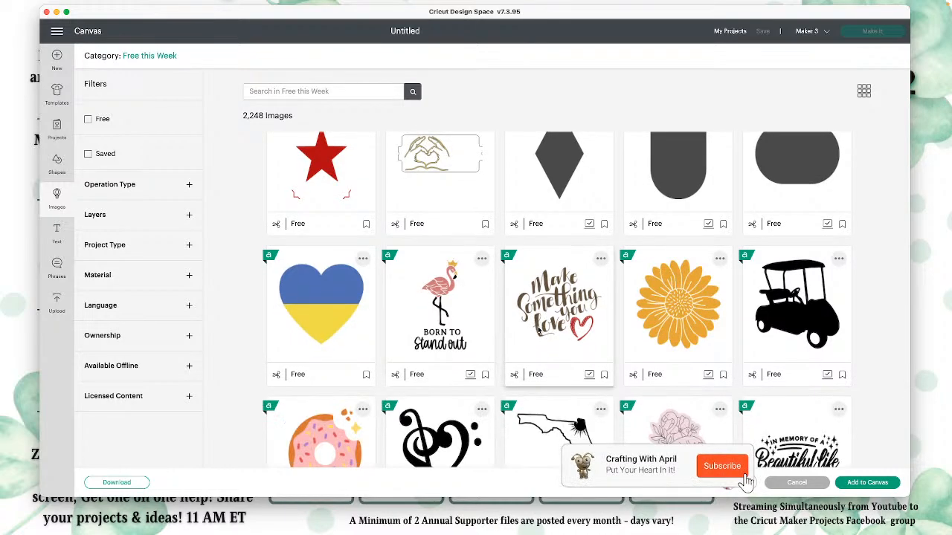
scroll(484, 288, "down", 4)
scroll(496, 360, "down", 4)
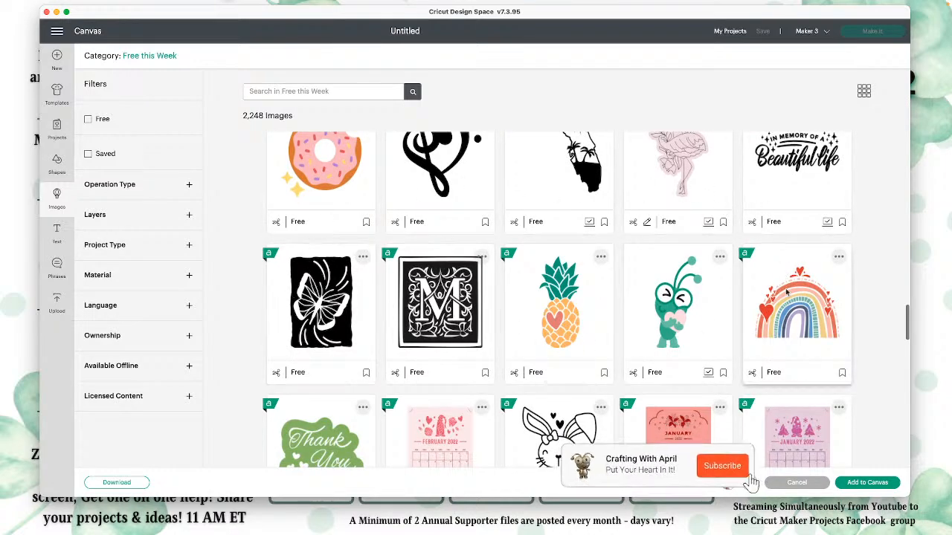
scroll(520, 337, "down", 8)
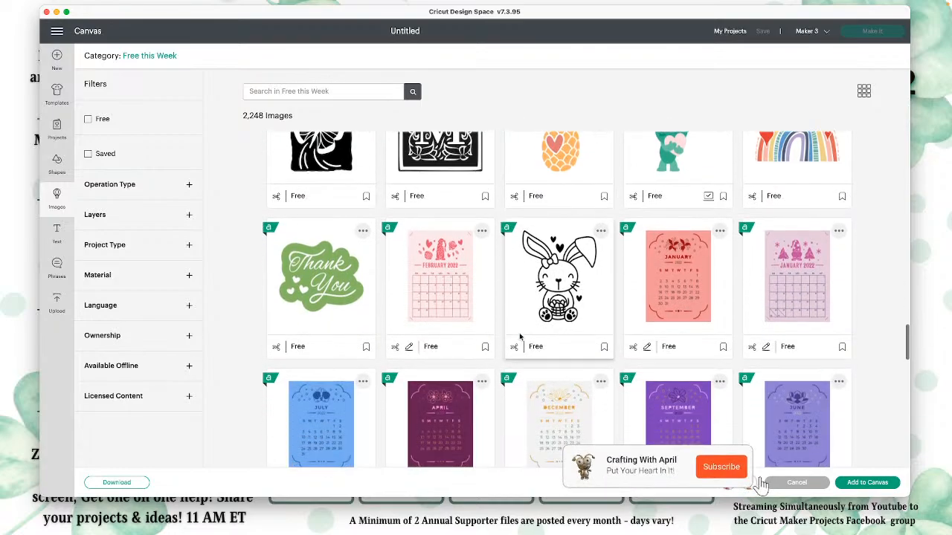
Step: Look through the Free this Week black silhouettes and 2022 calendar pages, down to the sobriety and recovery phrases
scroll(520, 337, "down", 16)
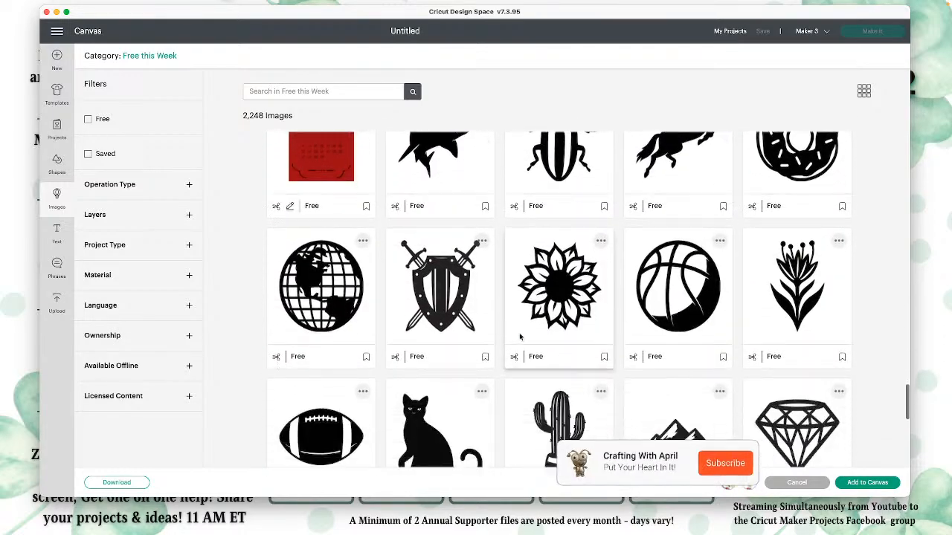
scroll(520, 337, "down", 3)
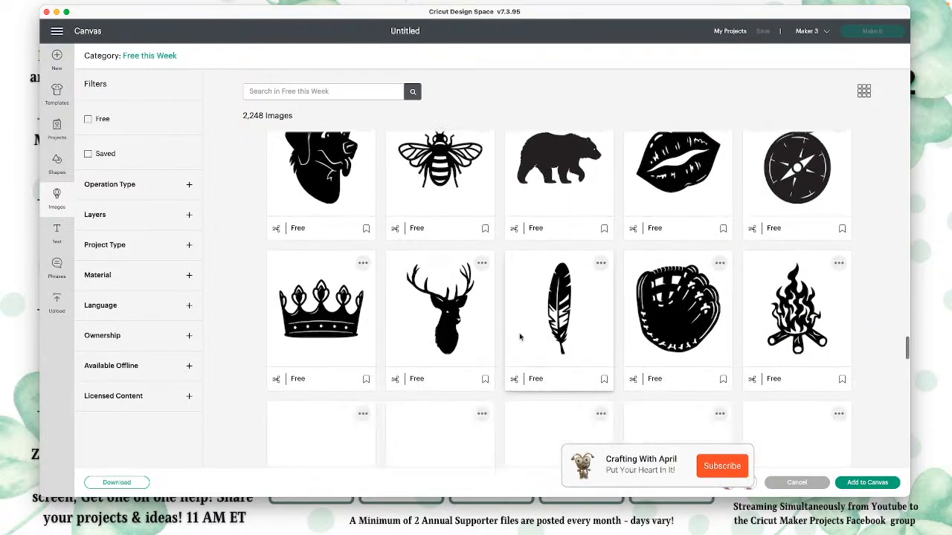
scroll(520, 337, "down", 17)
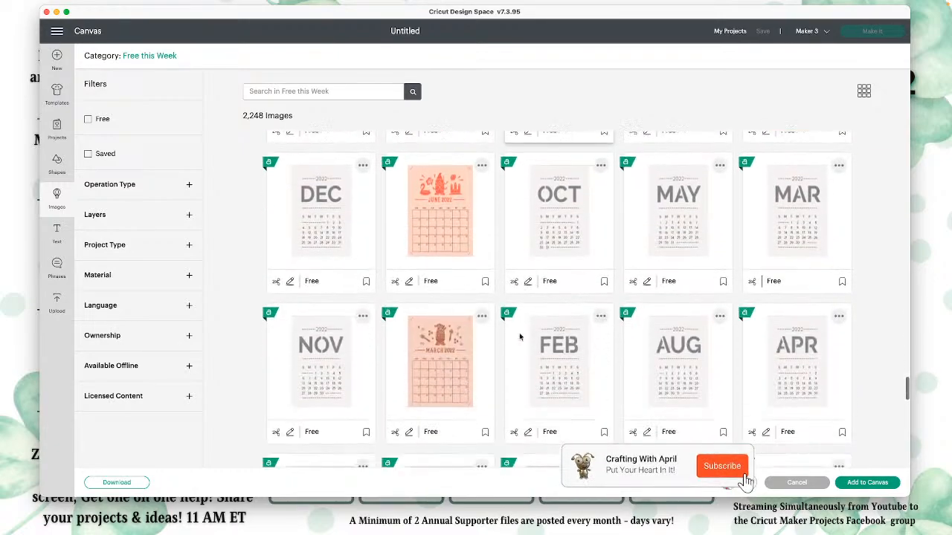
scroll(520, 337, "down", 7)
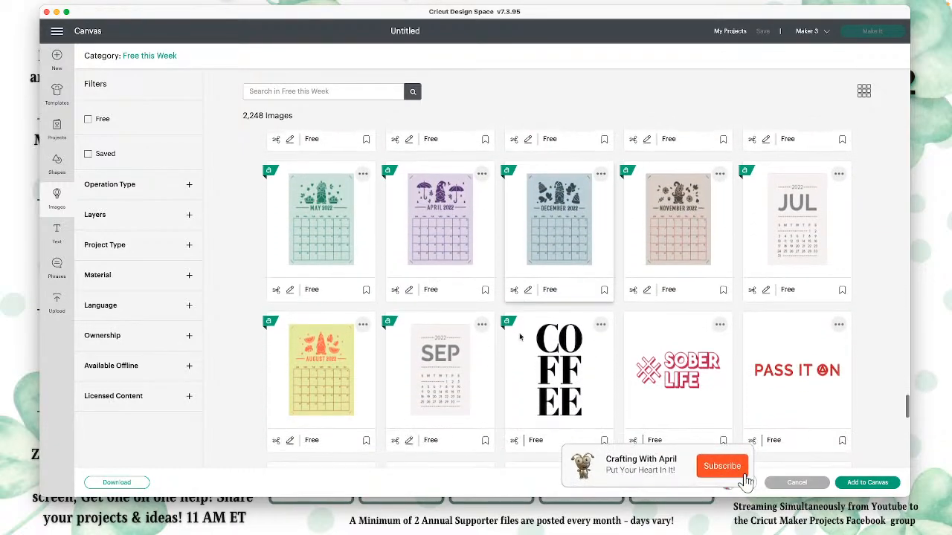
scroll(520, 337, "down", 7)
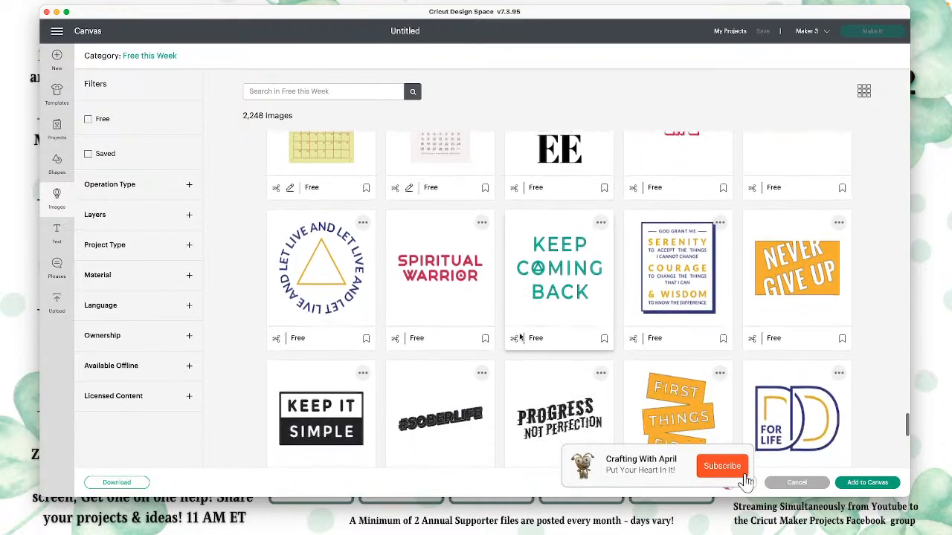
Step: Browse the Free this Week images from the recovery phrases through the bug characters and Pride designs to the Cricut machine drawings
scroll(520, 337, "down", 9)
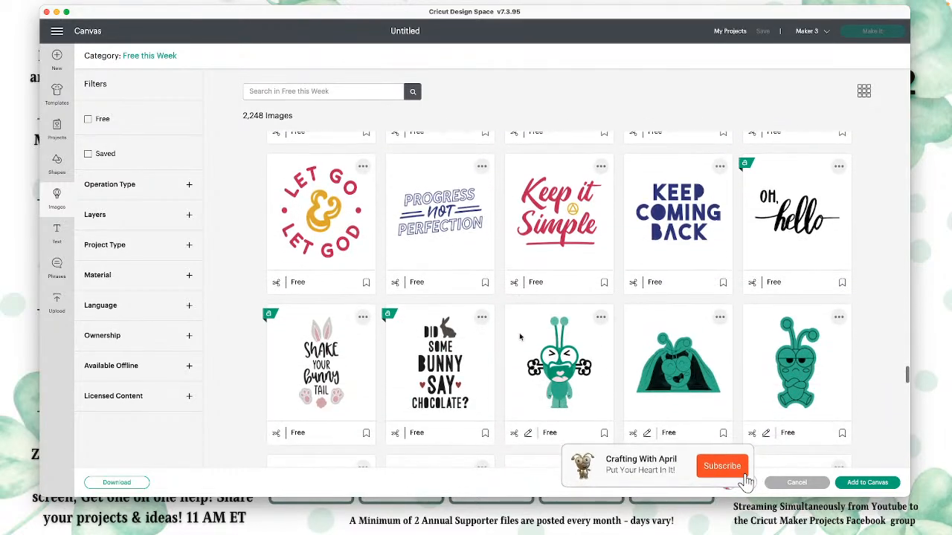
scroll(520, 337, "down", 15)
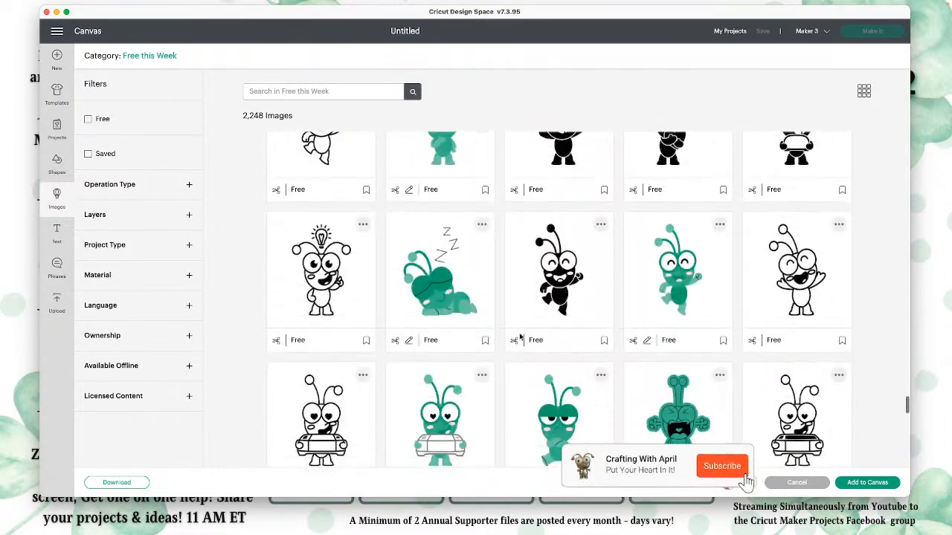
scroll(520, 337, "down", 10)
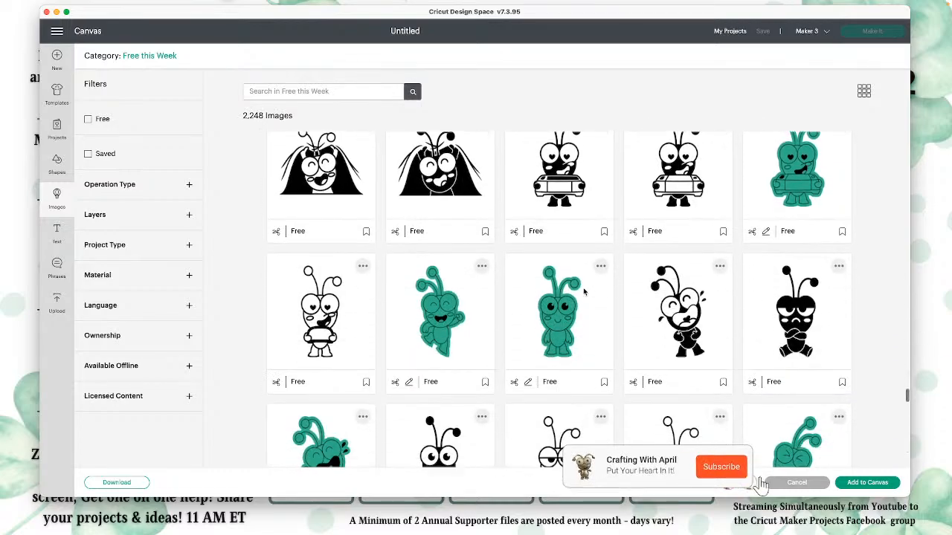
scroll(584, 292, "down", 15)
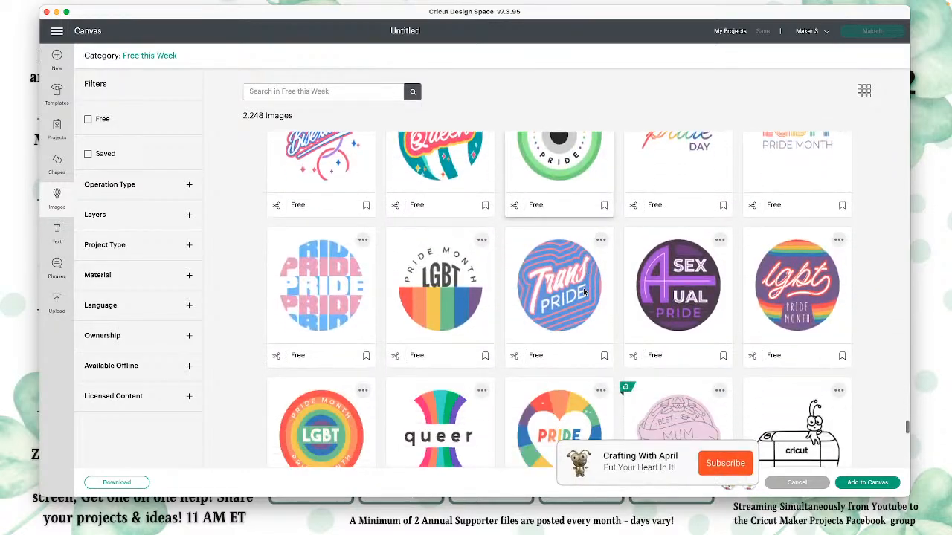
scroll(584, 292, "down", 5)
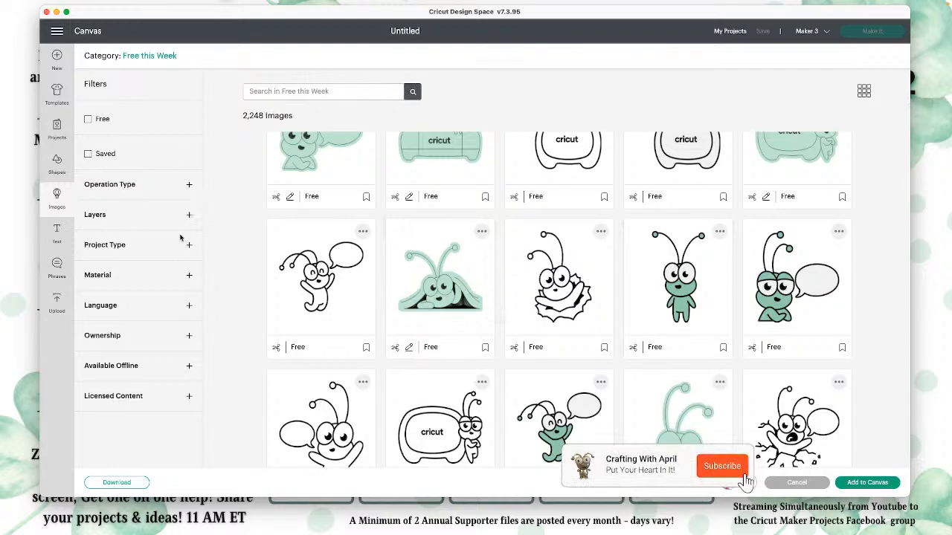
Step: Switch the image category to Image Sets and browse from the cabin signs to the Sympathy Cutaway Card Elements
left_click(104, 56)
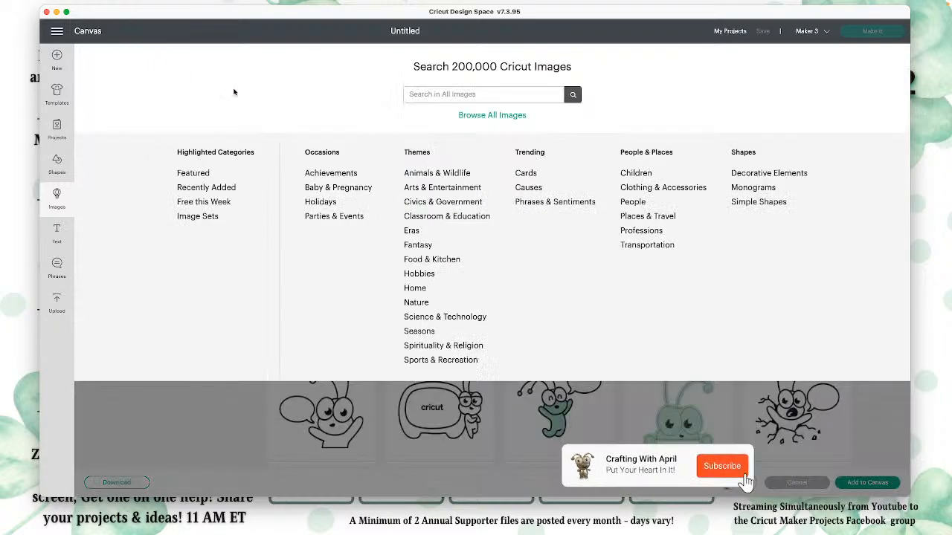
left_click(208, 220)
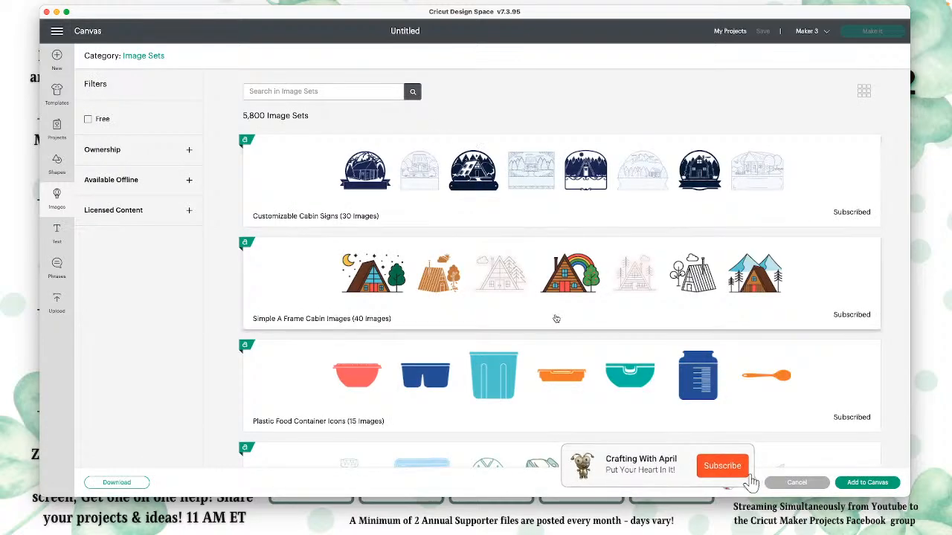
scroll(566, 318, "down", 5)
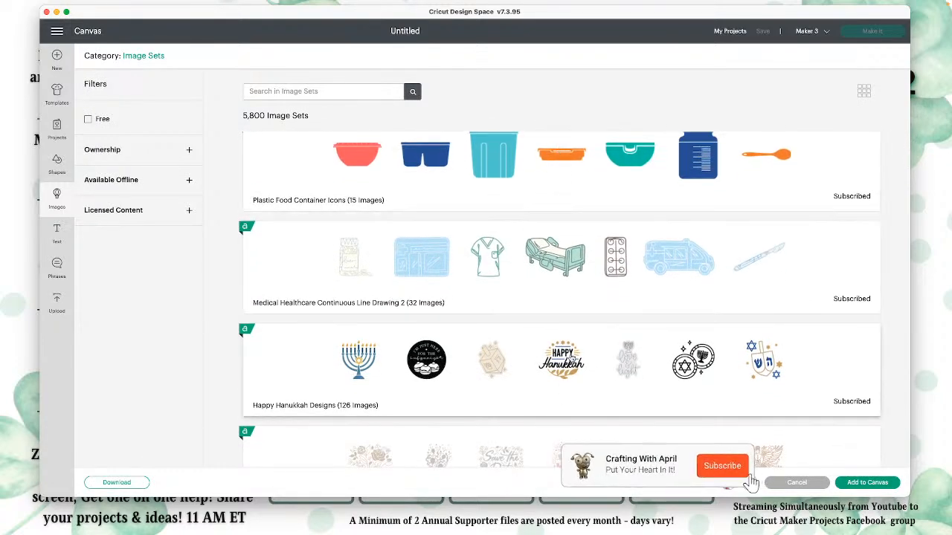
scroll(573, 320, "down", 4)
scroll(586, 324, "down", 1)
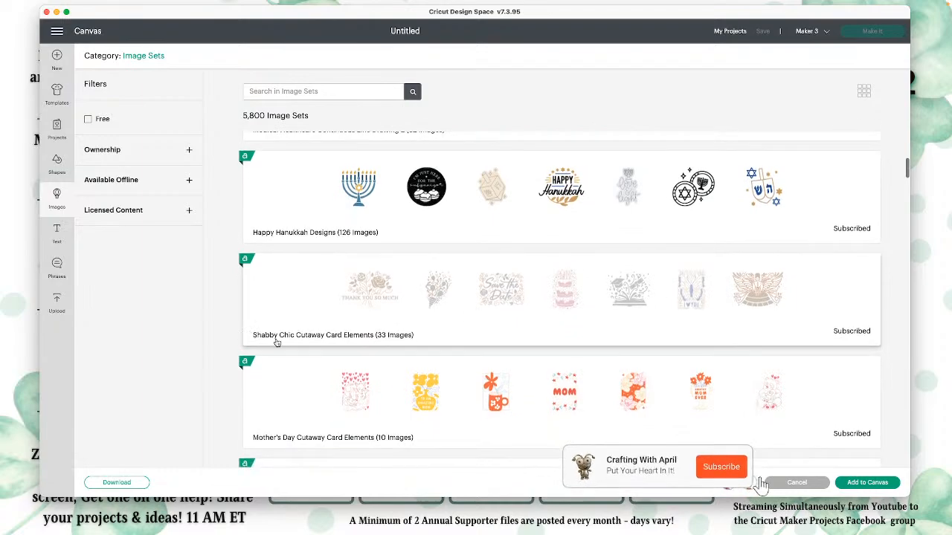
scroll(349, 272, "down", 3)
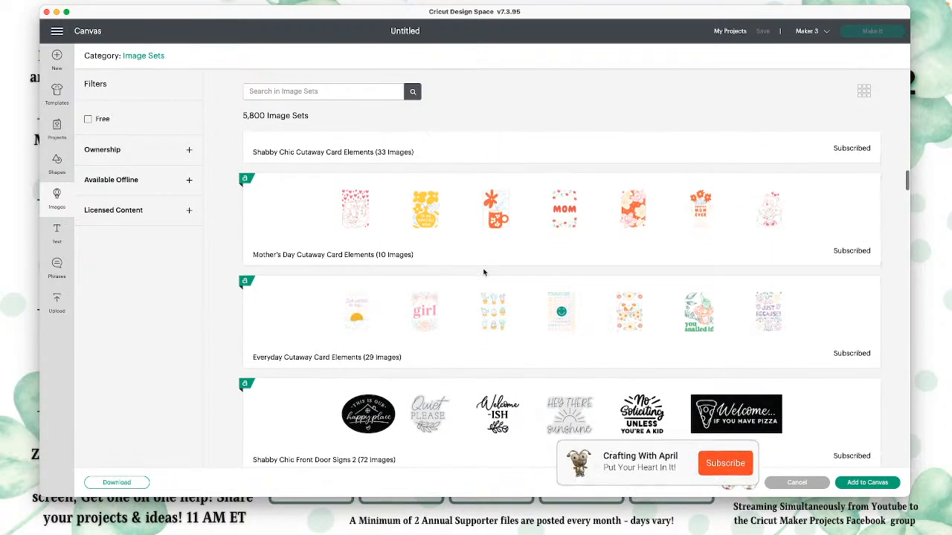
scroll(327, 357, "down", 2)
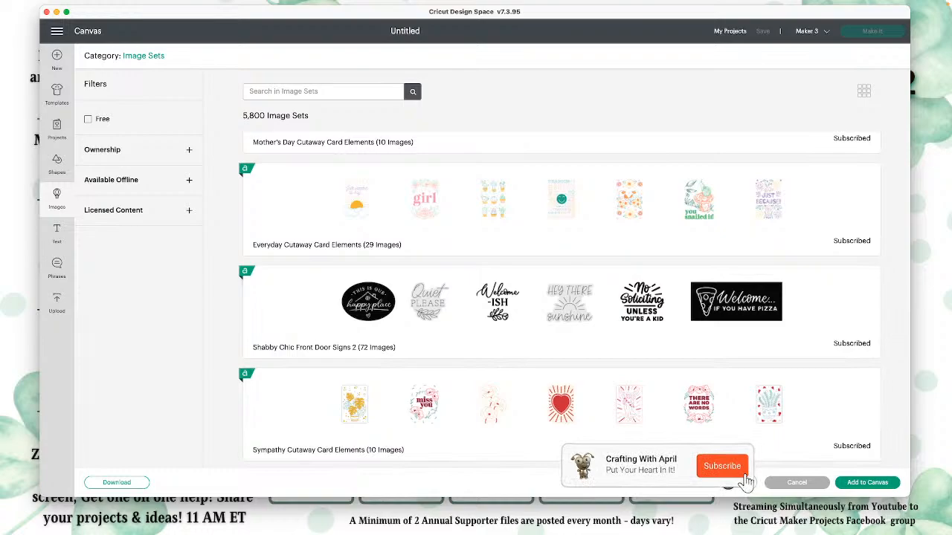
Step: Add the selected Potted Flower image to the canvas and move it to the canvas's right half
left_click(870, 483)
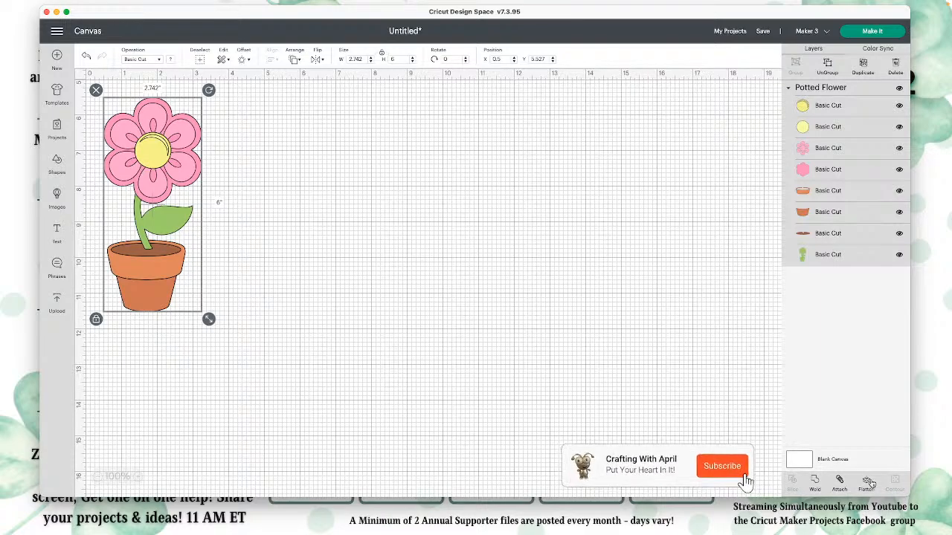
left_click_drag(161, 142, 522, 192)
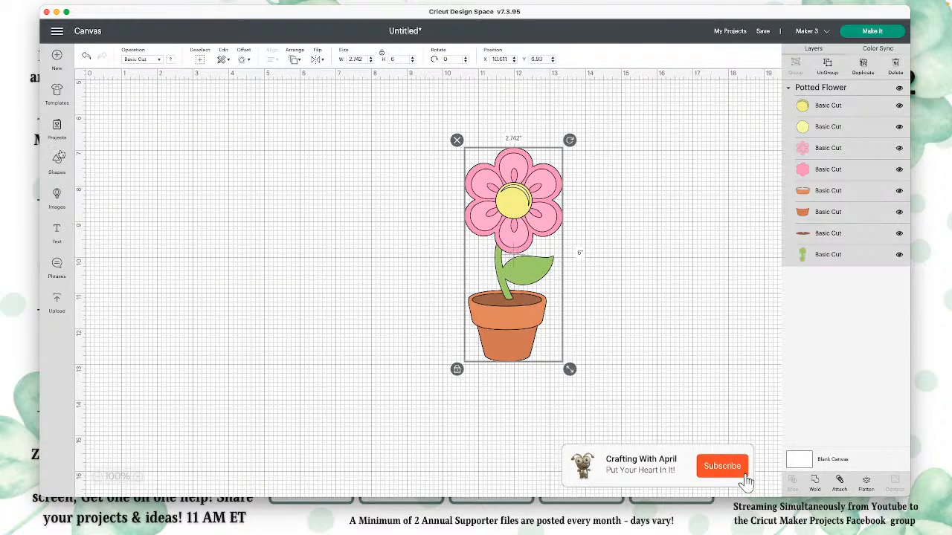
left_click_drag(508, 225, 587, 266)
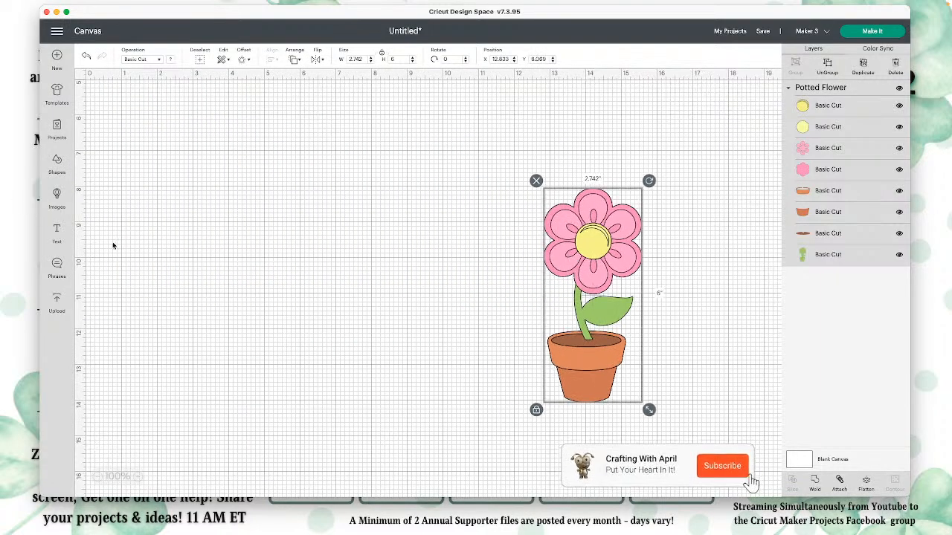
Step: Insert a square from the free shapes and place it left of the potted flower
left_click(58, 194)
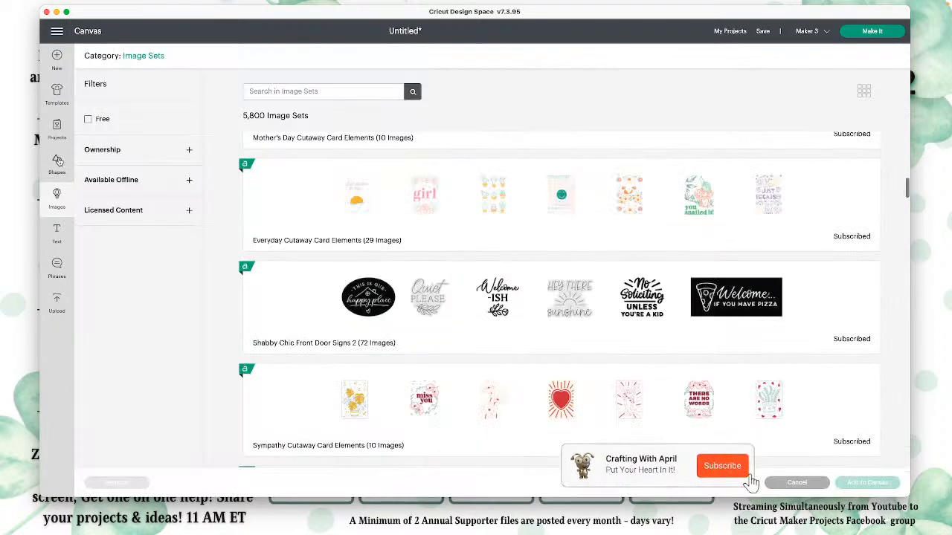
left_click(57, 163)
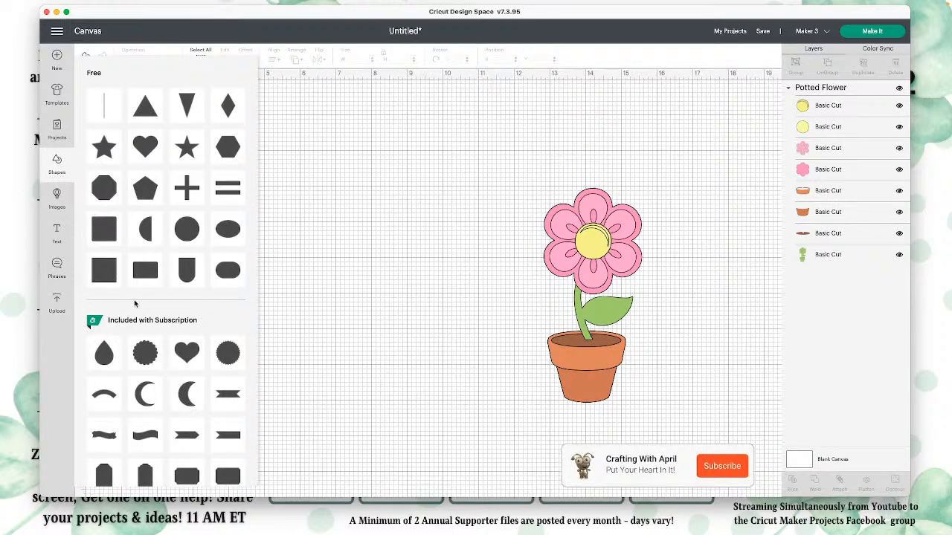
left_click(265, 299)
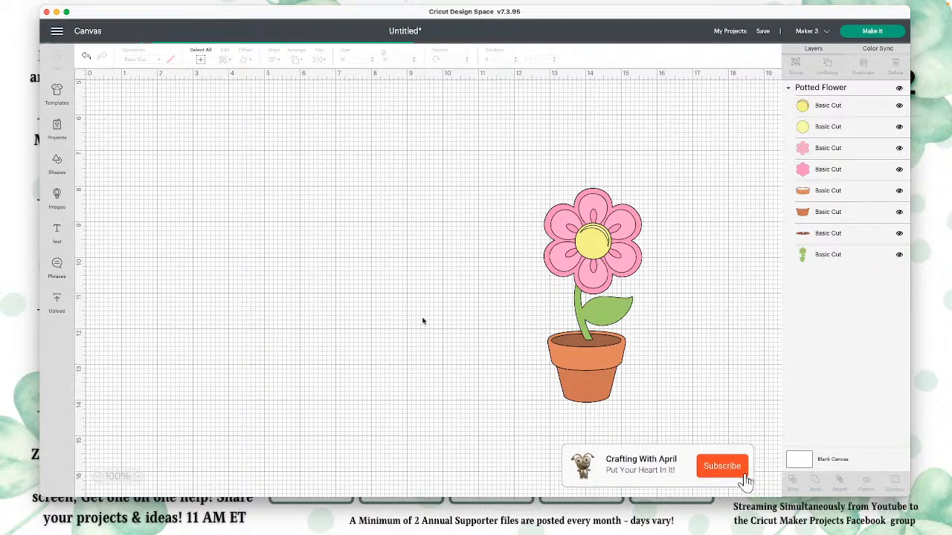
left_click_drag(146, 135, 288, 166)
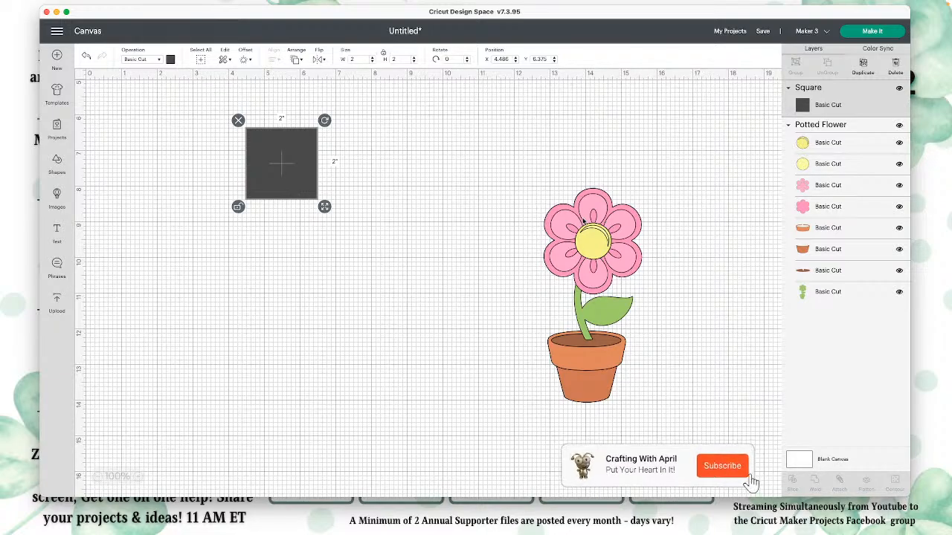
Step: Move the potted flower and square higher on the canvas and shrink the flower to about 2.17 by 4.74 inches
scroll(585, 223, "up", 5)
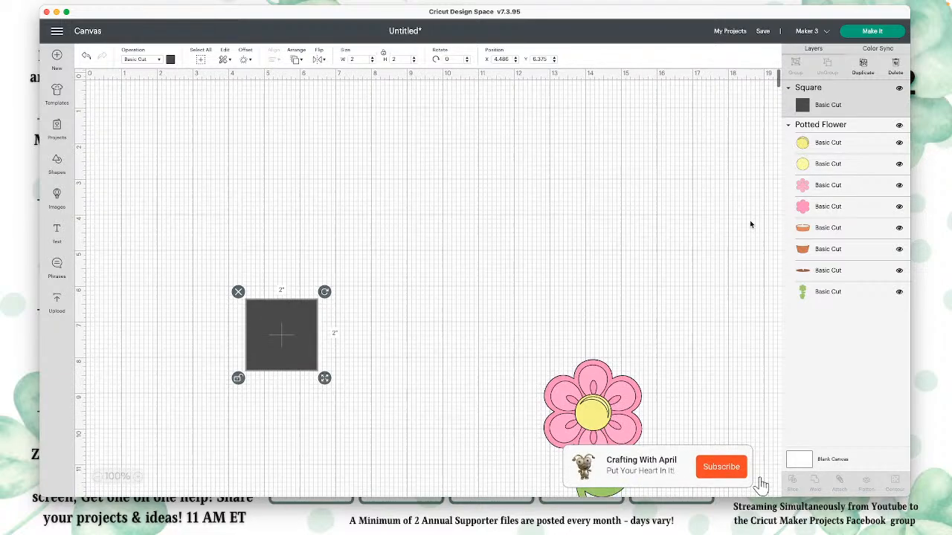
left_click_drag(571, 368, 469, 131)
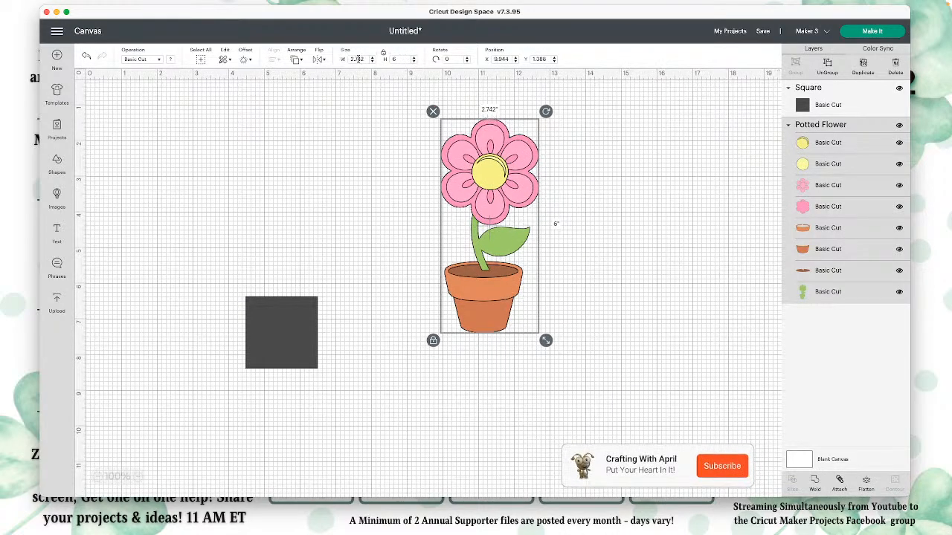
left_click_drag(283, 331, 296, 236)
left_click(484, 233)
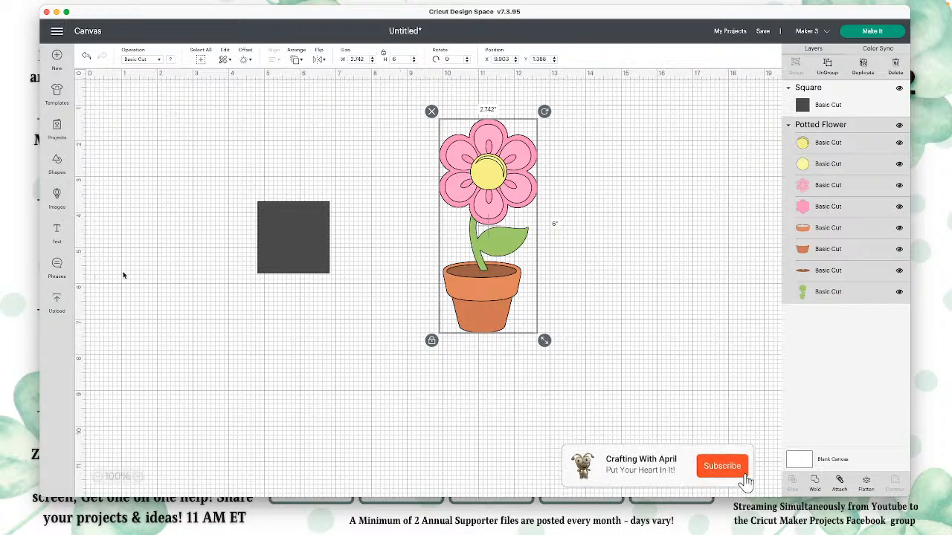
left_click_drag(544, 341, 524, 295)
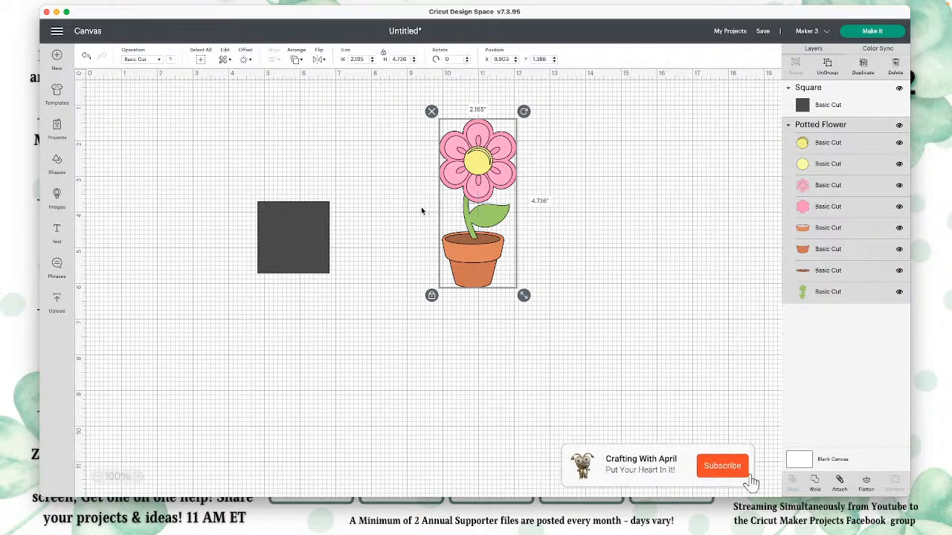
Step: Set the square's height to 5.5 inches and its width to 4.25 inches
left_click(310, 216)
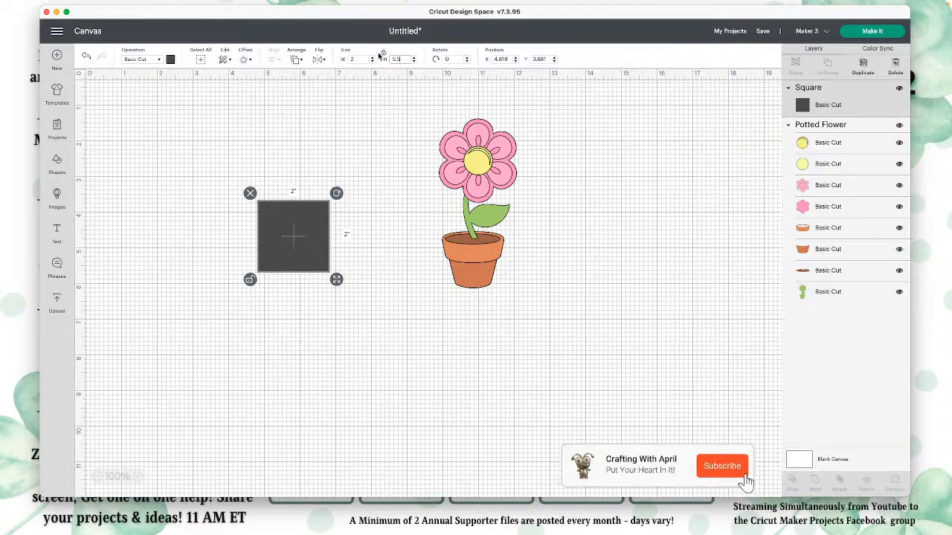
key("Return")
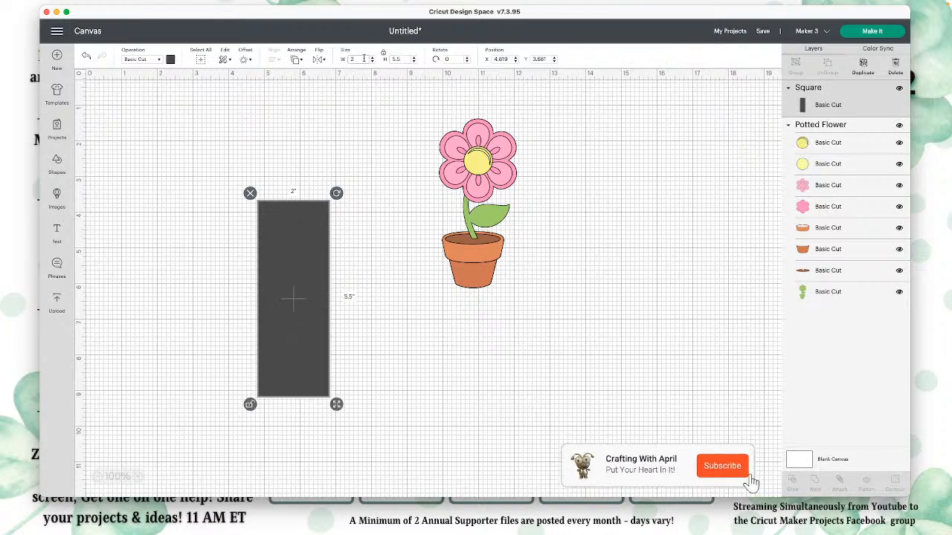
type("4.25")
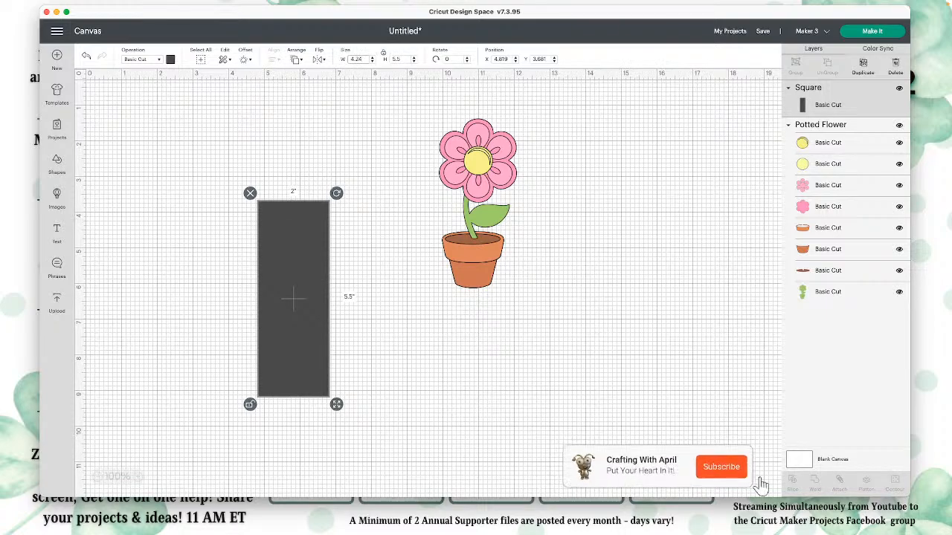
key("Return")
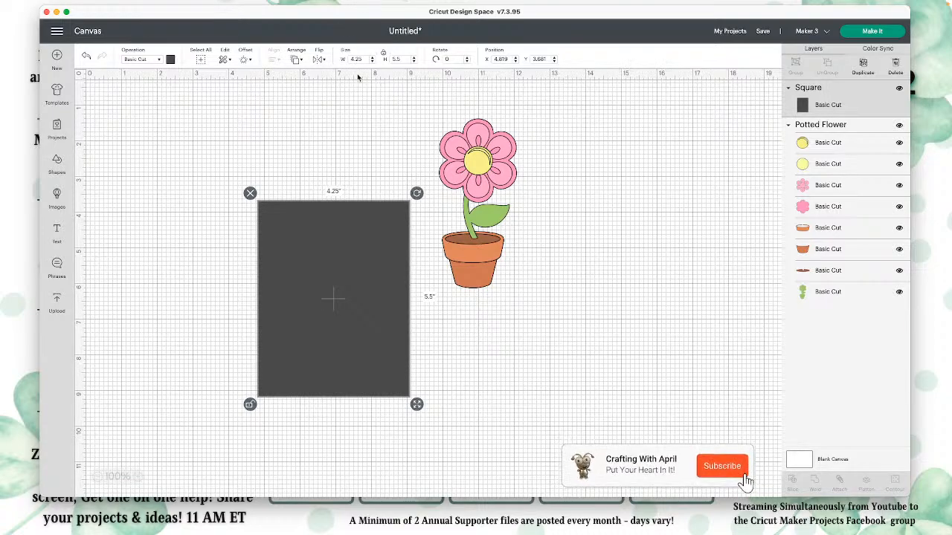
Step: Set the rectangle's width to 8.5 inches, shift it up and left off most of the flower, and lock its proportions
left_click_drag(365, 60, 340, 61)
type("8.5")
key("Return")
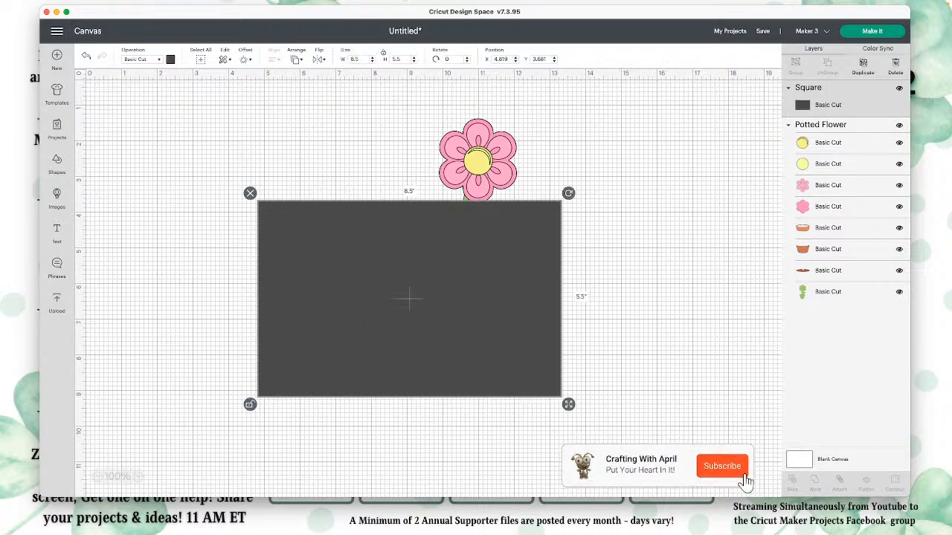
left_click_drag(397, 272, 300, 237)
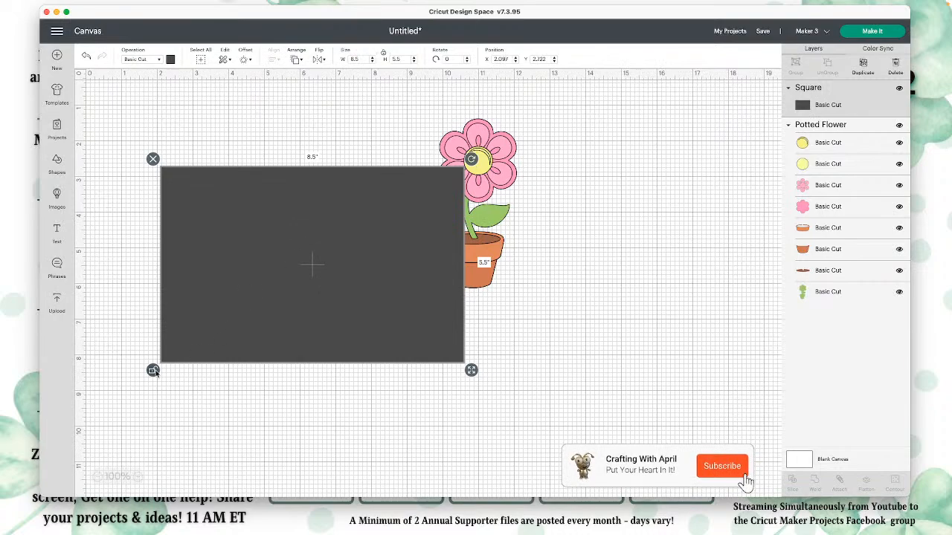
left_click_drag(262, 312, 262, 306)
Step: Recolor the rectangle white and position it and the potted flower side by side without overlap
left_click(170, 60)
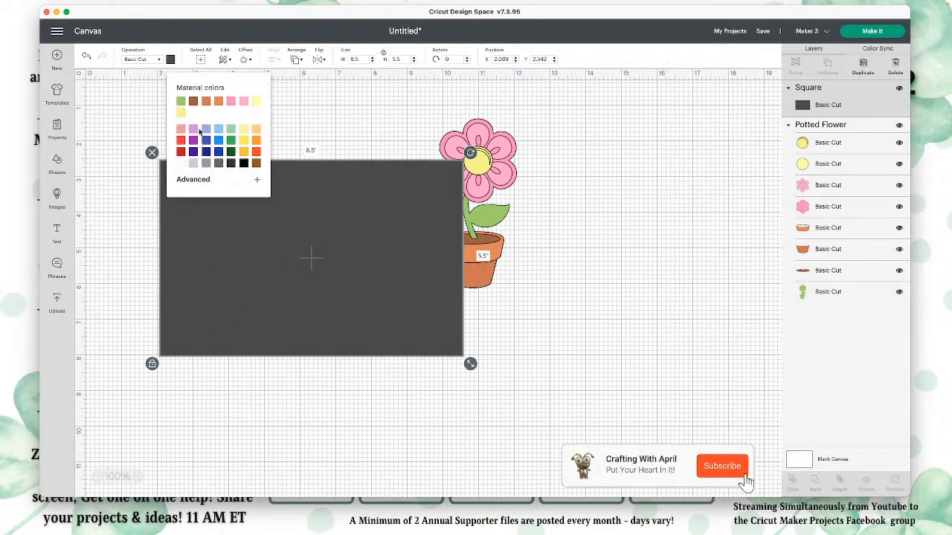
left_click(181, 165)
left_click_drag(308, 225, 290, 203)
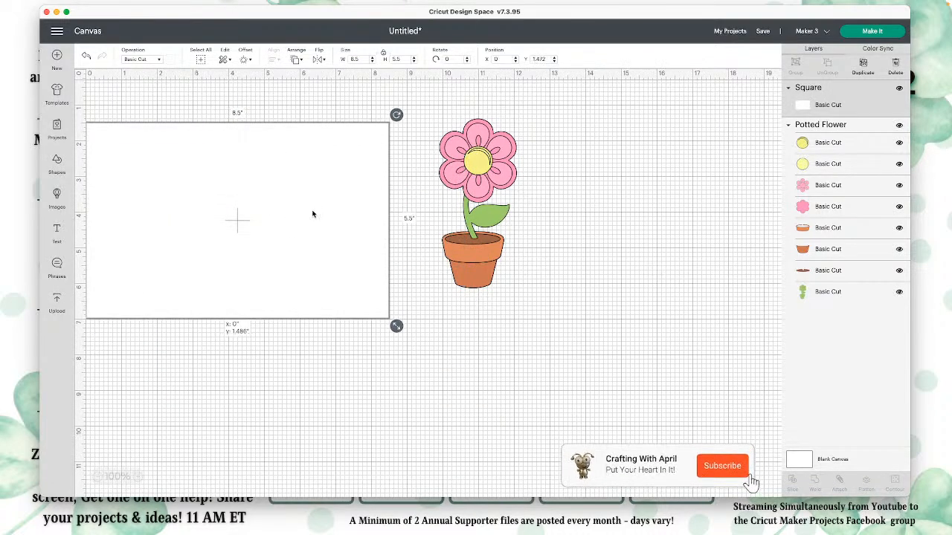
left_click_drag(461, 179, 574, 194)
left_click_drag(334, 225, 377, 235)
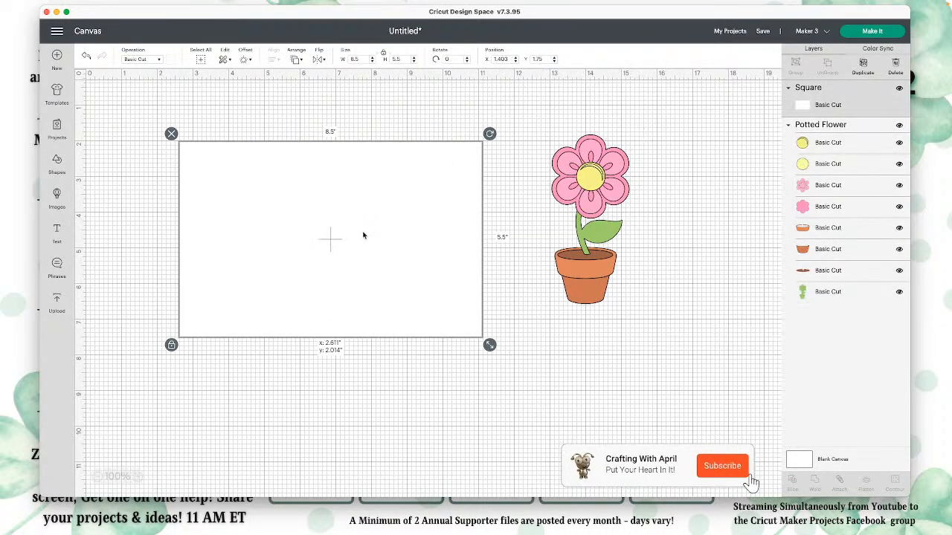
Step: Change the canvas background color to light gray and hide its grid lines
left_click(852, 462)
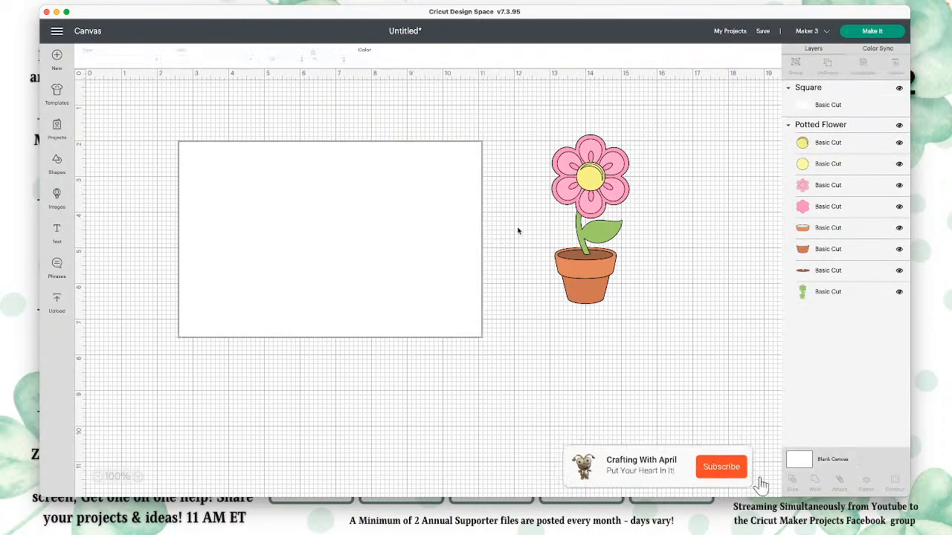
left_click(361, 60)
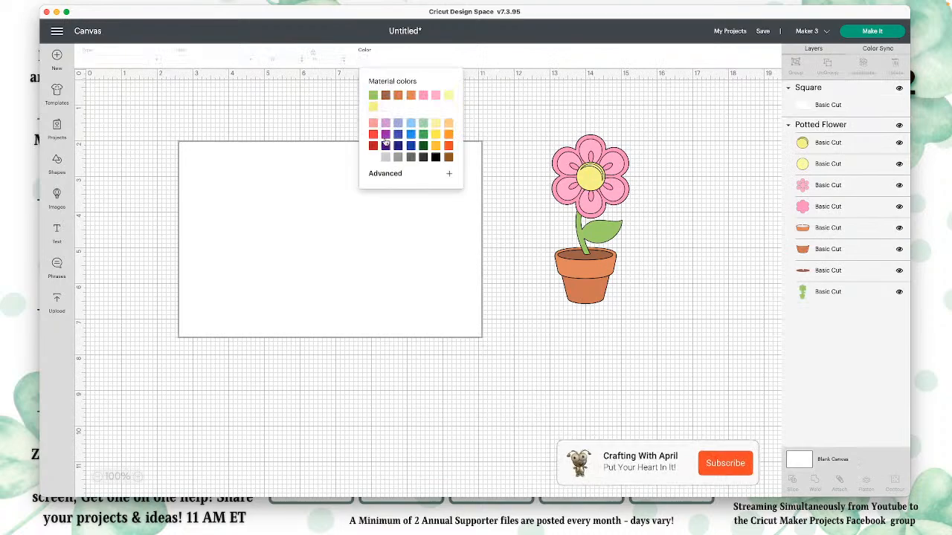
left_click(406, 159)
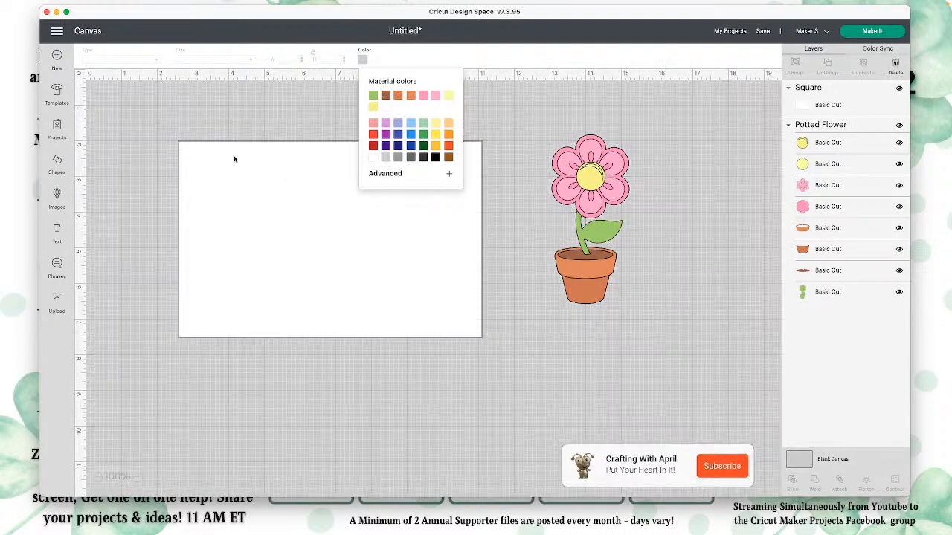
left_click(79, 75)
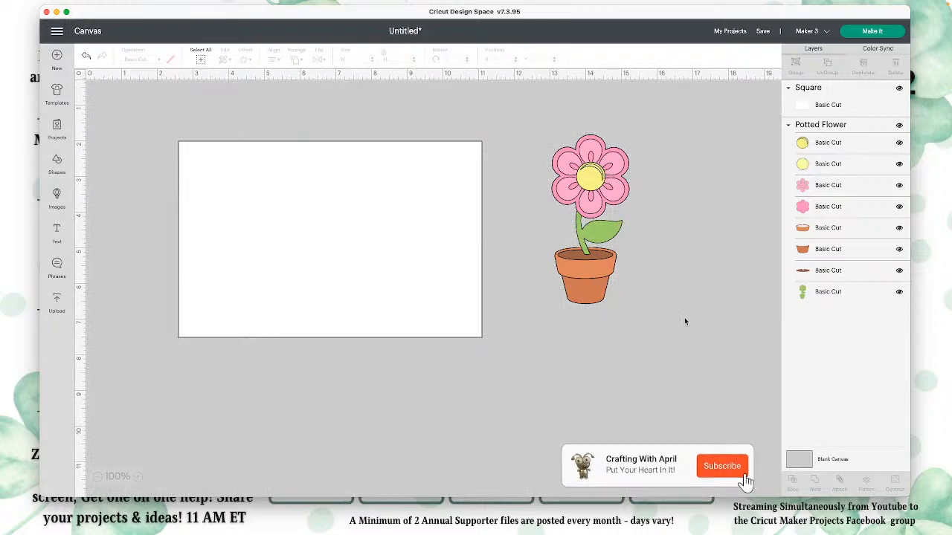
Step: Nudge the rectangle and potted flower into place side by side, and set the flower's height to 5 inches with proportions locked
mouse_move(434, 270)
left_mouse_down()
mouse_move(443, 278)
mouse_move(424, 256)
mouse_move(431, 266)
left_mouse_up()
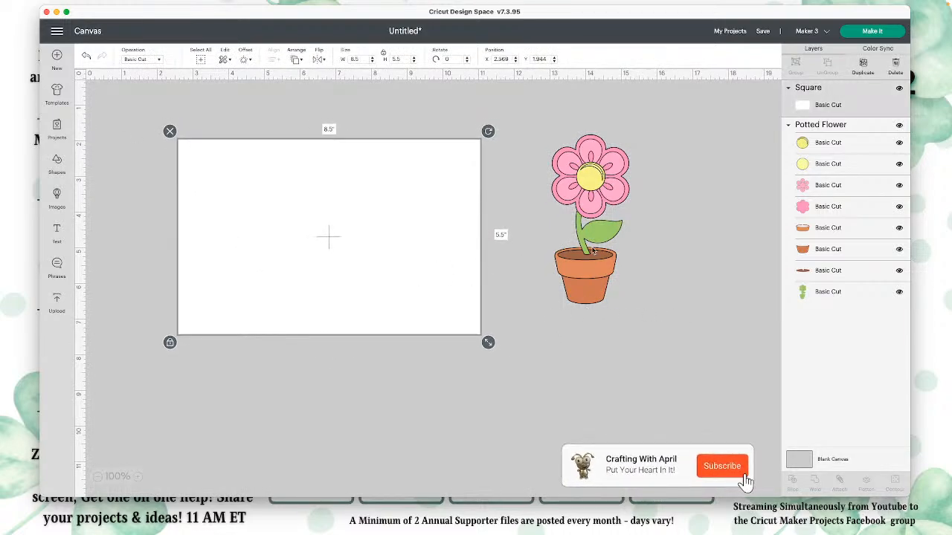
left_click_drag(600, 244, 559, 250)
left_click(448, 219)
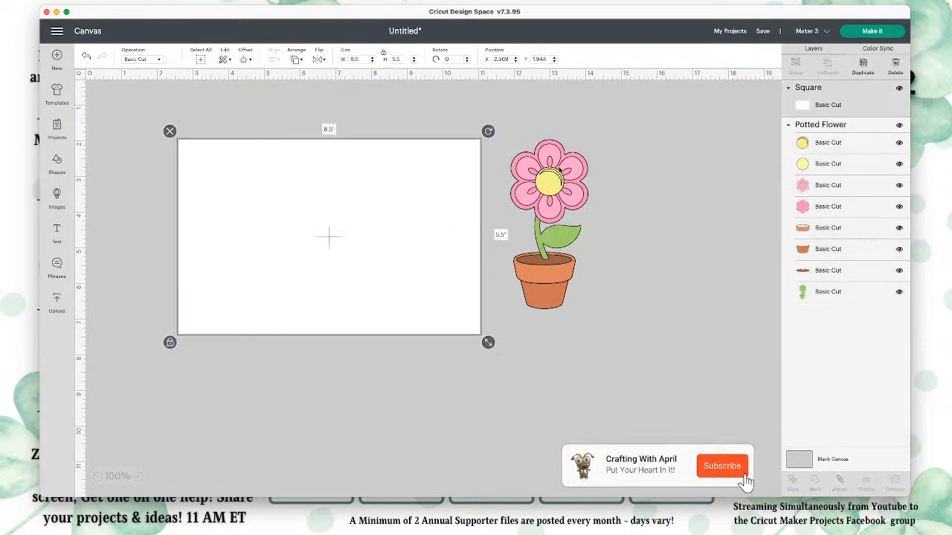
left_click_drag(559, 162, 571, 173)
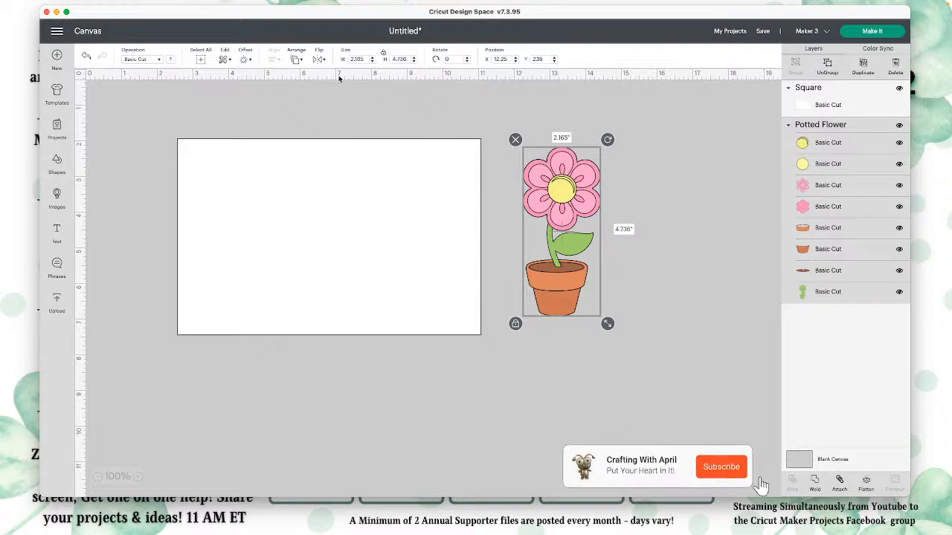
left_click_drag(549, 162, 550, 162)
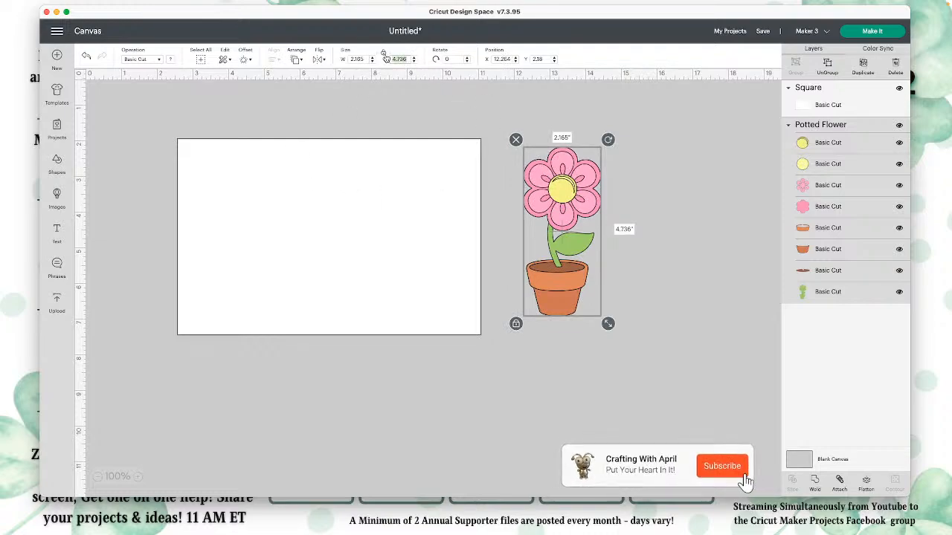
type("5")
key("Return")
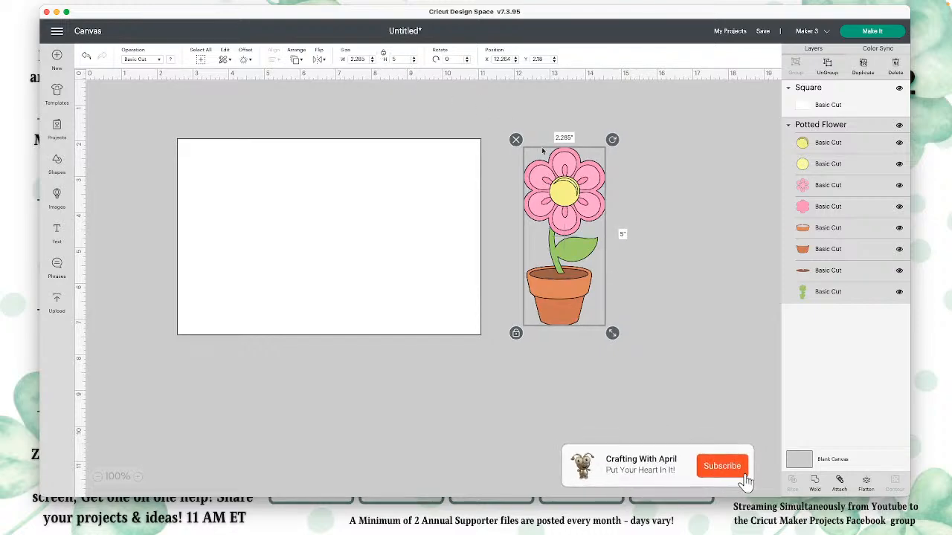
Step: Move the potted flower onto the right end of the white rectangle and bring it to the front
left_click_drag(552, 175, 436, 170)
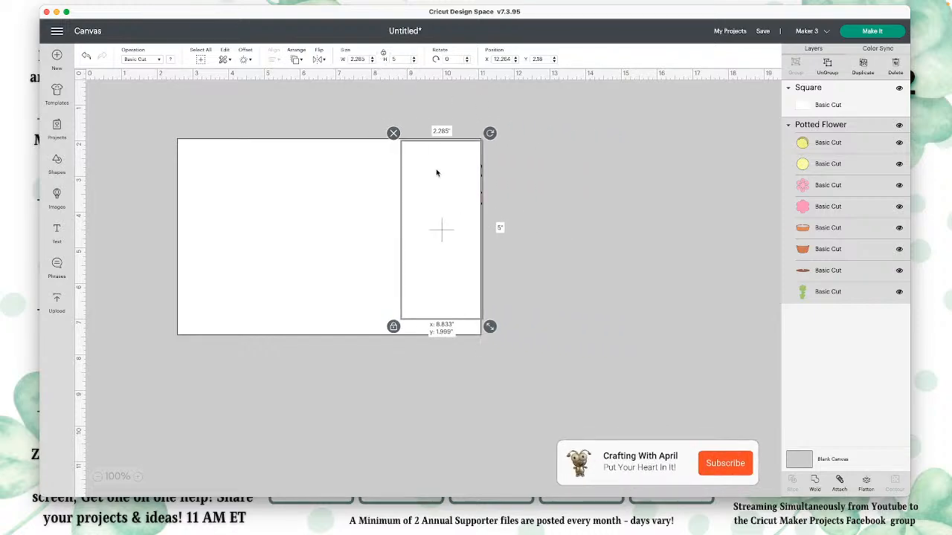
left_click(303, 56)
left_click(319, 111)
left_click_drag(450, 185, 443, 189)
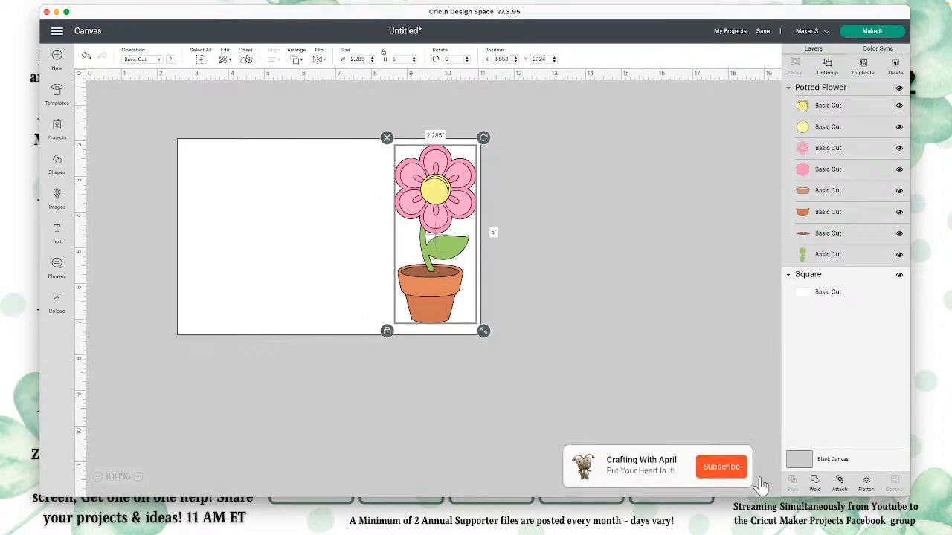
Step: Try to apply a 0.125-inch welded offset with rounded corners around the potted flower
left_click(249, 59)
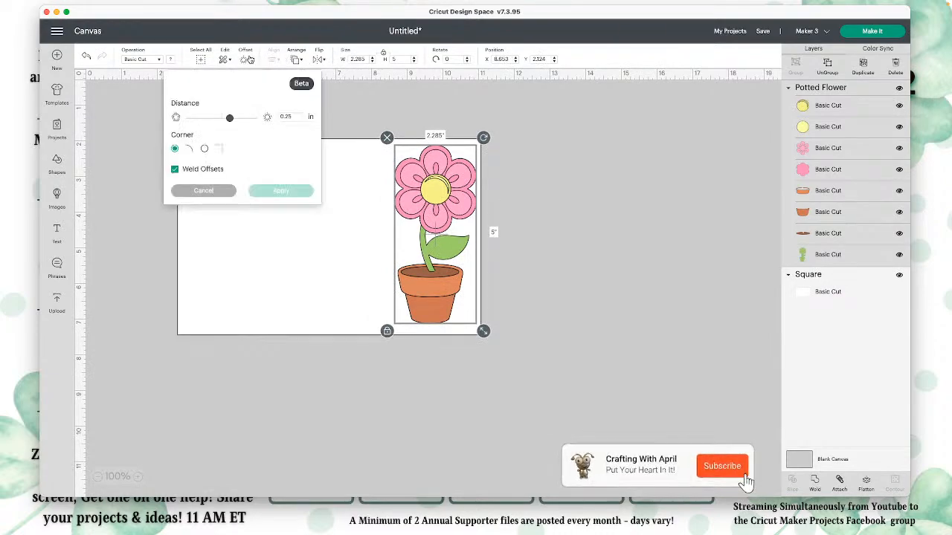
left_click(230, 118)
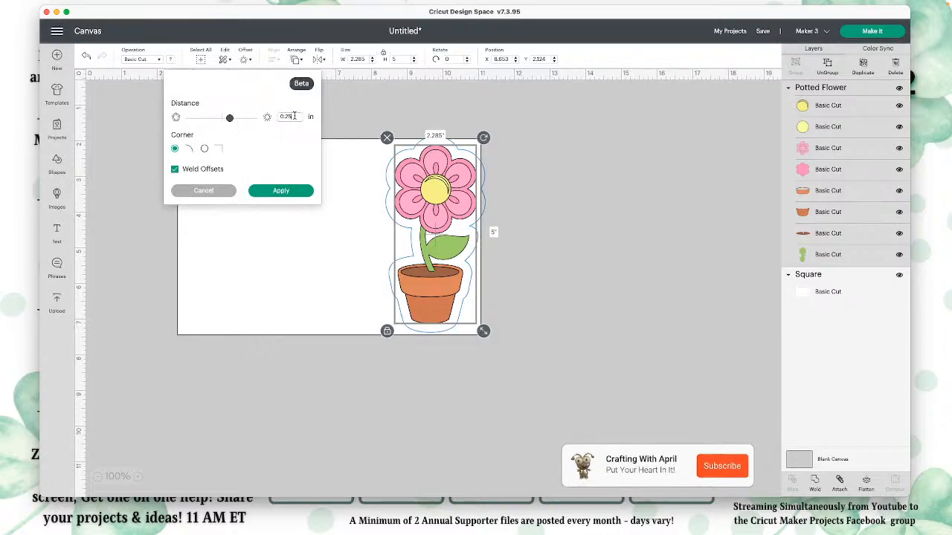
key("BackSpace")
key("BackSpace")
type("1")
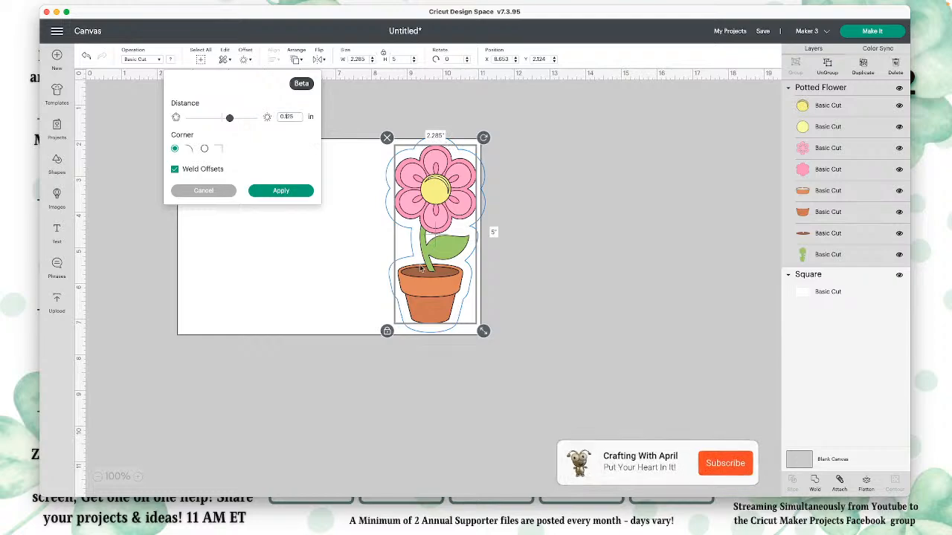
left_click(292, 193)
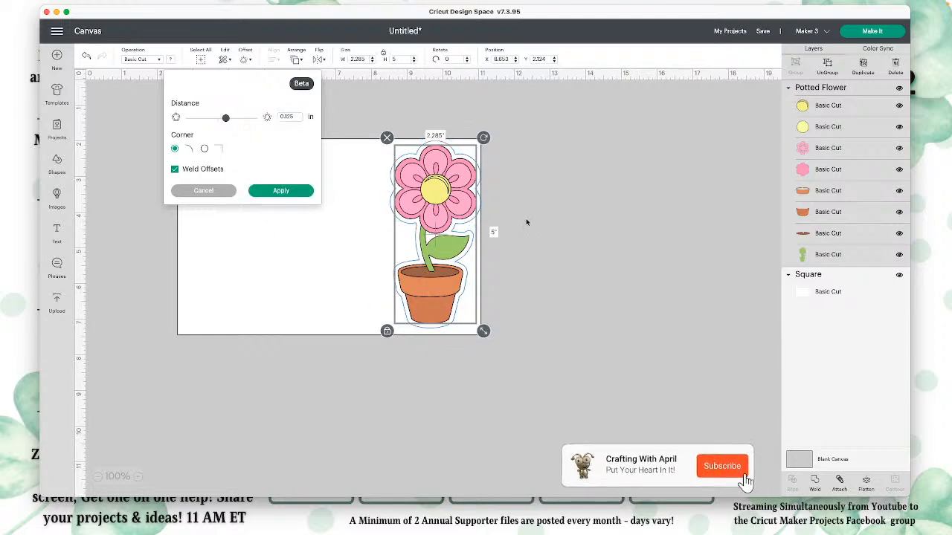
Step: Move the potted flower clear of the rectangle and apply a welded offset with the distance entered as 0.125 inch
left_click_drag(447, 185, 595, 199)
left_click(406, 193)
left_click(561, 212)
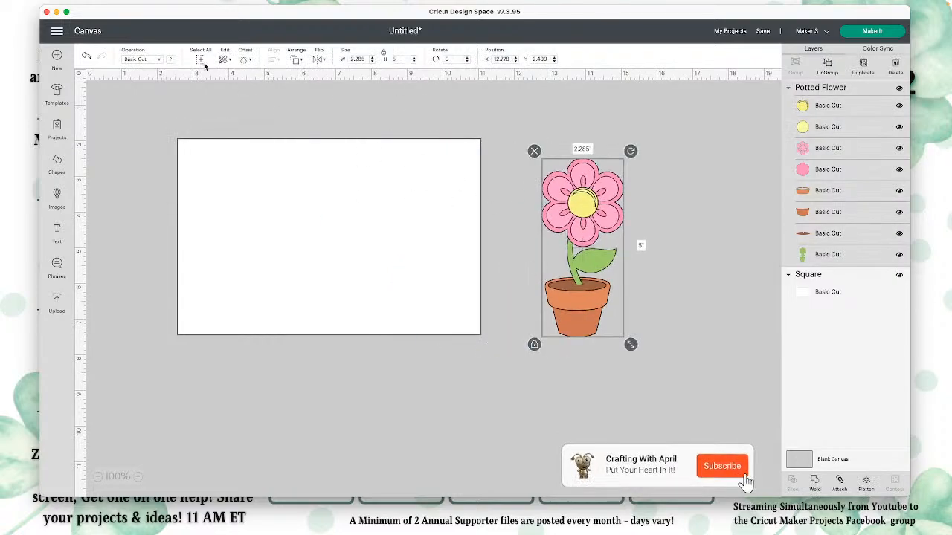
left_click(246, 59)
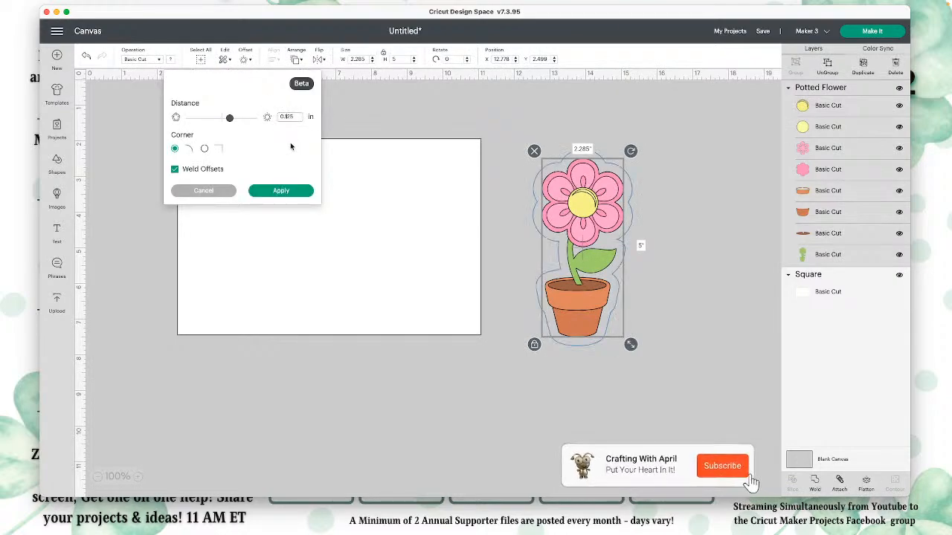
left_click(281, 191)
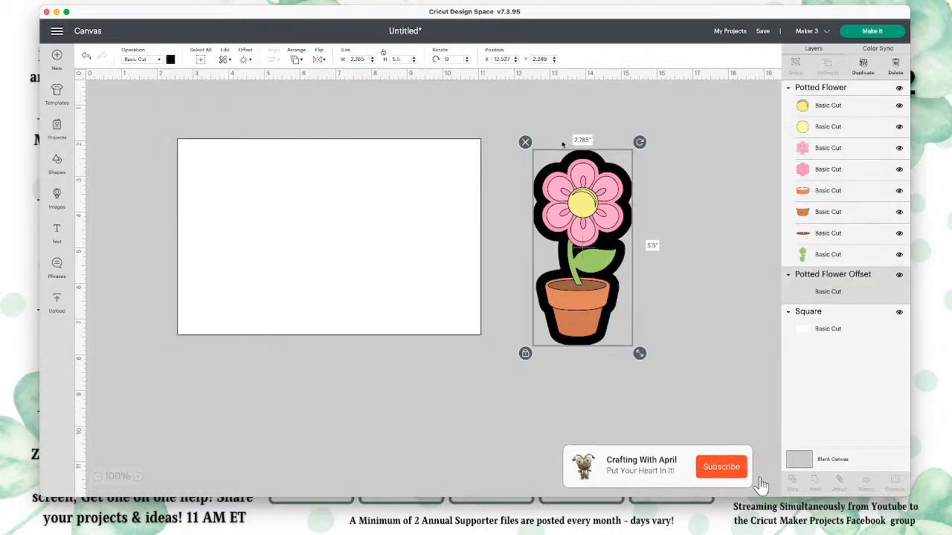
Step: Separate the potted flower from its black offset and delete that offset
left_click_drag(557, 179, 431, 208)
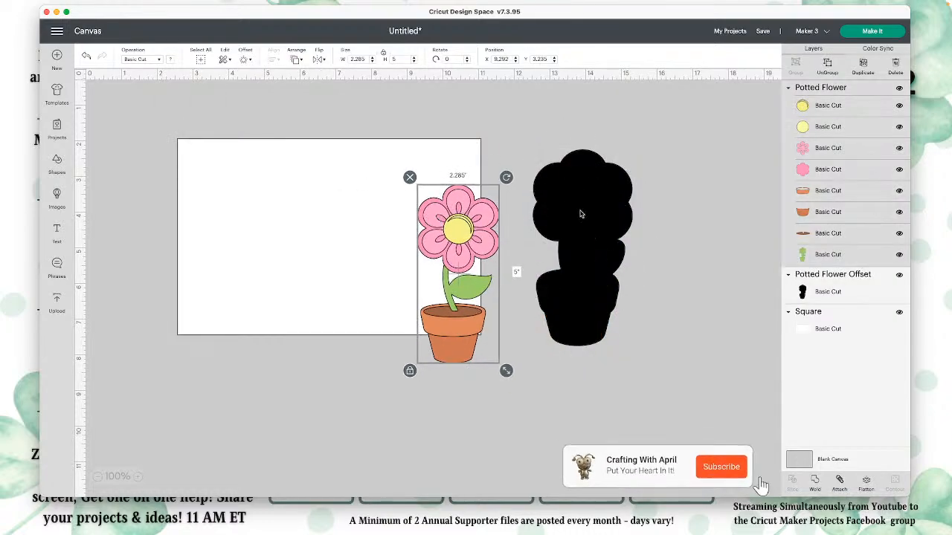
left_click(560, 206)
key("Delete")
left_click(467, 220)
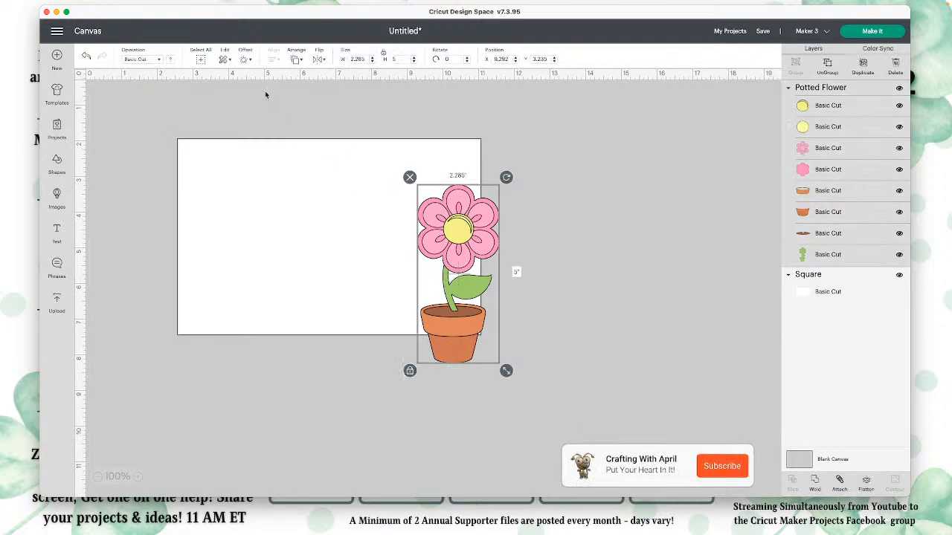
Step: Apply a reduced offset to the potted flower, with the distance entered as 0.125 inch
left_click(246, 59)
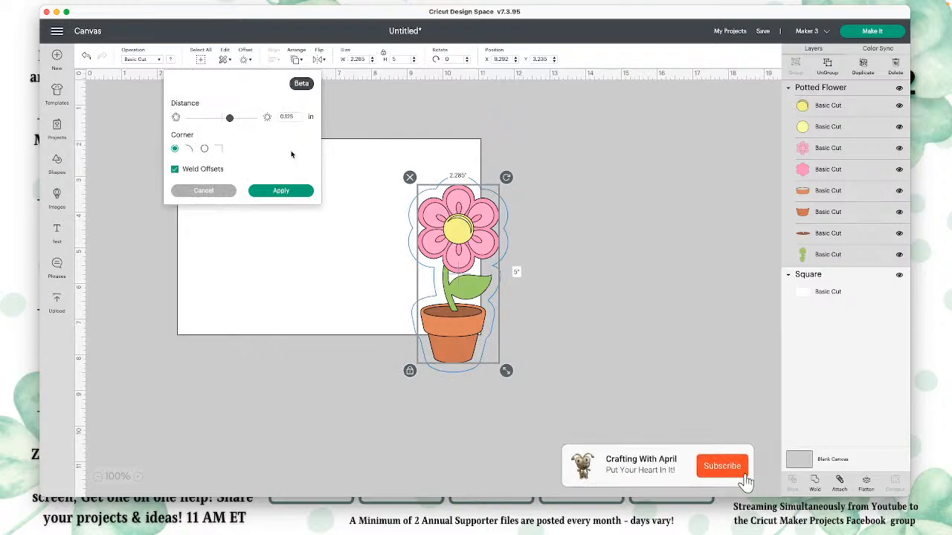
left_click_drag(230, 119, 226, 119)
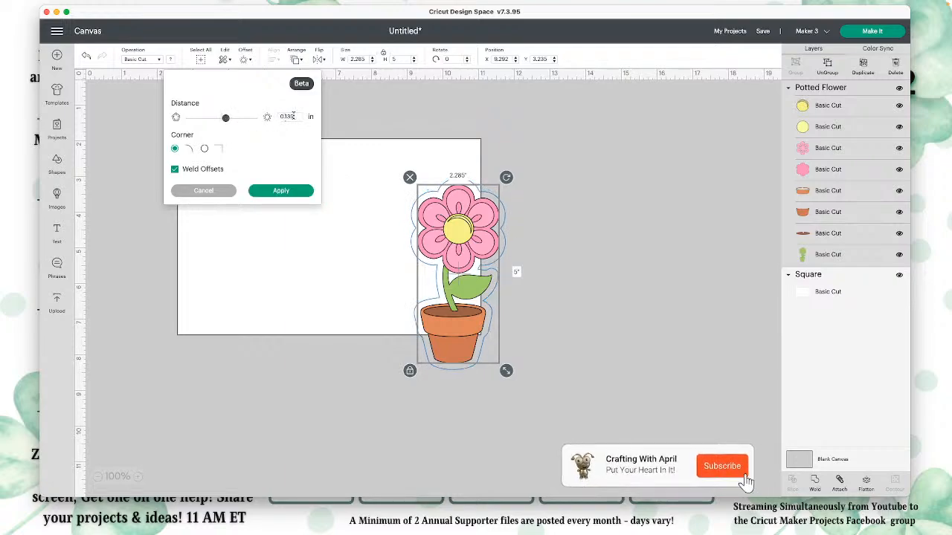
key("BackSpace")
key("BackSpace")
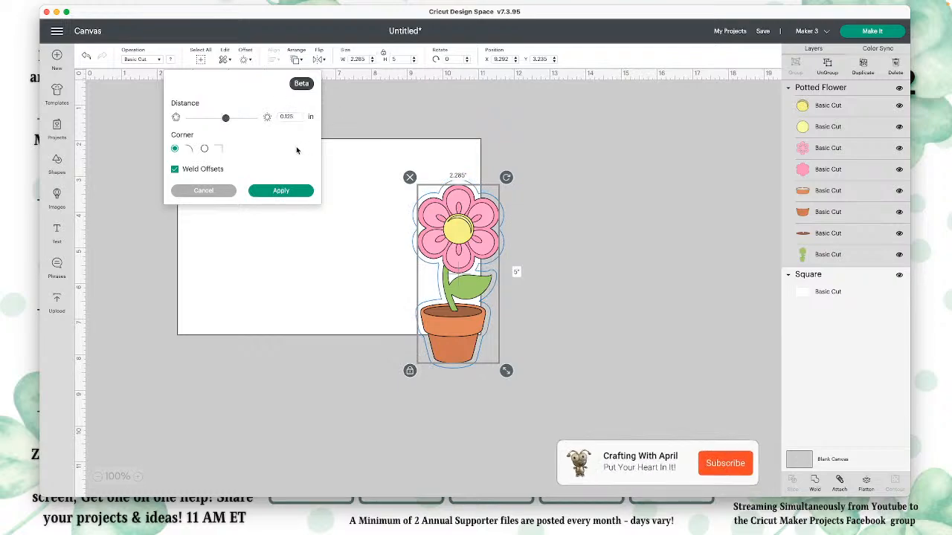
left_click(286, 192)
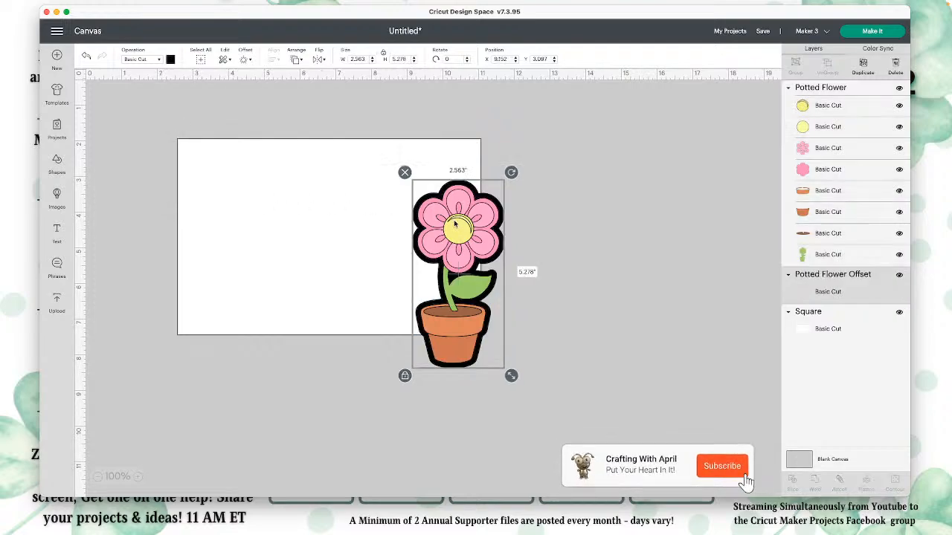
Step: Move the black offset out from behind the potted flower, delete it, and reselect the flower
left_click(493, 201)
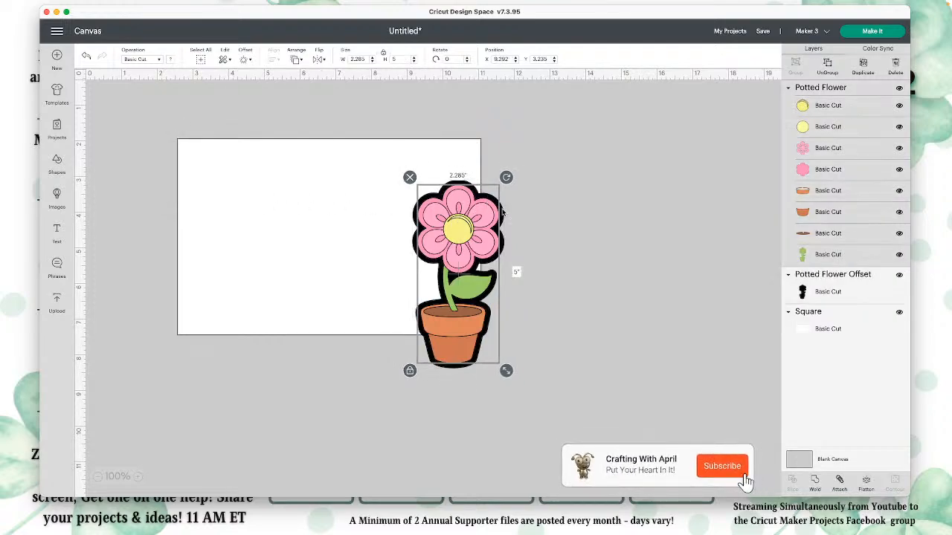
left_click(502, 213)
left_click_drag(502, 213, 624, 218)
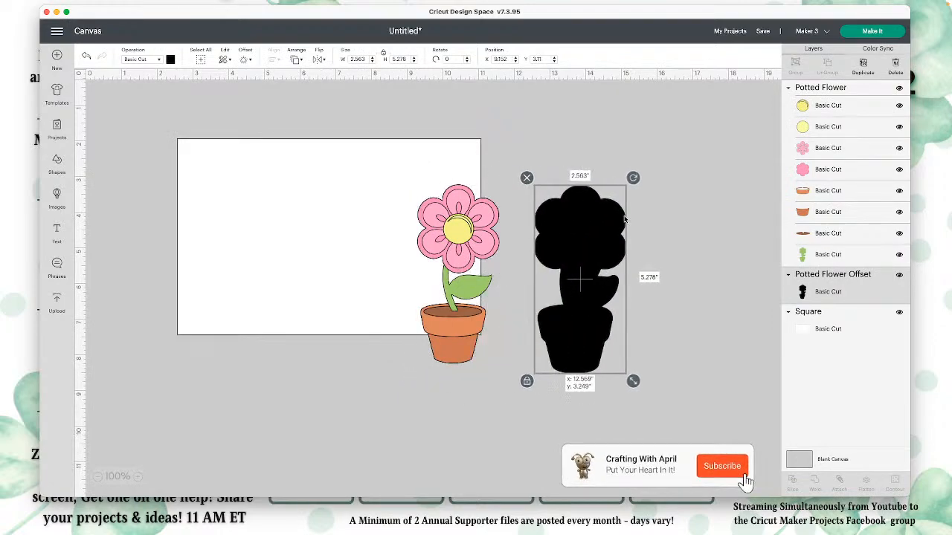
key("Delete")
left_click(478, 230)
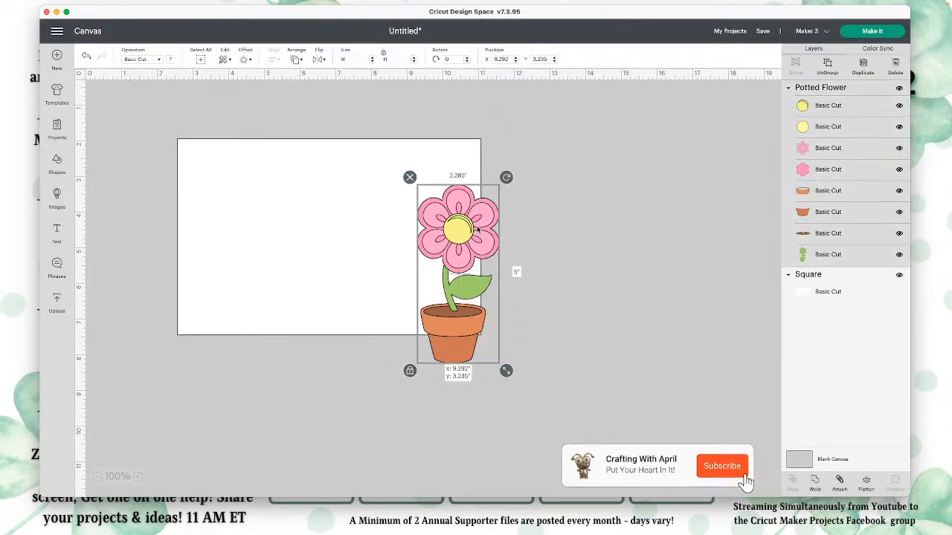
Step: Try the potted flower's offset again, re-entering its distance as 0.125 inch
left_click(245, 60)
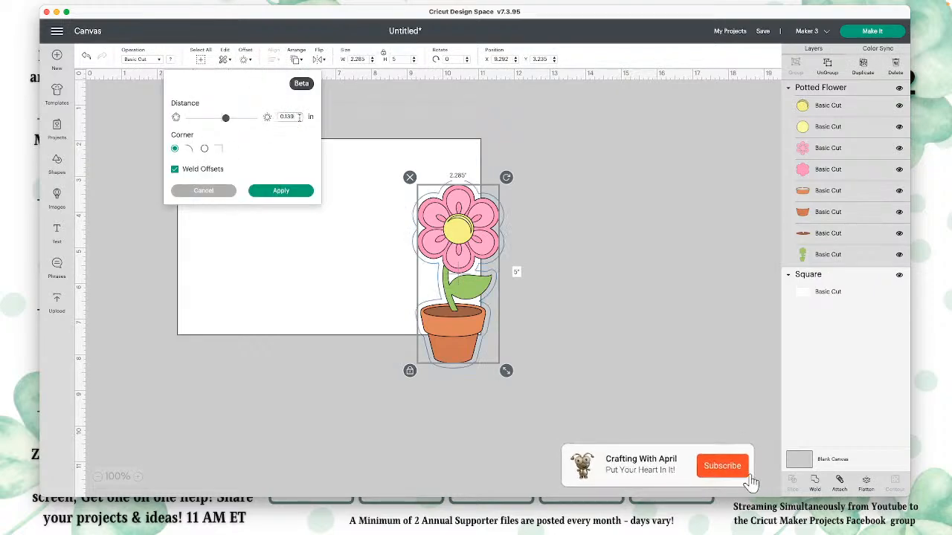
key("BackSpace")
type("25")
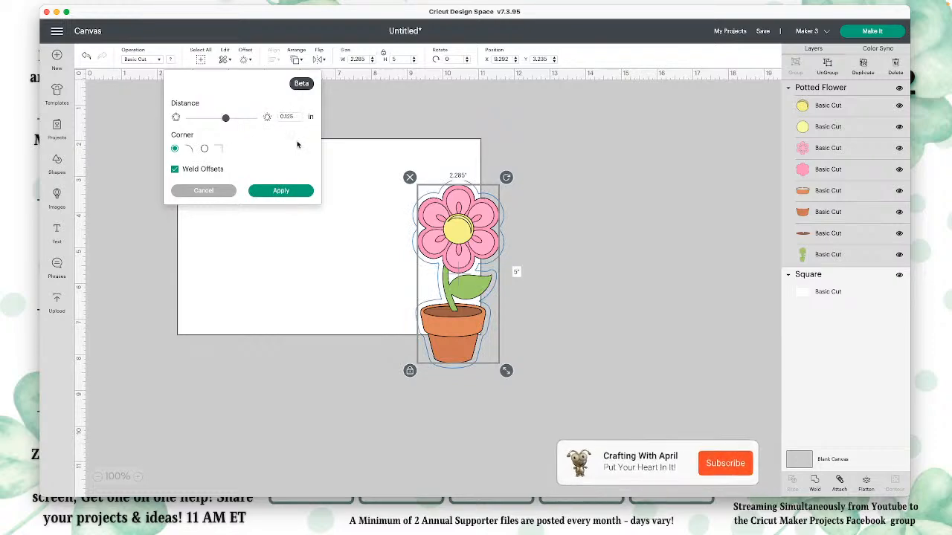
left_click(298, 193)
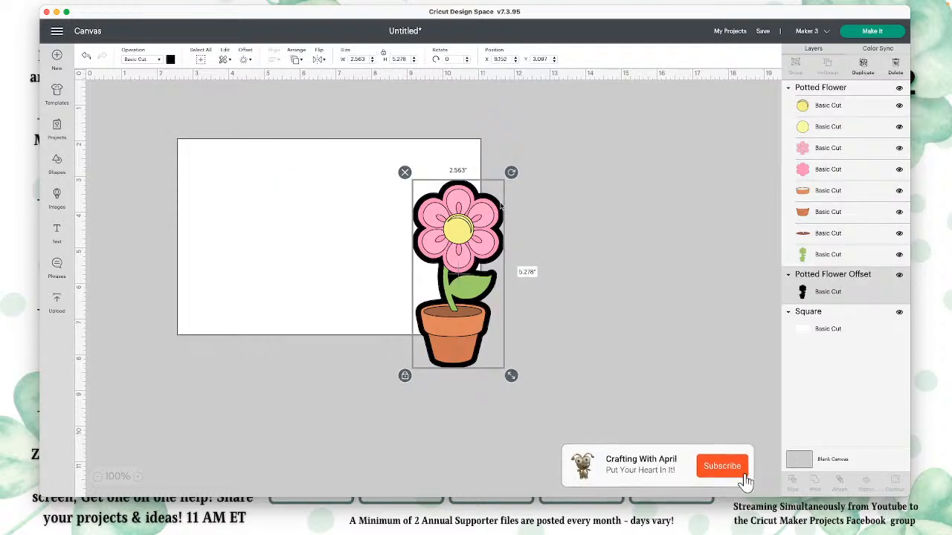
Step: Delete the new black offset and move the potted flower to the right of the rectangle, clear of it
left_click_drag(501, 207, 729, 199)
key("Delete")
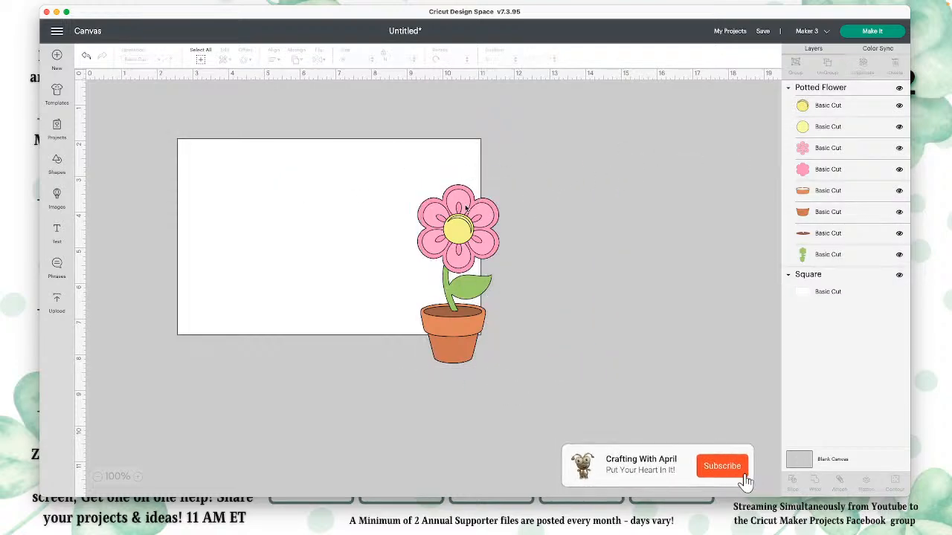
left_click_drag(466, 209, 601, 178)
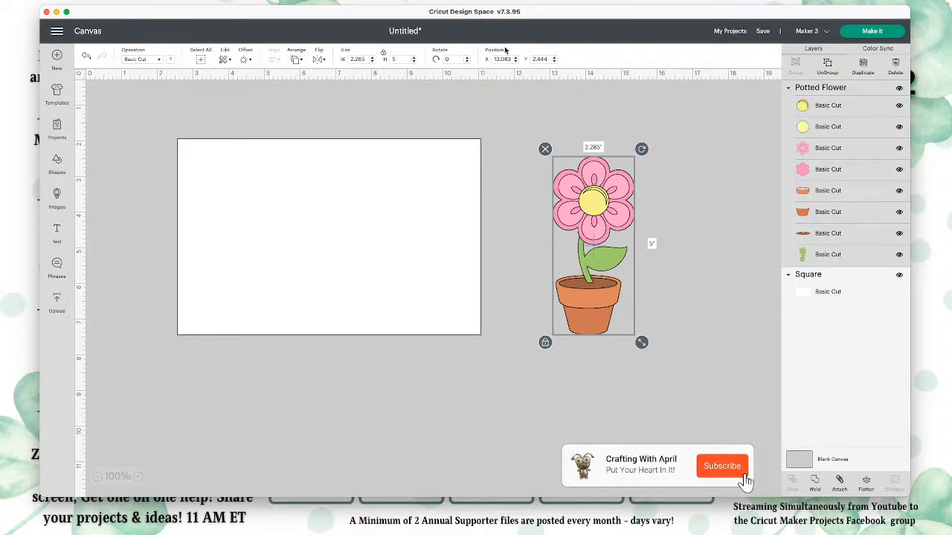
Step: Save the project with the title "flower edge card"
left_click(762, 31)
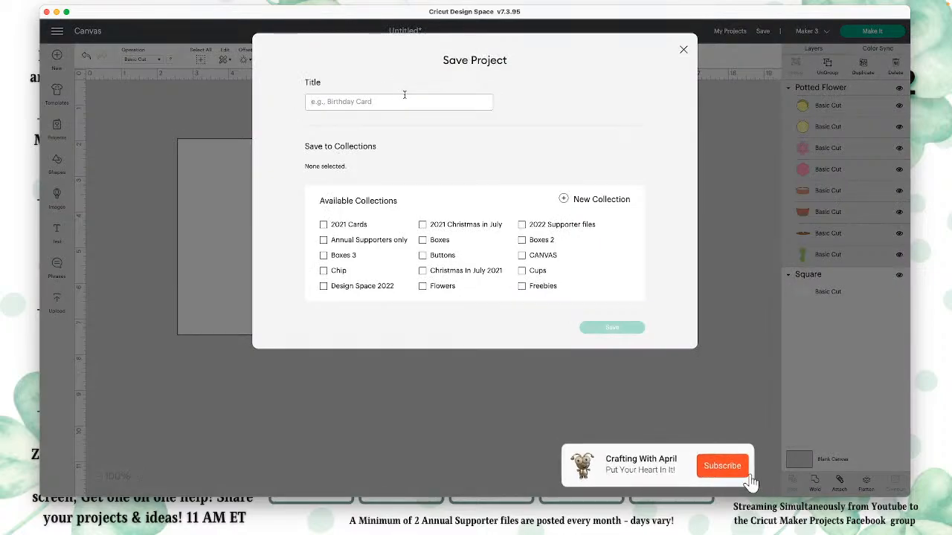
type("flo")
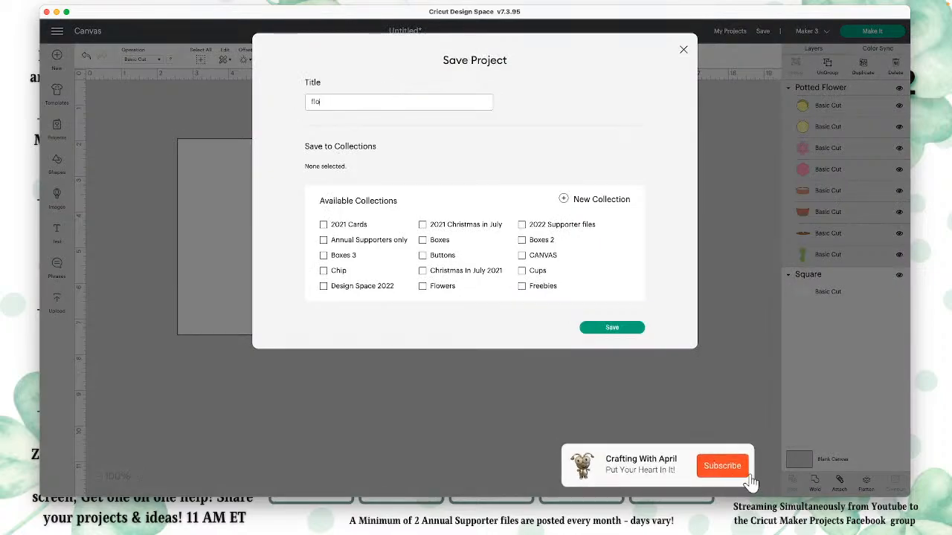
type("wer edge card")
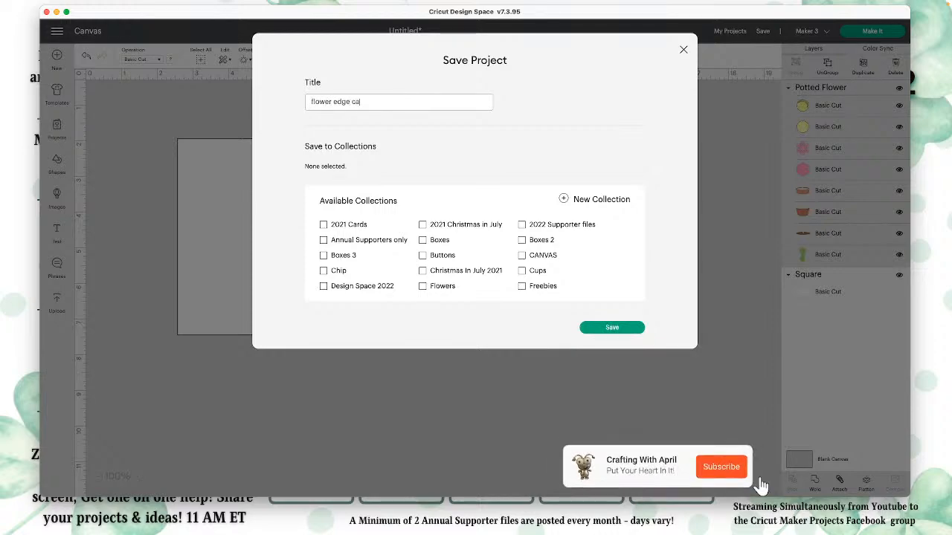
left_click(623, 328)
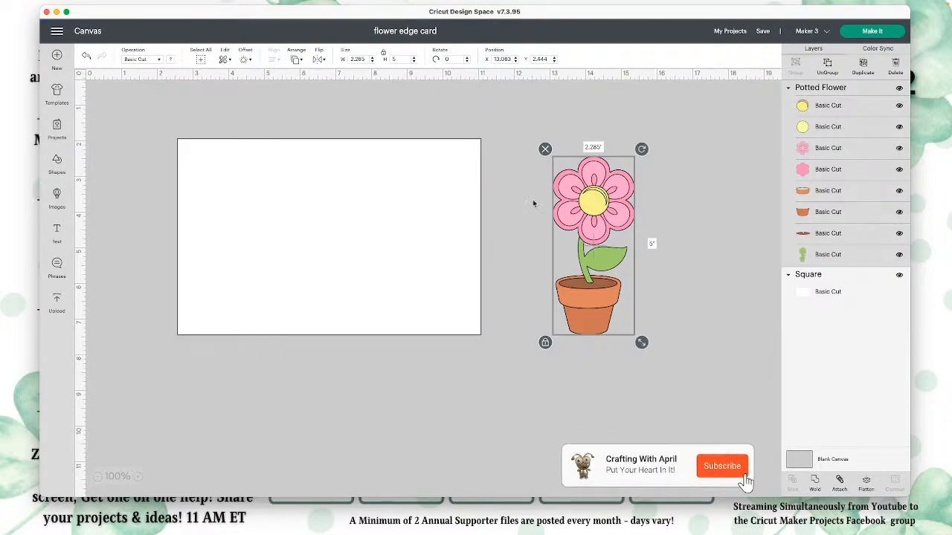
Step: Create a welded offset around the potted flower with a distance of 0.125 inch
left_click_drag(587, 185, 586, 185)
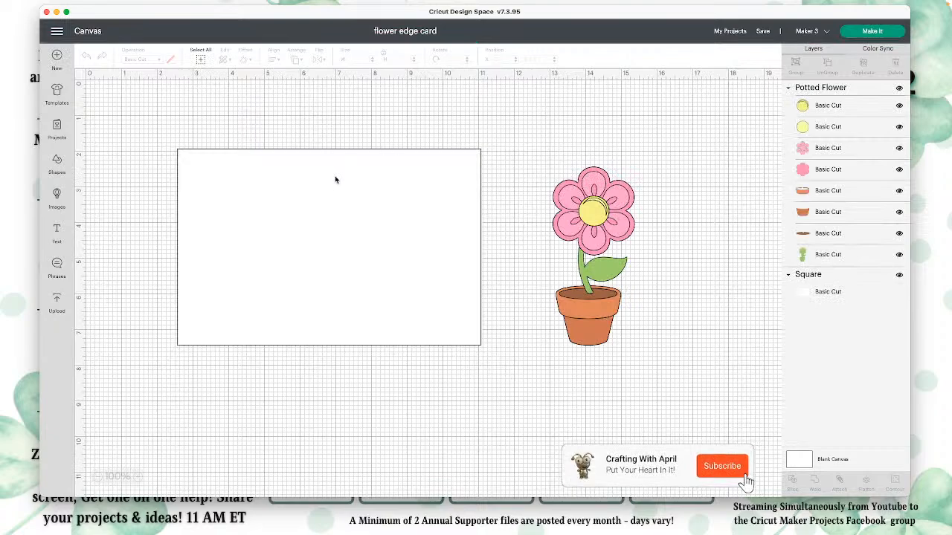
left_click(626, 209)
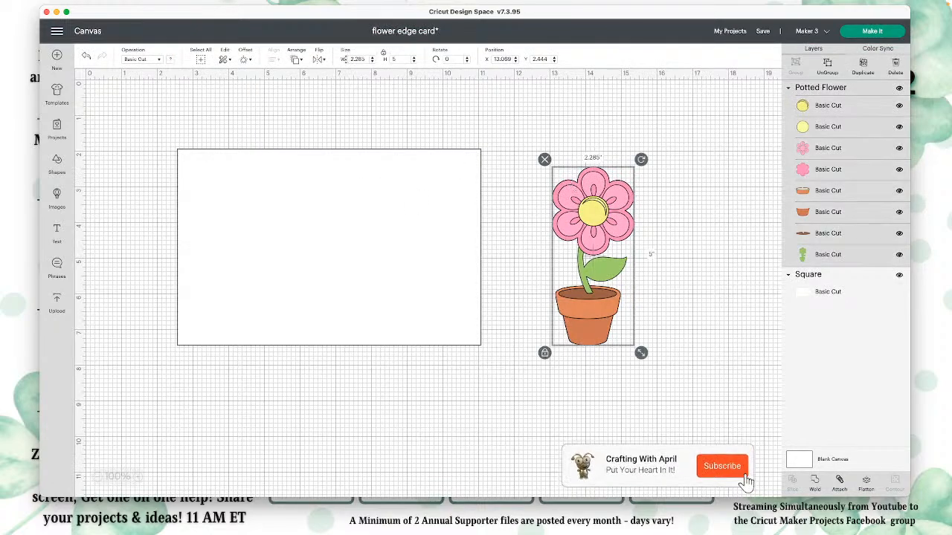
left_click(246, 59)
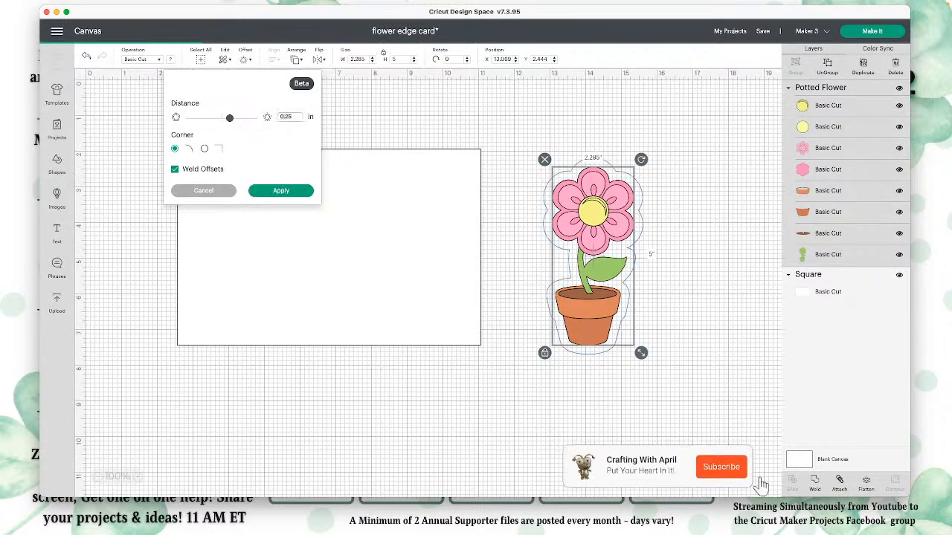
type(".12")
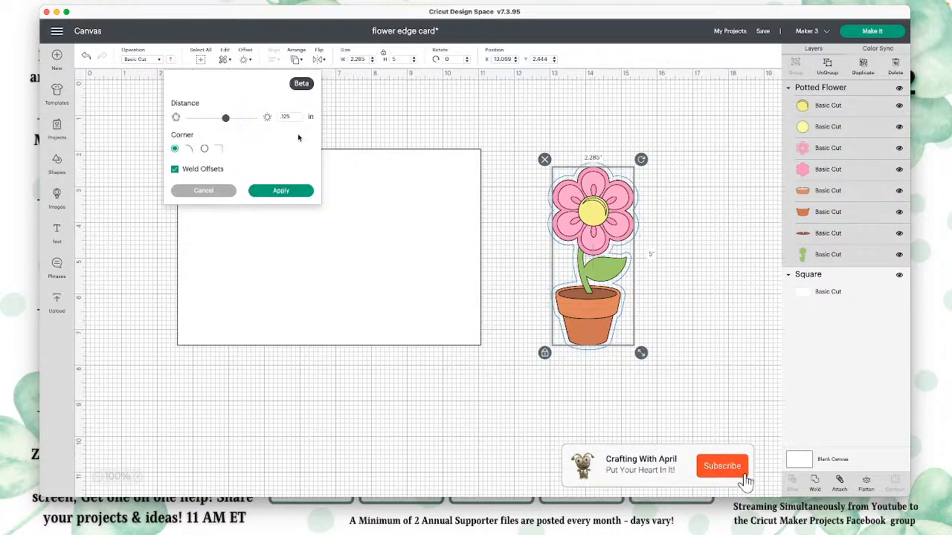
left_click(280, 190)
Step: Move the black offset just beyond the rectangle's right edge and lay the potted flower centered over it
left_click_drag(618, 214, 469, 215)
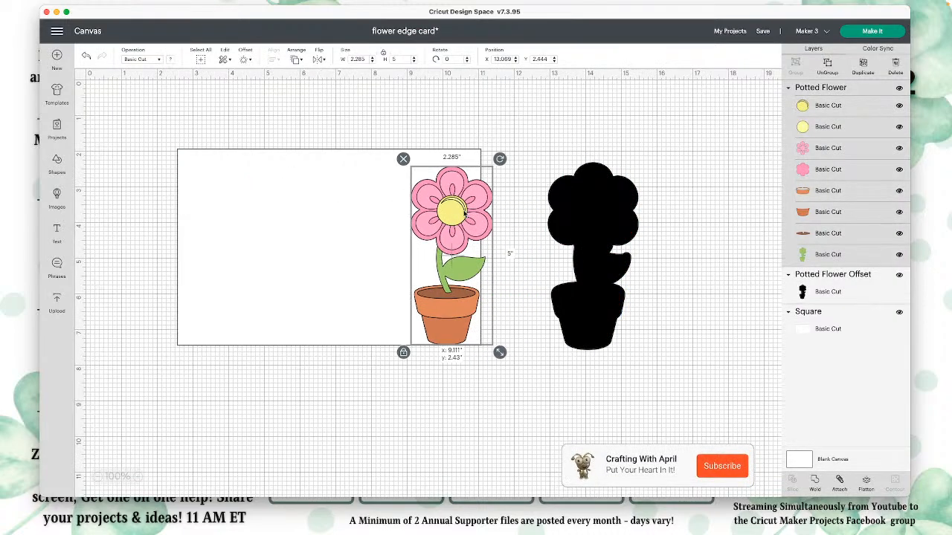
left_click_drag(592, 253, 472, 247)
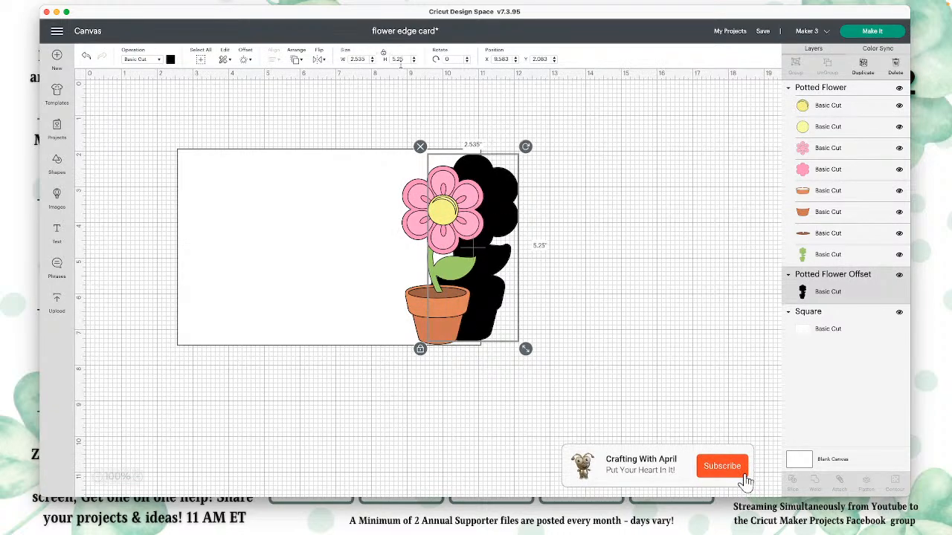
left_click_drag(495, 178, 556, 183)
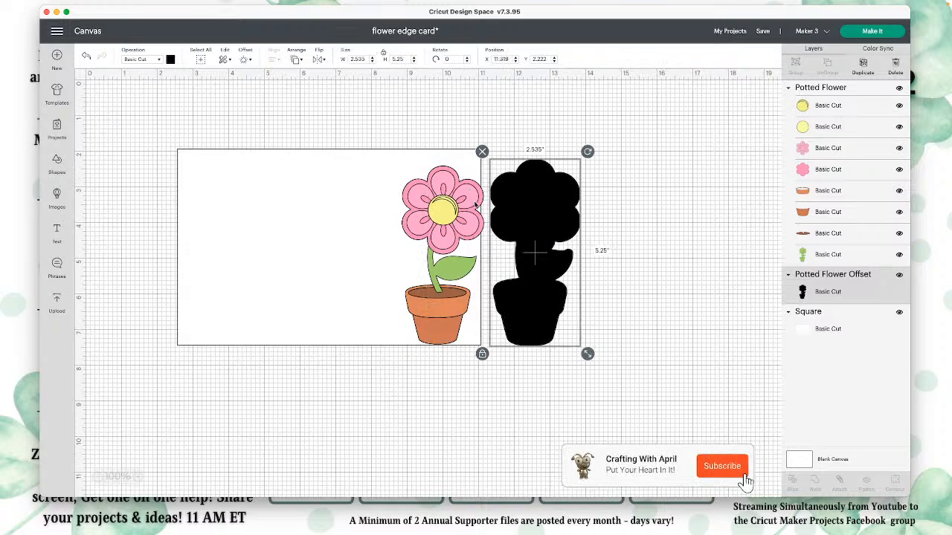
left_click_drag(435, 212, 528, 209)
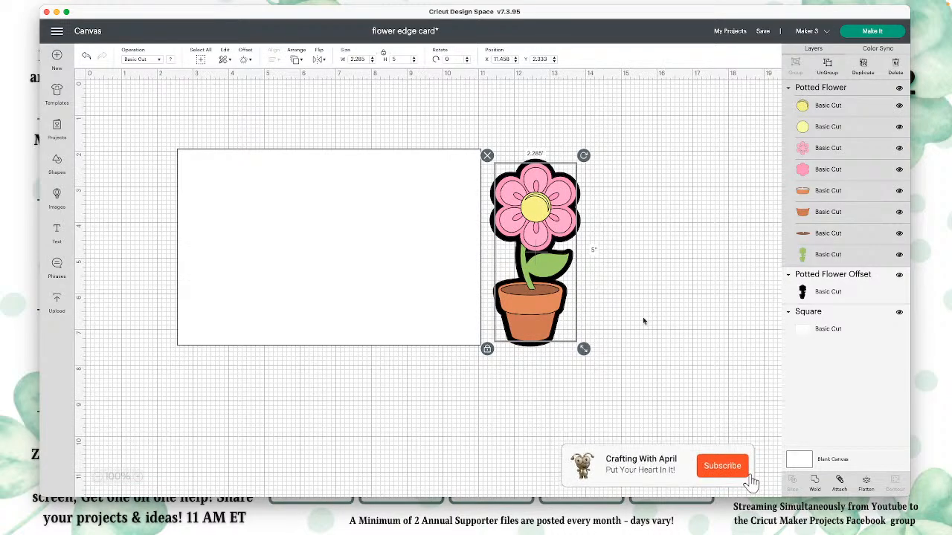
Step: Move the potted flower to the right, clear of its black offset, and add a 0.125-inch offset to the black shape
left_click_drag(509, 303, 641, 303)
left_click(533, 238)
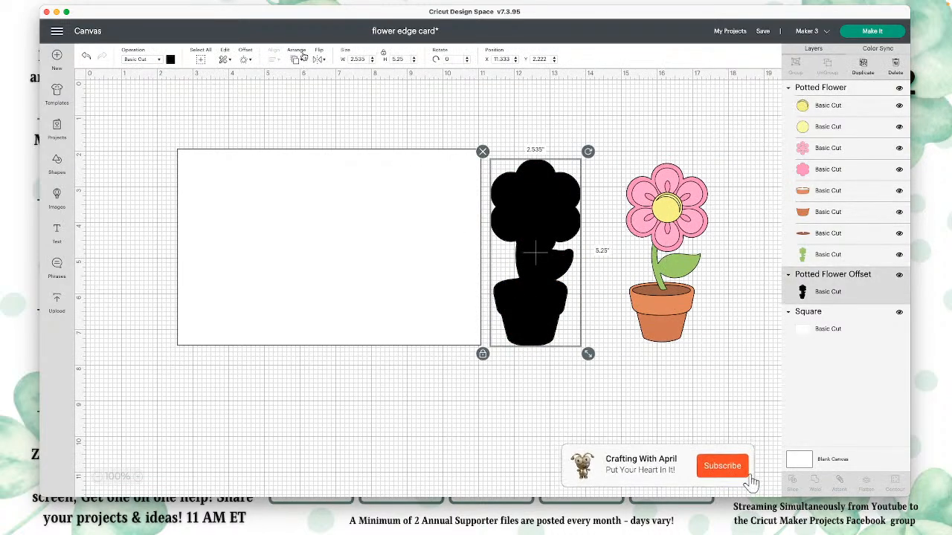
left_click(244, 59)
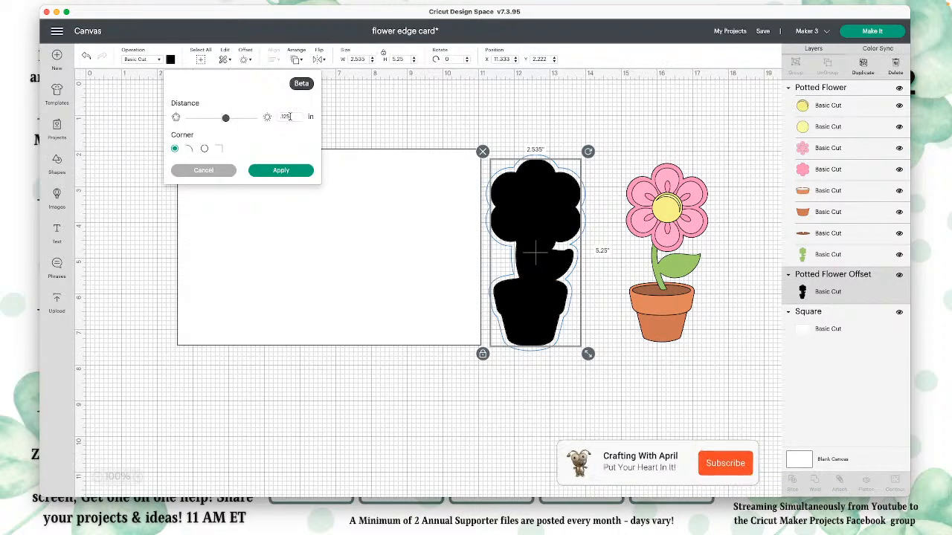
left_click(289, 173)
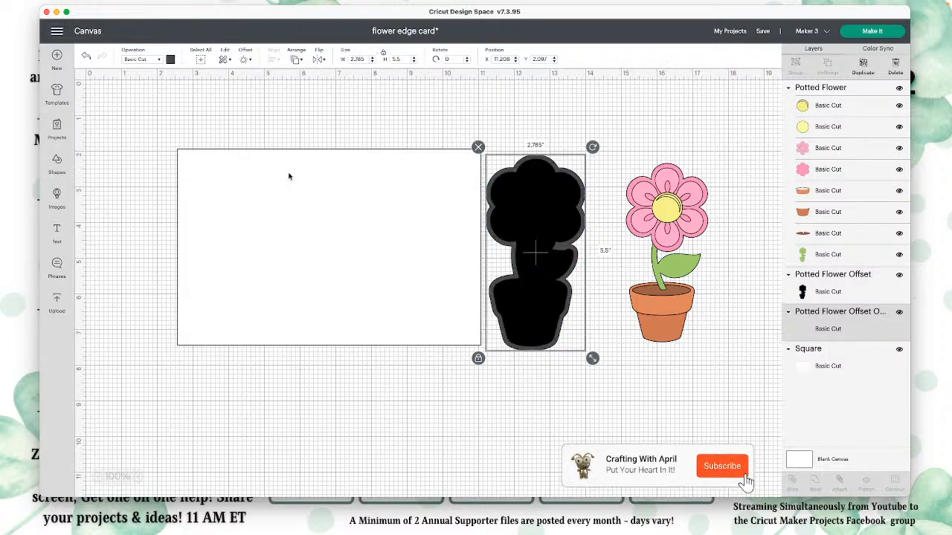
Step: Move the black offset below the potted flower and the larger gray offset onto the right end of the rectangle
left_click_drag(522, 216, 440, 398)
left_click(535, 216)
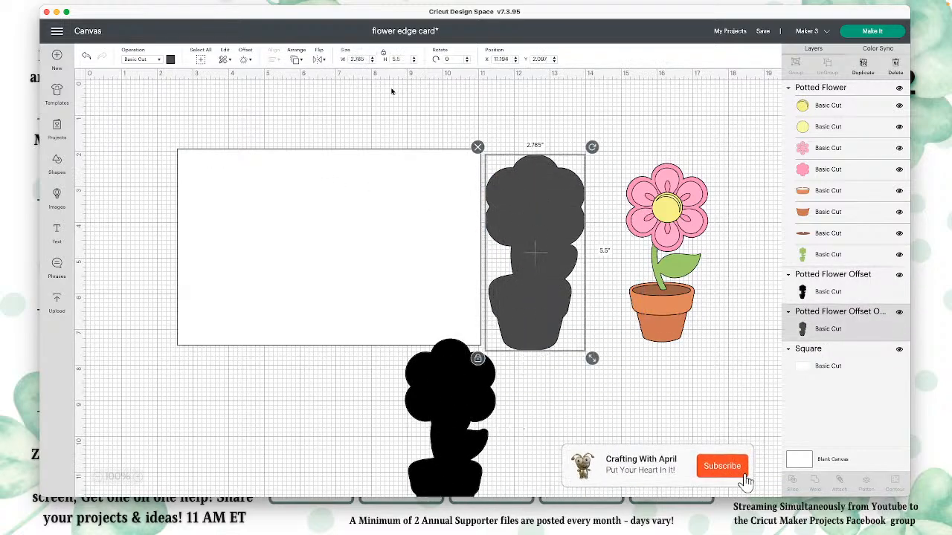
left_click_drag(450, 394, 667, 383)
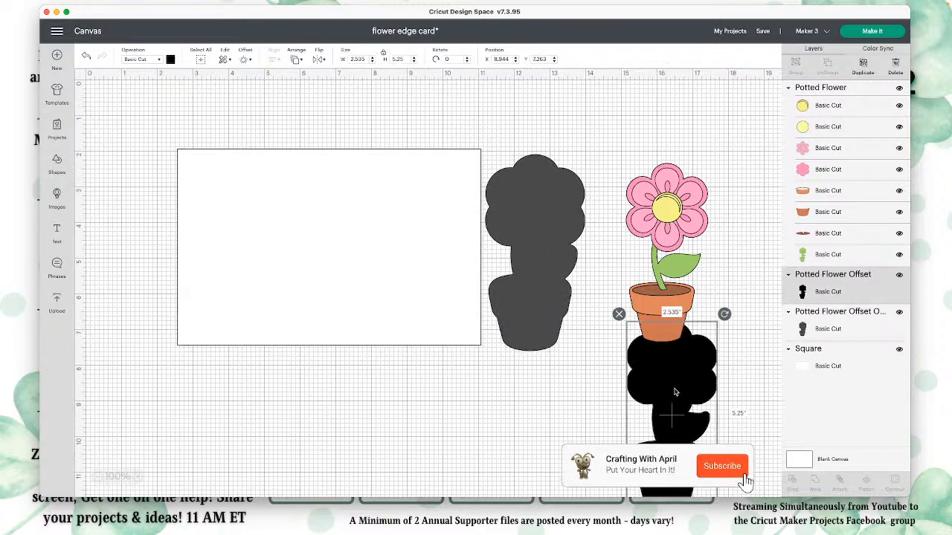
left_click_drag(554, 247, 453, 248)
left_click(527, 278)
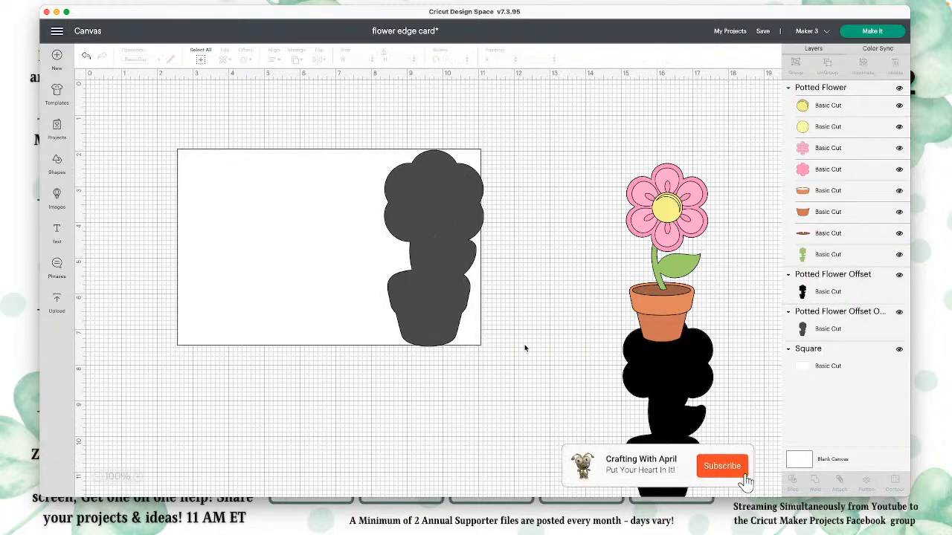
Step: Select the gray offset together with the rectangle and center them vertically
left_click_drag(526, 350, 426, 312)
left_click_drag(546, 266, 273, 168)
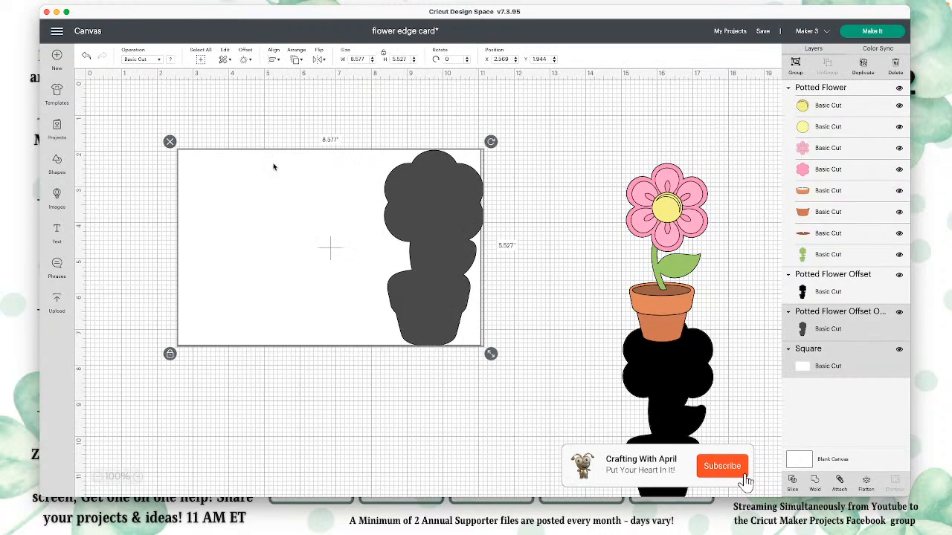
left_click(276, 61)
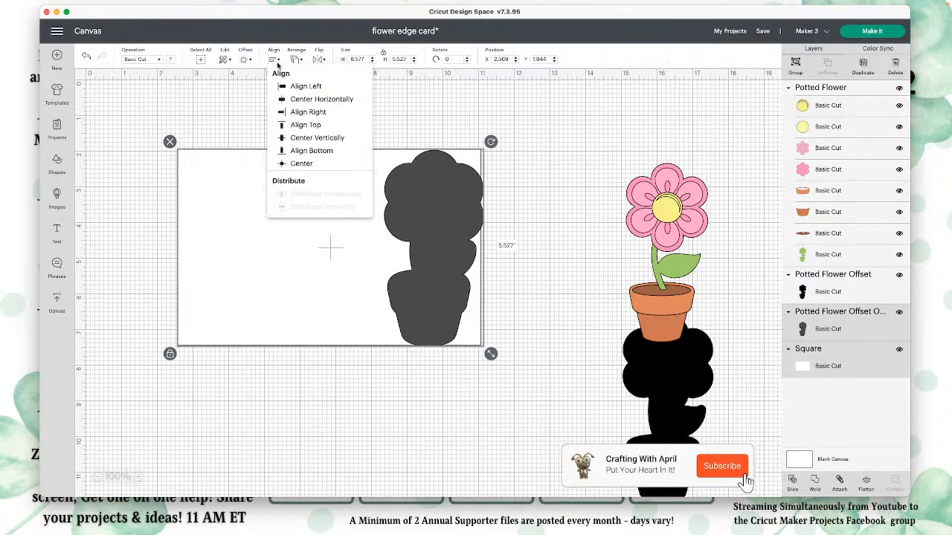
left_click(318, 139)
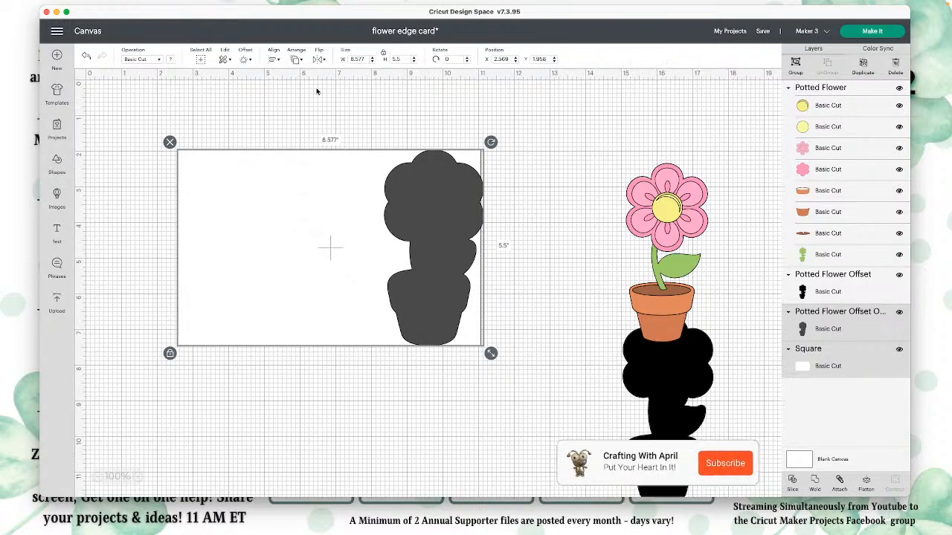
Step: Align the gray offset and the rectangle to the right so their right edges match
left_click(298, 59)
left_click(275, 57)
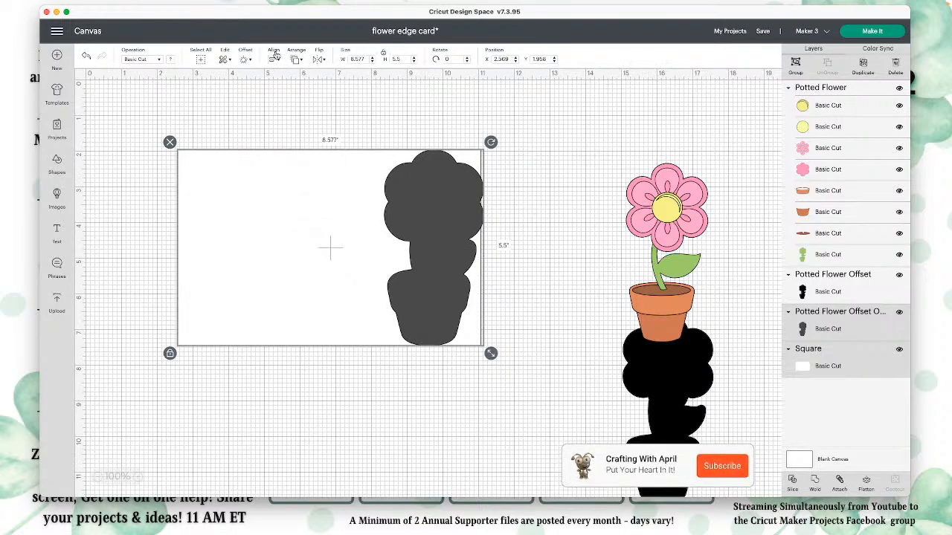
left_click(275, 57)
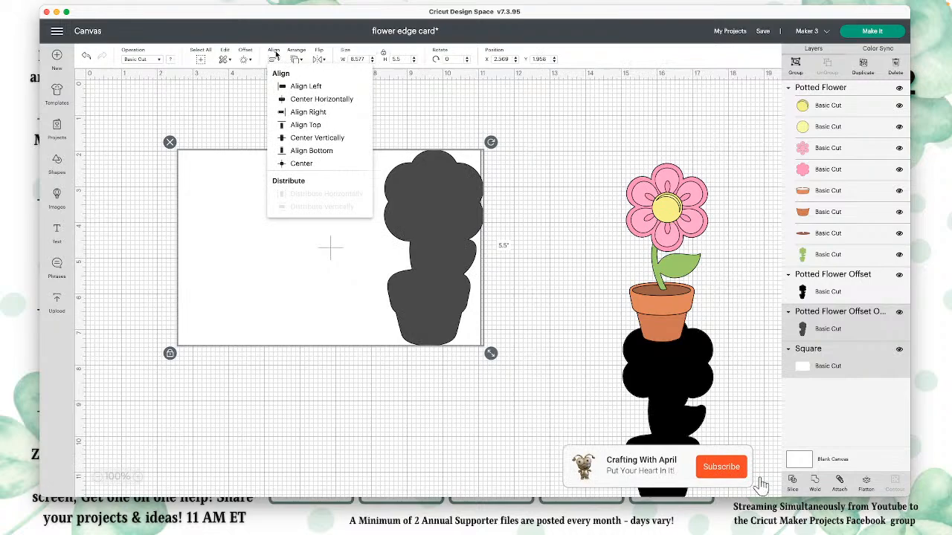
left_click(321, 113)
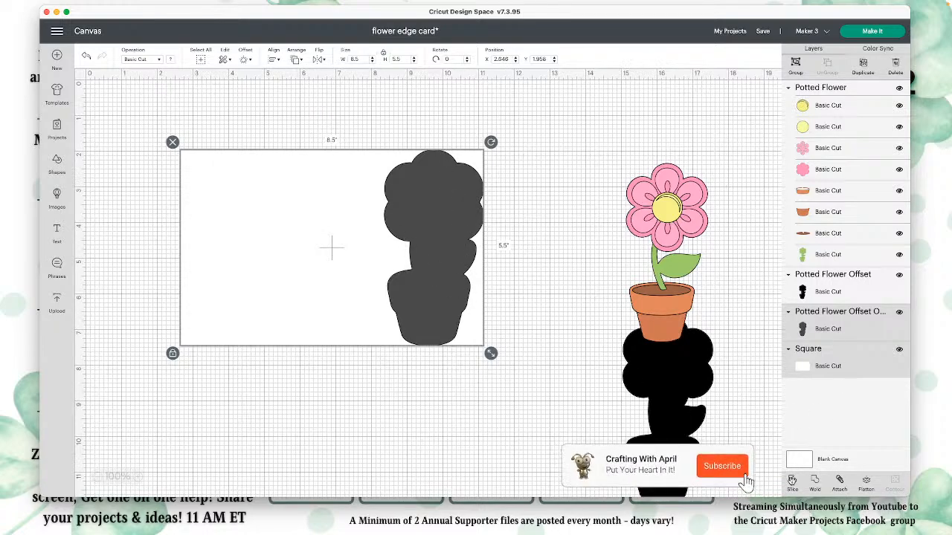
left_click(790, 479)
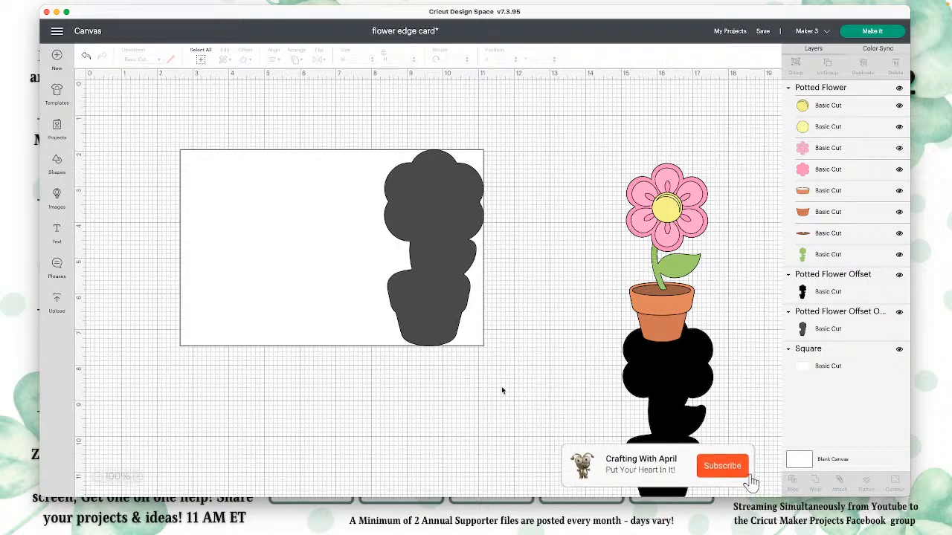
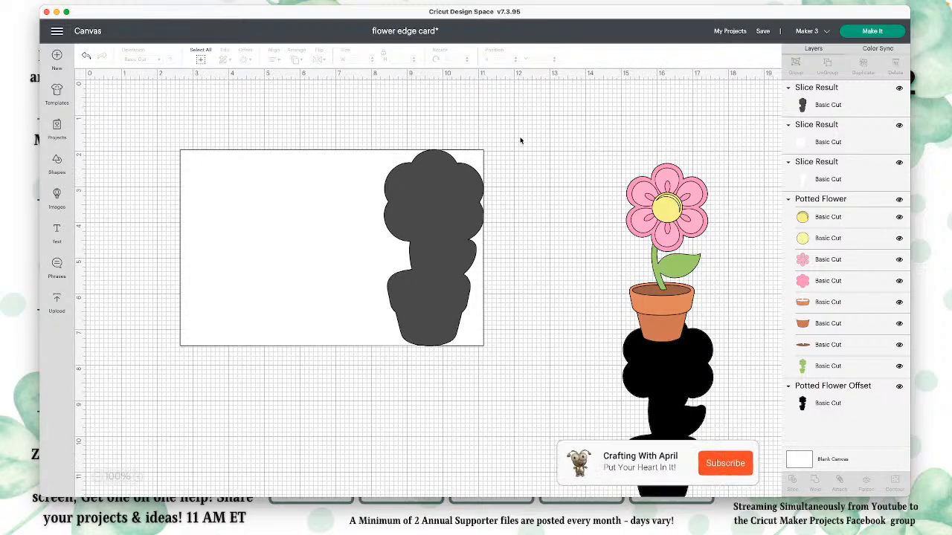
Step: Hide the gray flower-shaped slice piece and the white flower-shaped slice piece, leaving the sliced rectangle shown
left_click(439, 175)
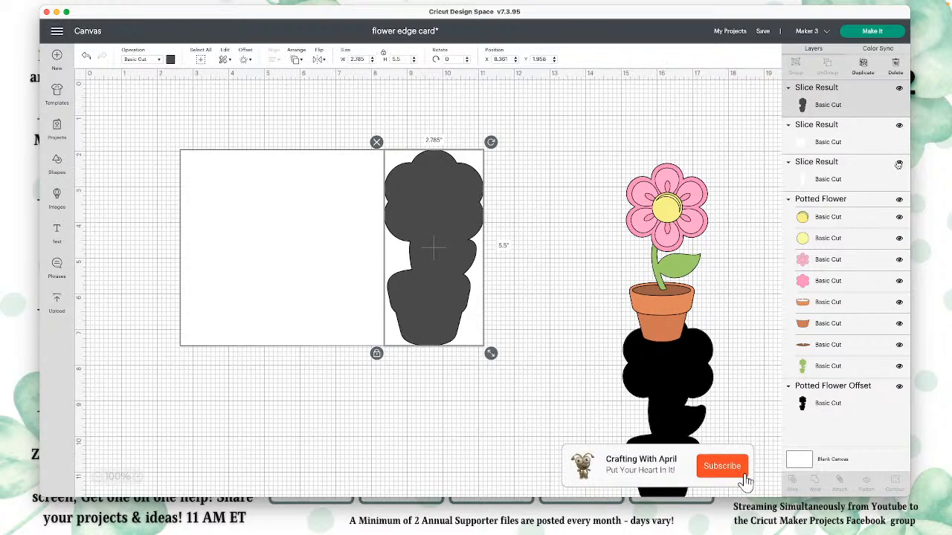
left_click(900, 90)
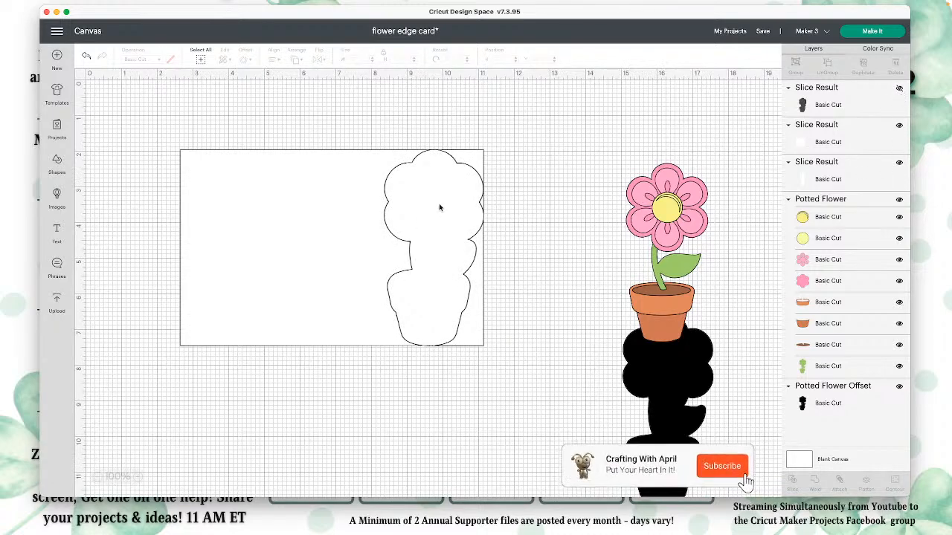
left_click(868, 178)
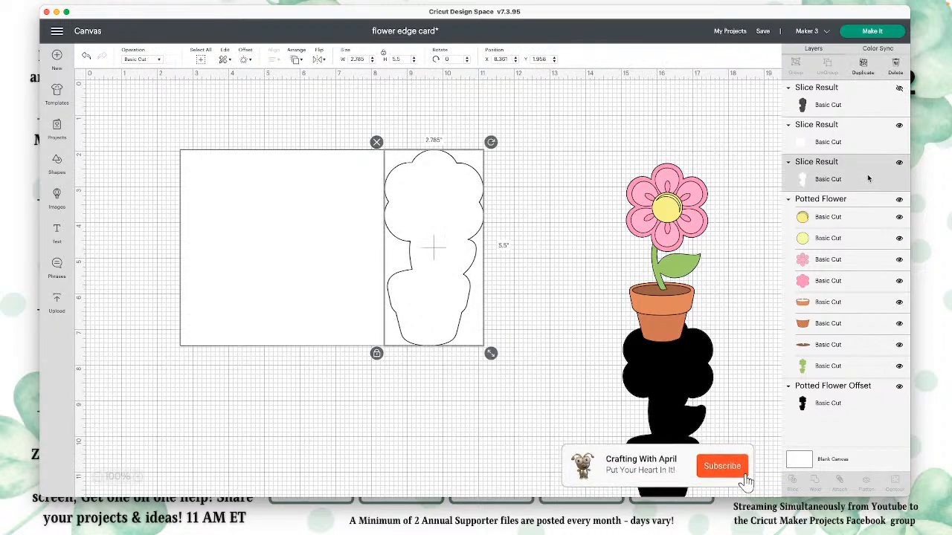
left_click(899, 164)
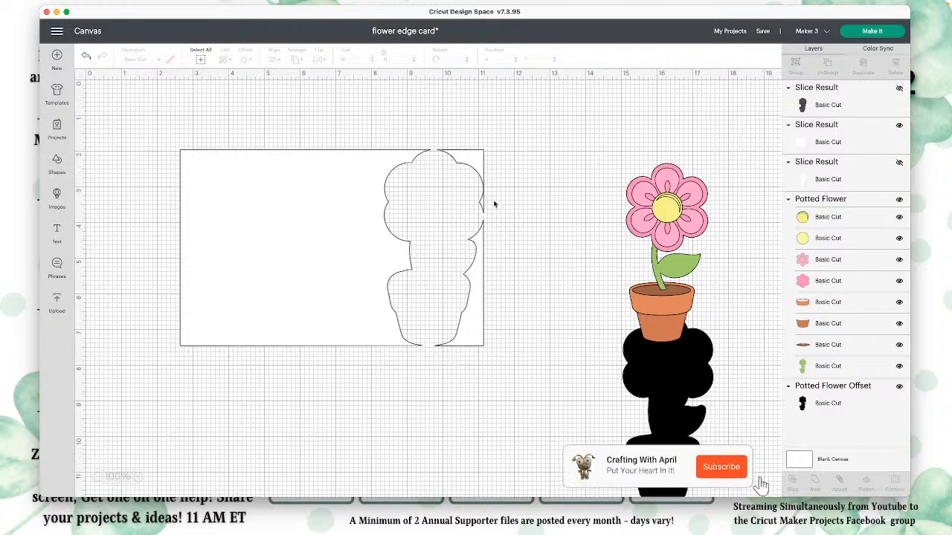
Step: Use Contour on the sliced rectangle to hide its two small leftover corner pieces beside the flower cutout
left_click(477, 165)
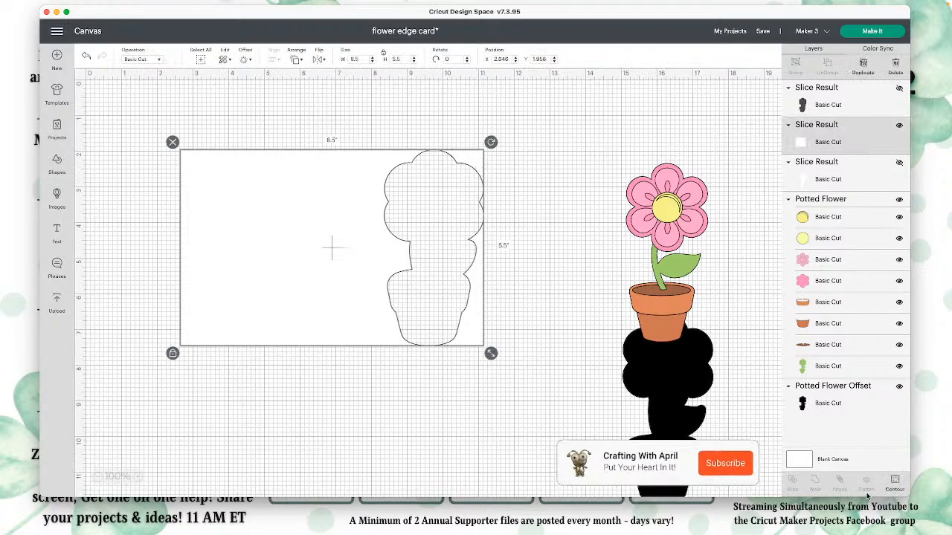
left_click(896, 482)
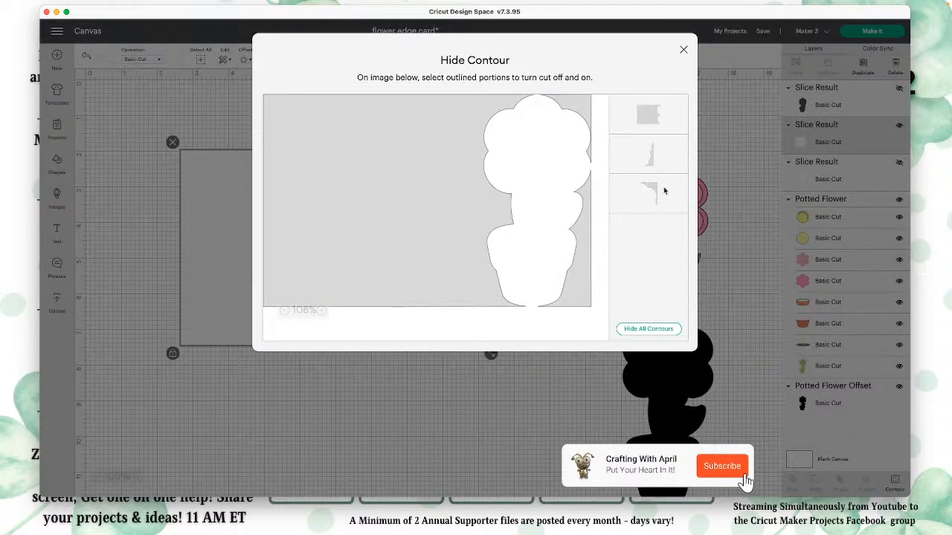
left_click(674, 157)
left_click(672, 193)
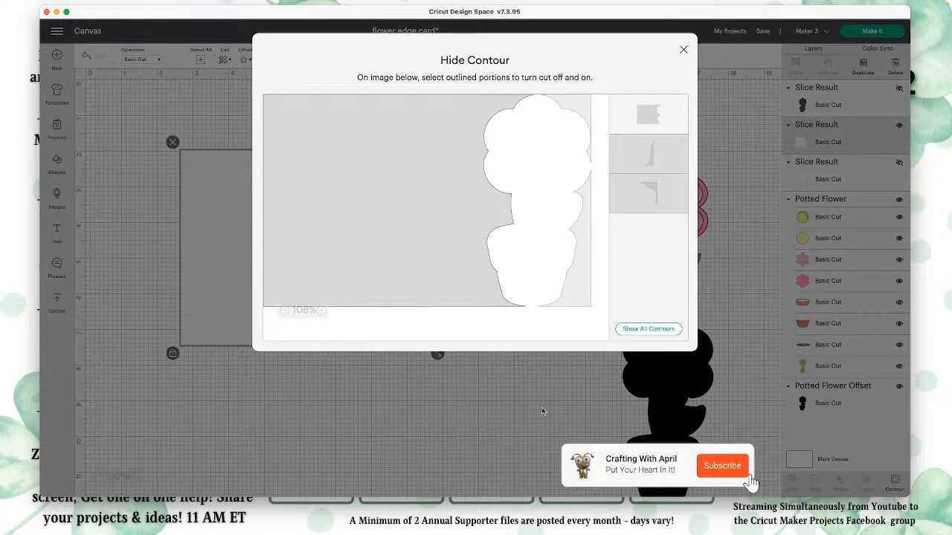
left_click(542, 409)
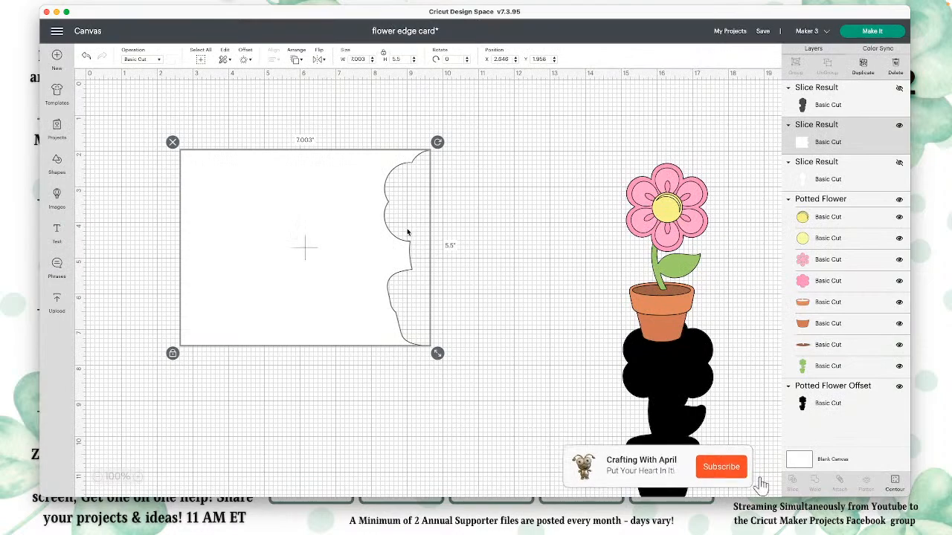
Step: Show the white flower-shaped slice again and weld it to the trimmed rectangle to form the shaped-edge card base
left_click(899, 163)
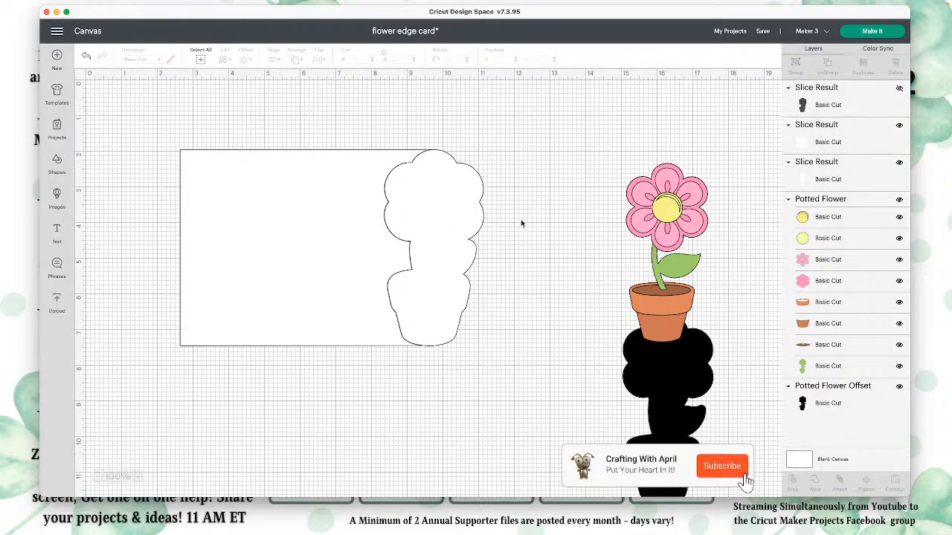
left_click_drag(521, 222, 344, 195)
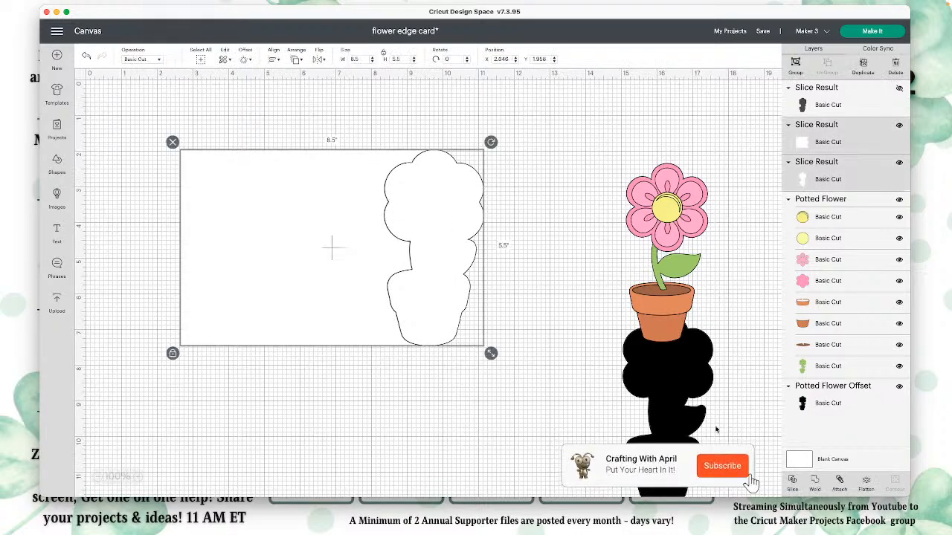
left_click(816, 483)
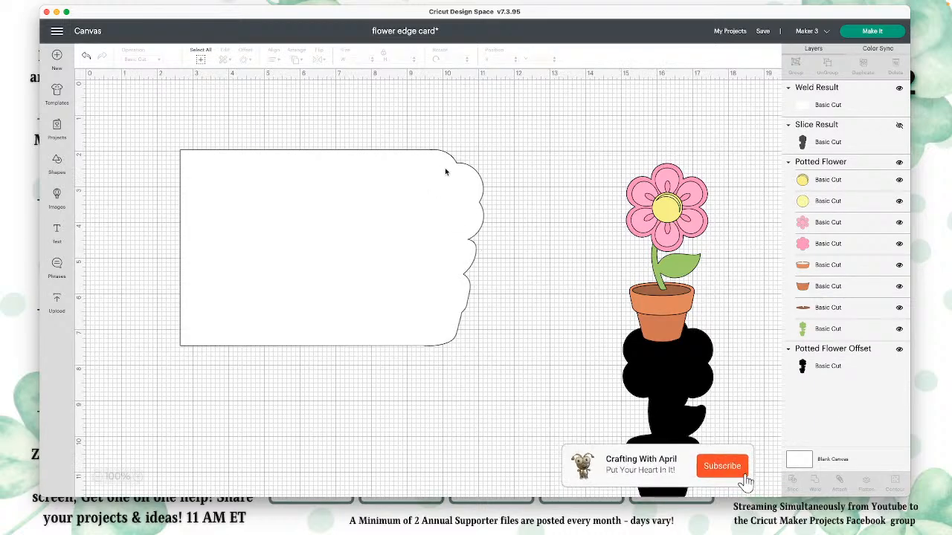
left_click(439, 226)
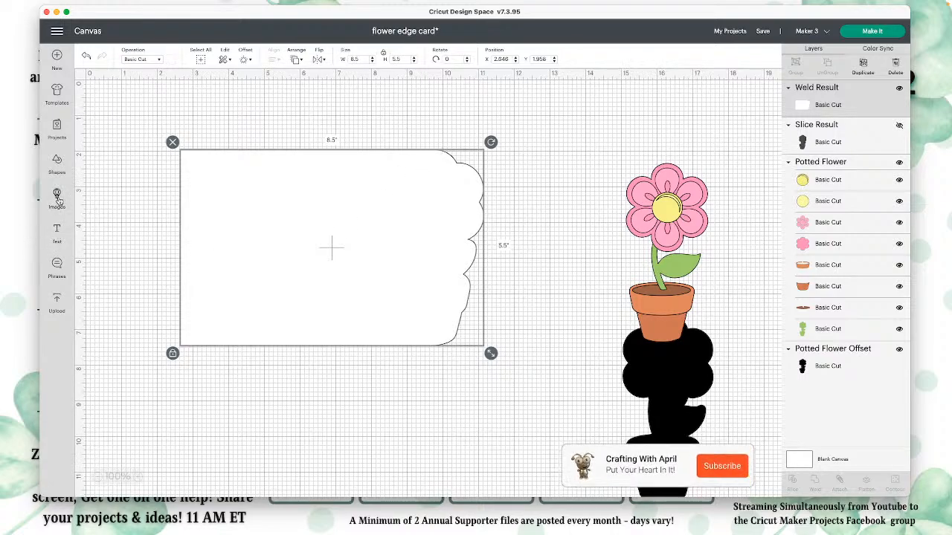
Step: Insert a square and a score line, placing the square beside the card's shaped edge and the line on the card base
left_click(60, 167)
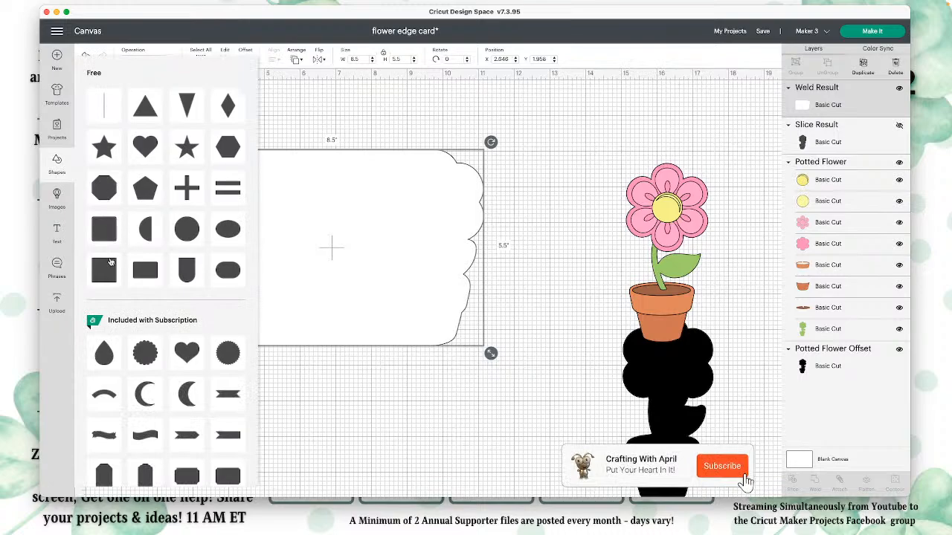
left_click(110, 243)
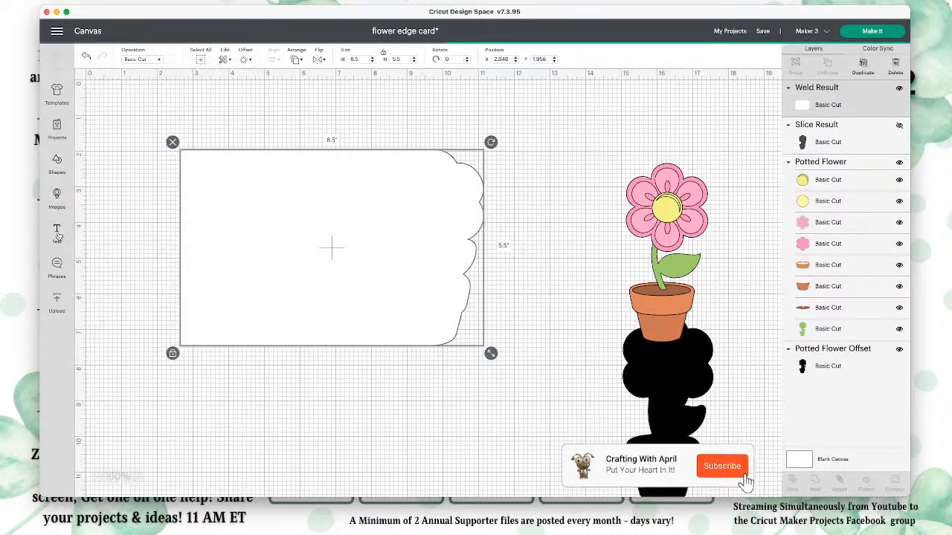
left_click(61, 167)
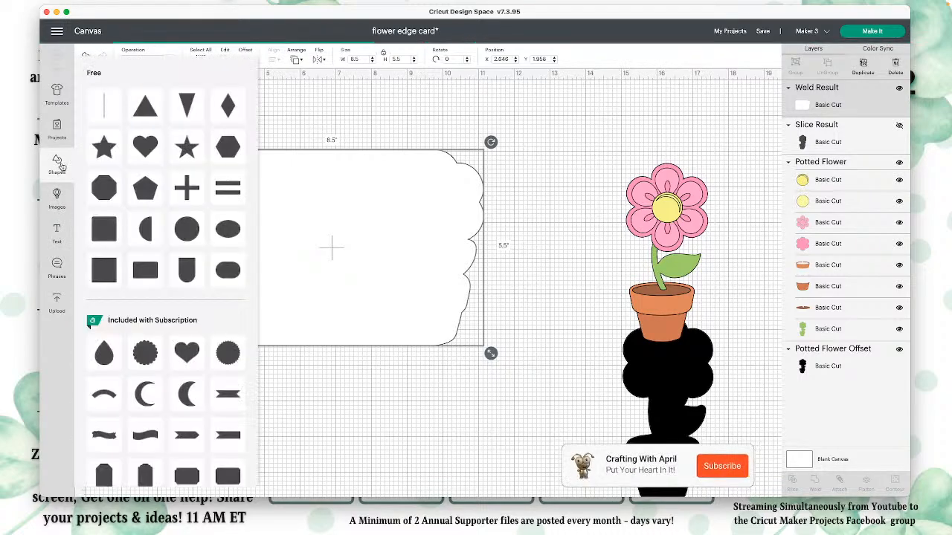
left_click(104, 106)
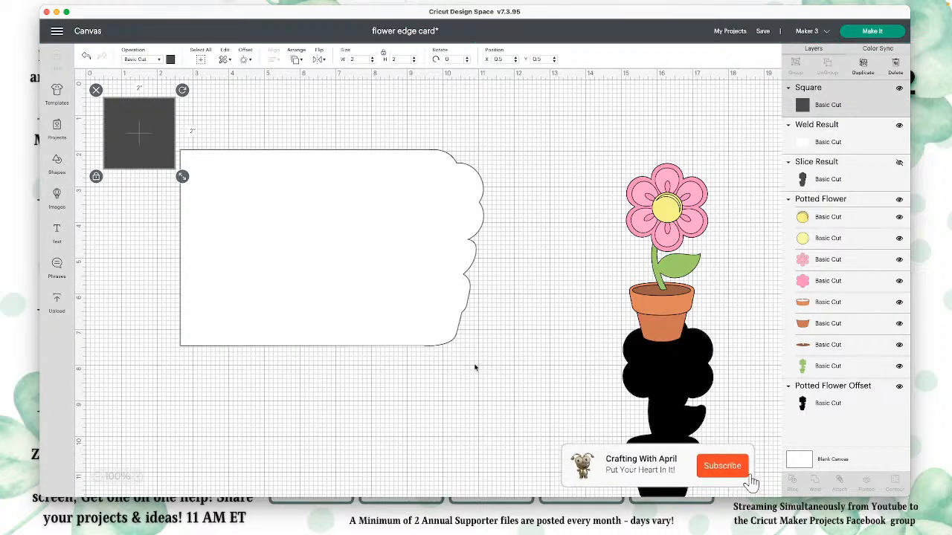
left_click_drag(156, 132, 536, 198)
left_click_drag(122, 160, 286, 209)
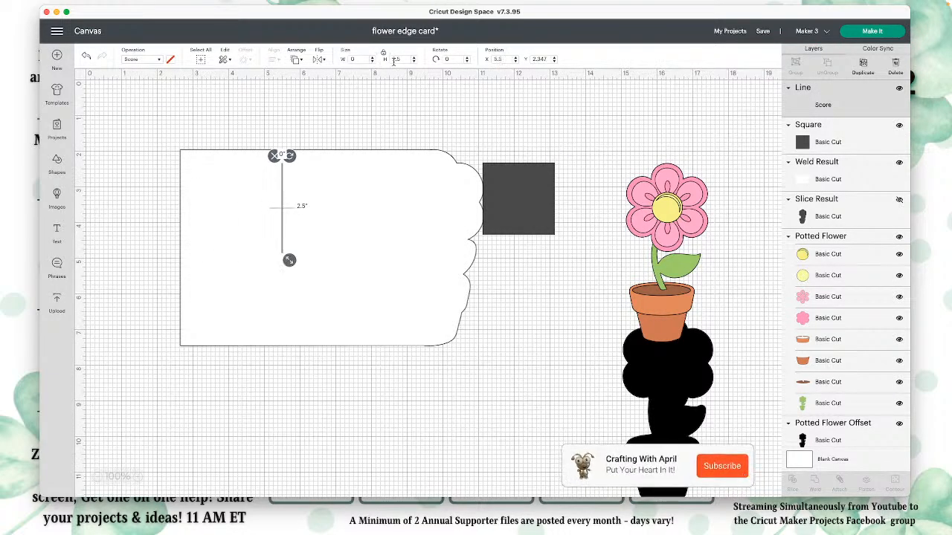
Step: Set the score line's height to 5.5 inches
left_click_drag(402, 60, 379, 60)
type("5")
key("Return")
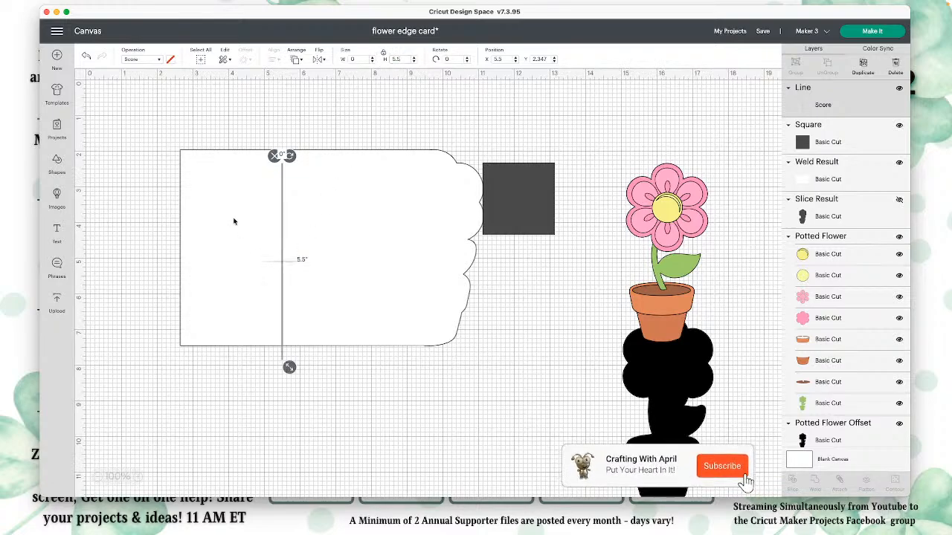
Step: Center the score line on the card base and attach the two, then shift the attached card up and to the left
left_click_drag(143, 123, 492, 363)
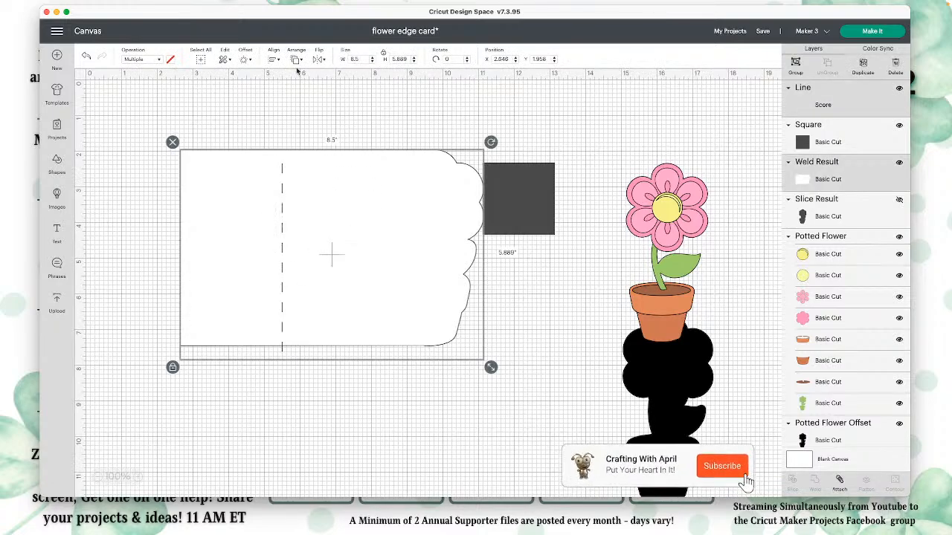
left_click(276, 62)
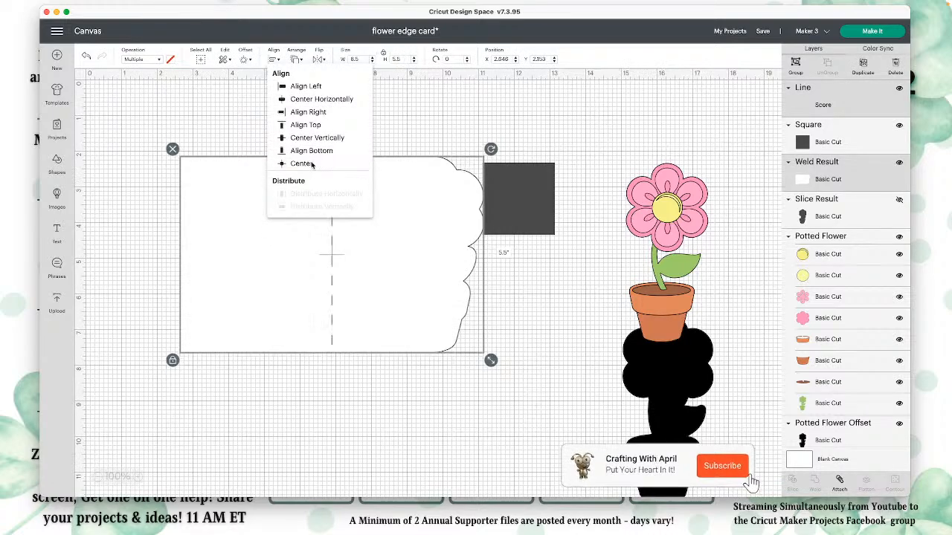
left_click(301, 222)
left_click(839, 482)
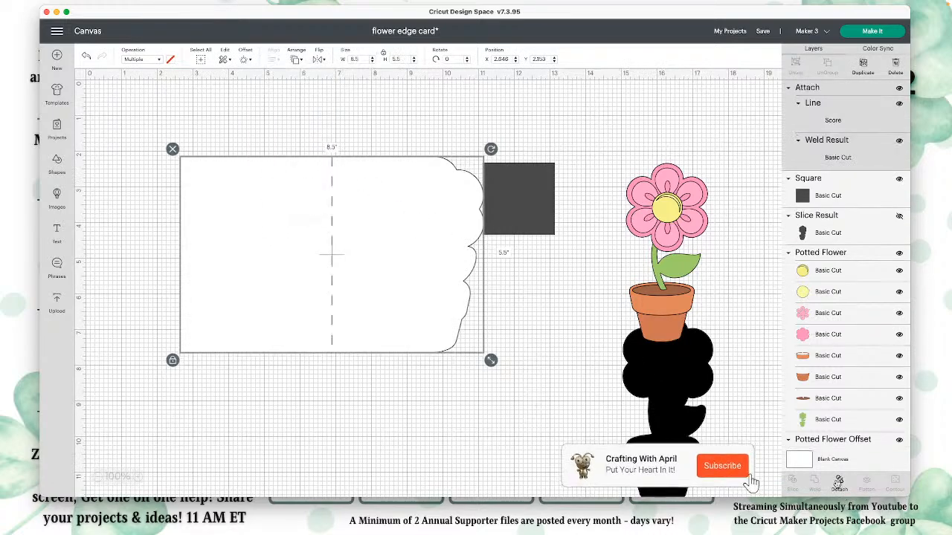
left_click_drag(421, 270, 371, 235)
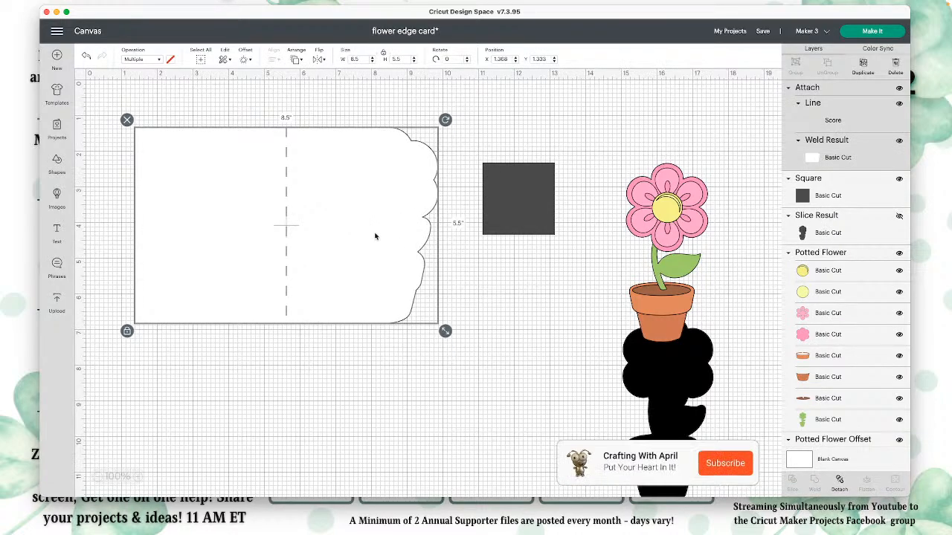
Step: Move the gray square onto the card's front half and bring it in front of the card base
left_click(513, 201)
left_click_drag(513, 201, 360, 150)
left_click(298, 59)
left_click(323, 112)
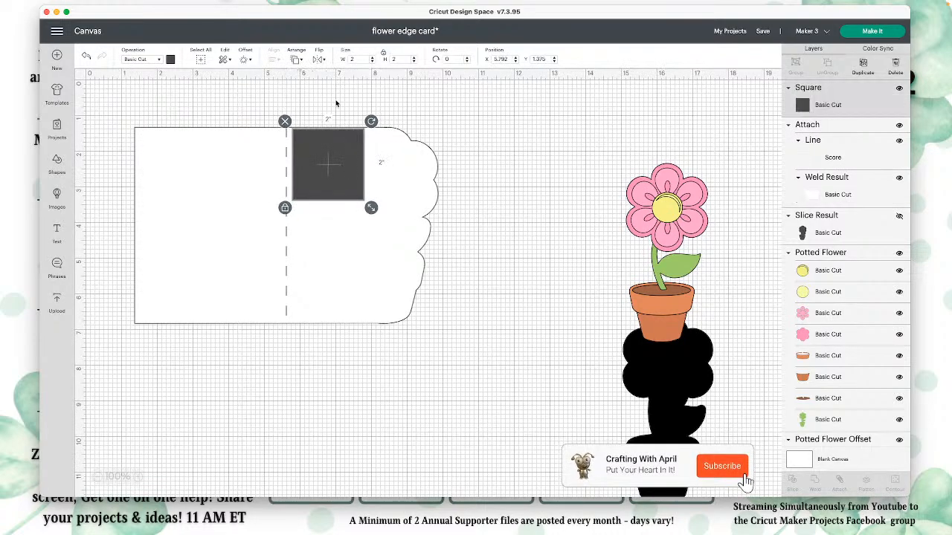
Step: Unlock the square's proportions and resize it to 4.25 inches wide by 5.5 inches high, placed next to the score line
left_click(384, 55)
left_click(350, 60)
type("4.25")
left_click(406, 60)
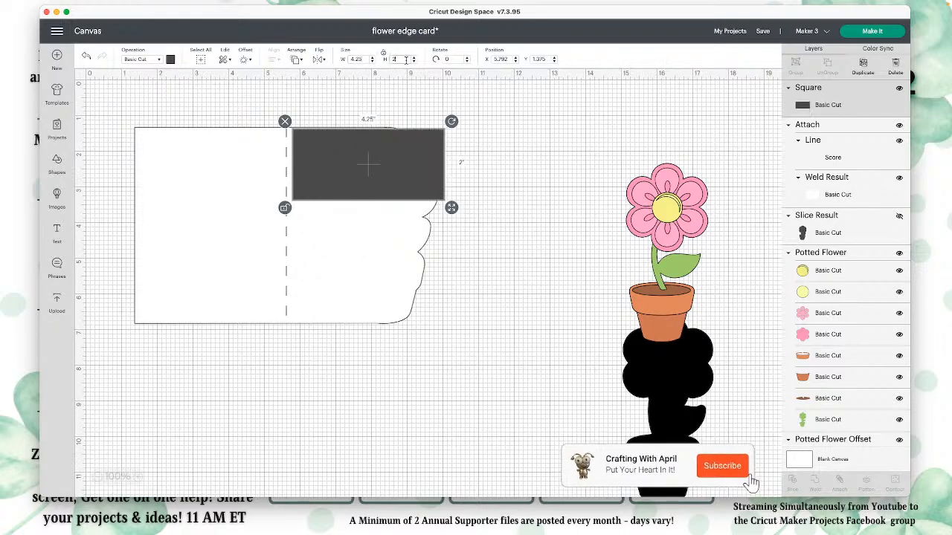
type("5.5")
key("Return")
mouse_move(382, 206)
left_mouse_down()
mouse_move(374, 208)
mouse_move(392, 209)
mouse_move(379, 206)
left_mouse_up()
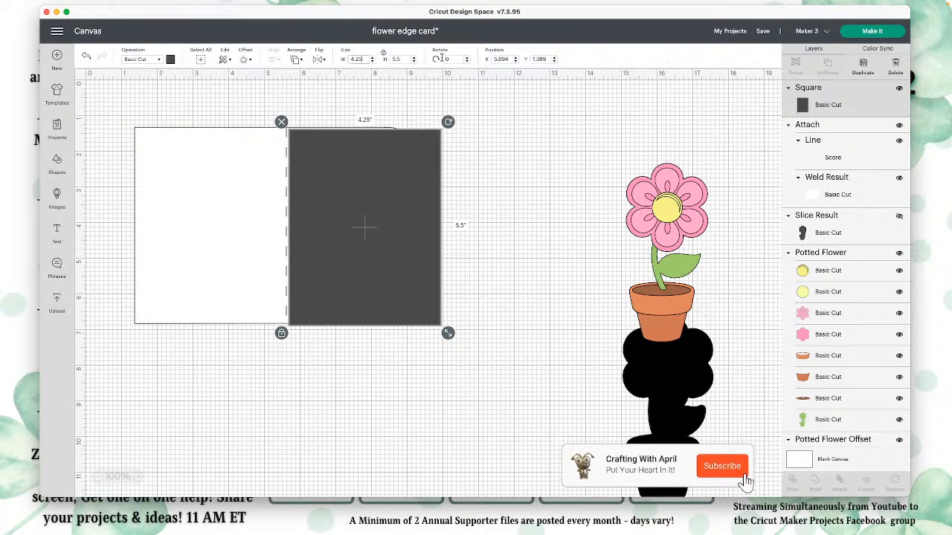
Step: Scale the gray rectangle proportionally to 4 inches wide, then to 5.25 inches high
type("4")
left_click(407, 59)
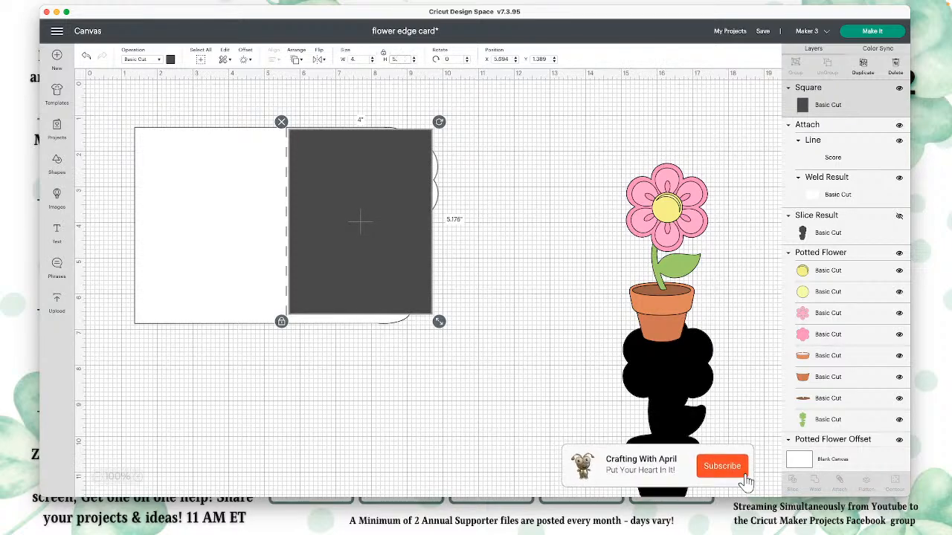
type("5.25")
key("Return")
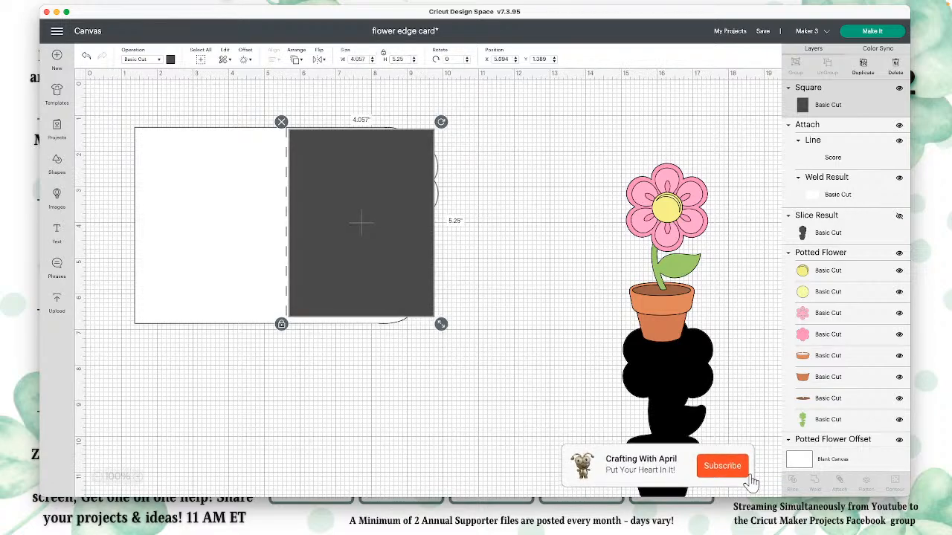
Step: Recolor the gray rectangle light green and position it so it overhangs the card's shaped edge
left_click_drag(379, 119, 433, 120)
left_click(171, 59)
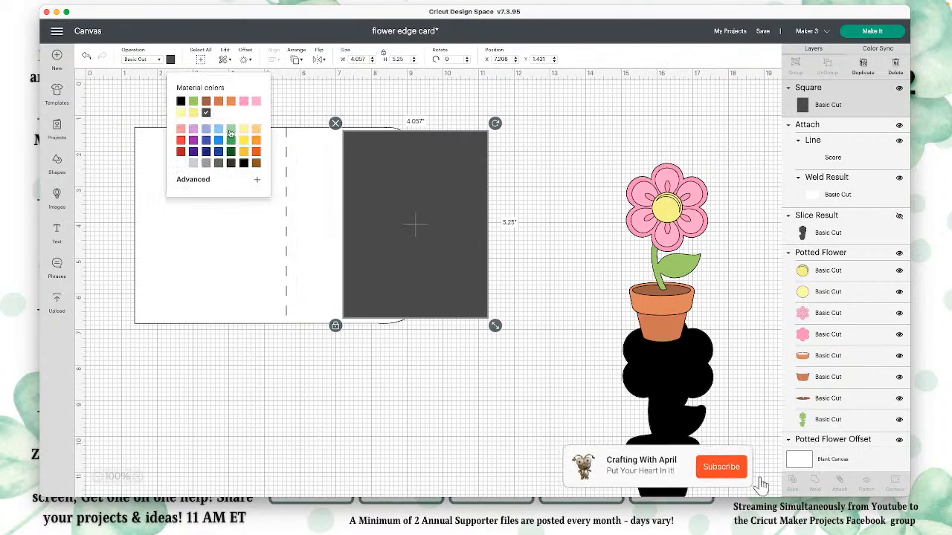
left_click(231, 129)
left_click_drag(436, 225, 385, 217)
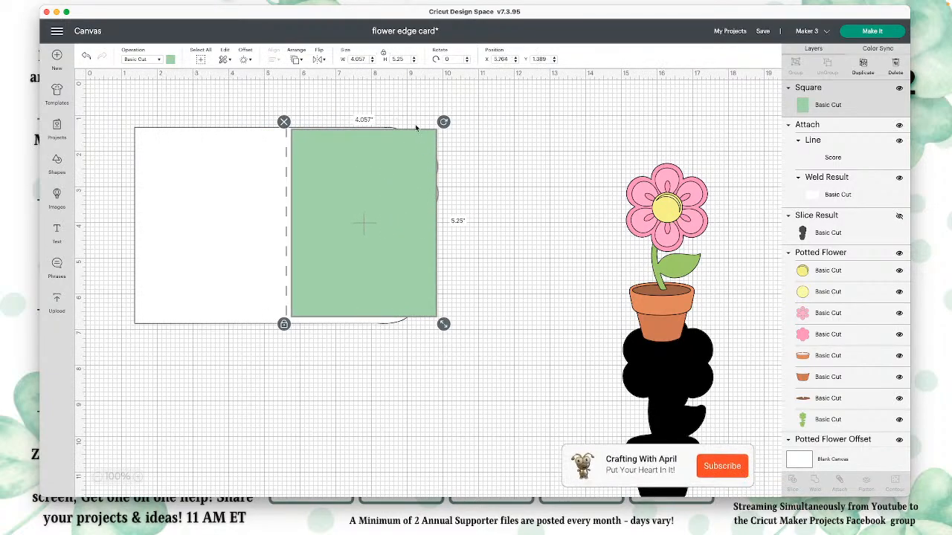
left_click_drag(416, 297, 465, 296)
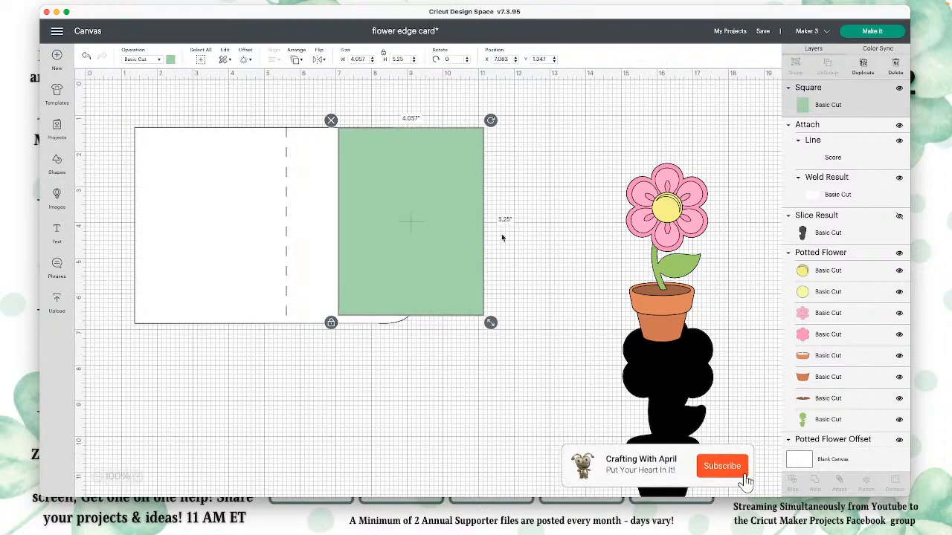
Step: Duplicate the green rectangle, placing the copy below the card, and move the original off the card to its right
key("super+v")
left_click_drag(460, 189, 363, 437)
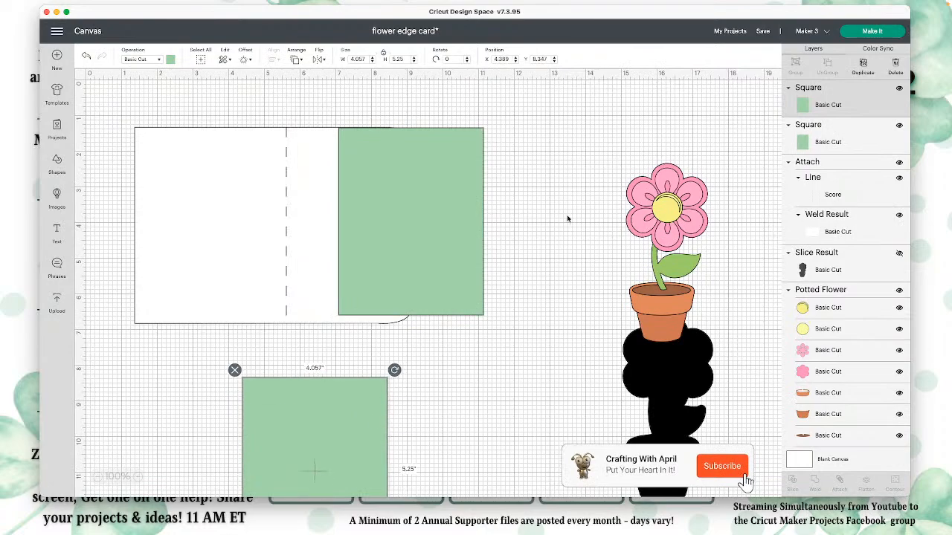
left_click(574, 153)
left_click(460, 231)
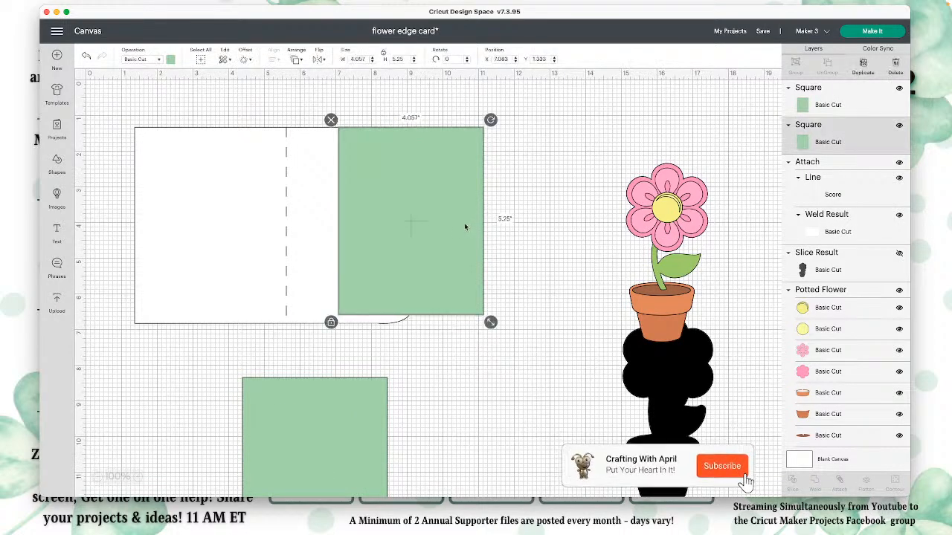
left_click_drag(465, 227, 576, 243)
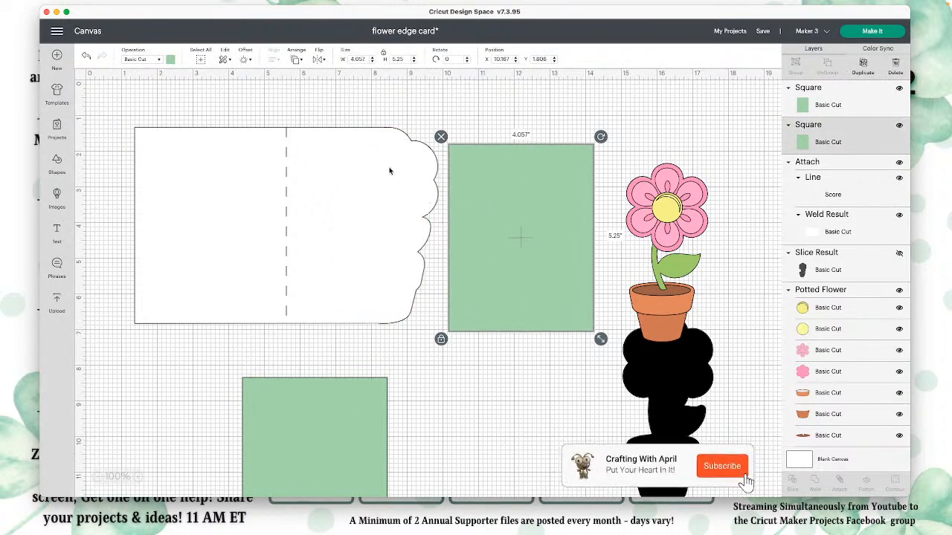
Step: Place the black offset behind the potted flower and put a duplicate of it over the green rectangle beside the card
left_click_drag(627, 368, 679, 225)
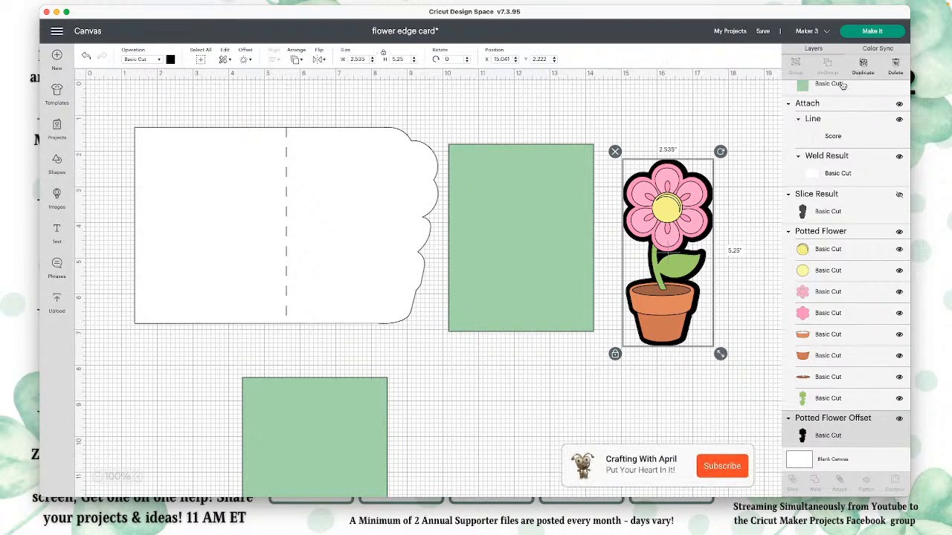
left_click_drag(666, 277, 550, 255)
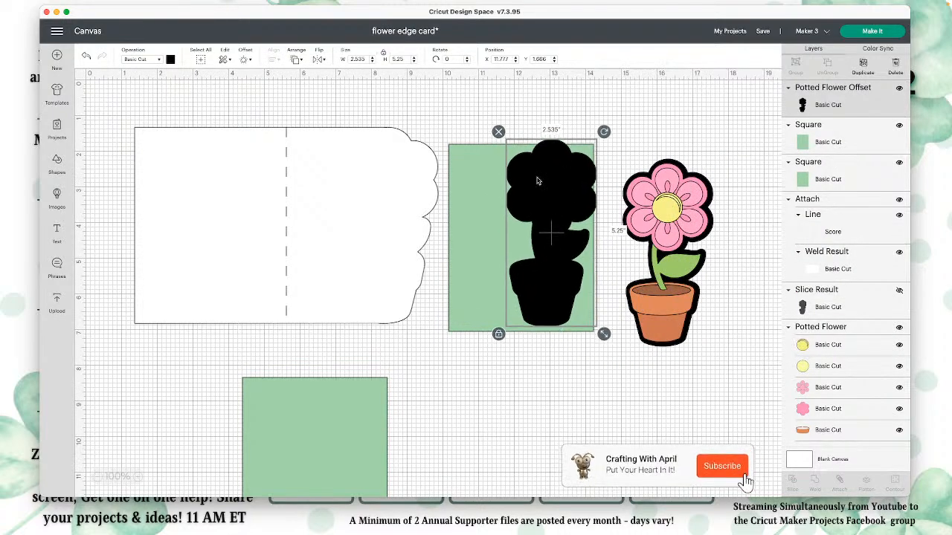
Step: Align the black flower offset with the right edge of the green rectangle beside the card and center both vertically
left_click(507, 116)
left_click_drag(495, 122, 599, 268)
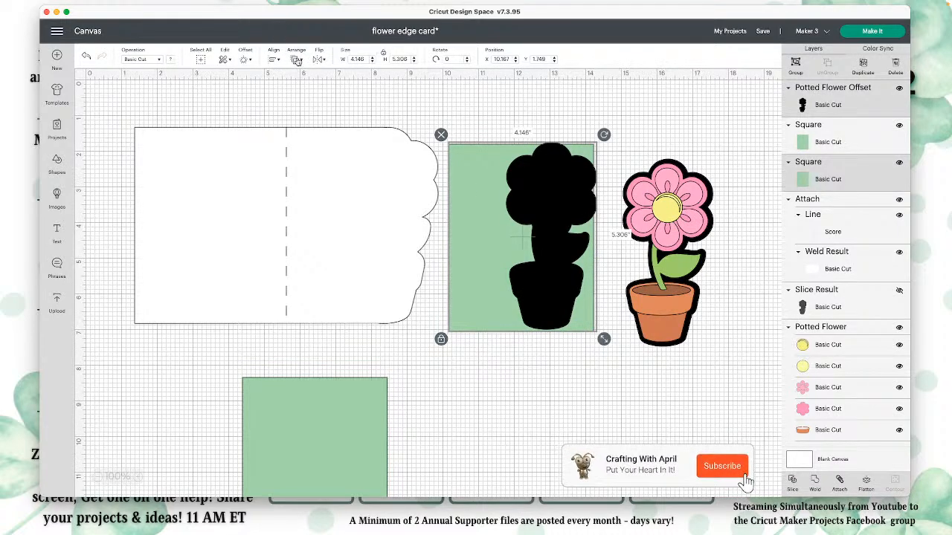
left_click(274, 63)
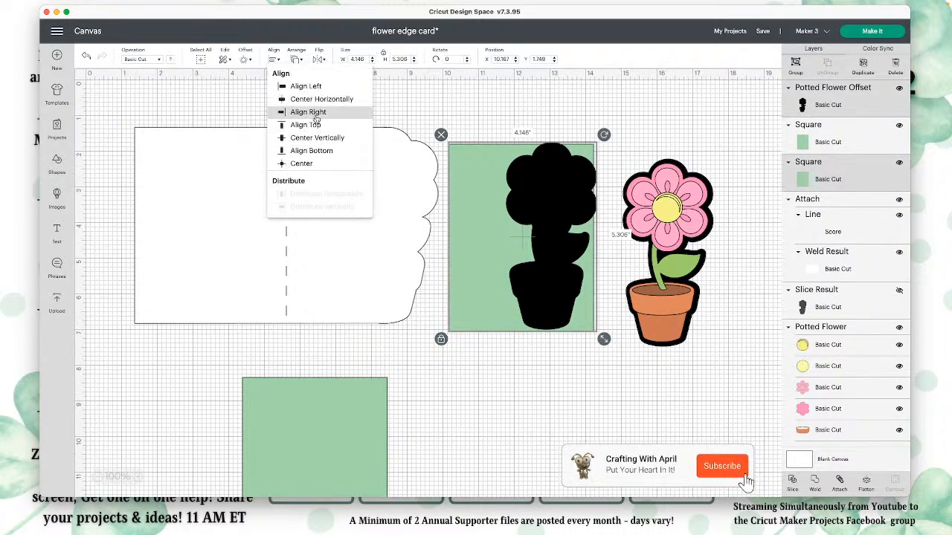
left_click(318, 113)
left_click(275, 59)
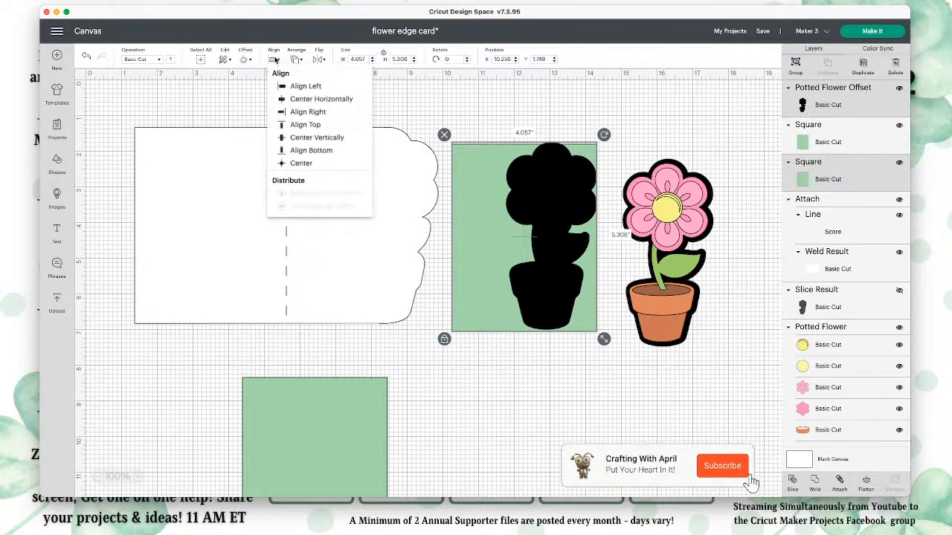
left_click(299, 139)
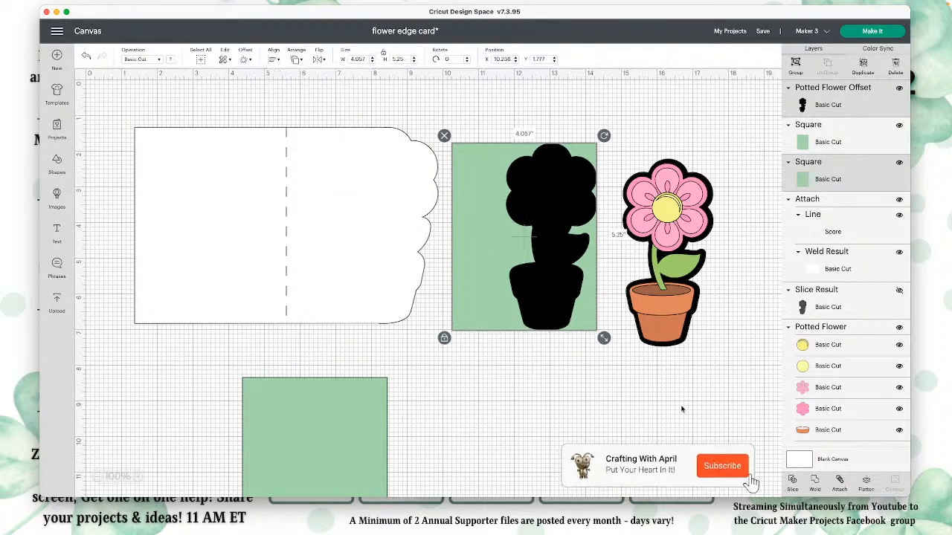
Step: Slice the green rectangle with the black offset, then hide the black and the green flower-shaped slice results
left_click(752, 484)
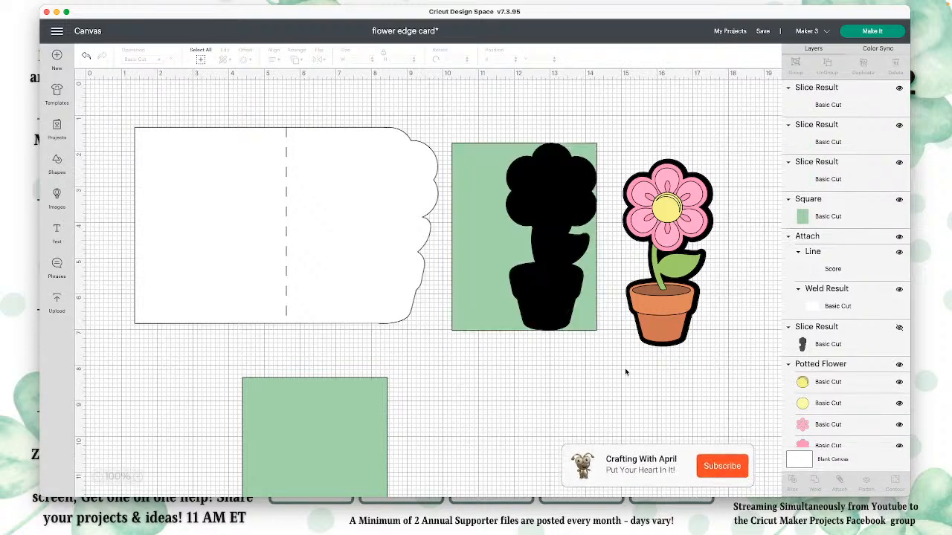
left_click(899, 88)
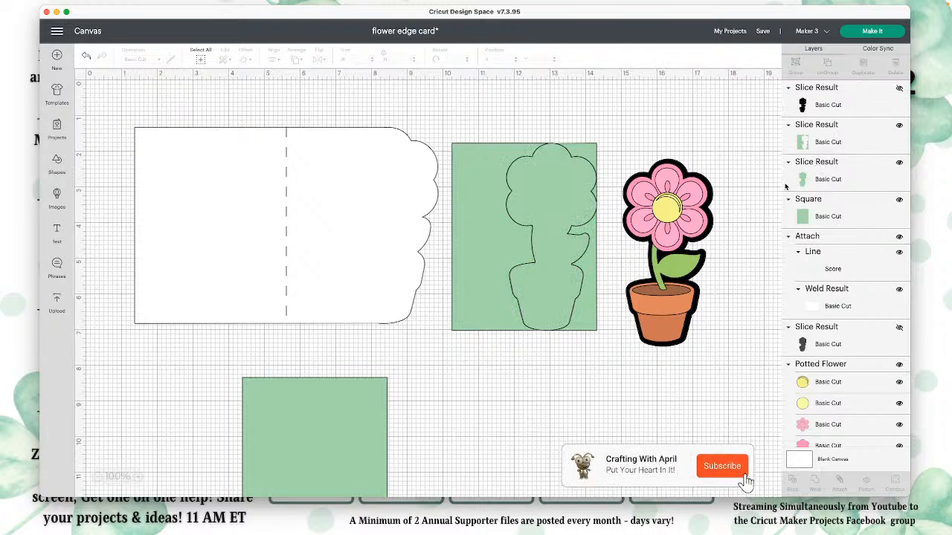
left_click(899, 164)
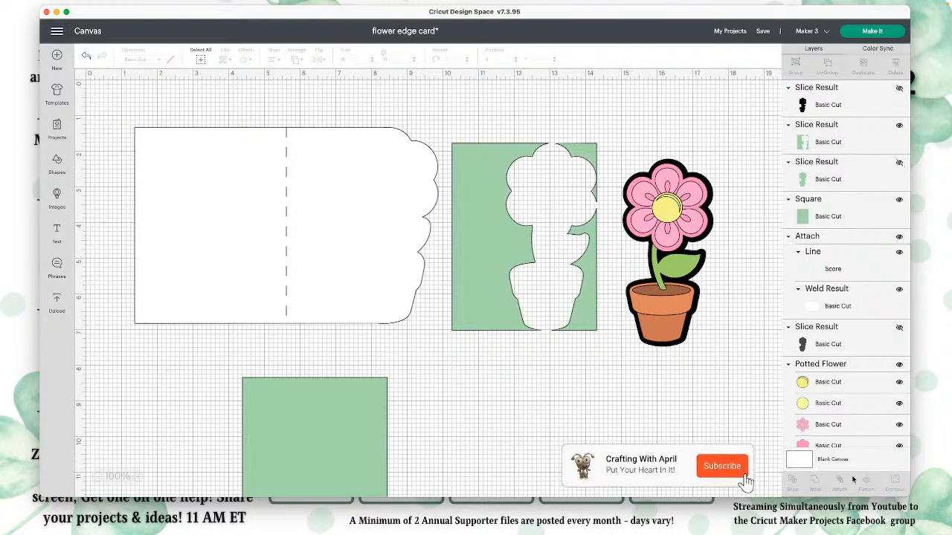
Step: Use Contour on the sliced green rectangle to hide the two leftover pieces on the outer side of the flower cutout
left_click(593, 318)
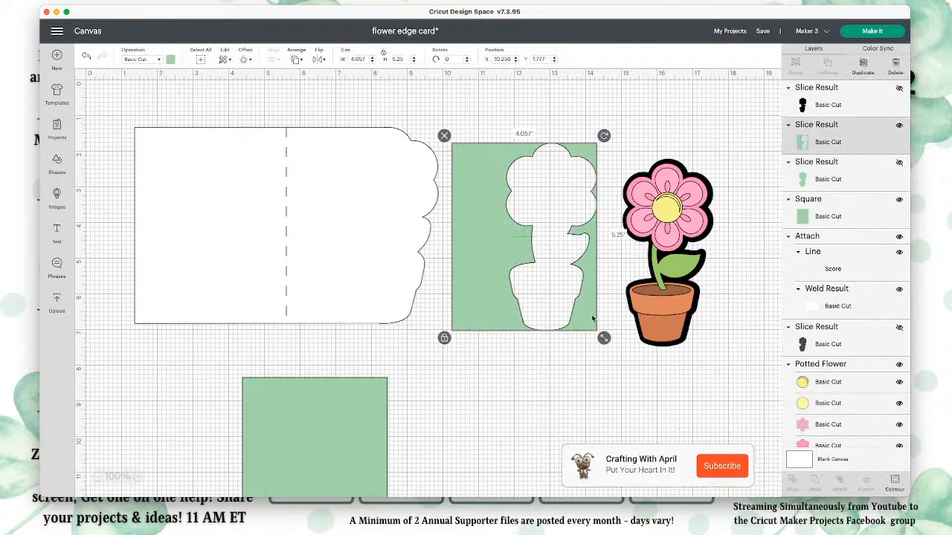
left_click(898, 481)
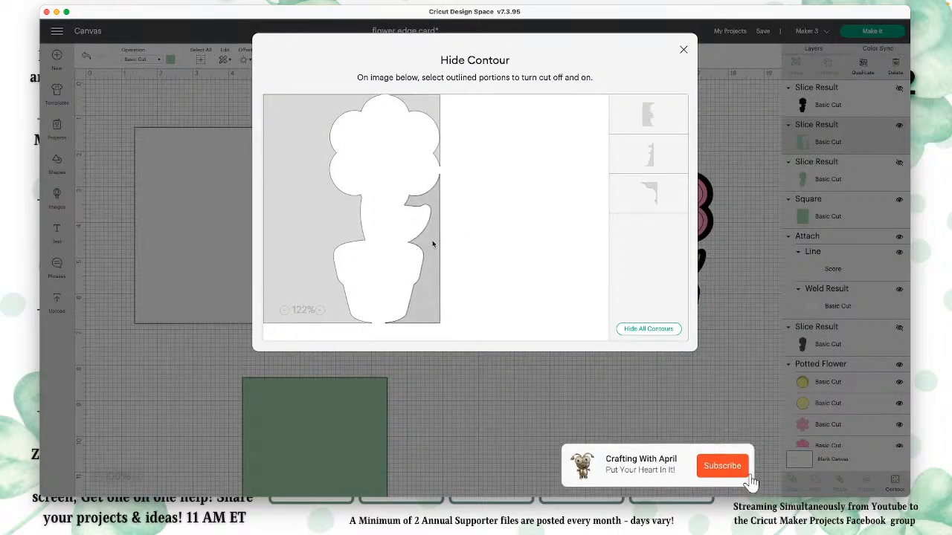
left_click(441, 134)
left_click(661, 402)
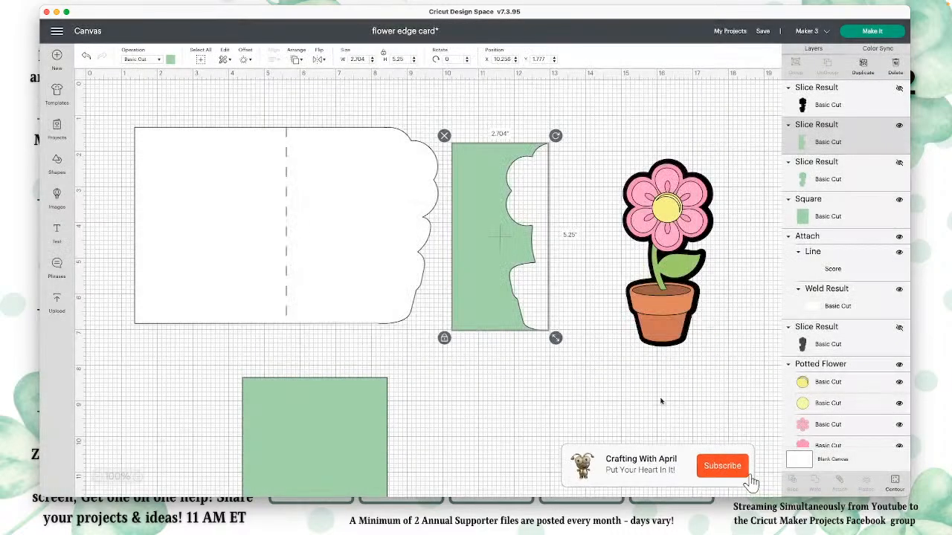
Step: Show the green flower-shaped piece, weld it to the remaining green panel and place the welded panel on the card's shaped half
left_click(899, 163)
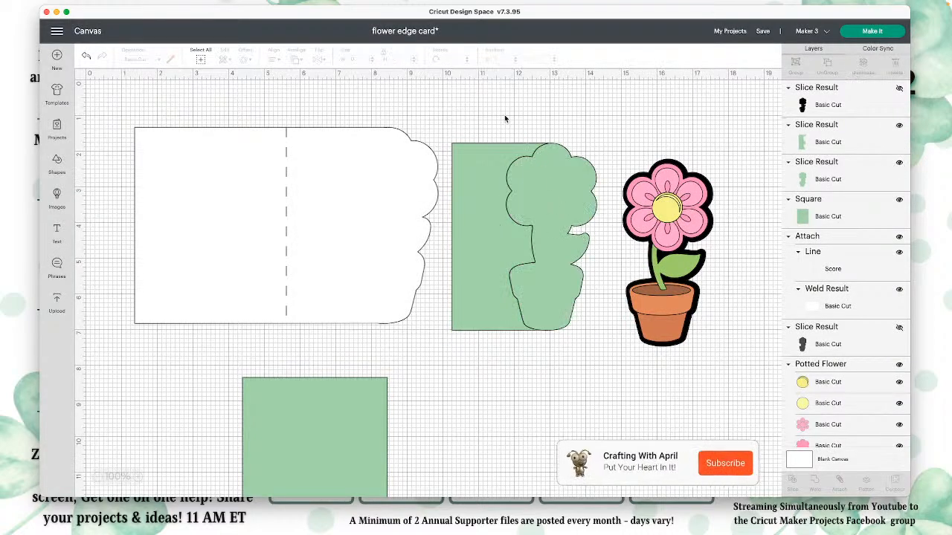
left_click_drag(503, 116, 571, 203)
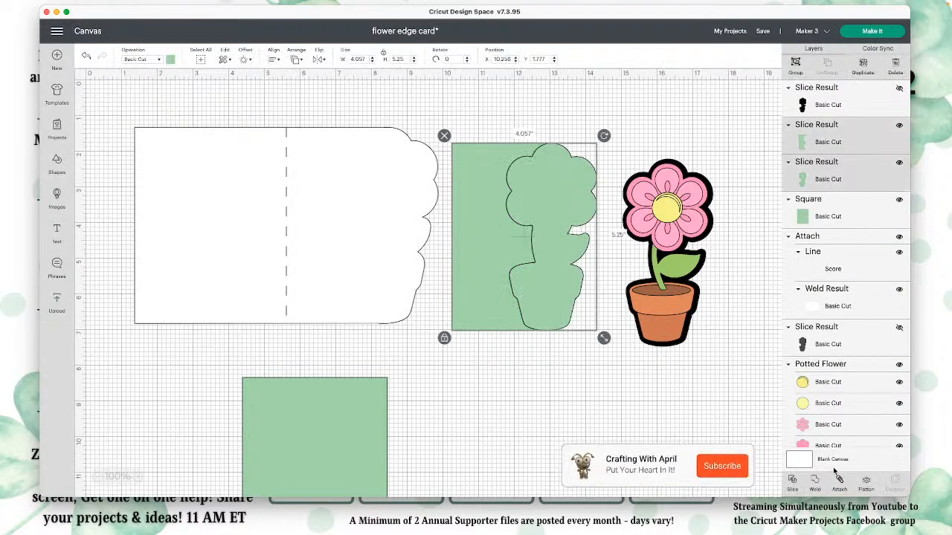
left_click(750, 478)
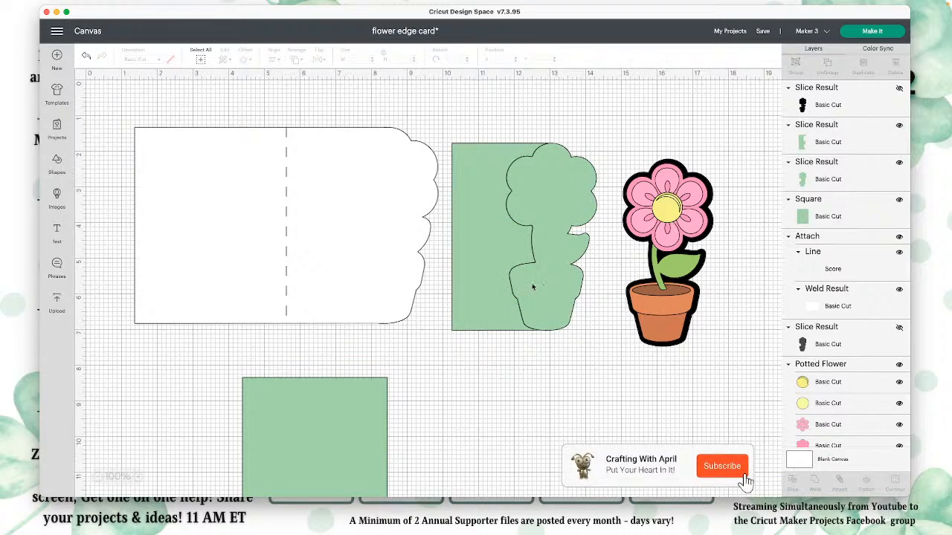
left_click_drag(532, 280, 370, 265)
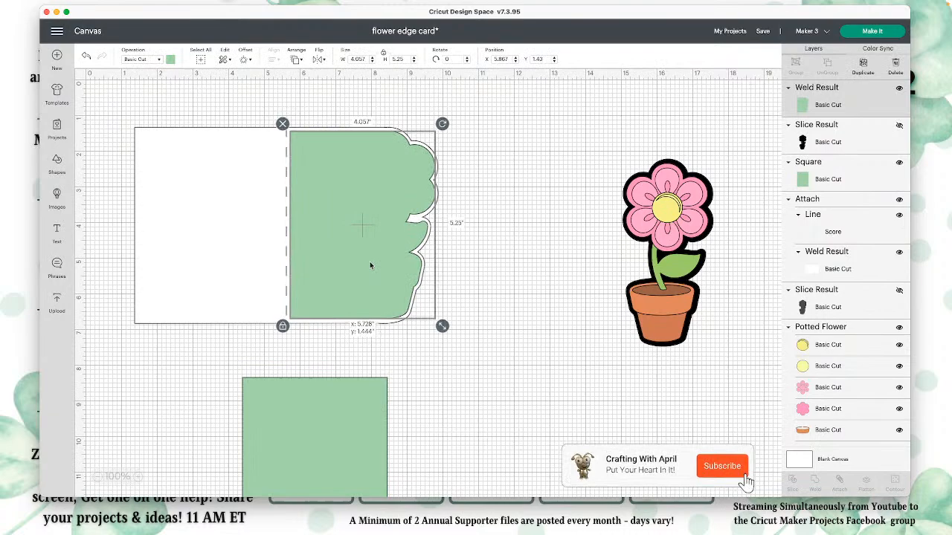
left_click(528, 284)
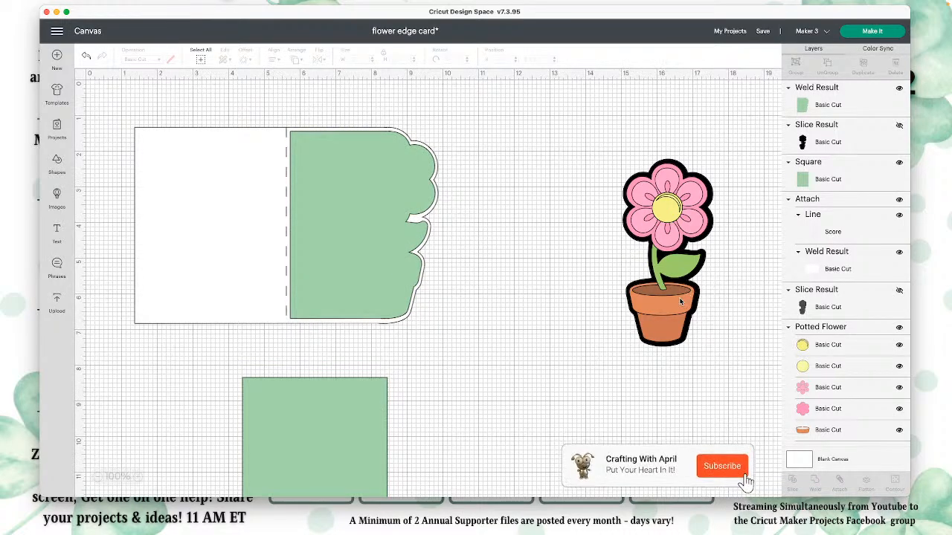
Step: Bring the potted flower to the front and position it over the flower-shaped edge of the green panel
left_click_drag(680, 302, 459, 238)
left_click(296, 60)
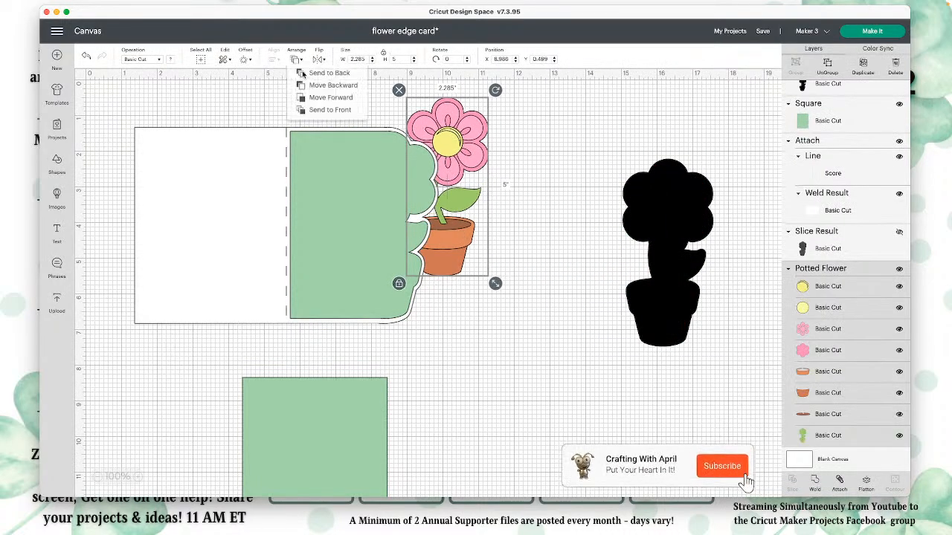
left_click(328, 110)
left_click_drag(457, 140, 401, 177)
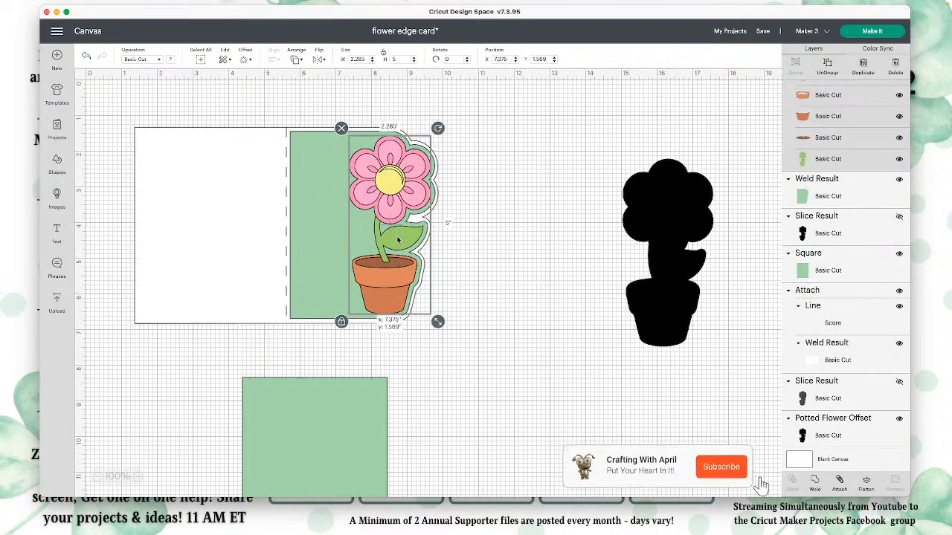
Step: Recolor the potted flower's stem and leaf layer dark green and hide the leftover black Potted Flower Offset
scroll(834, 298, "up", 3)
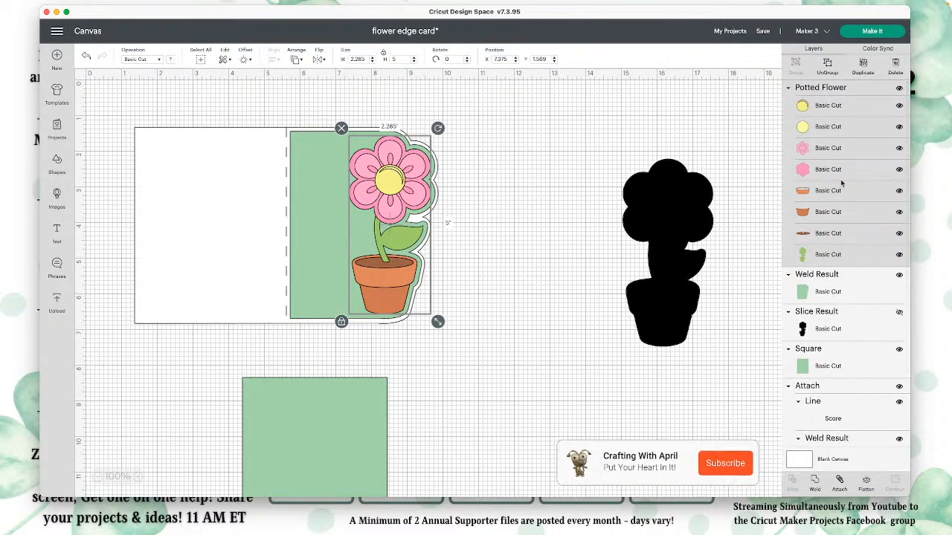
left_click(824, 254)
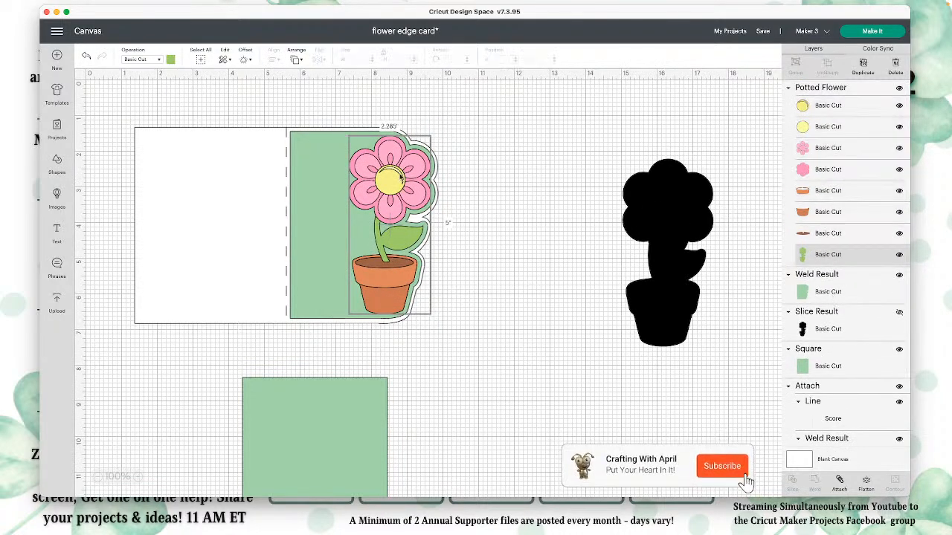
left_click(171, 59)
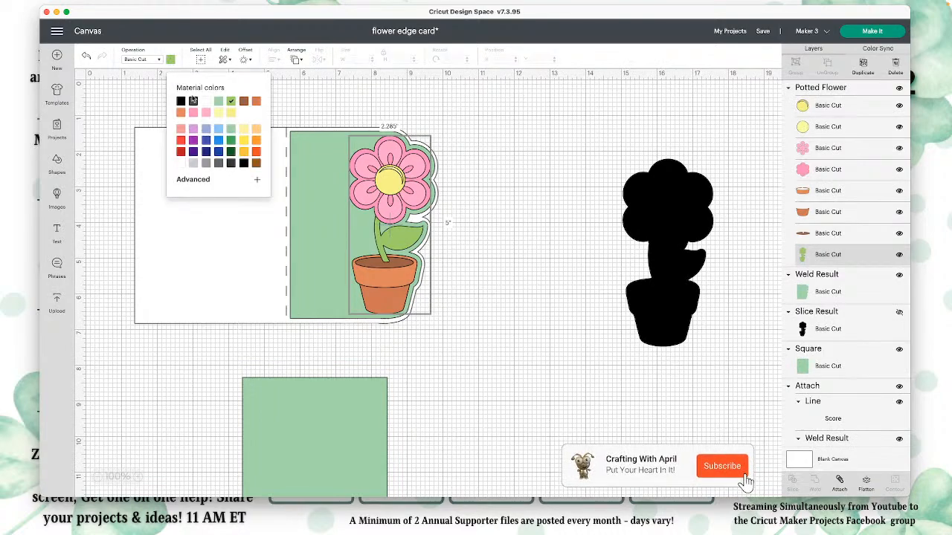
left_click(230, 151)
left_click(542, 198)
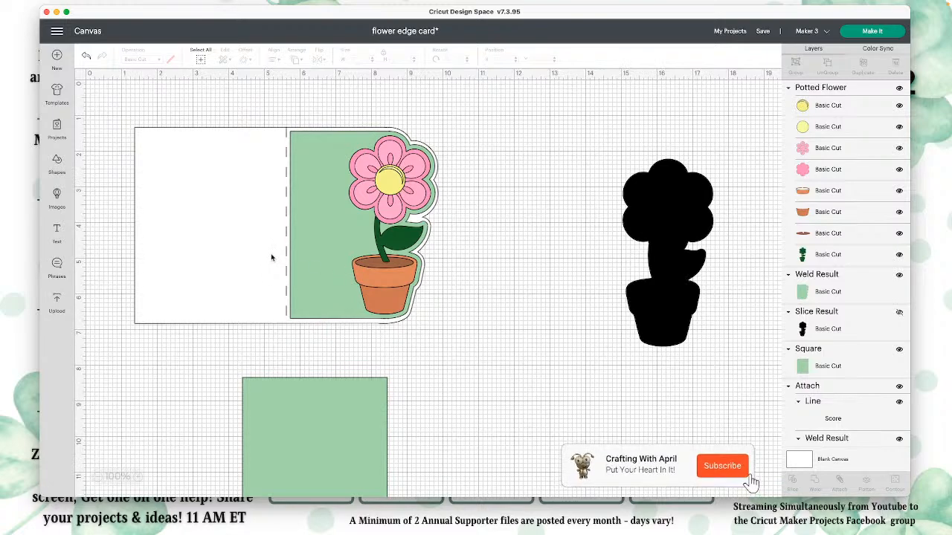
left_click(701, 220)
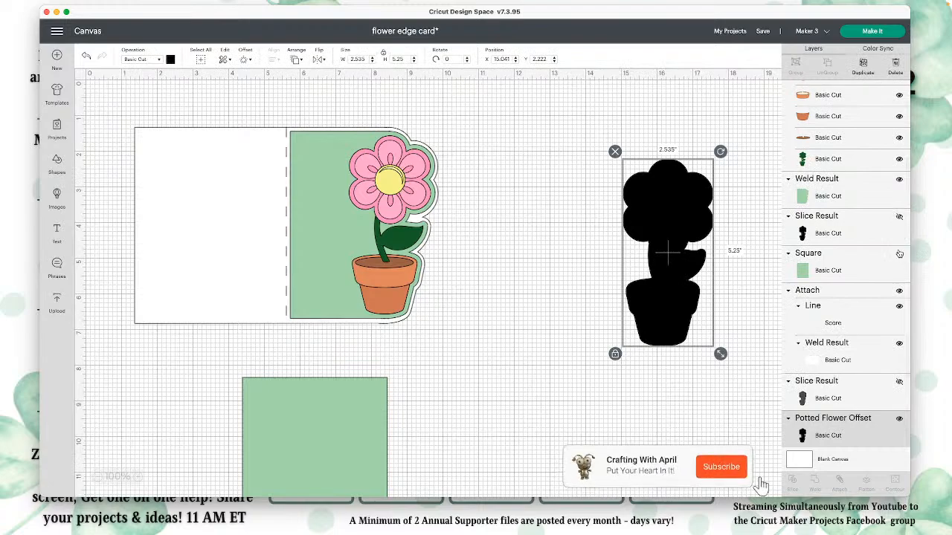
left_click(899, 418)
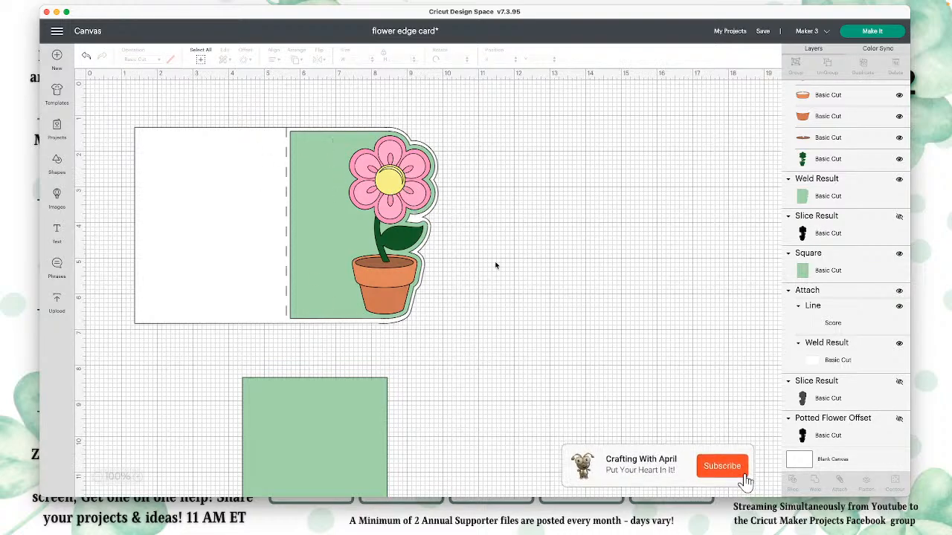
Step: Move the white scored card base out to the right of the green flower panel and flip it horizontally
left_click(234, 223)
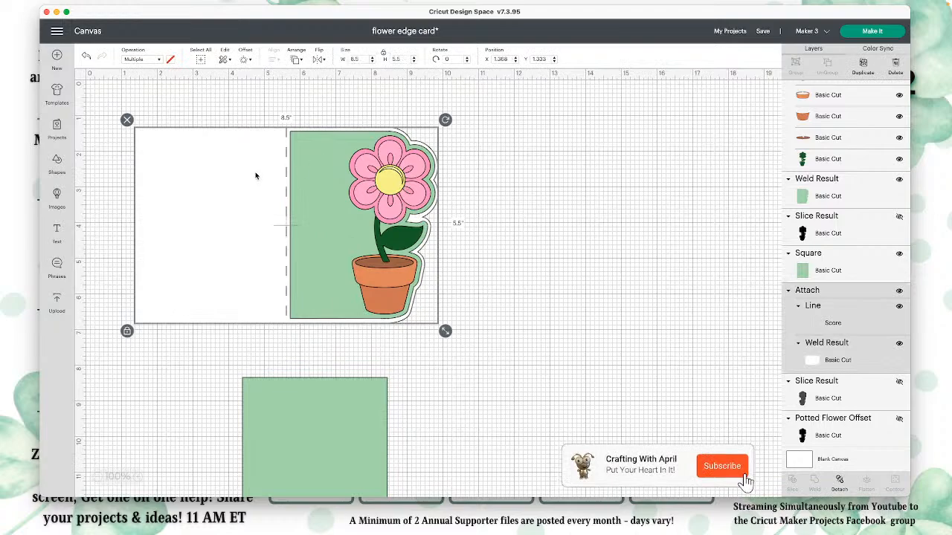
left_click_drag(255, 176, 485, 177)
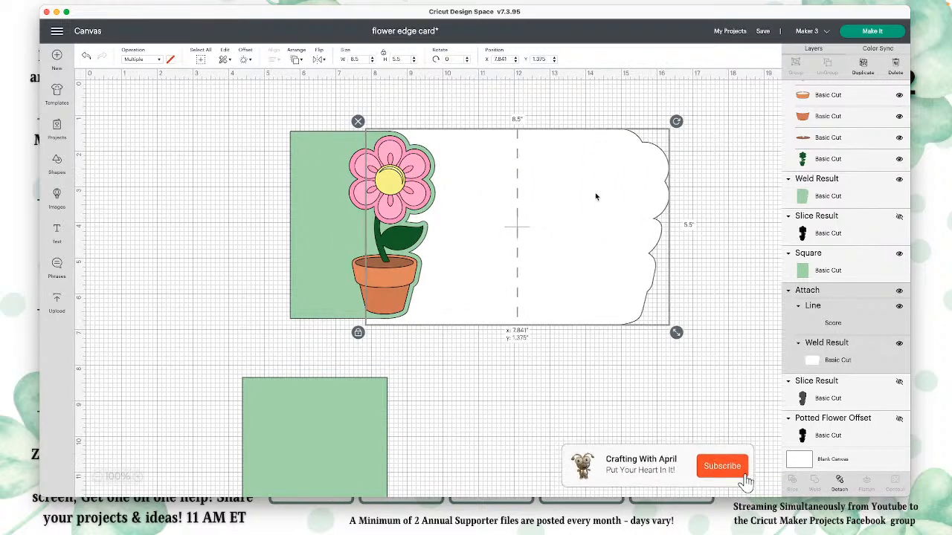
left_click_drag(596, 196, 663, 198)
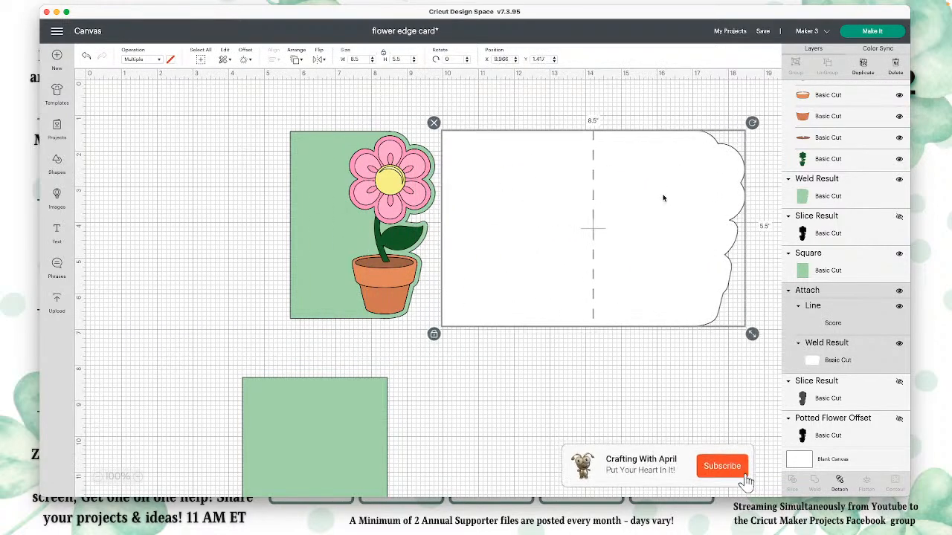
left_click(323, 61)
left_click(344, 73)
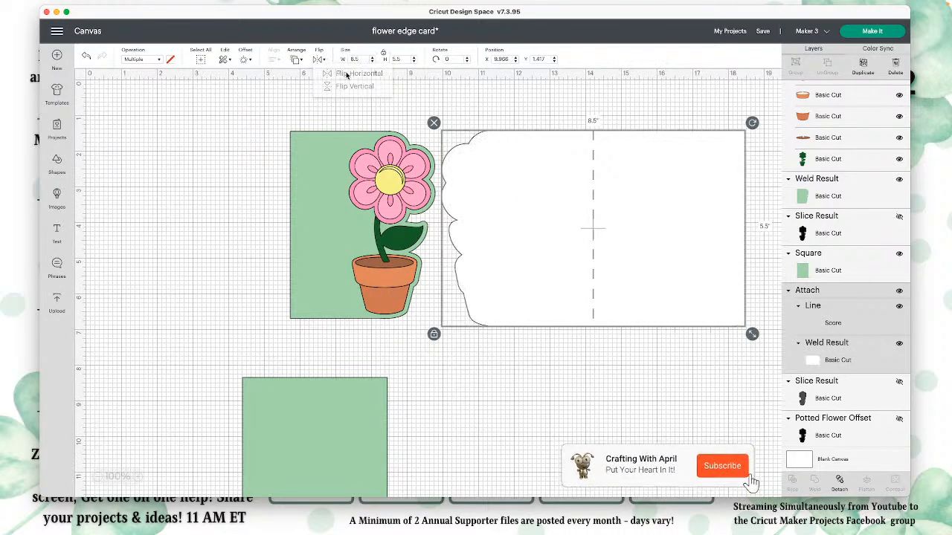
left_click_drag(655, 170, 674, 172)
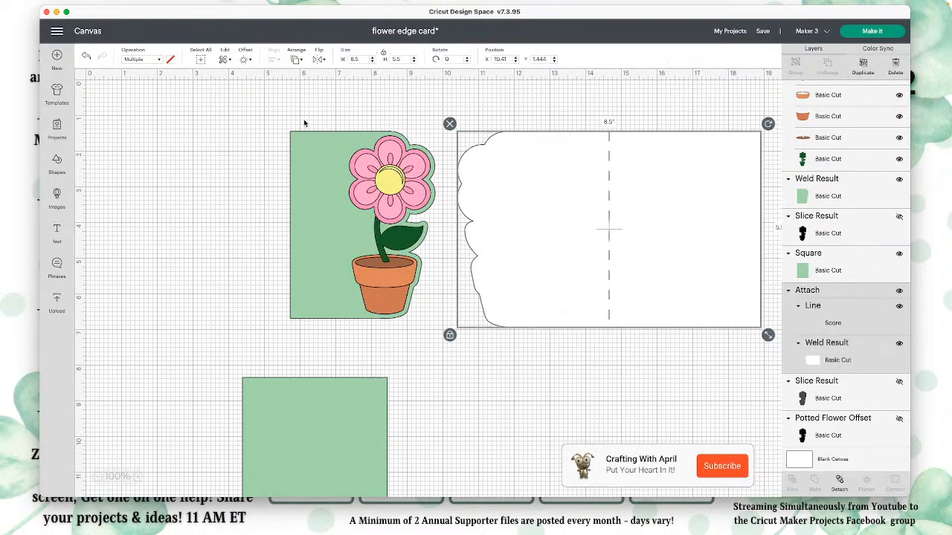
Step: Move the green panel with its flower toward the canvas's left side and place the flipped card base beside it
left_click_drag(301, 121, 241, 192)
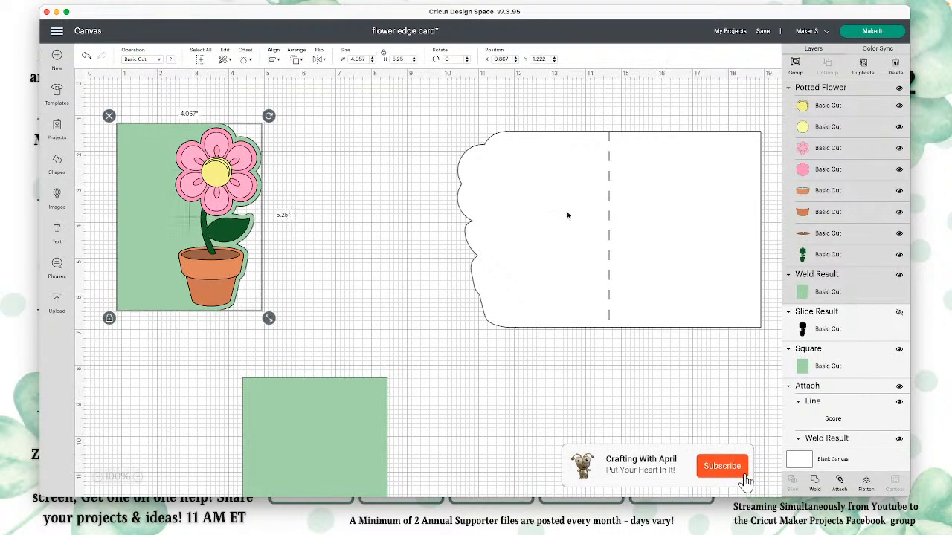
left_click_drag(567, 211, 395, 204)
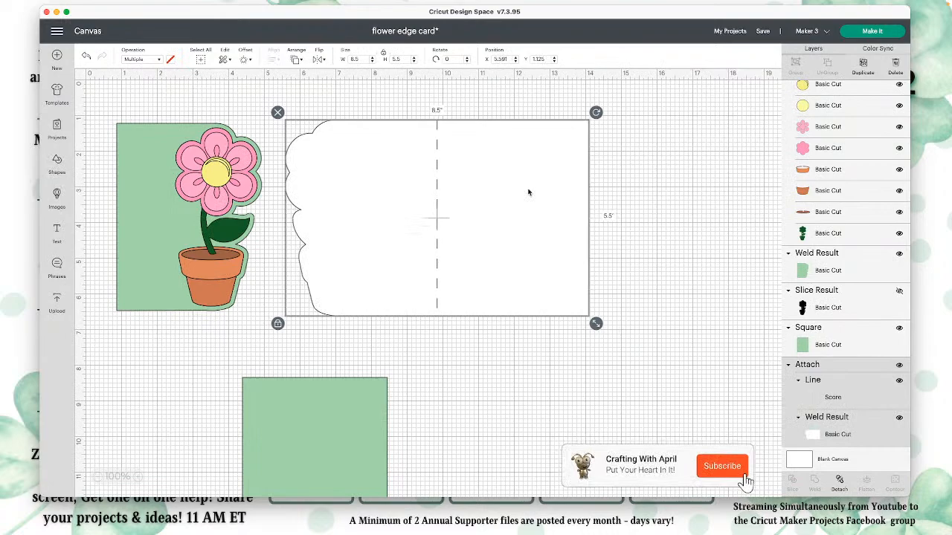
left_click(151, 190)
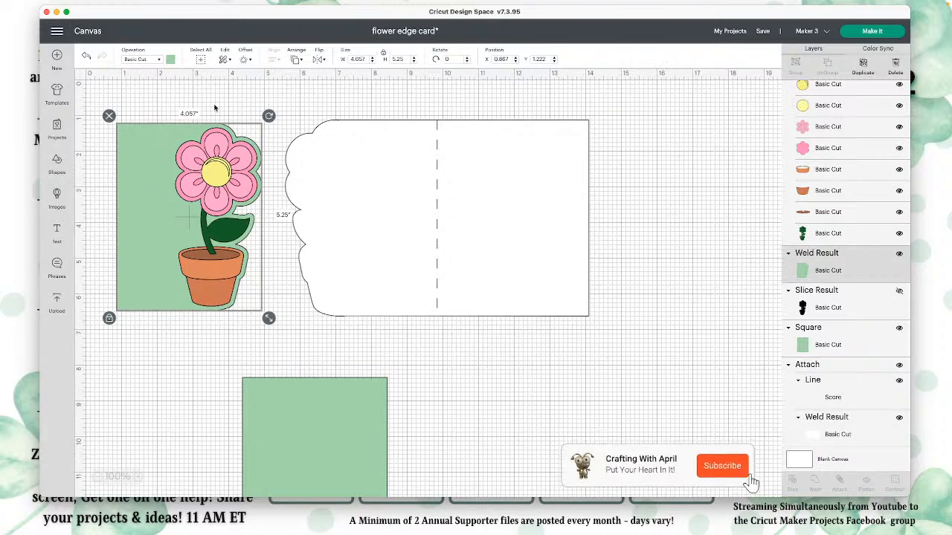
left_click(512, 163)
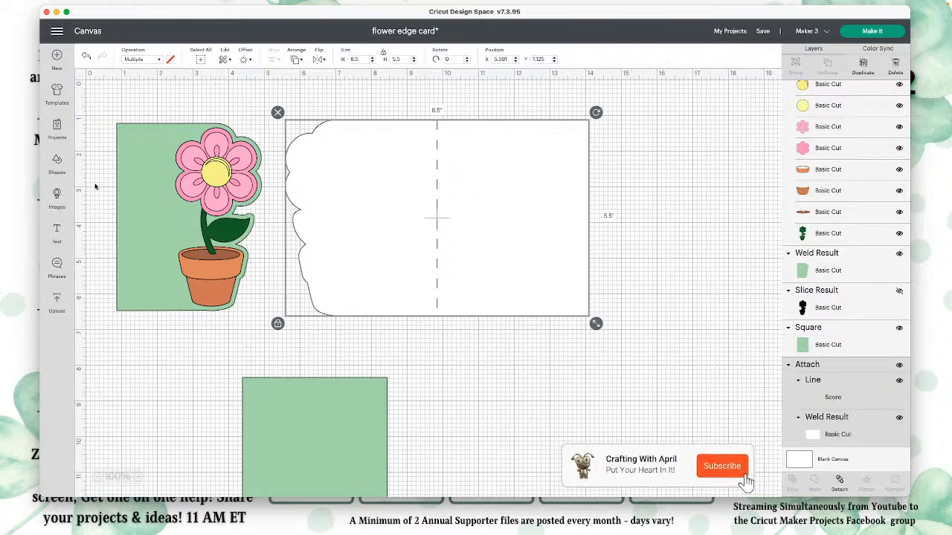
Step: Search the Cricut image library for "best mom ever"
left_click(56, 195)
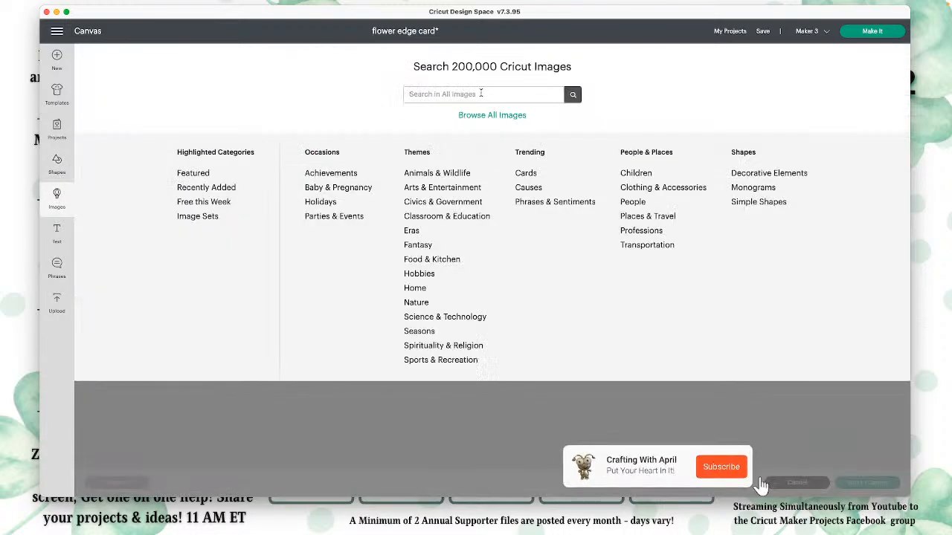
type("best mom")
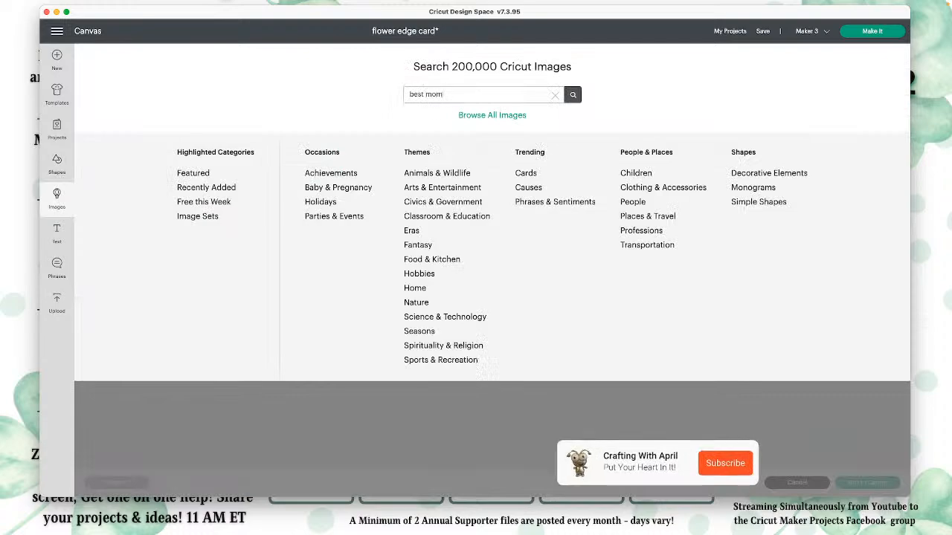
type(" ever")
key("Return")
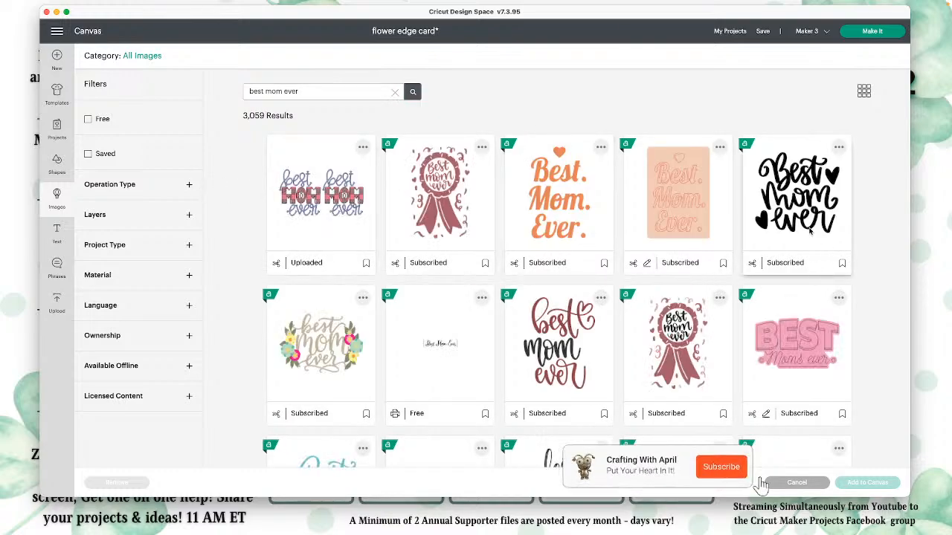
Step: Add the black block-lettered "BEST. MOM. EVER." image and the free script "Best Mom Ever" image to the canvas
scroll(809, 232, "down", 4)
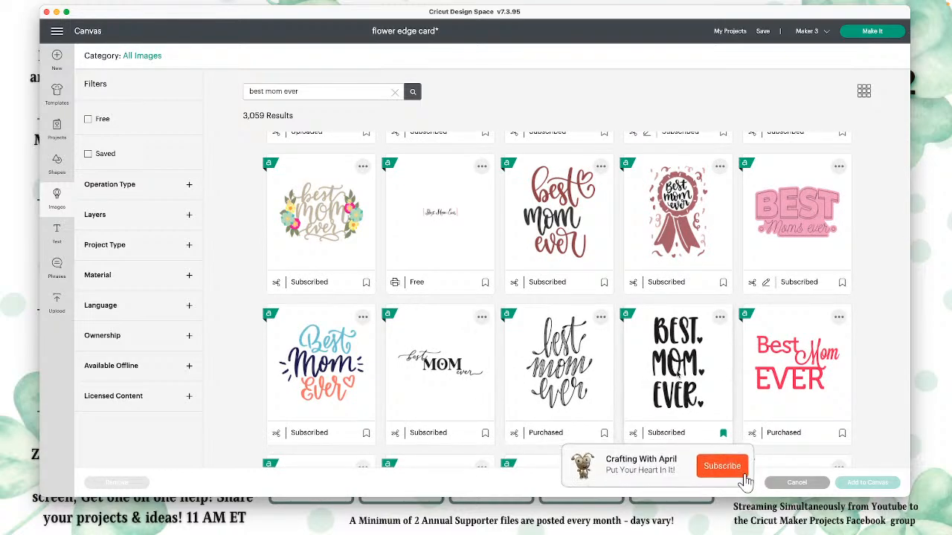
left_click(721, 432)
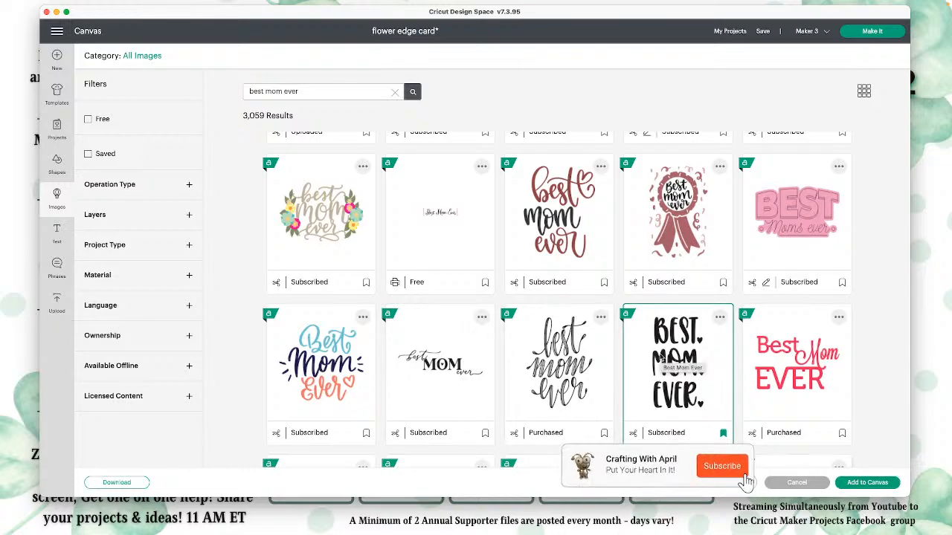
left_click(435, 232)
scroll(435, 232, "up", 1)
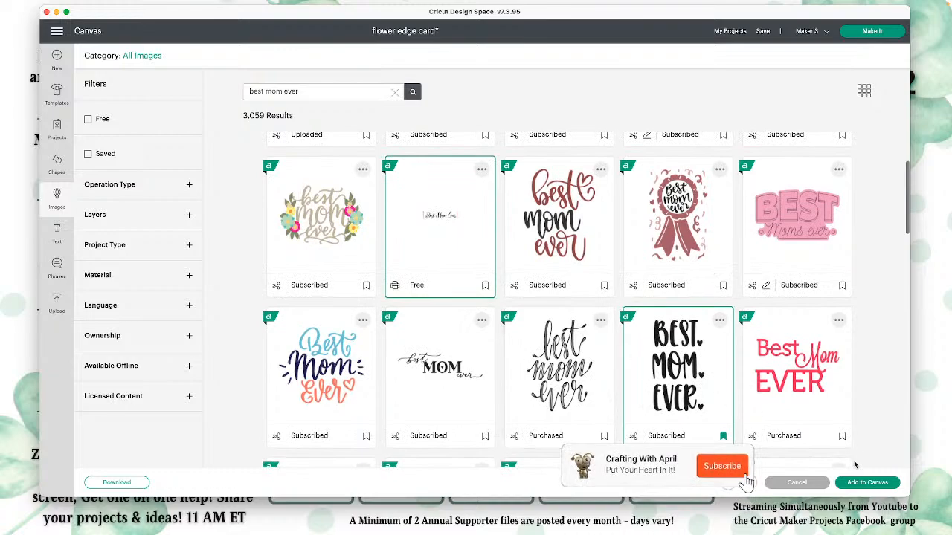
left_click(866, 483)
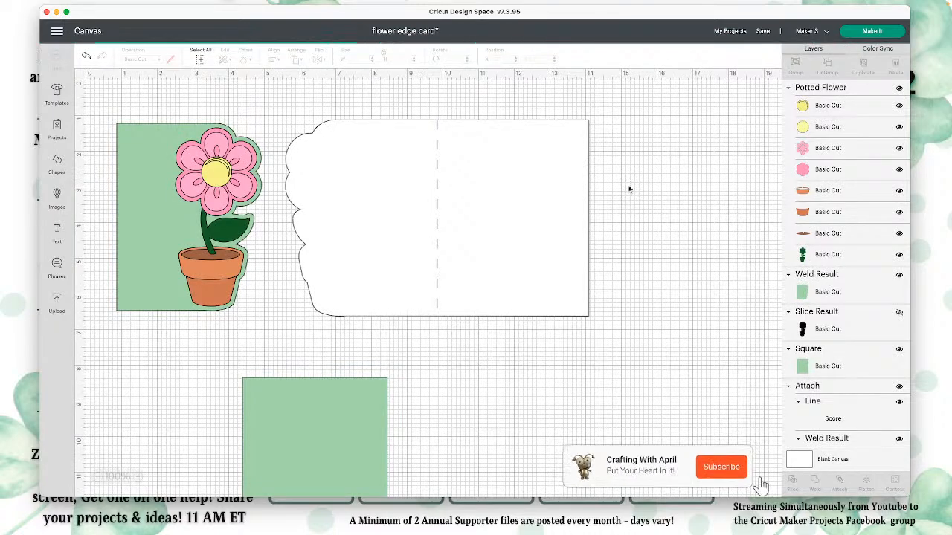
Step: Move the script "Best Mom Ever" banner below the card base and color the blank canvas gray
left_click_drag(397, 182, 655, 428)
left_click(644, 208)
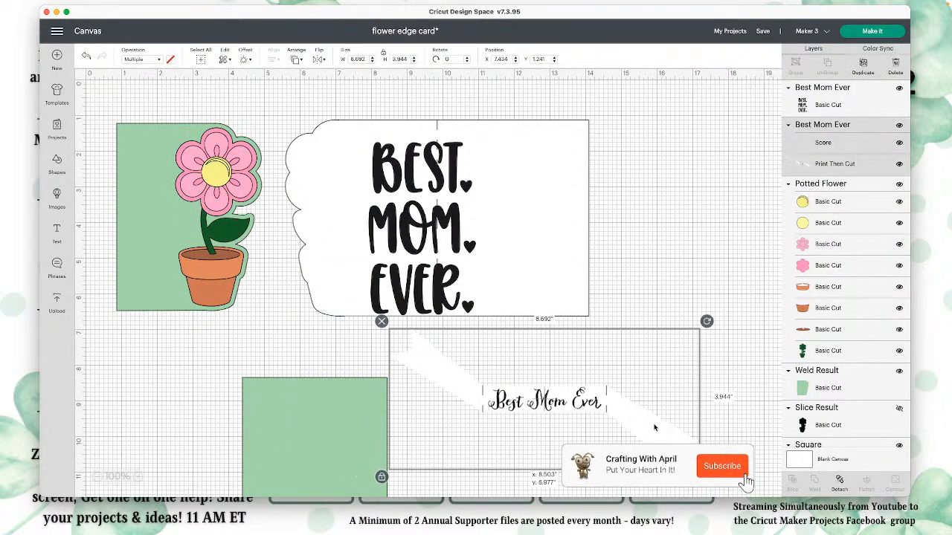
left_click(80, 76)
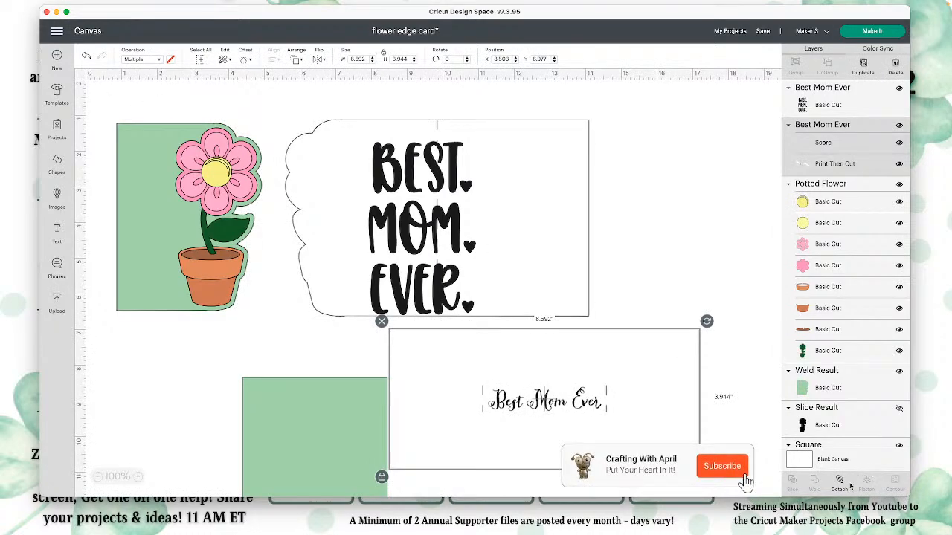
left_click(805, 456)
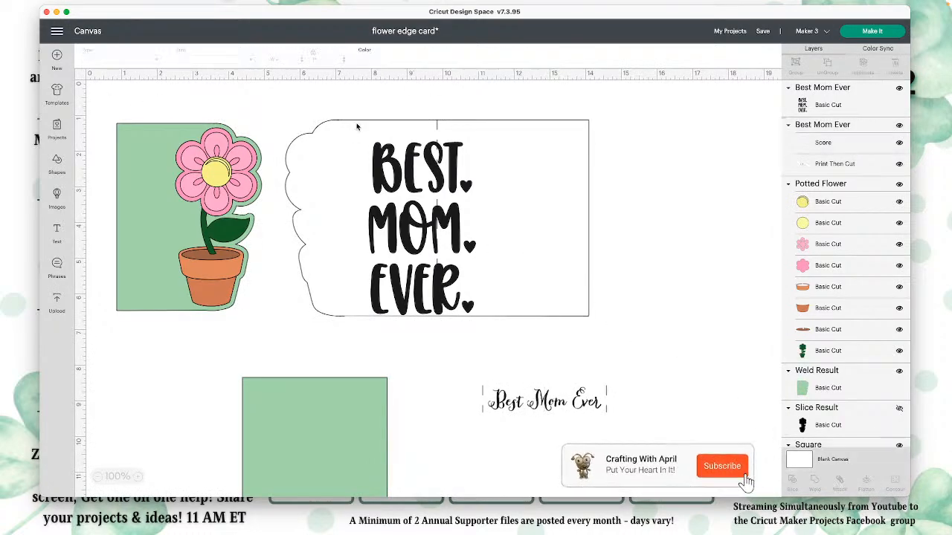
left_click(365, 59)
left_click(397, 158)
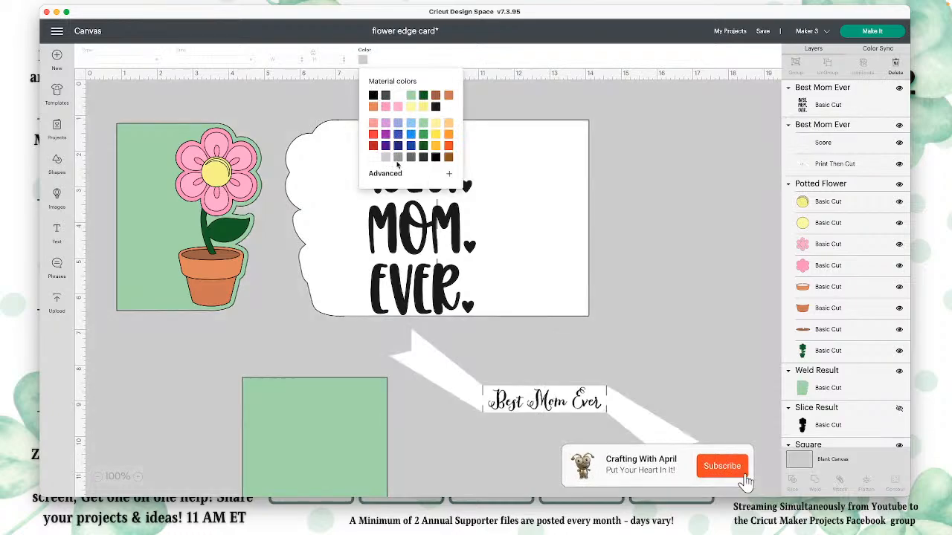
Step: Delete the script "Best Mom Ever" banner from the canvas
left_click(697, 283)
left_click_drag(643, 422, 621, 398)
left_click(357, 298)
Step: Shrink the black "BEST. MOM. EVER." sentiment to about 1.18 × 1.92 inches and place it left of the flower on the green panel
left_click(451, 296)
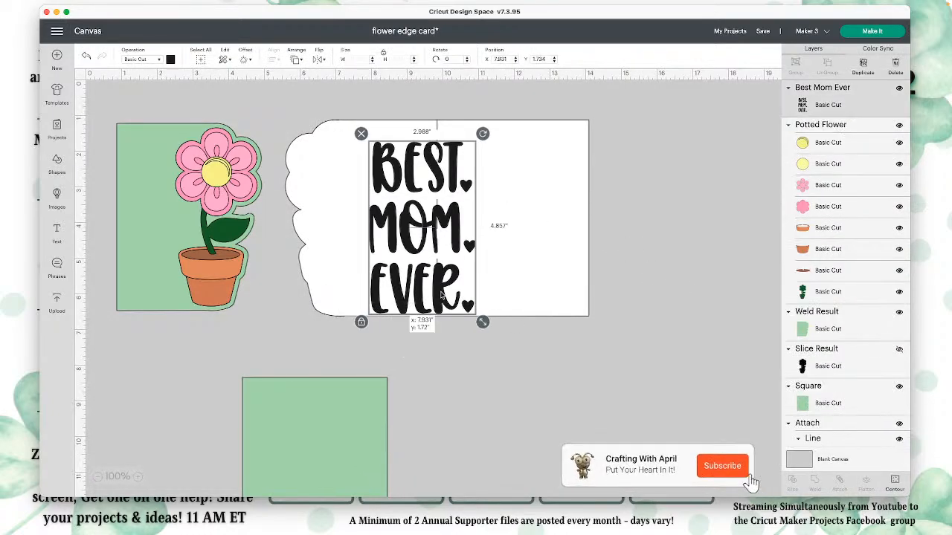
left_click_drag(476, 313, 175, 264)
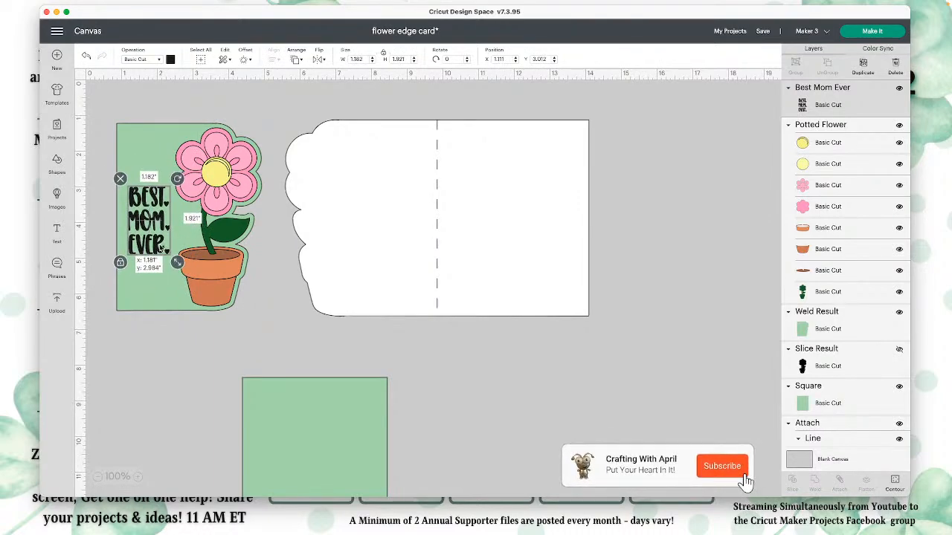
left_click(152, 322)
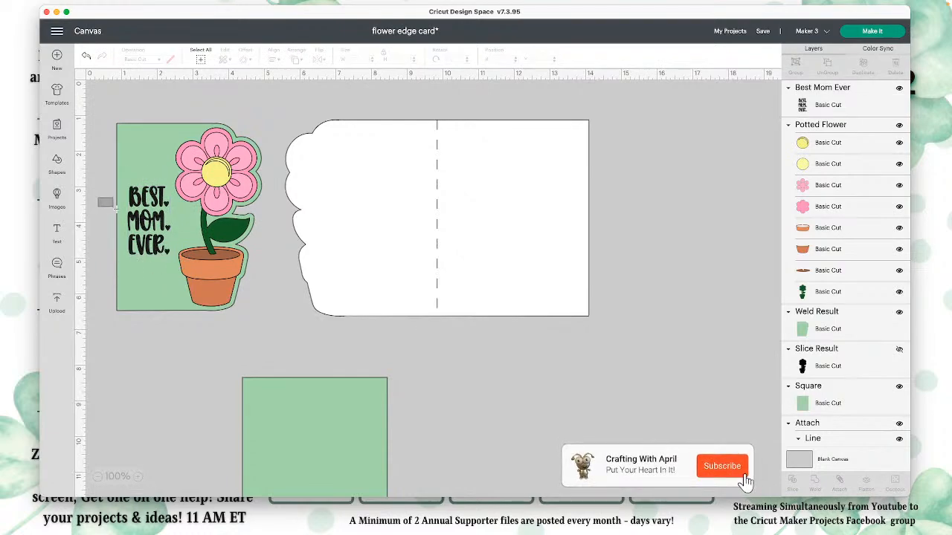
Step: Recolor the shaped green panel behind the sentiment and flower white
left_click_drag(143, 225, 145, 225)
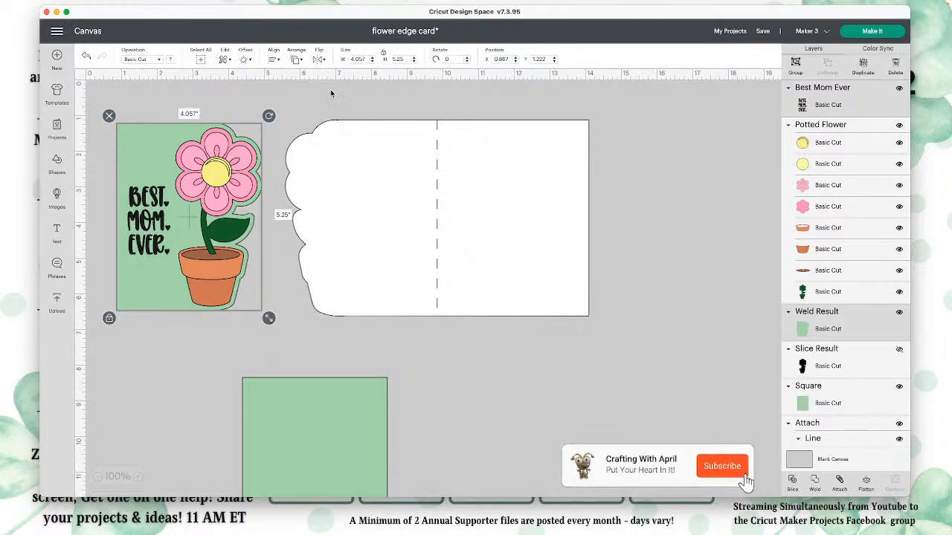
left_click(156, 130)
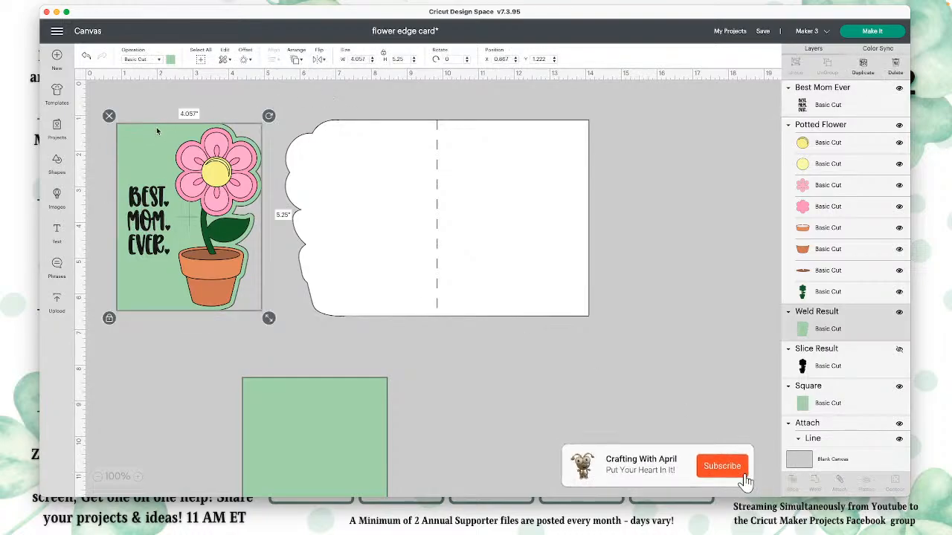
left_click(170, 60)
left_click(206, 102)
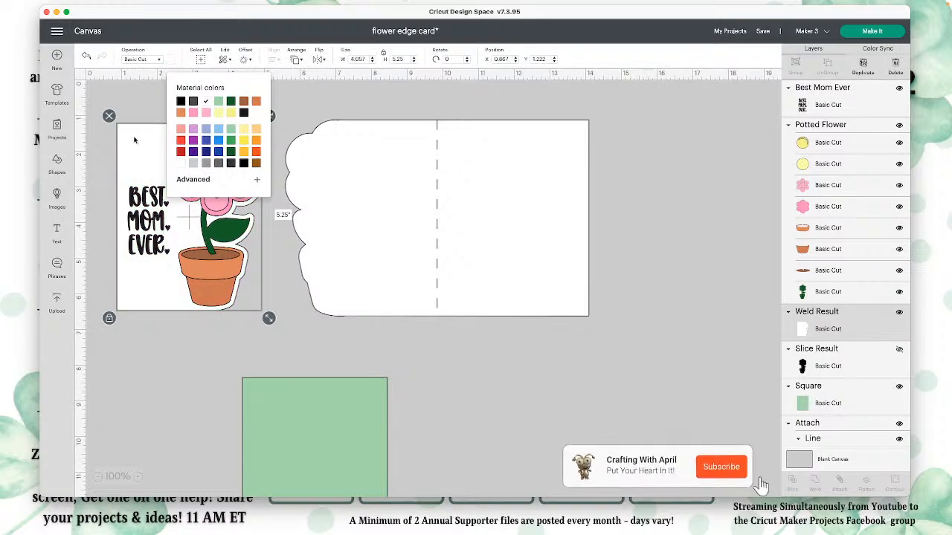
Step: Flatten the sentiment and the white shaped panel into one Print Then Cut image and adjust its position slightly
left_click(117, 96)
left_click_drag(116, 102, 143, 223)
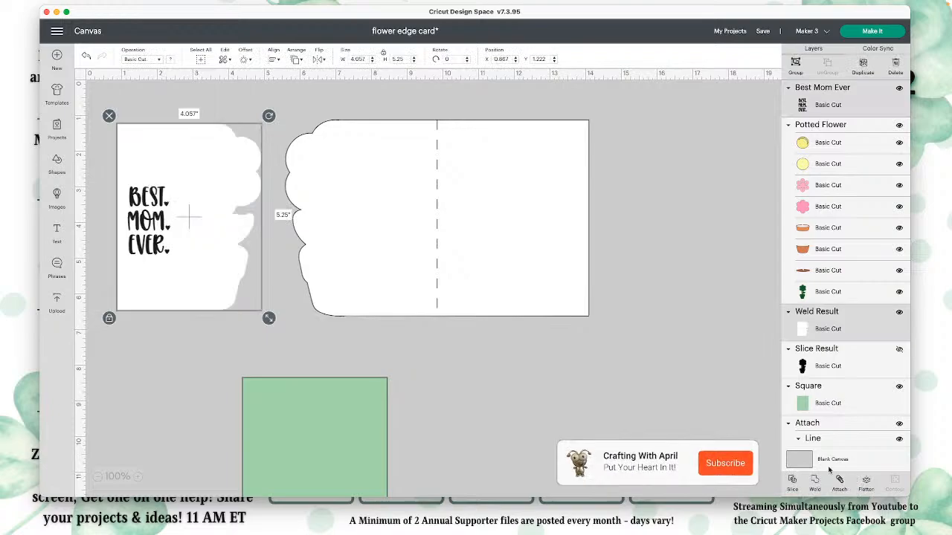
mouse_move(191, 217)
left_mouse_down()
mouse_move(315, 240)
mouse_move(205, 234)
mouse_move(184, 218)
left_mouse_up()
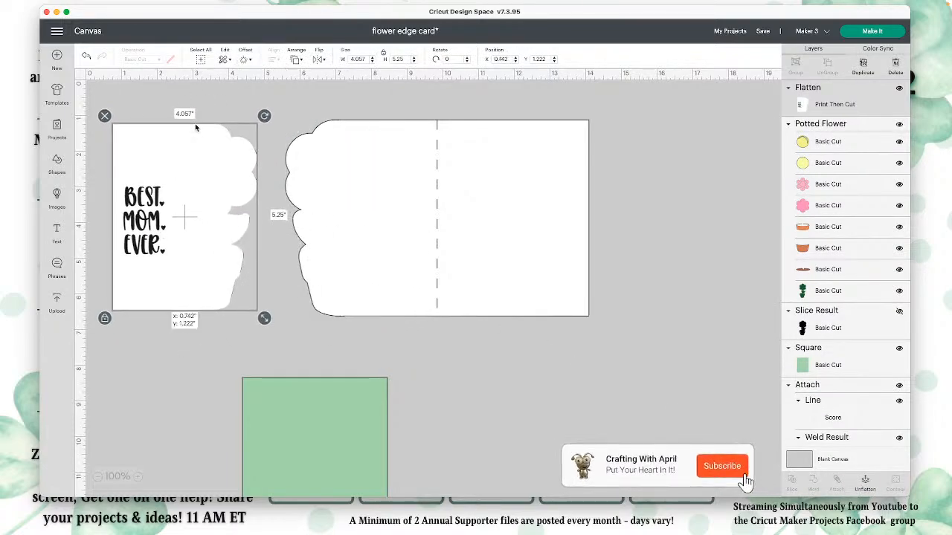
left_click_drag(195, 124, 199, 129)
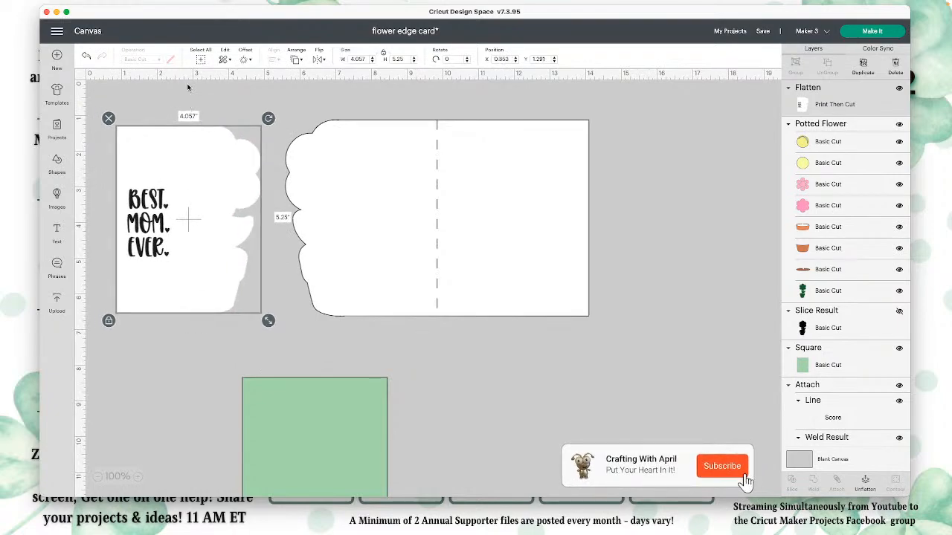
Step: Send the flattened sentiment panel to the back and nudge the potted flower into place over it
left_click(296, 60)
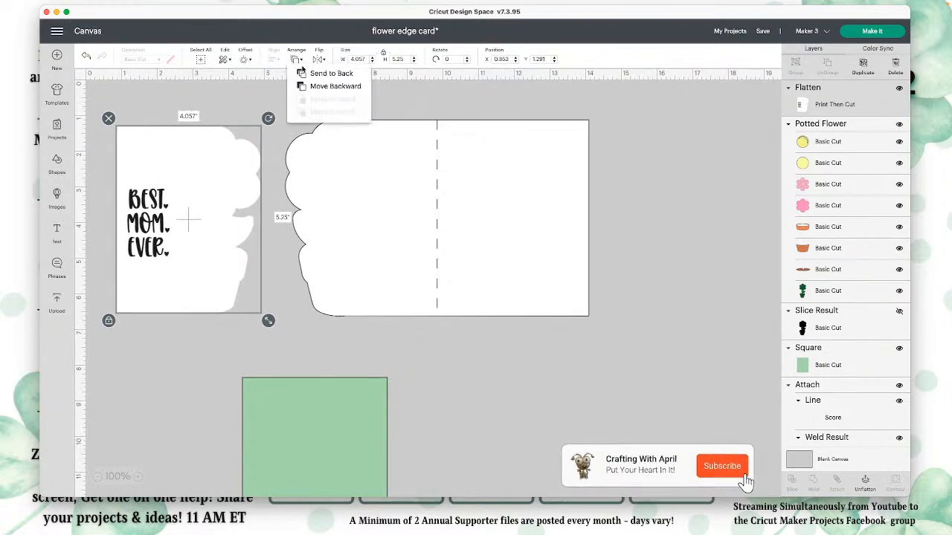
left_click(322, 75)
left_click(227, 158)
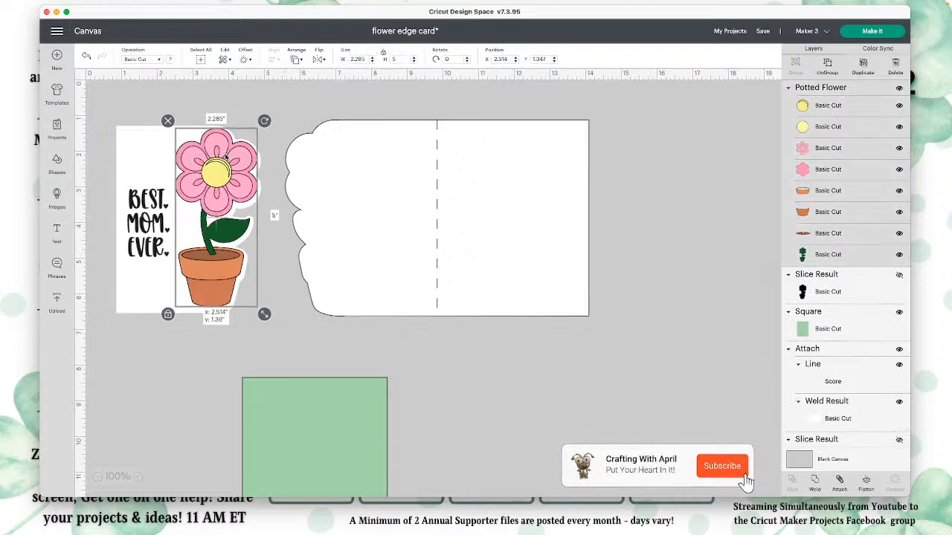
left_click(672, 289)
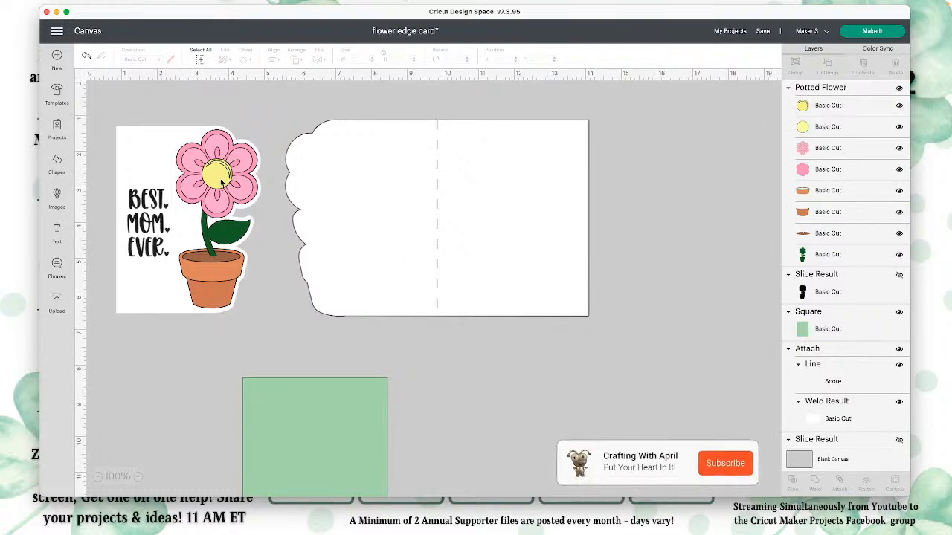
mouse_move(222, 179)
left_mouse_down()
mouse_move(222, 208)
mouse_move(220, 179)
left_mouse_up()
Step: Move the green square onto the right half of the scored card base
left_click(300, 296)
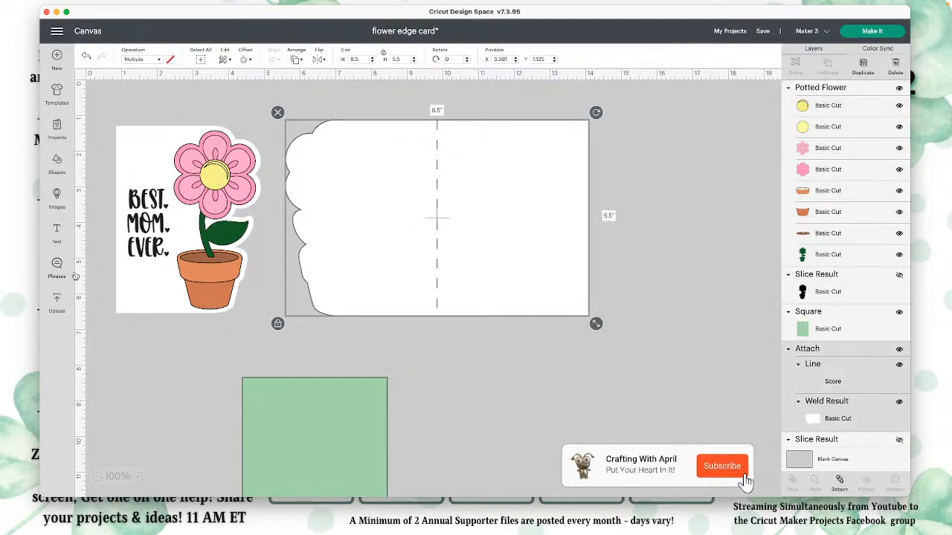
left_click_drag(304, 427, 503, 174)
left_click(355, 189)
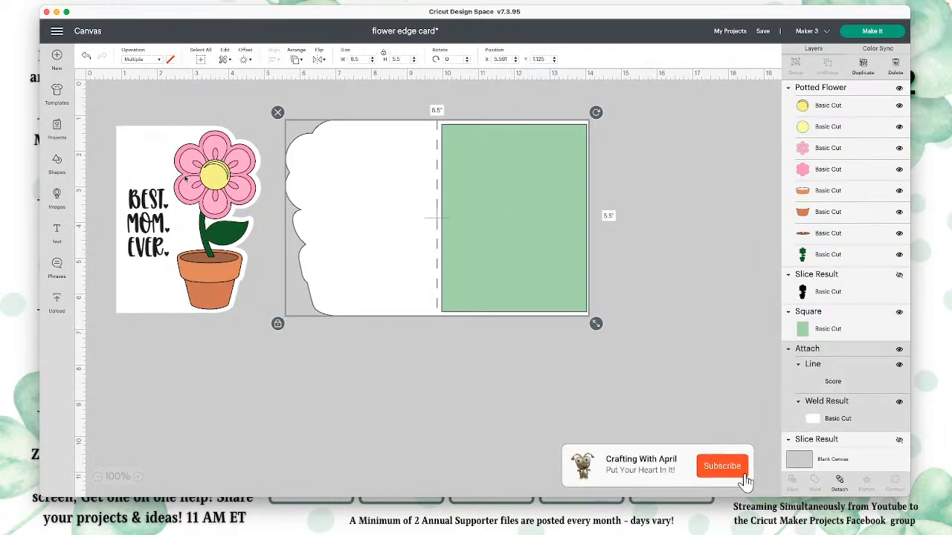
Step: Move the potted flower and flattened sentiment panel together onto the green square on the card base
left_click_drag(132, 110, 559, 204)
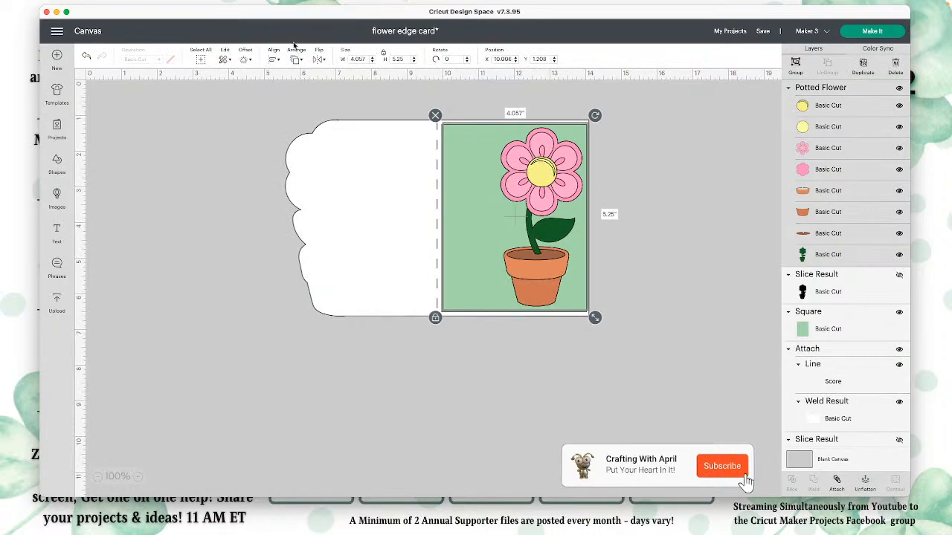
left_click(300, 62)
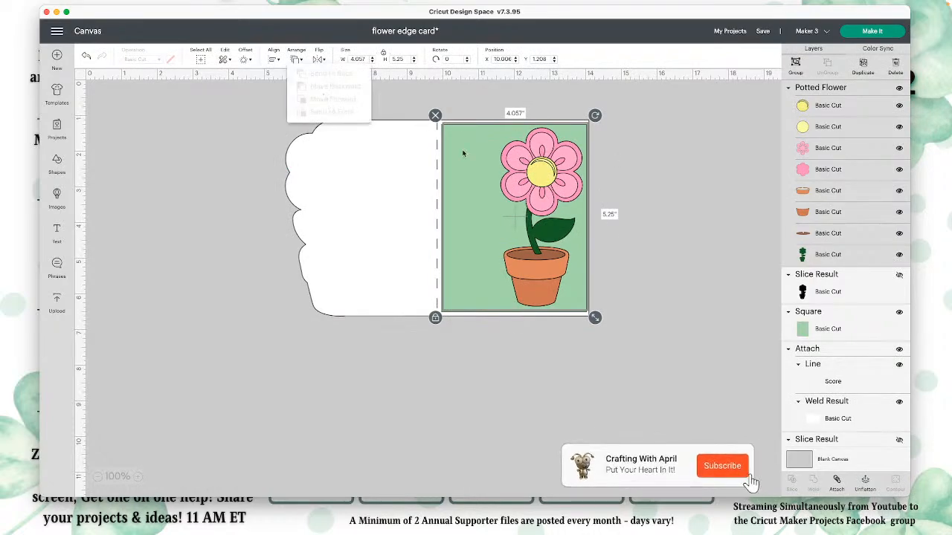
Step: Move the potted flower off the card, shift the green square down and right, and bring the square to the front
left_click(659, 193)
left_click_drag(502, 206, 545, 240)
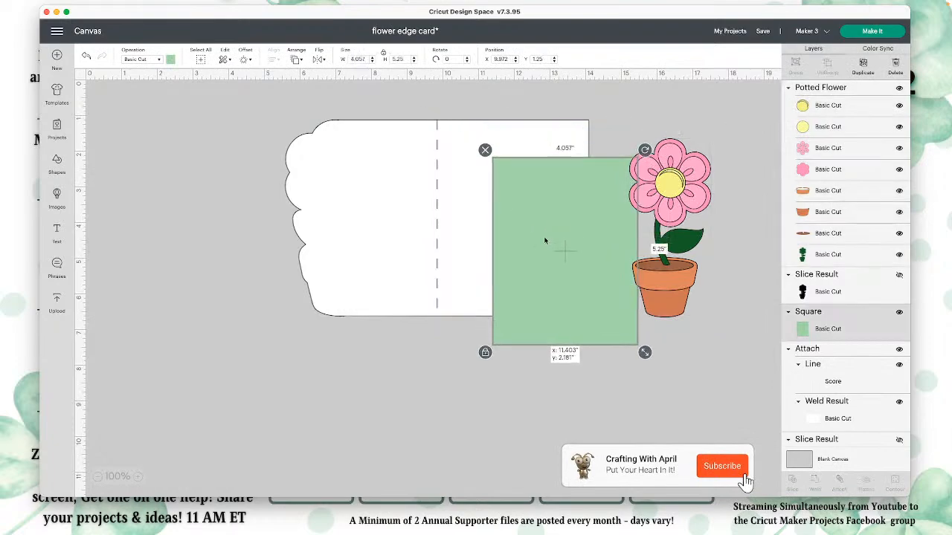
left_click(296, 59)
left_click(319, 73)
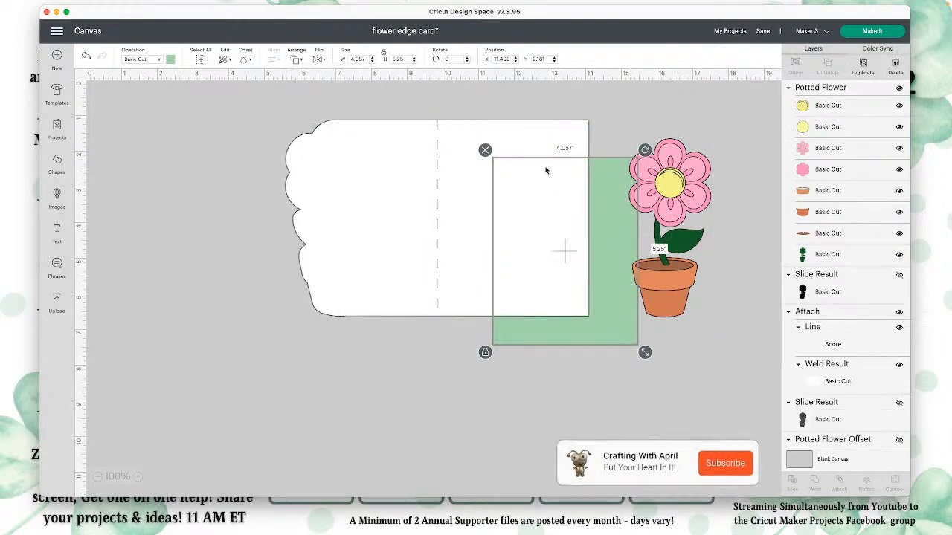
left_click(296, 59)
left_click(350, 113)
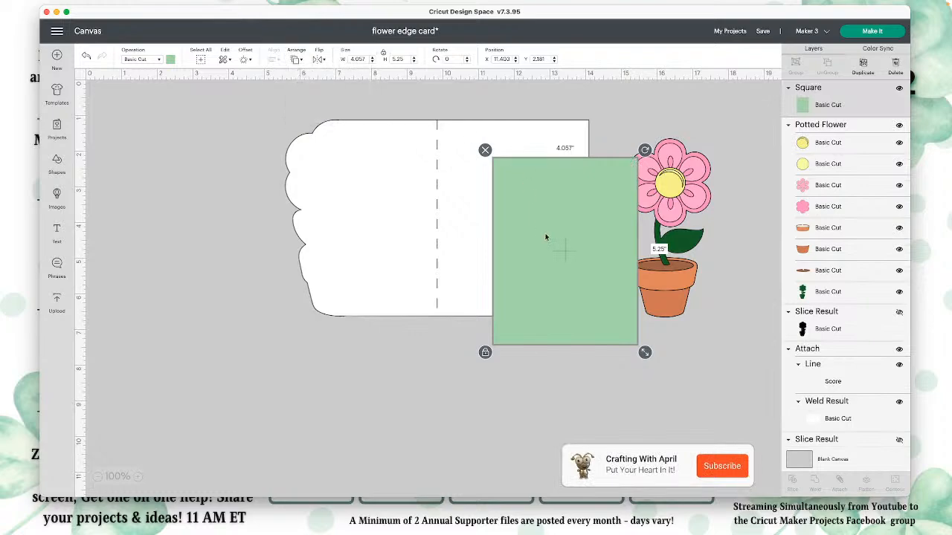
Step: Move the card base down and the green square to the left to uncover the flattened sentiment panel
left_click_drag(548, 238, 505, 204)
left_click(395, 196, "shift")
left_click_drag(395, 197, 399, 287)
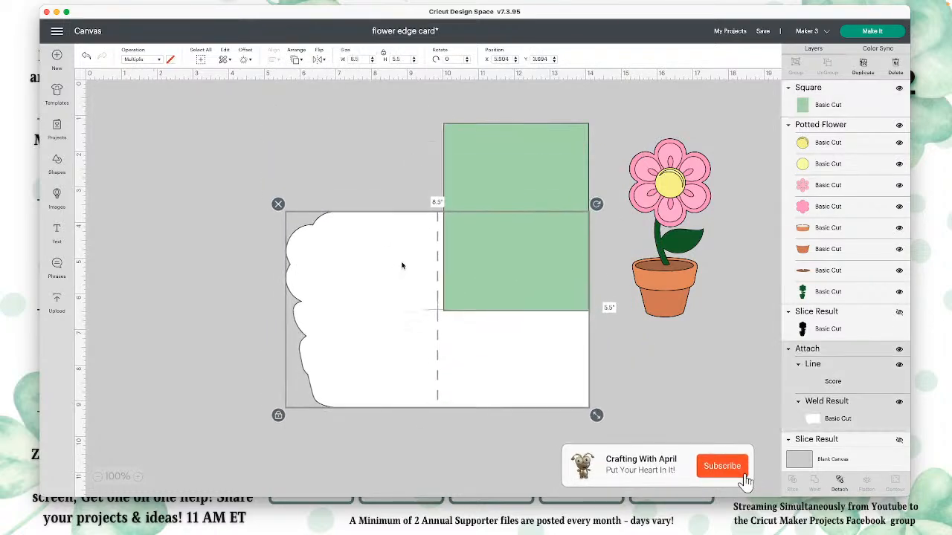
left_click_drag(459, 161, 304, 139)
Step: Bring the flattened sentiment panel to the front of the stack
left_click(491, 148)
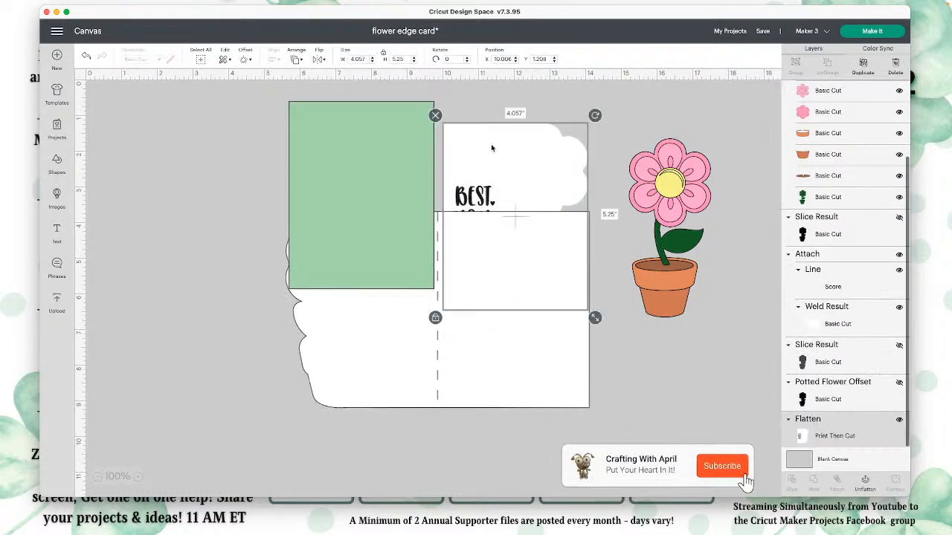
left_click(296, 60)
left_click(313, 111)
Step: Place the green square on the card base's right half and align the flattened sentiment panel over it
left_click_drag(389, 256, 521, 365)
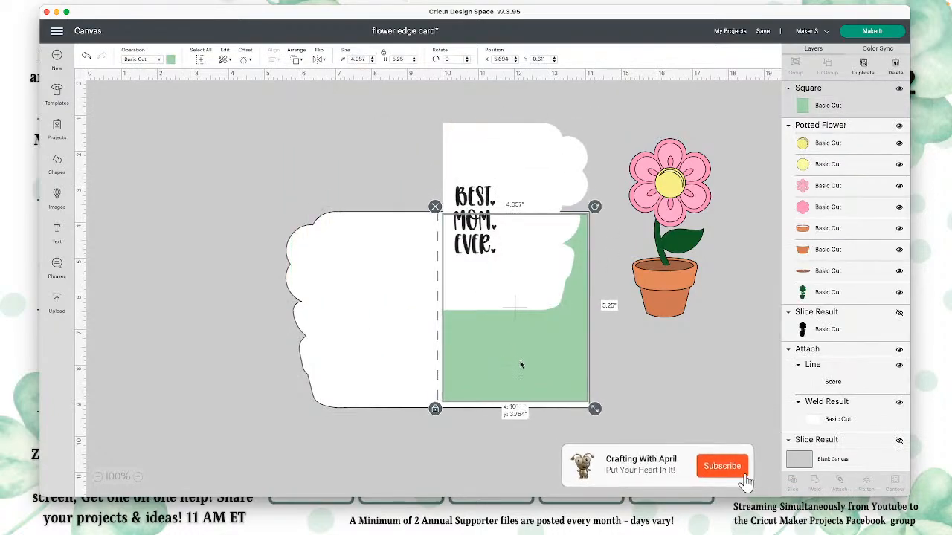
left_click_drag(513, 158, 512, 248)
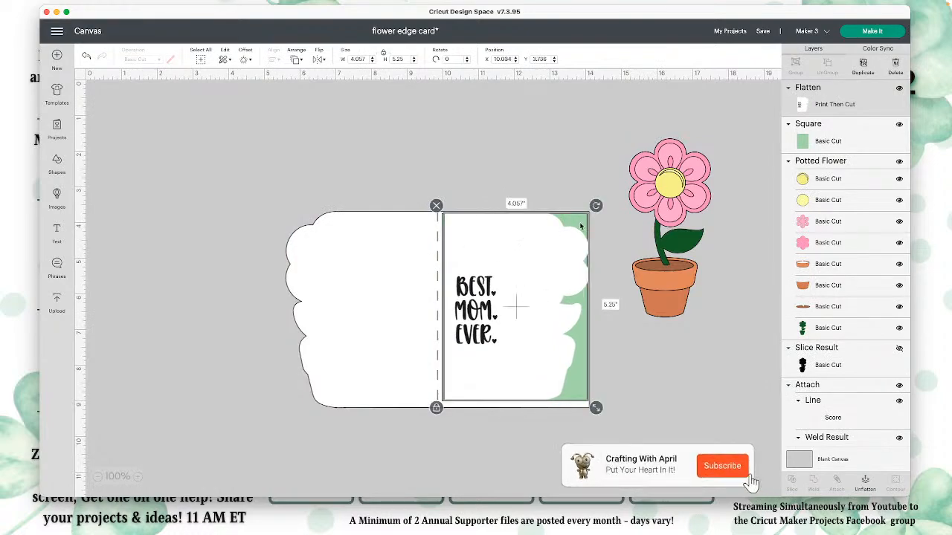
left_click_drag(528, 299, 526, 299)
left_click_drag(583, 364, 557, 357)
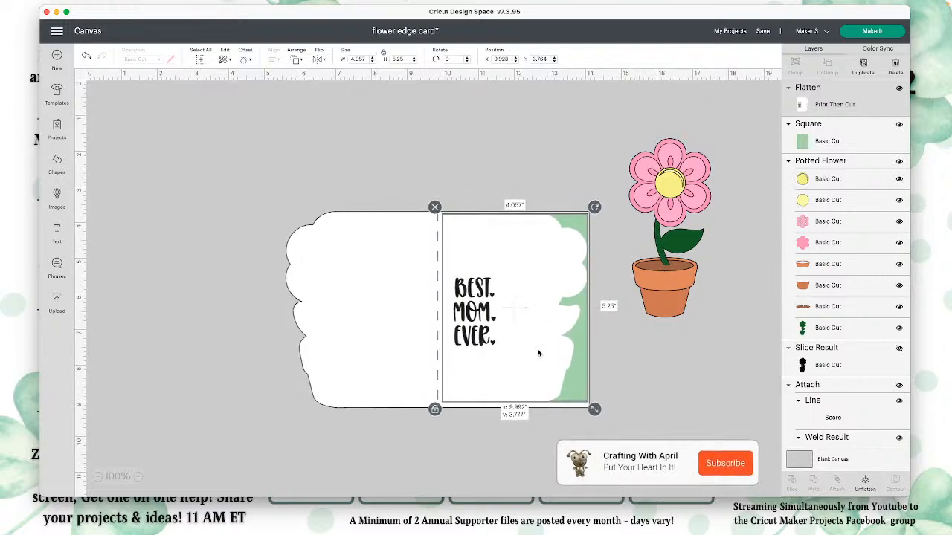
Step: Bring the potted flower to the front and place it along the shaped edge of the sentiment panel
left_click_drag(653, 287, 606, 336)
left_click(296, 58)
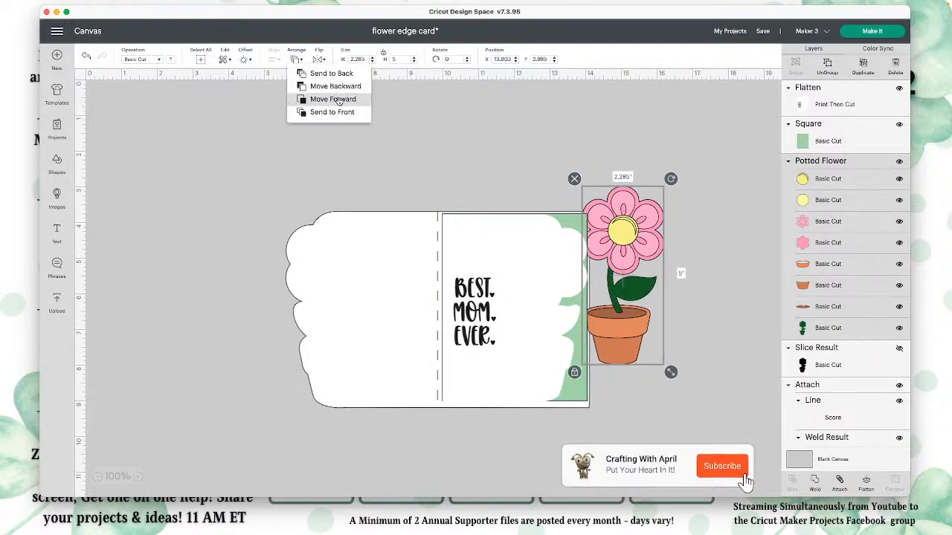
left_click(310, 112)
left_click_drag(637, 250, 556, 283)
left_click(646, 281)
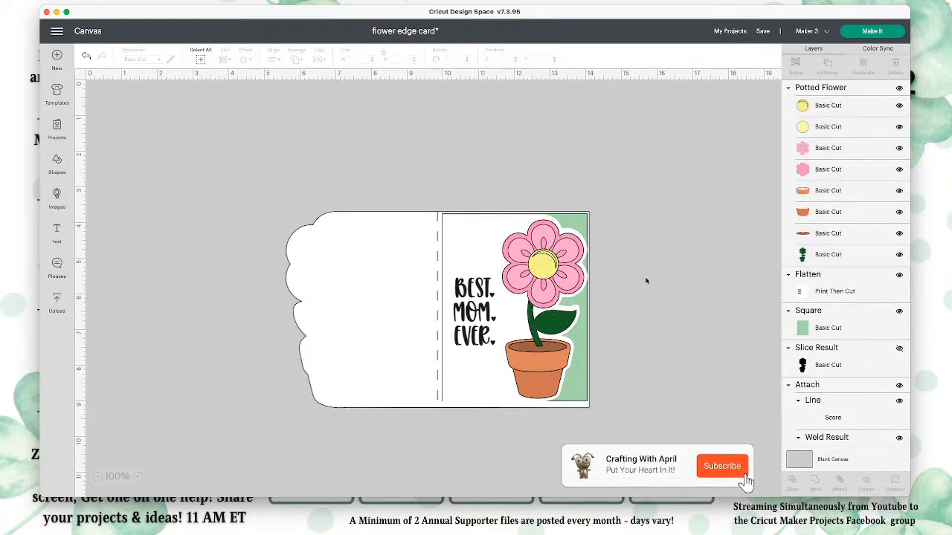
Step: Nudge the flattened sentiment panel so it sits evenly over the green square on the card's right half
left_click(582, 226)
left_click(583, 220)
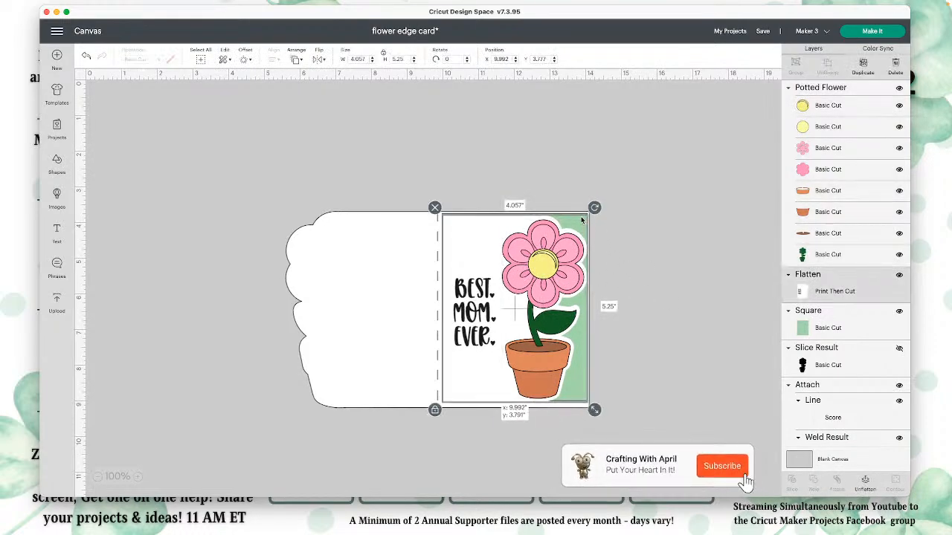
left_click_drag(582, 220, 582, 222)
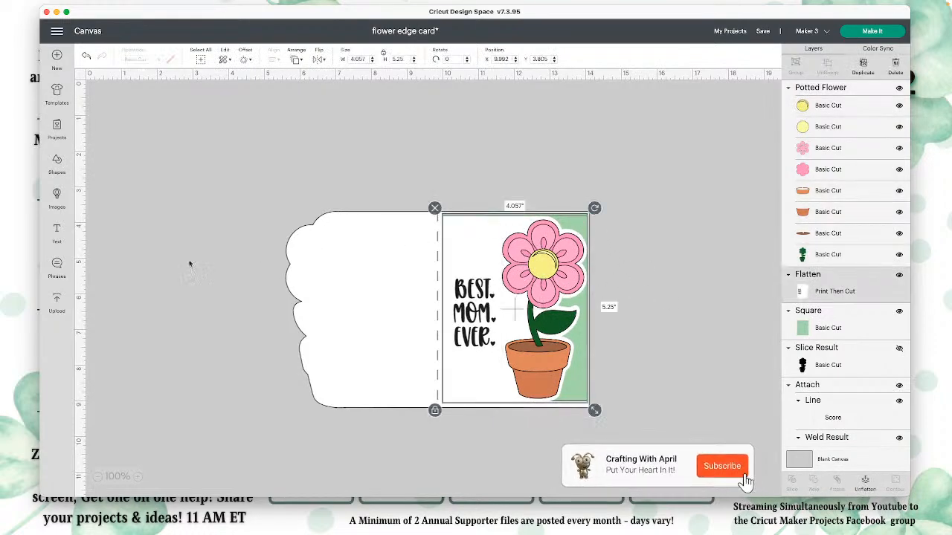
Step: Add a square, colour it light gray, enlarge it to about 9.06 in and place it over the card's left half
left_click(74, 210)
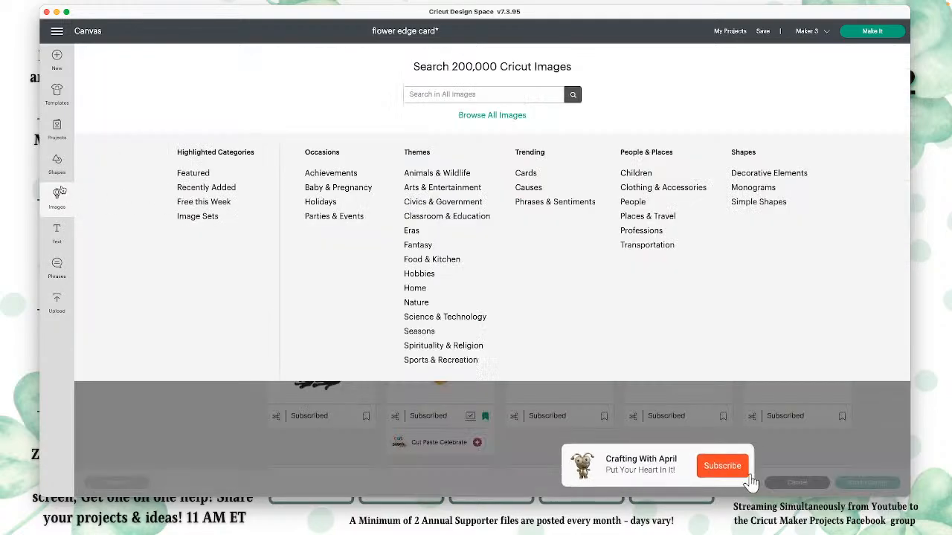
left_click(72, 181)
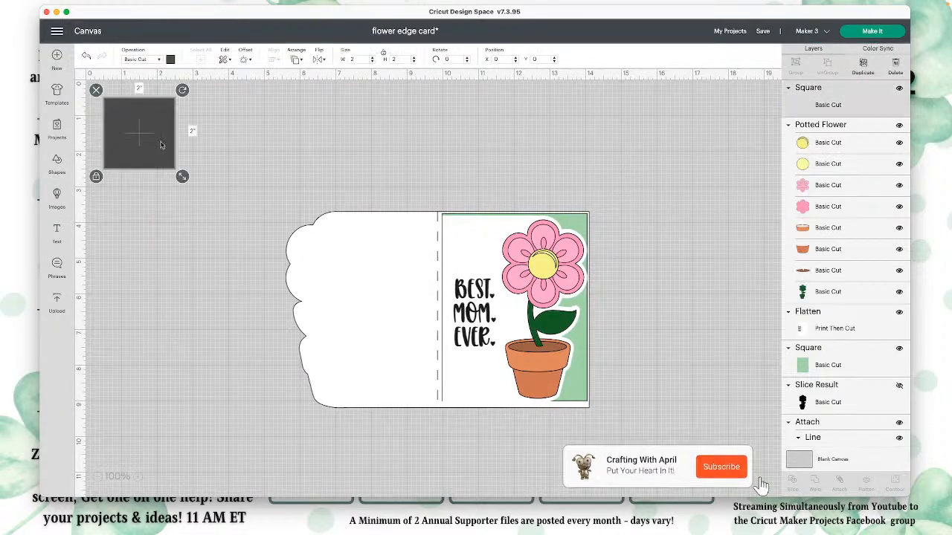
left_click(170, 59)
left_click(194, 163)
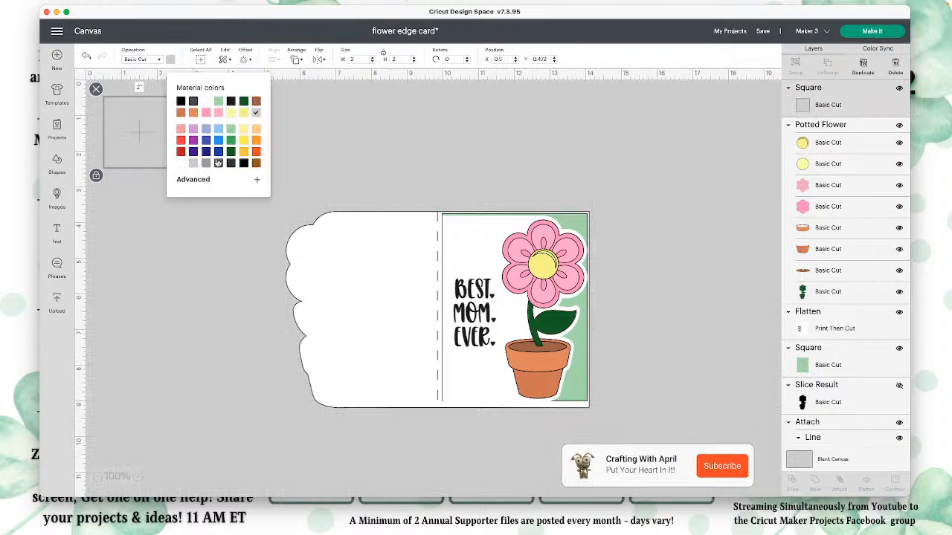
left_click_drag(183, 174, 359, 426)
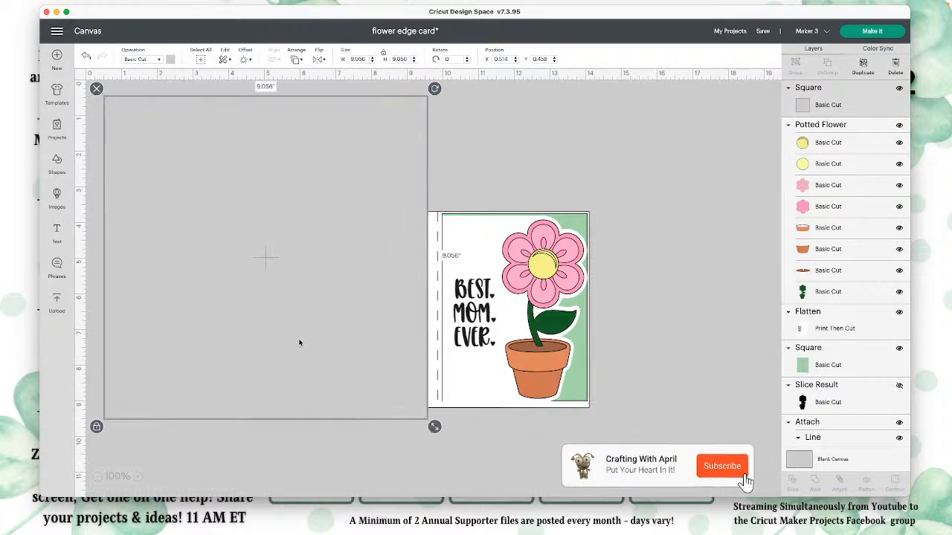
left_click_drag(300, 343, 310, 371)
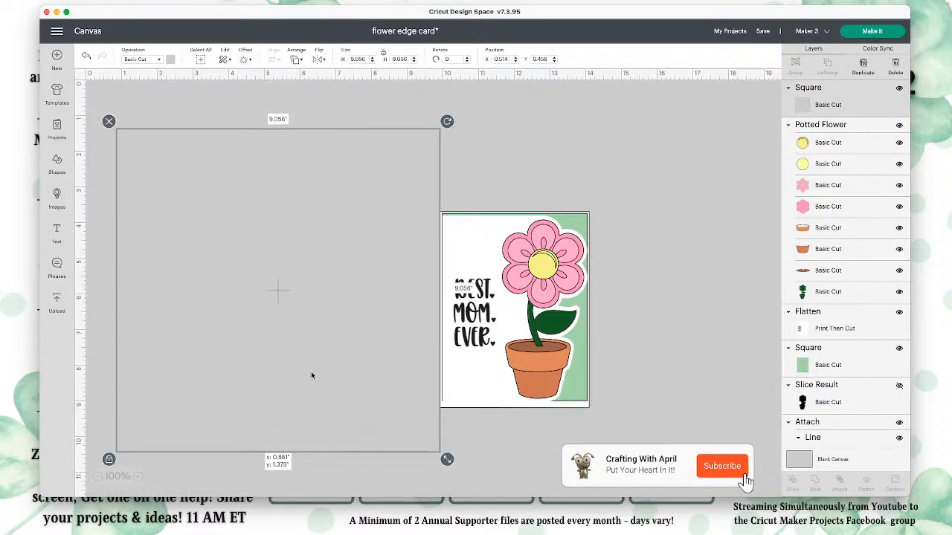
left_click(659, 308)
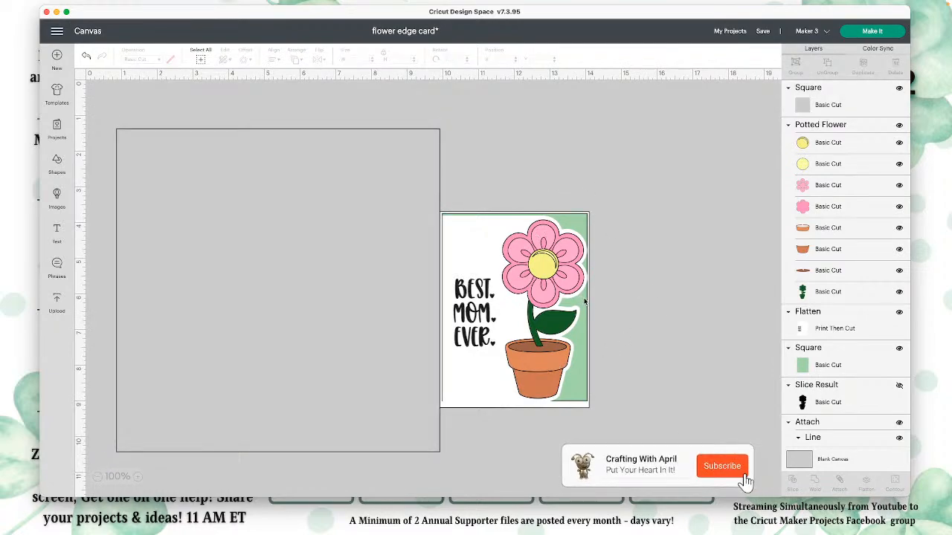
Step: Nudge the flattened sentiment panel slightly up and left, and delete the large gray square
left_click_drag(585, 225, 583, 220)
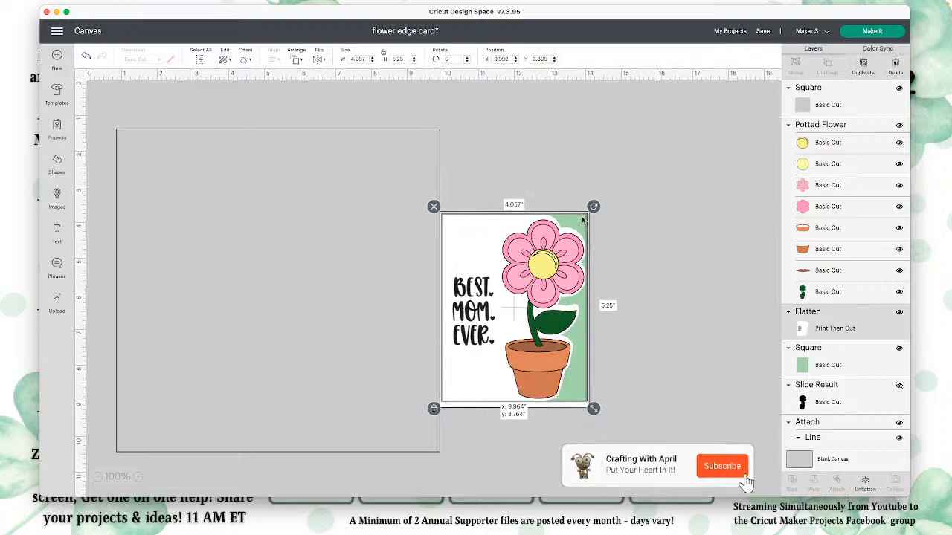
left_click(610, 272)
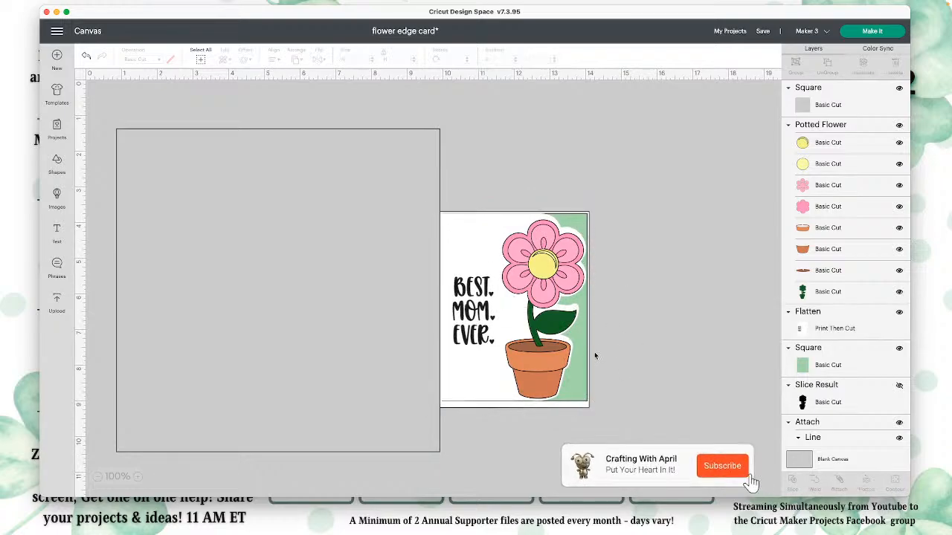
left_click(187, 138)
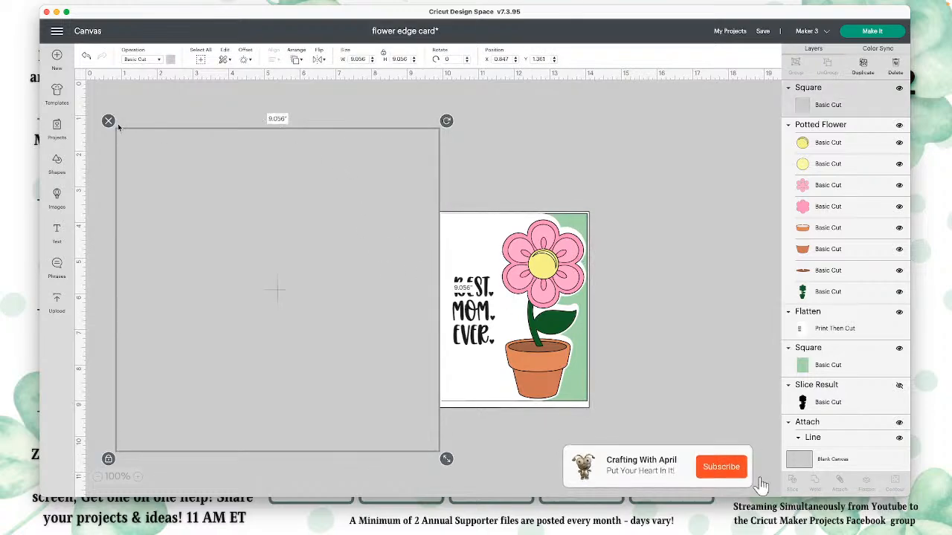
key("Delete")
Step: Move the flattened sentiment panel to the empty area left of the card base and place the potted flower on it
left_click_drag(464, 259, 151, 179)
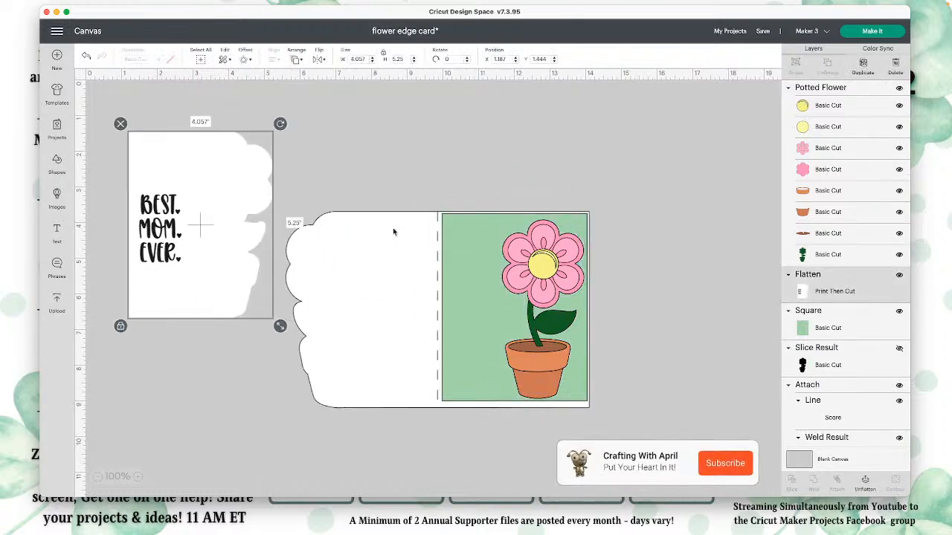
left_click_drag(556, 266, 243, 179)
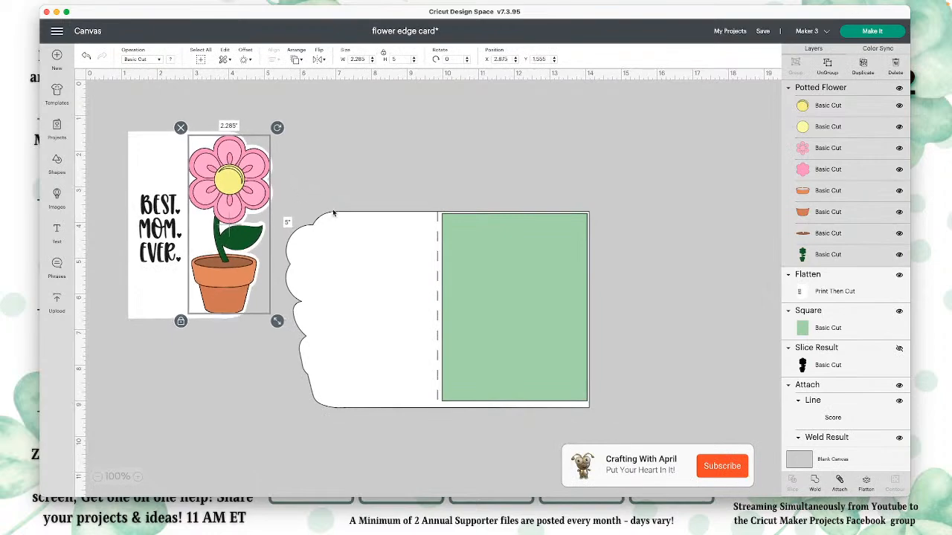
Step: Resize the green square without locked proportions to 1.5 in wide by 5.25 in high and align it along the card's right edge
left_click(498, 280)
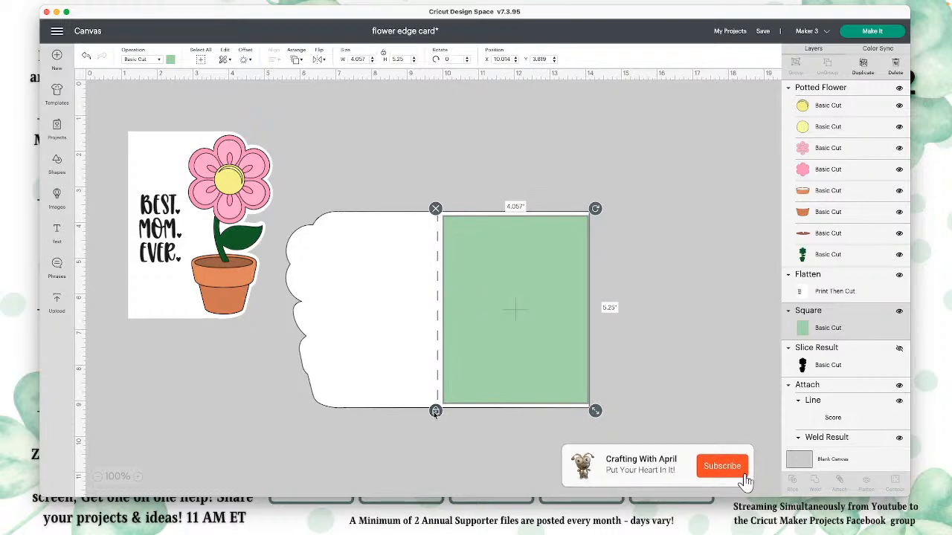
left_click_drag(595, 410, 507, 411)
left_click_drag(474, 372, 559, 372)
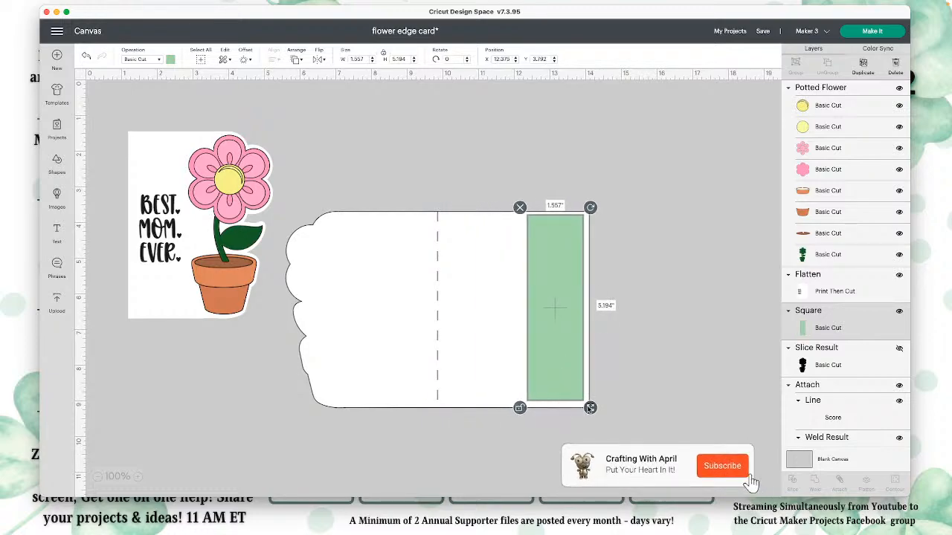
left_click_drag(588, 408, 590, 411)
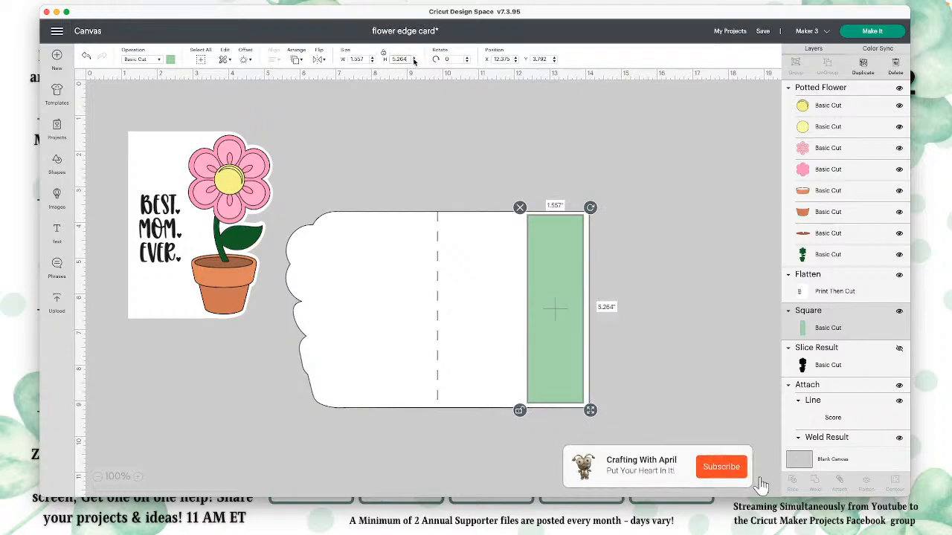
type("5.2")
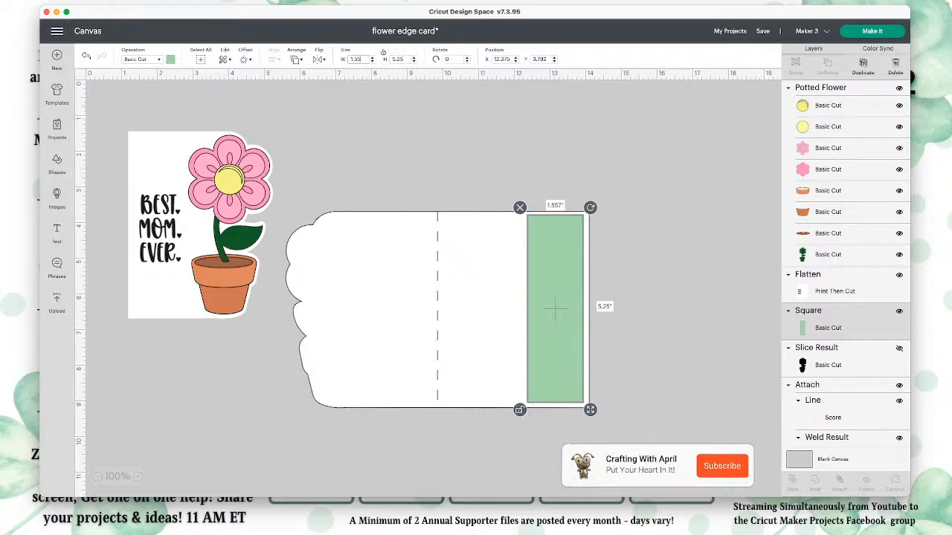
key("BackSpace")
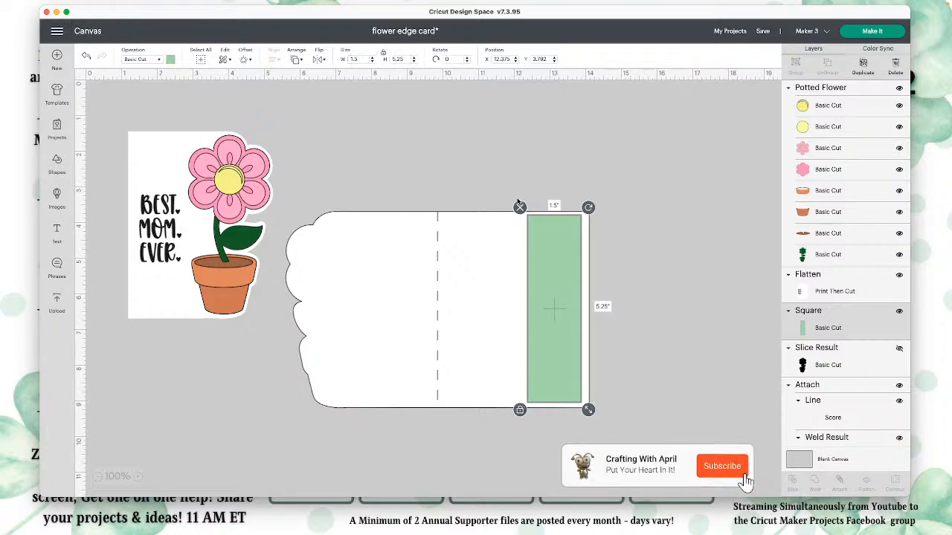
left_click_drag(537, 256, 544, 256)
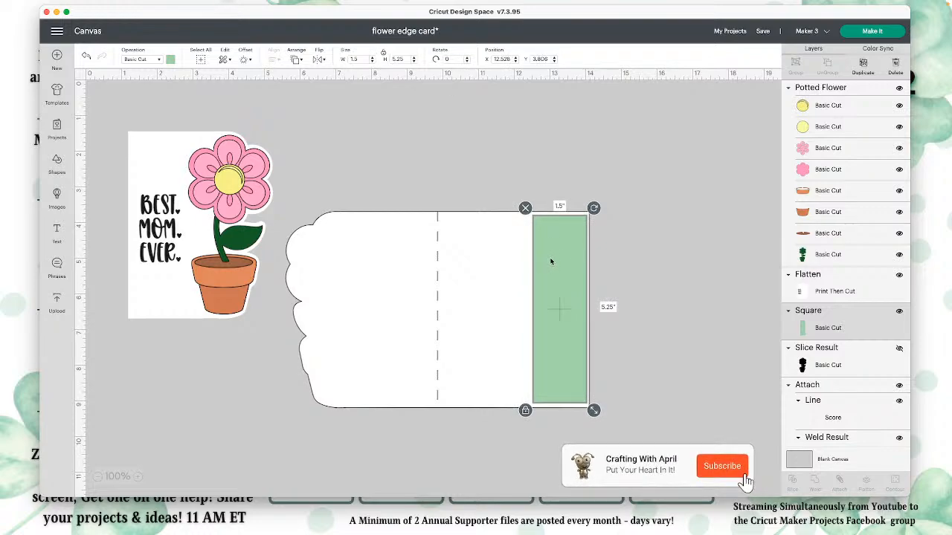
Step: Examine the cut, draw and print operations available for the potted flower
left_click(250, 216)
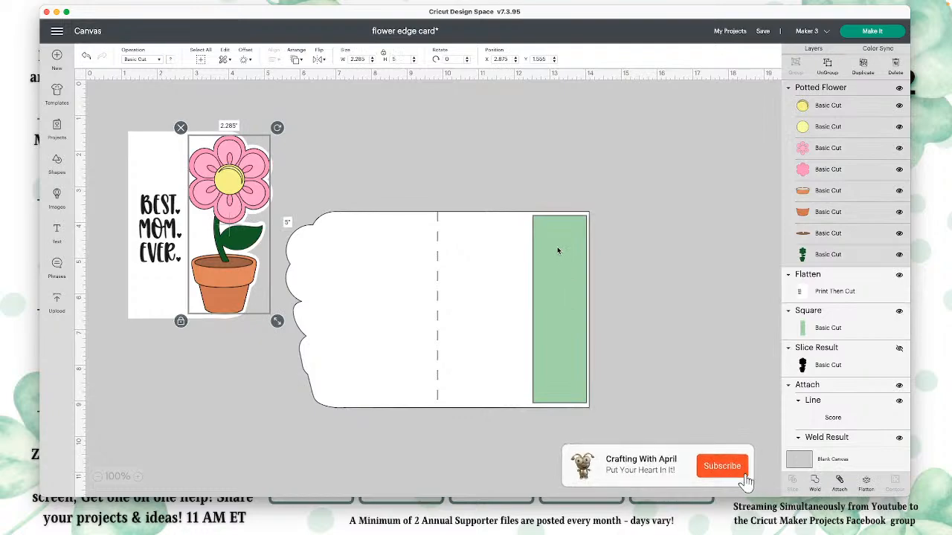
left_click(152, 59)
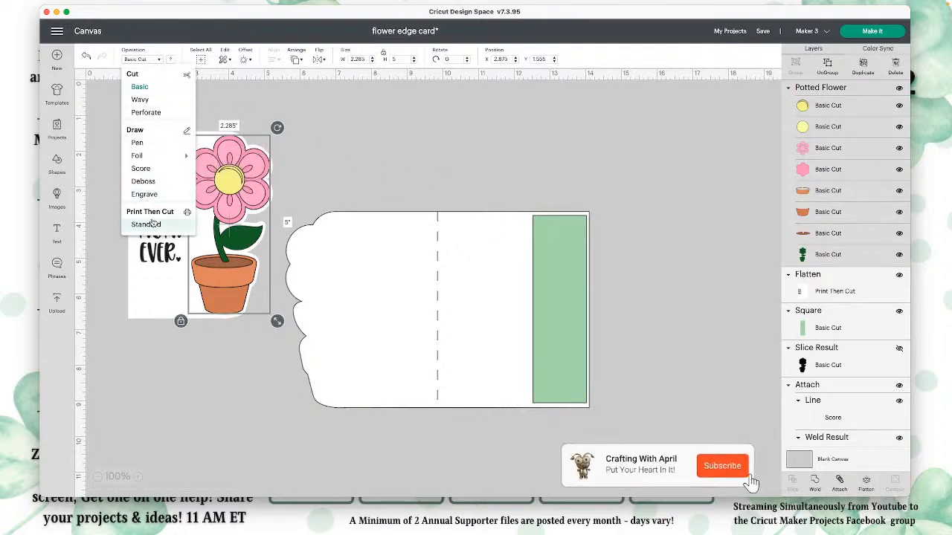
left_click(562, 252)
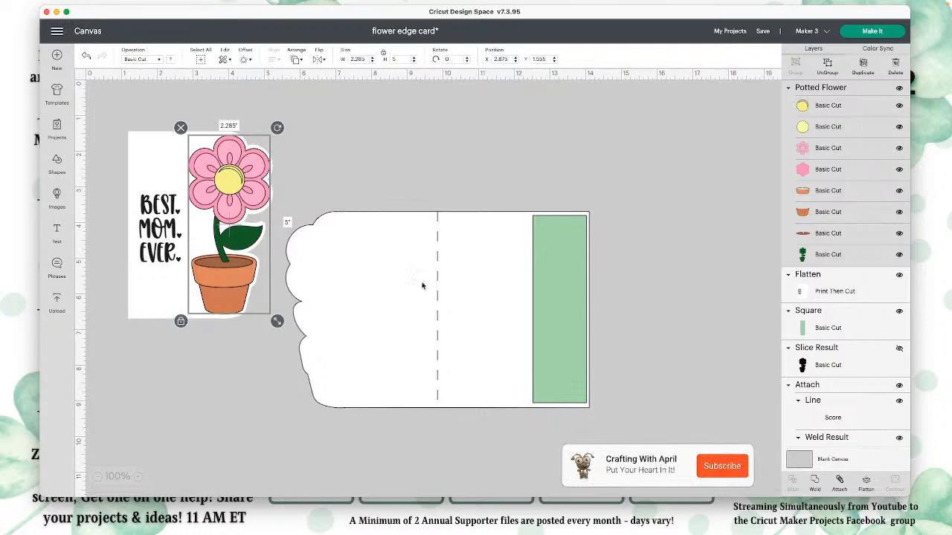
Step: Place the green strip behind the sentiment panel's shaped edge and move the card base up and to the right
left_click_drag(565, 266, 252, 183)
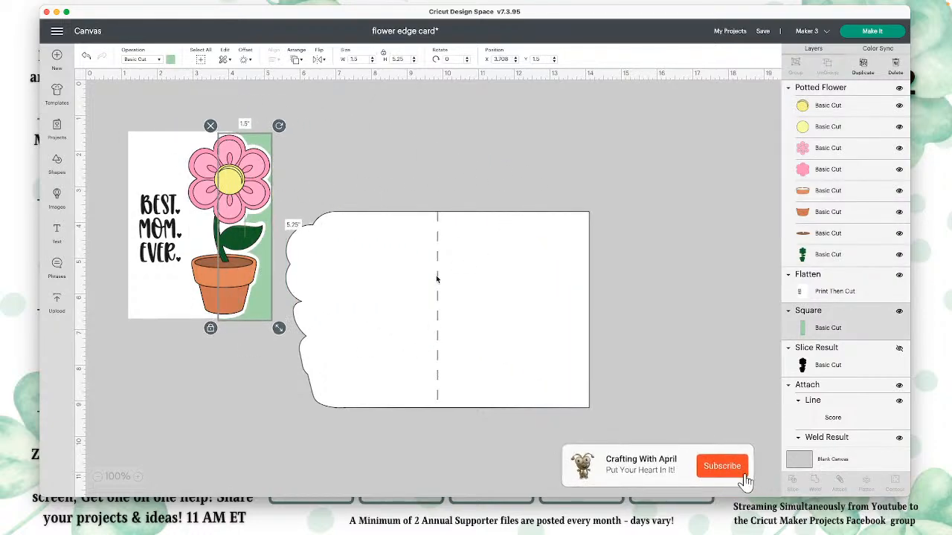
left_click_drag(402, 261, 469, 198)
Step: Add a new text object and place it on the right half of the card base
left_click(259, 141)
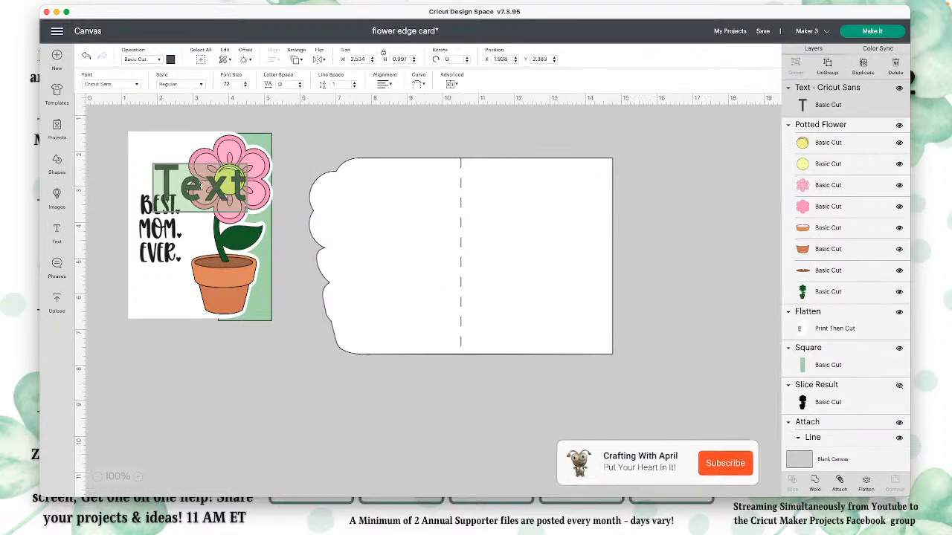
left_click(301, 265)
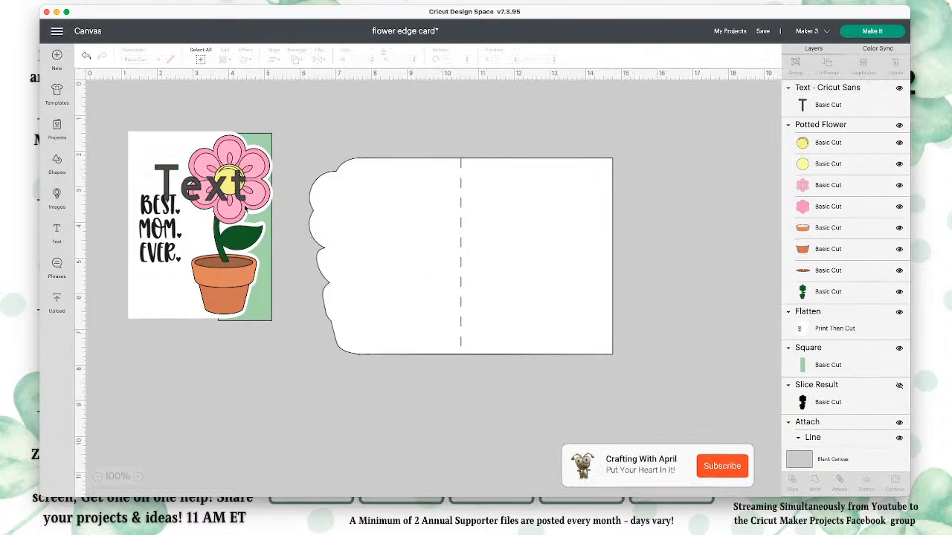
left_click_drag(153, 191, 513, 261)
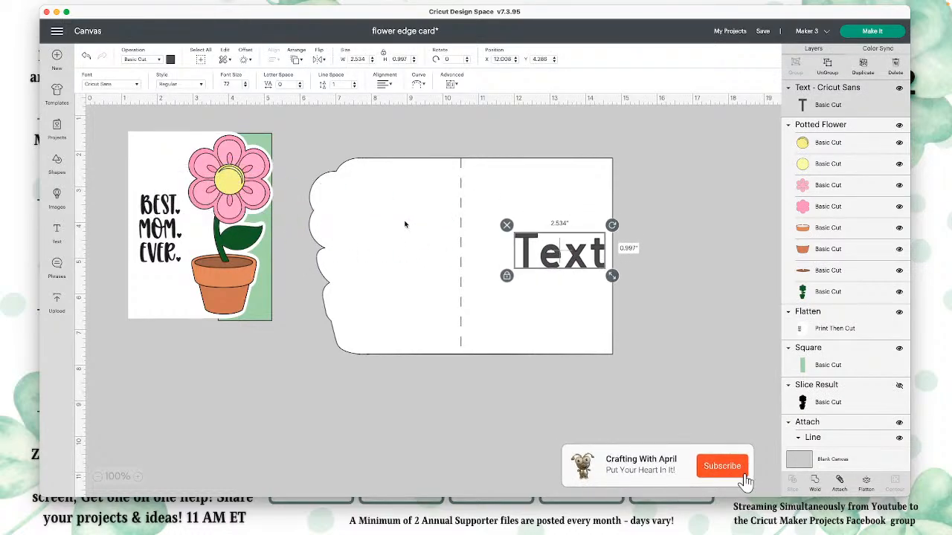
Step: Replace the placeholder text with "Happy Mother's Day" and set its font style to Writing
left_click(564, 256)
double_click(584, 253)
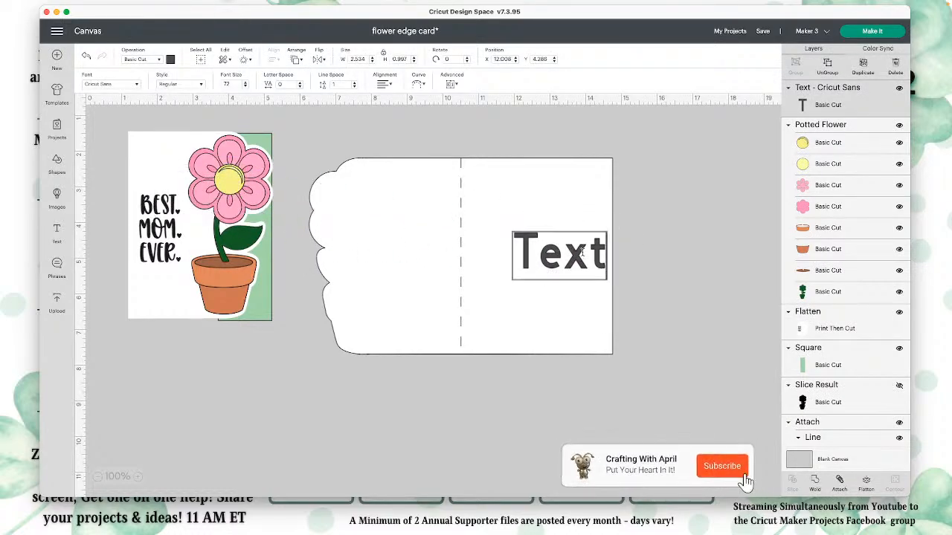
left_click_drag(596, 252, 513, 250)
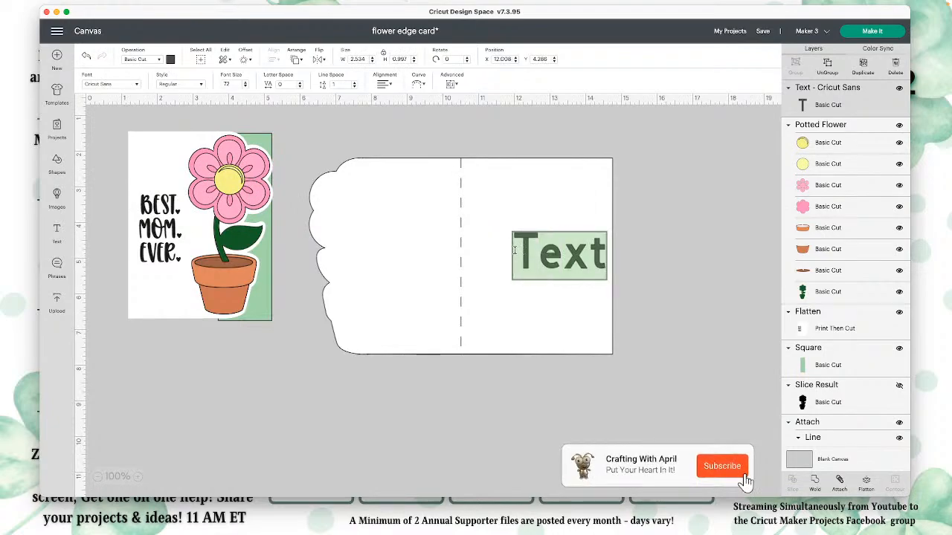
type("Hap")
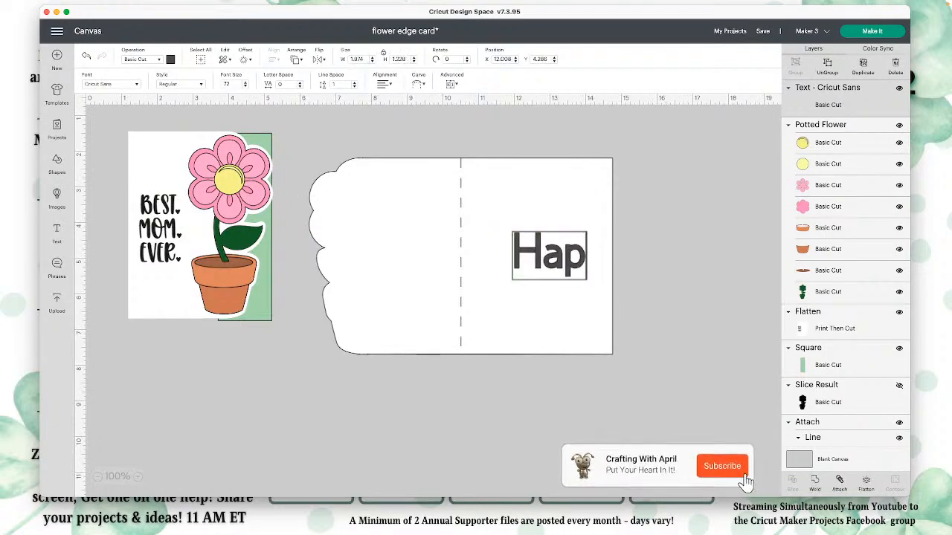
type("pt")
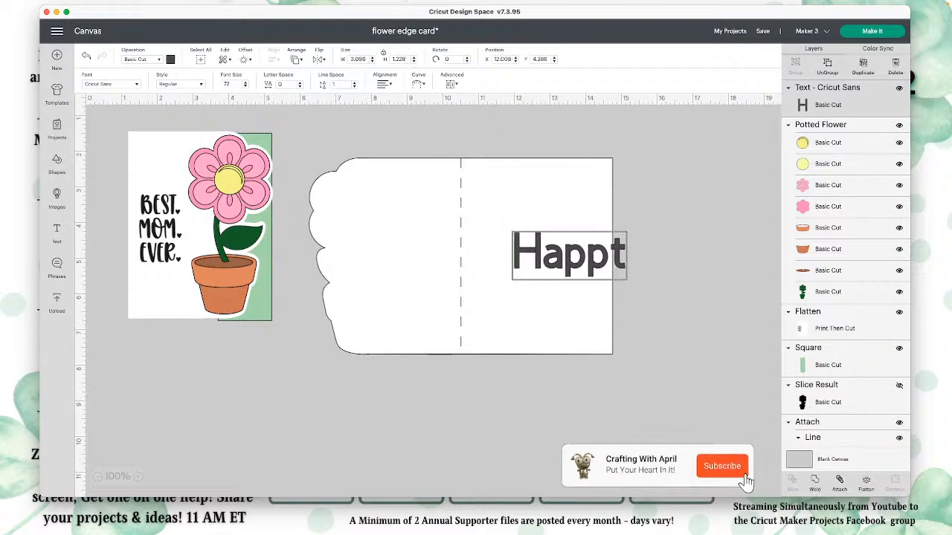
key("BackSpace")
type("y mothe")
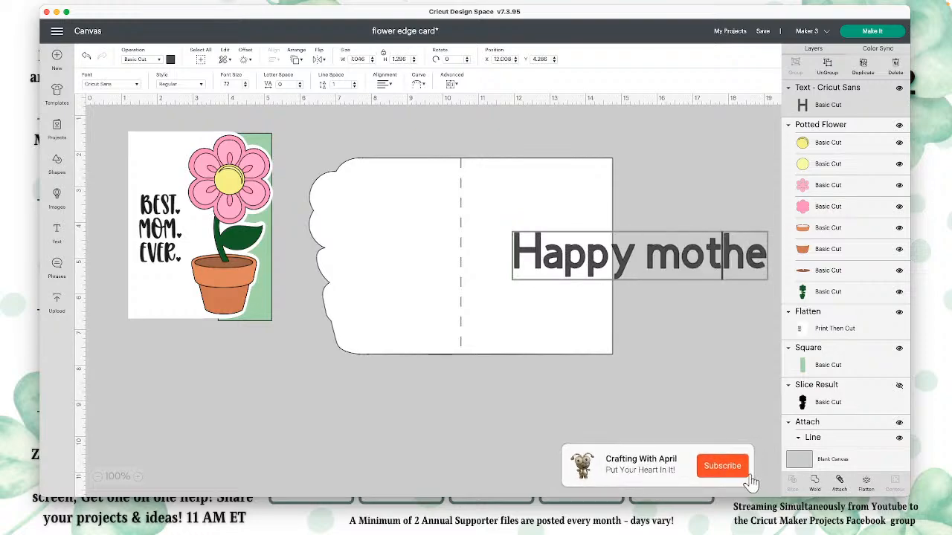
type("r's Day")
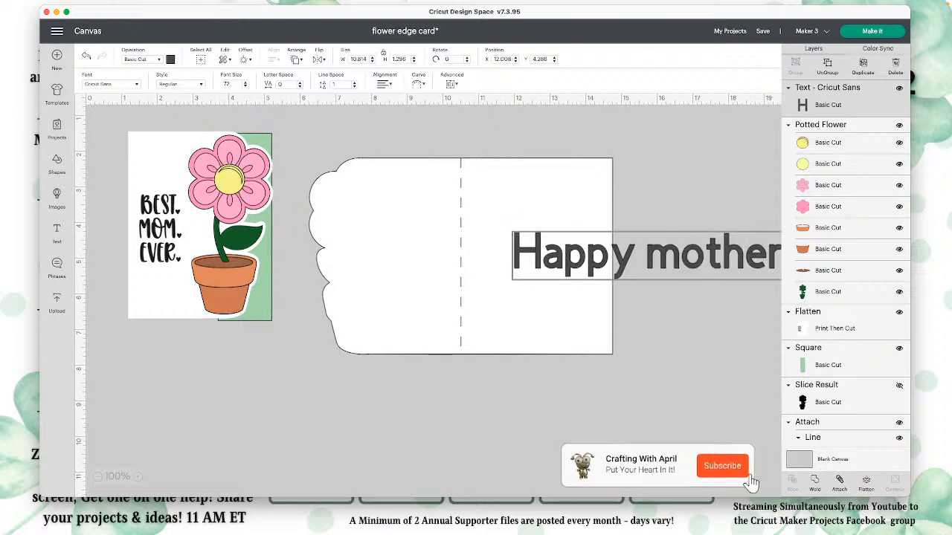
left_click_drag(645, 257, 676, 264)
key("BackSpace")
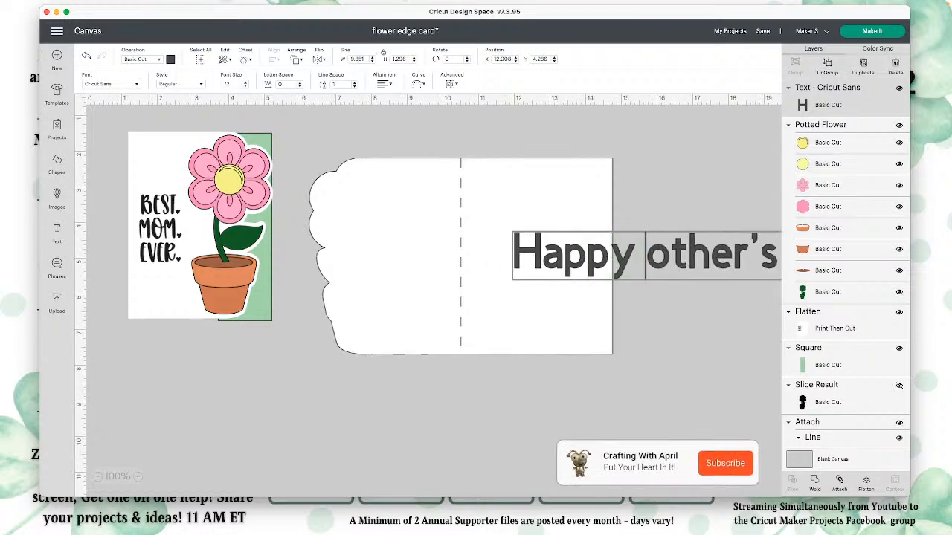
type("M")
left_click(182, 85)
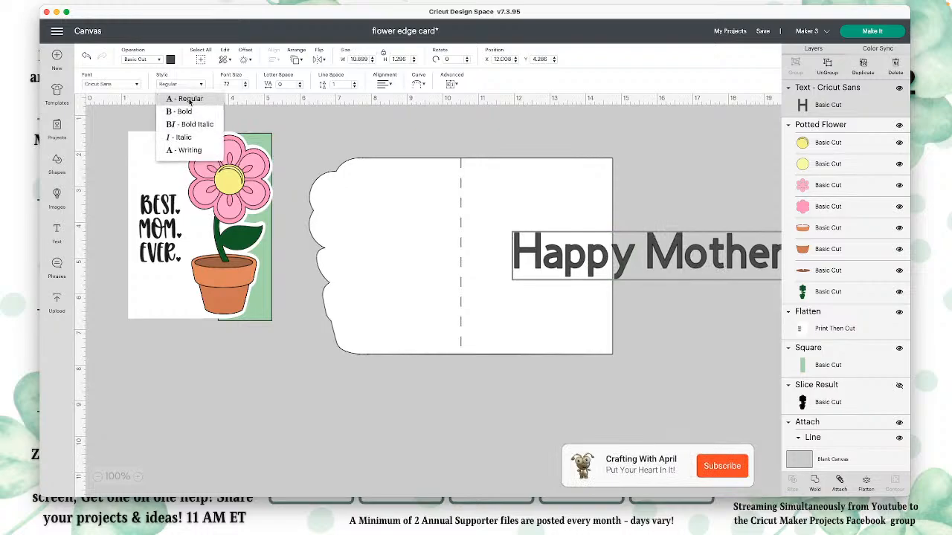
left_click(200, 151)
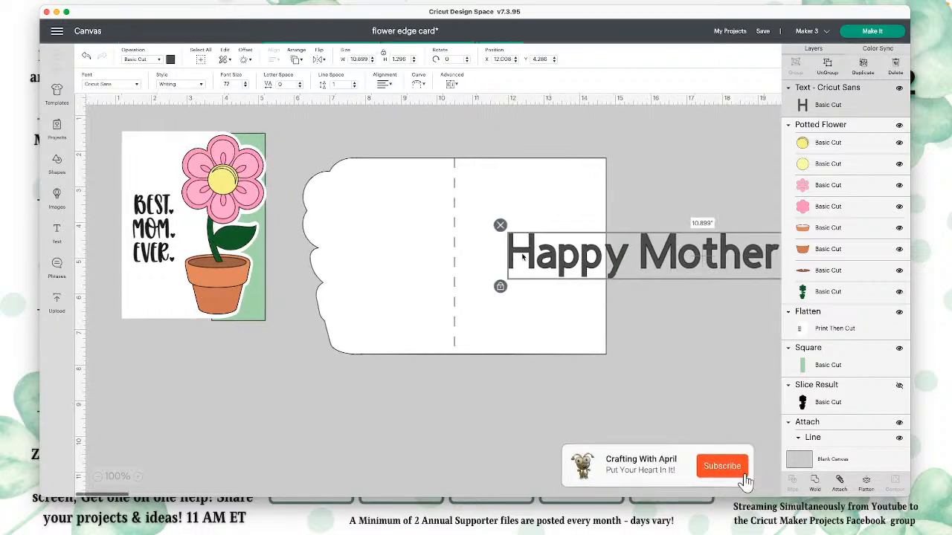
Step: Move the greeting over the card base and break it into three lines: "Happy", "Mother's" and "Day"
scroll(586, 266, "down", 1)
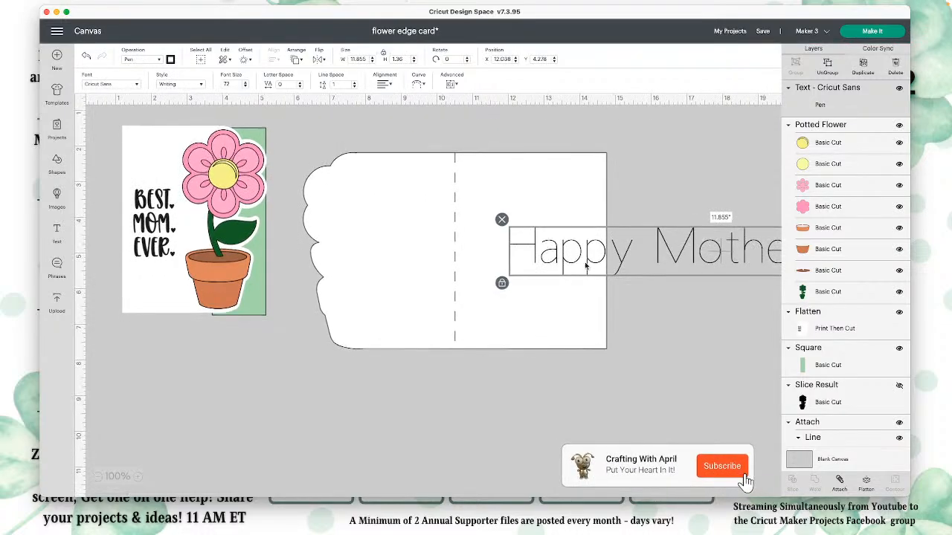
left_click_drag(586, 266, 412, 247)
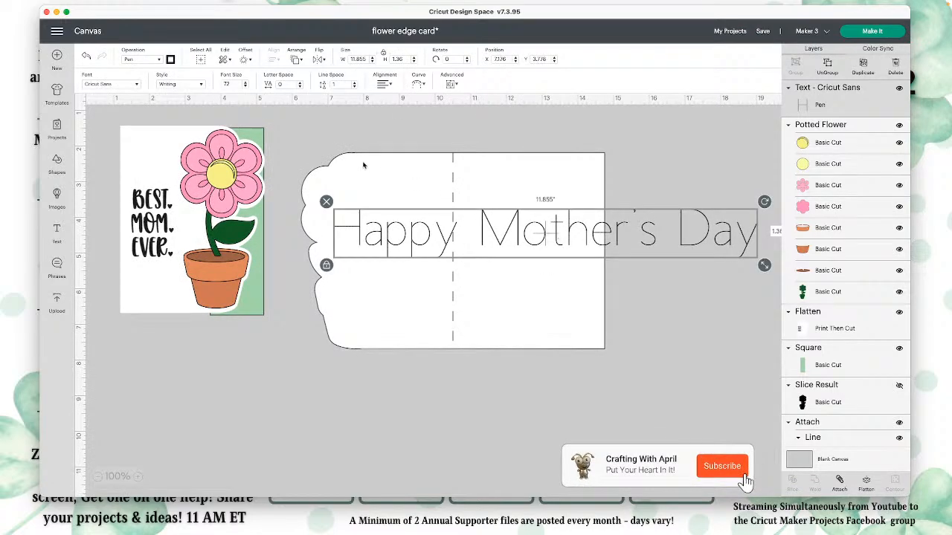
double_click(498, 238)
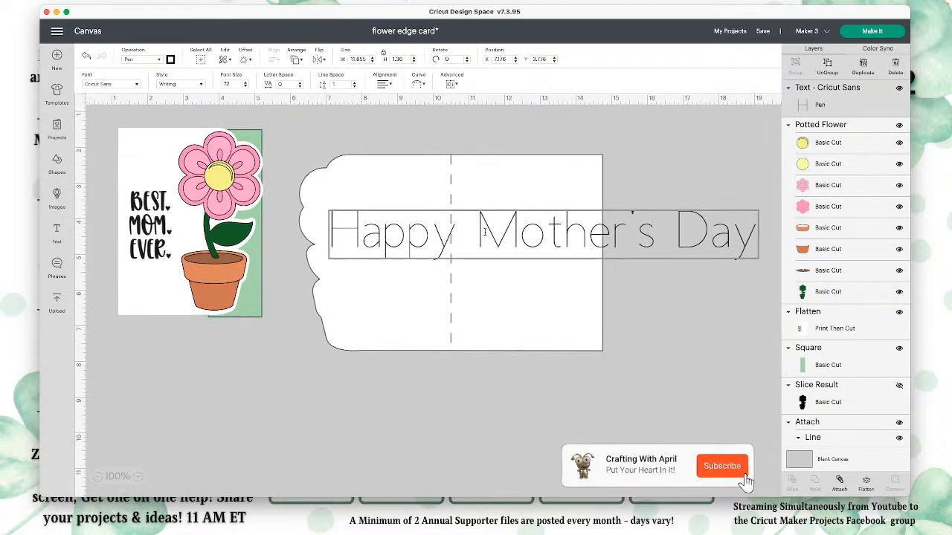
key("Return")
scroll(546, 269, "down", 1)
left_click(529, 276)
key("Return")
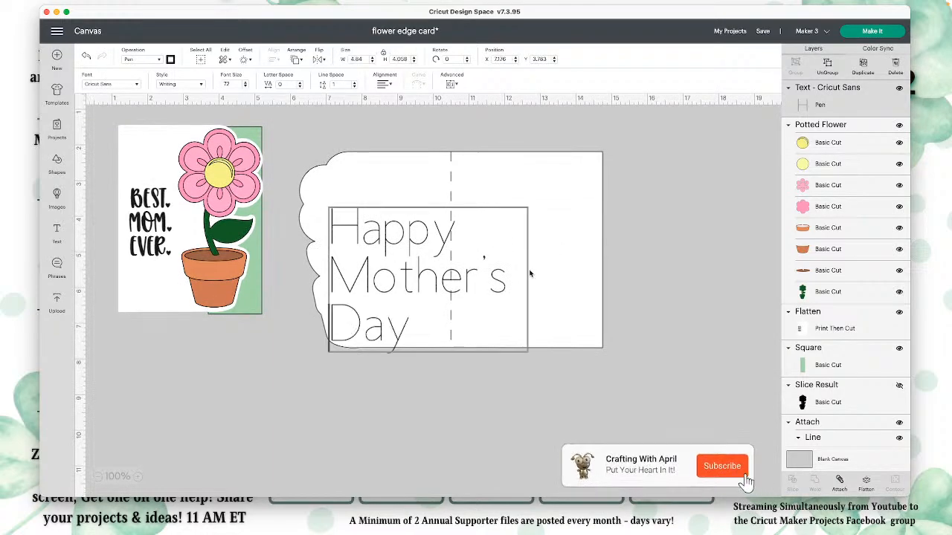
Step: Center-align the greeting's lines and shrink the text to about 1.7 inches wide on the card's right half
left_click(384, 84)
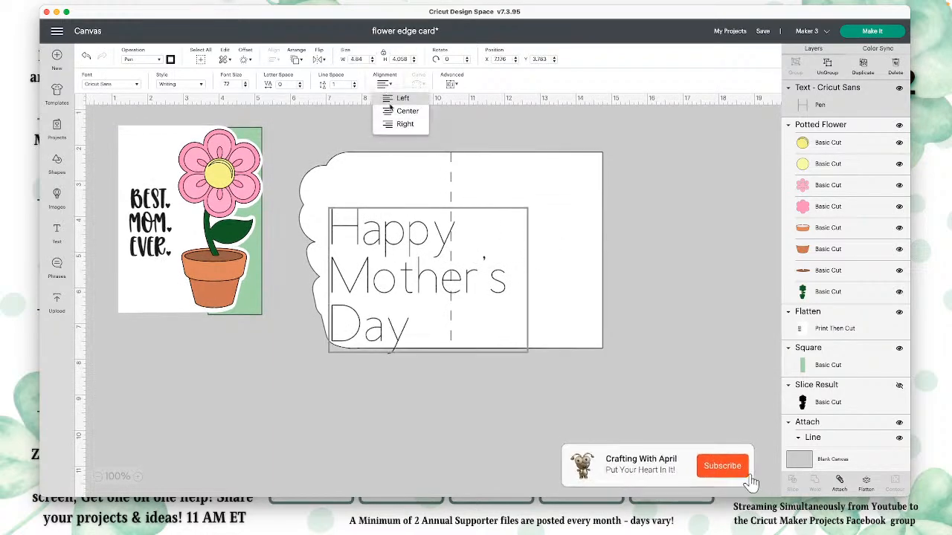
left_click(399, 114)
left_click_drag(499, 360, 518, 224)
scroll(463, 226, "up", 1)
Step: Place the green strip along the card's right edge as a spacing guide and shrink the greeting to fit beside it
left_click_drag(255, 137, 586, 165)
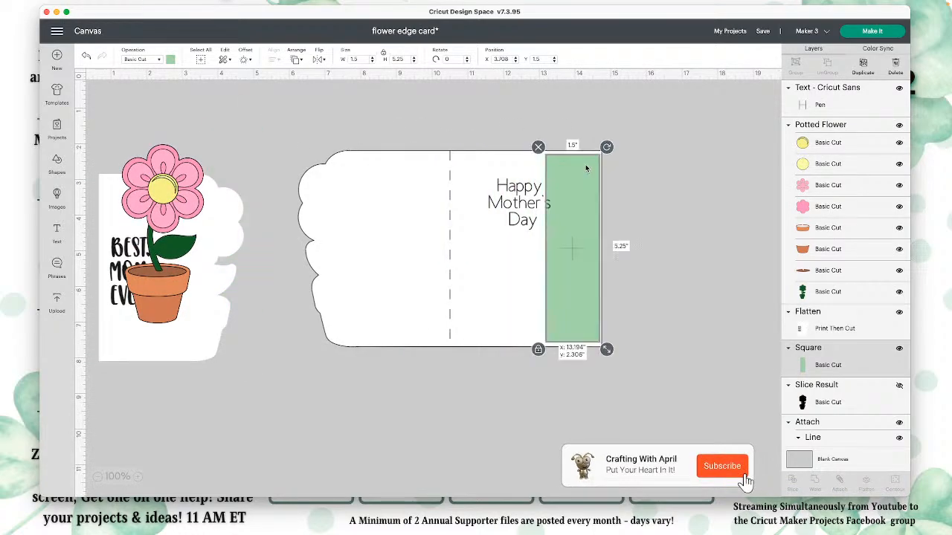
left_click(528, 203)
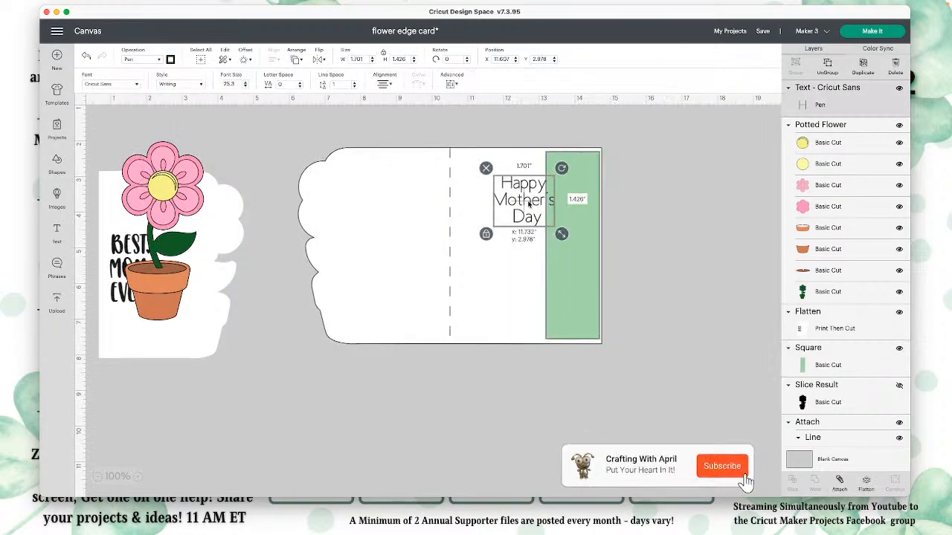
left_click_drag(543, 197, 510, 202)
left_click_drag(536, 233, 504, 211)
Step: Move the green strip off the card and attach the greeting to the scored card base
left_click(644, 215)
left_click_drag(581, 201, 699, 221)
left_click_drag(461, 131, 518, 240)
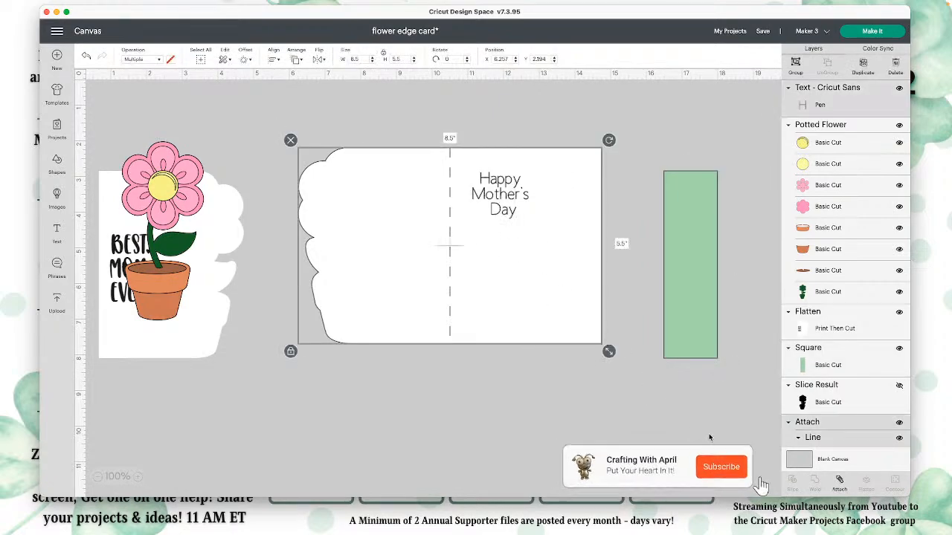
left_click(839, 482)
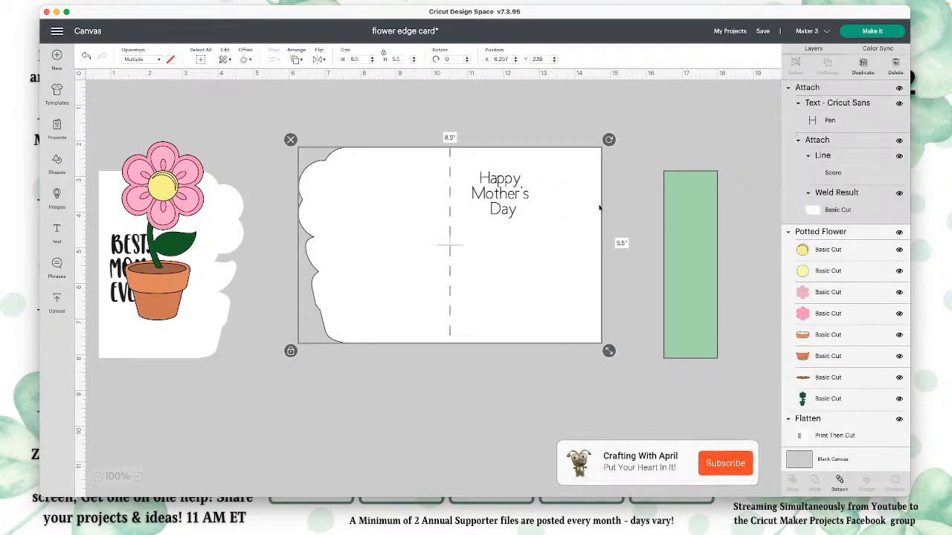
Step: Lay the pieces out side by side, with the flower on the sentiment panel left of the card base and the green strip right of it
left_click_drag(682, 250, 647, 227)
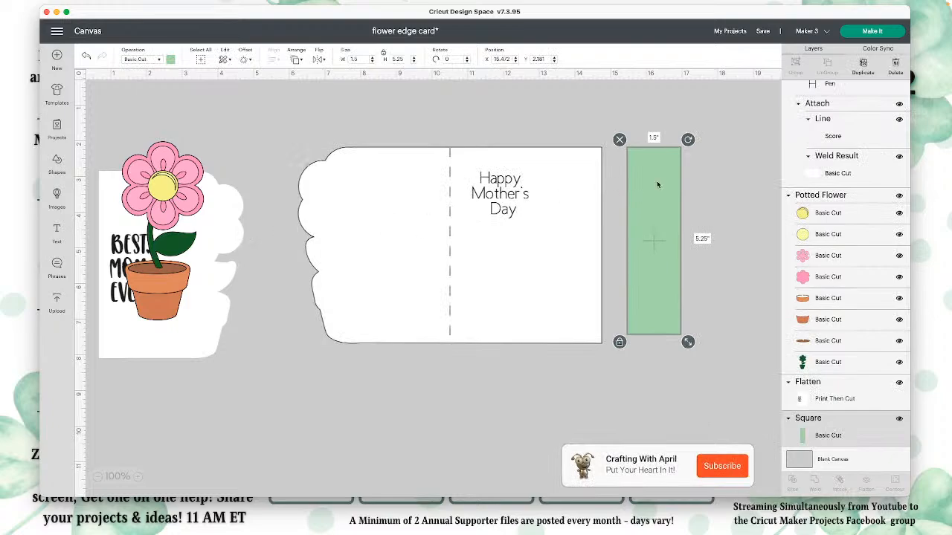
left_click_drag(658, 184, 646, 194)
left_click_drag(219, 216, 304, 262)
left_click(161, 171)
left_click_drag(161, 171, 279, 250)
left_click(153, 207)
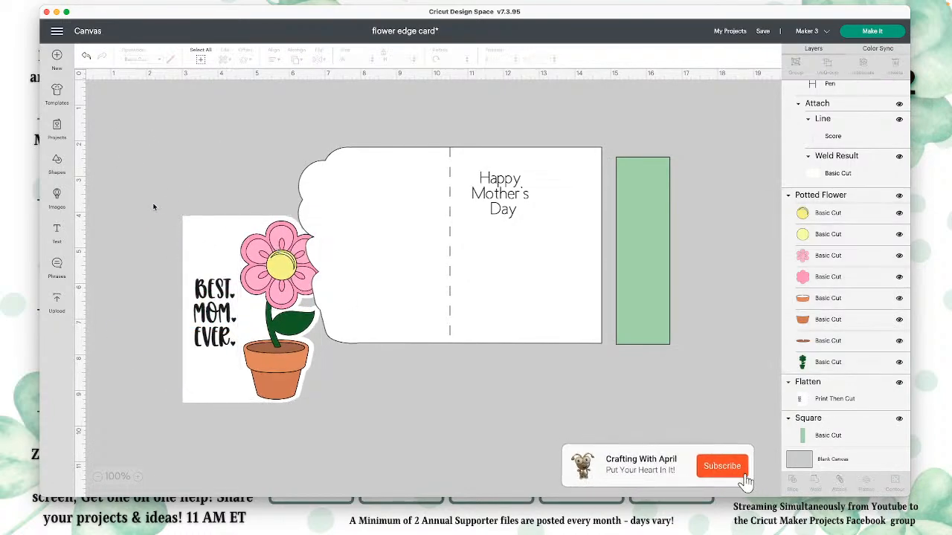
left_click_drag(154, 207, 229, 217)
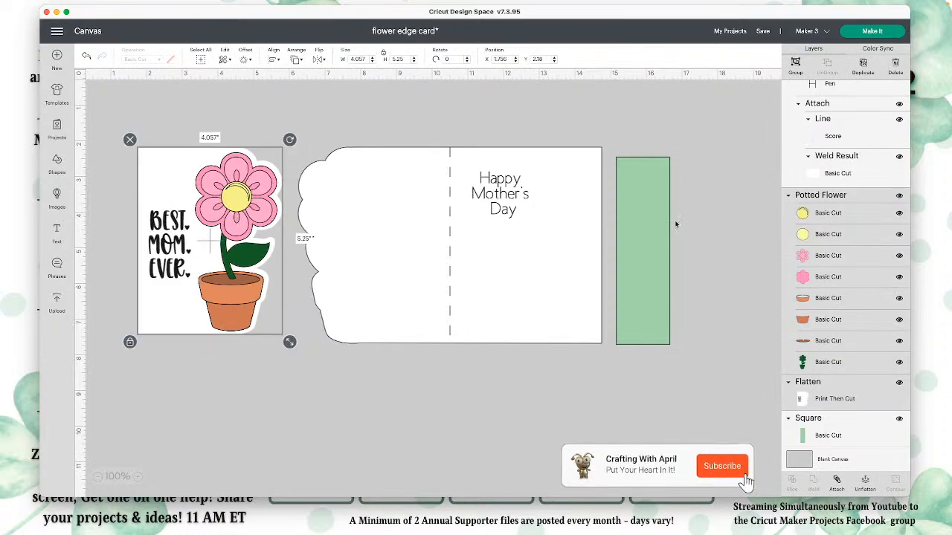
left_click_drag(653, 236, 650, 232)
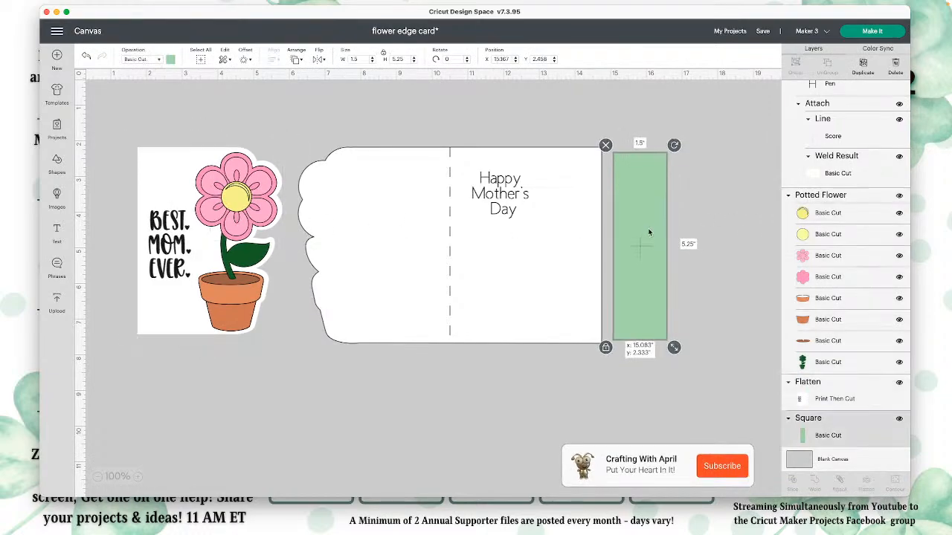
Step: Save the project and change its project name to "Flower Edge Card 03042022"
left_click(773, 44)
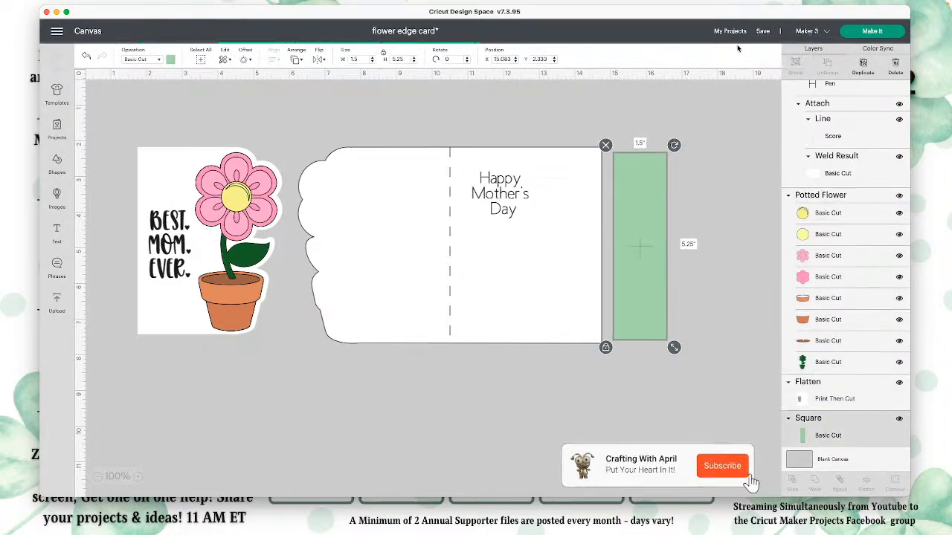
left_click(440, 31)
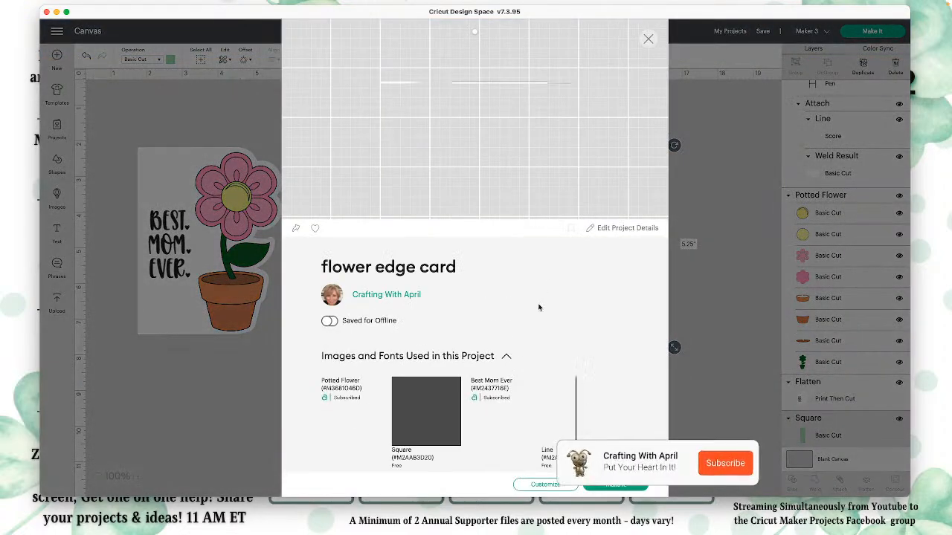
left_click(623, 230)
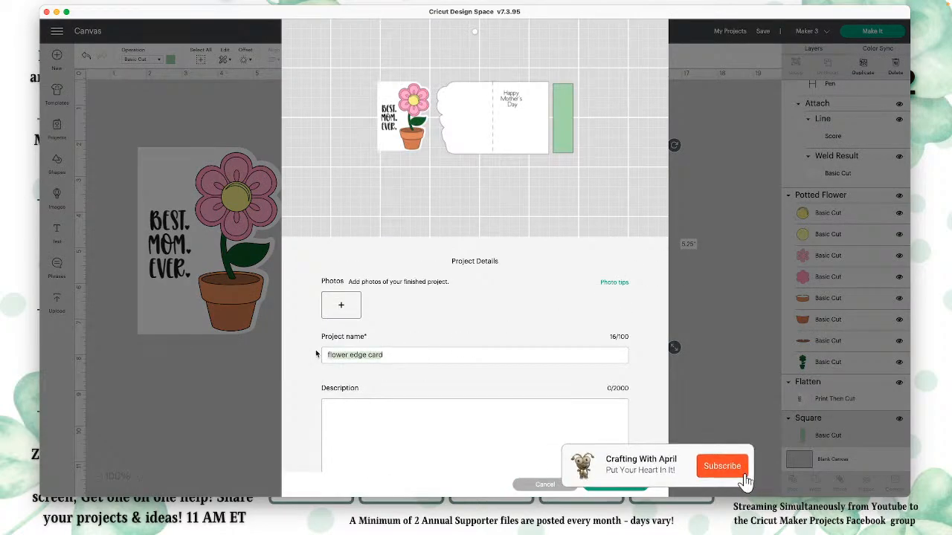
type("Flower")
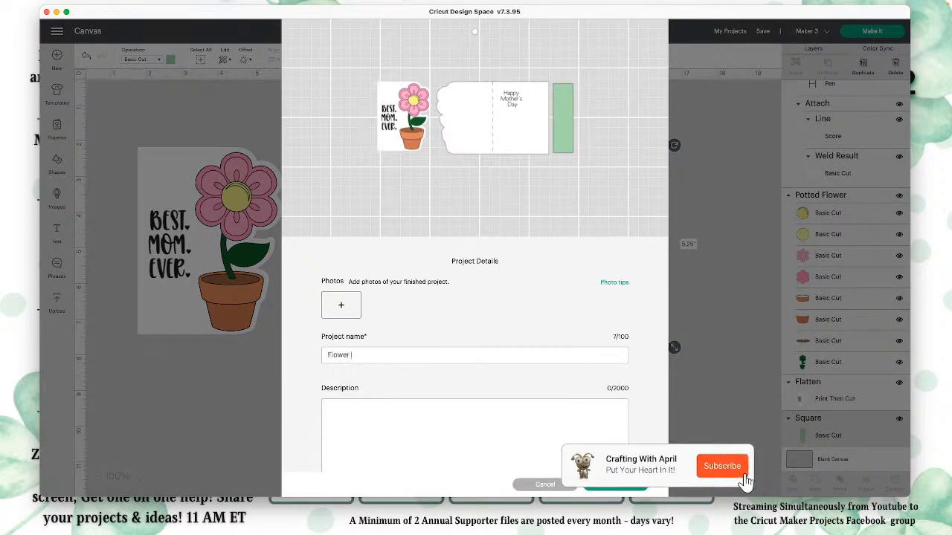
type(" Edge Card 3-4-22")
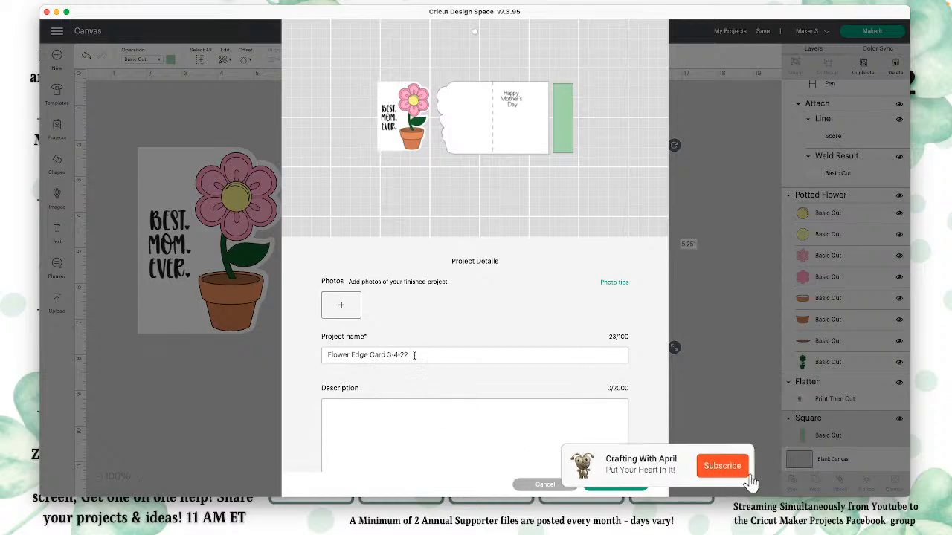
type("03042022")
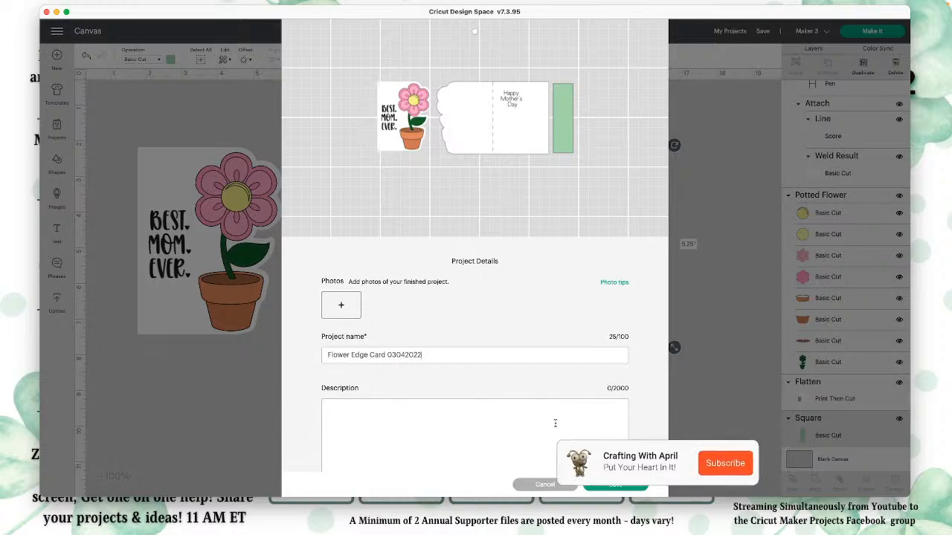
Step: Make the project viewable by Everyone, save the project details and close them
scroll(555, 418, "down", 4)
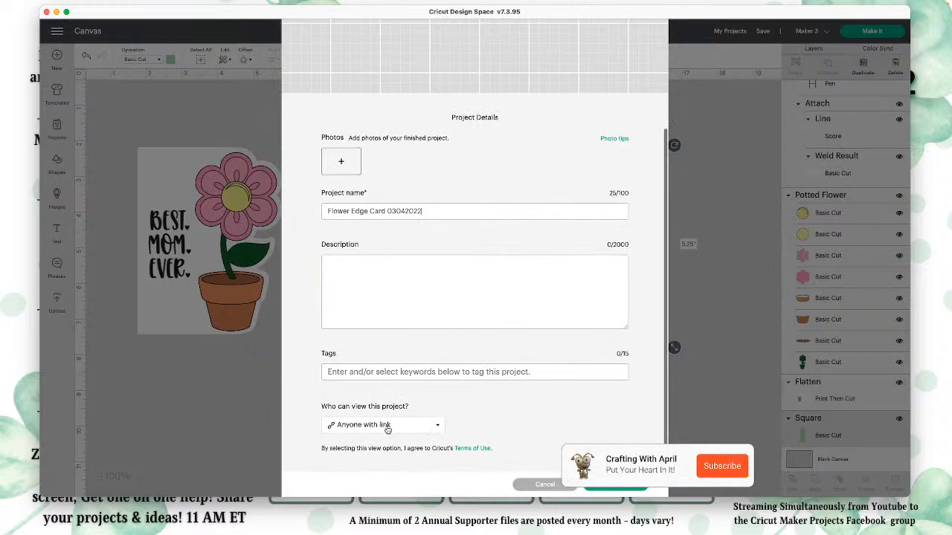
left_click(387, 427)
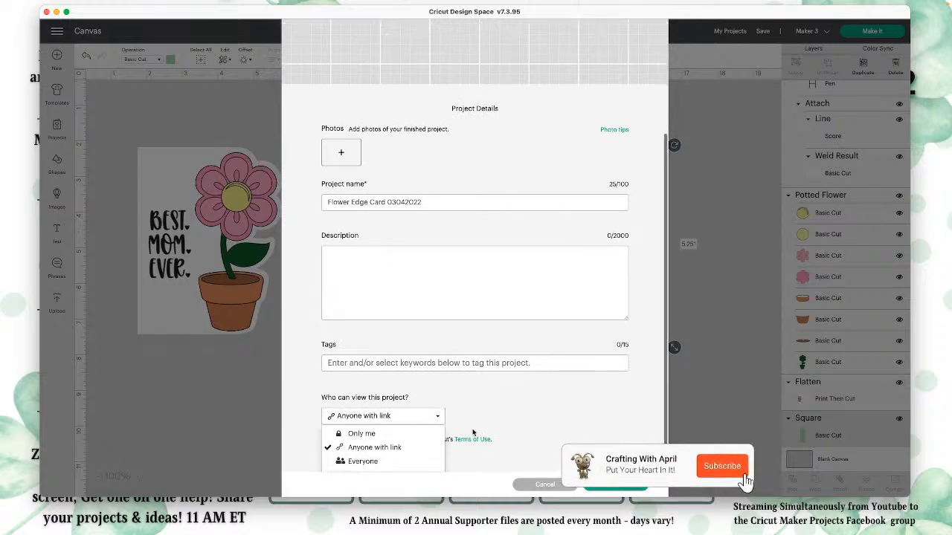
left_click(394, 462)
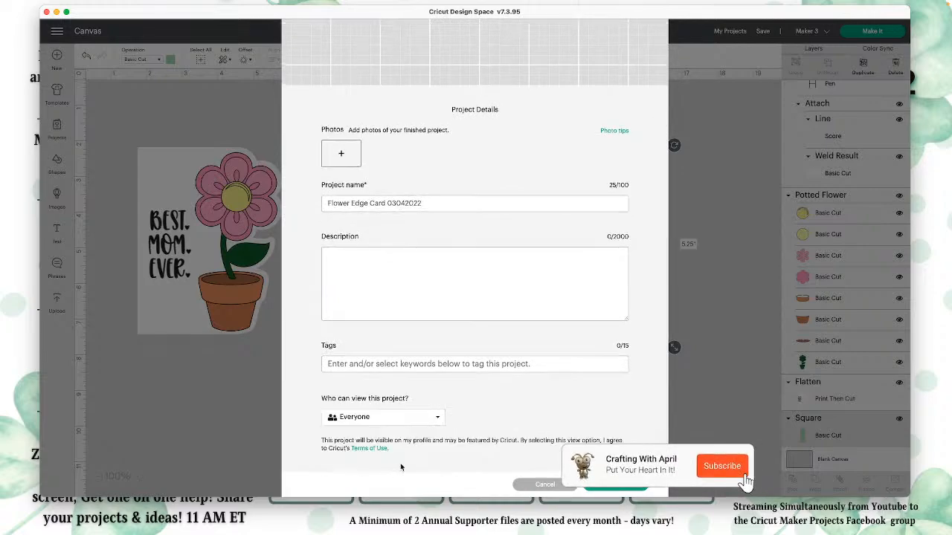
left_click(626, 491)
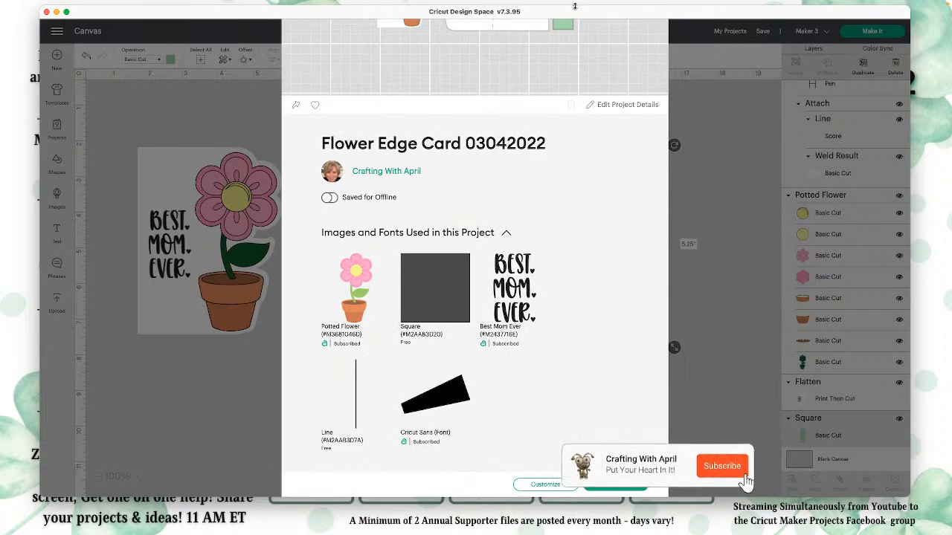
scroll(506, 67, "up", 4)
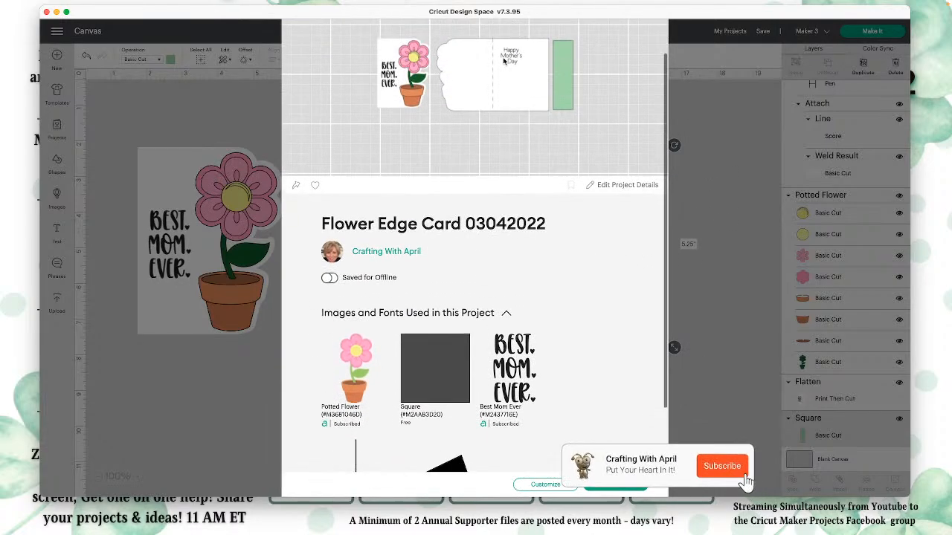
left_click(647, 39)
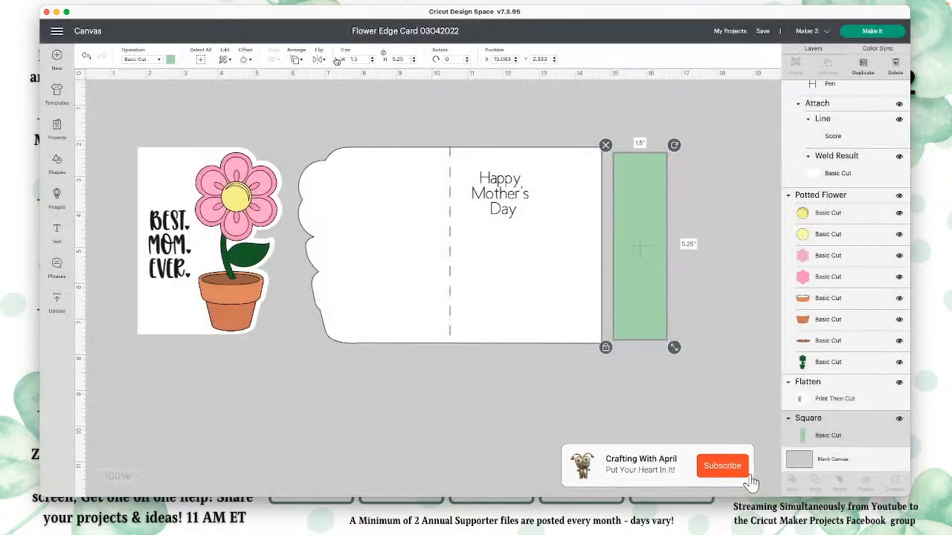
Step: Check the shared projects on the profile page and return to the canvas
left_click(59, 35)
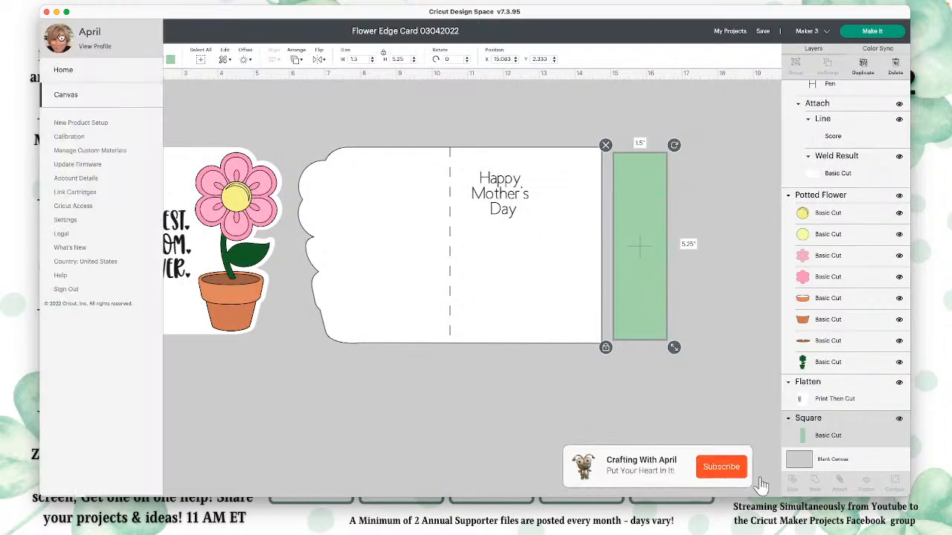
left_click(98, 48)
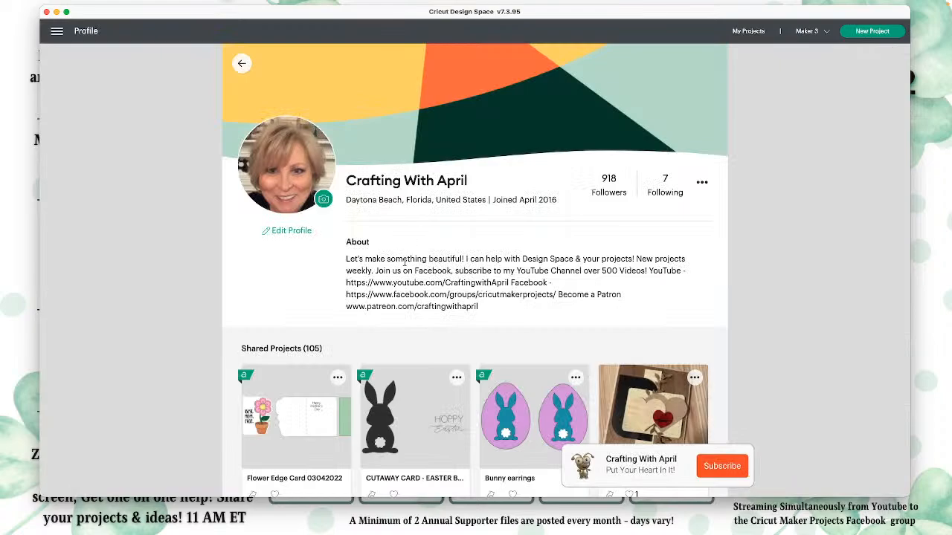
scroll(309, 256, "down", 5)
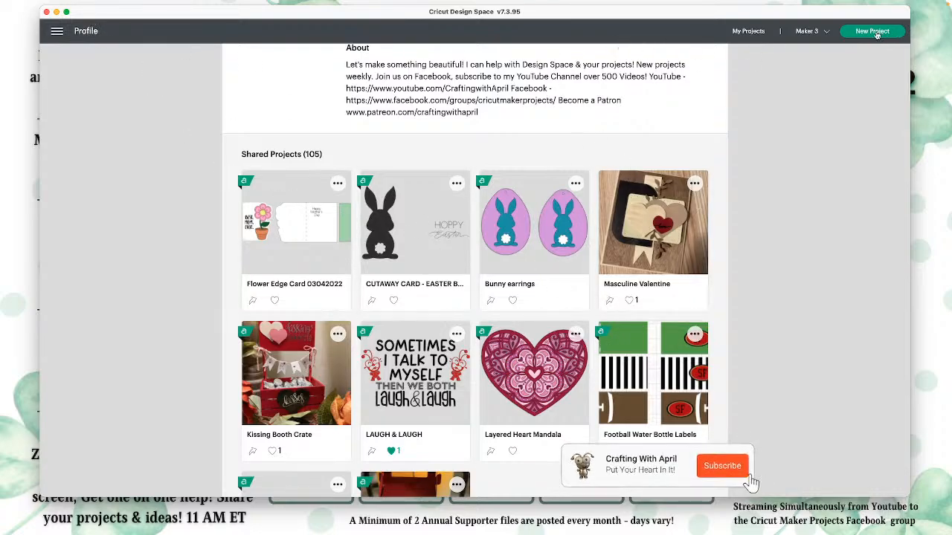
scroll(746, 143, "up", 3)
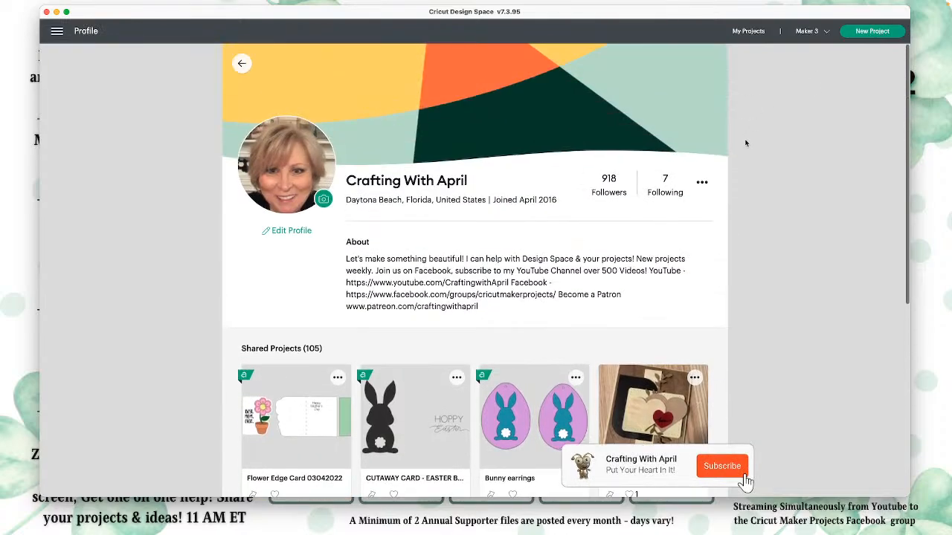
left_click(243, 65)
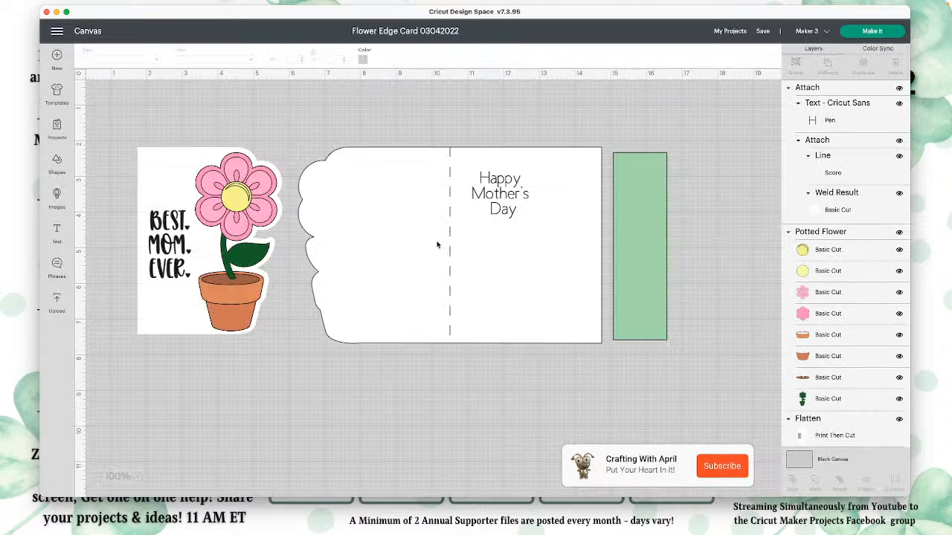
Step: Move the potted flower to the right of the green strip and place a copy of it in the empty area below the card
left_click(253, 216)
left_click_drag(253, 216, 735, 223)
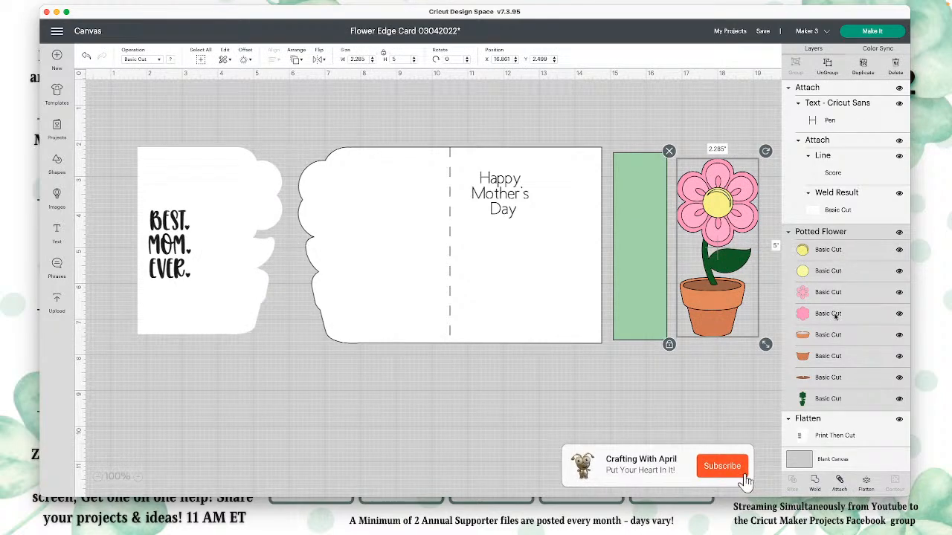
key("super+v")
left_click_drag(759, 226, 595, 418)
scroll(595, 418, "down", 2)
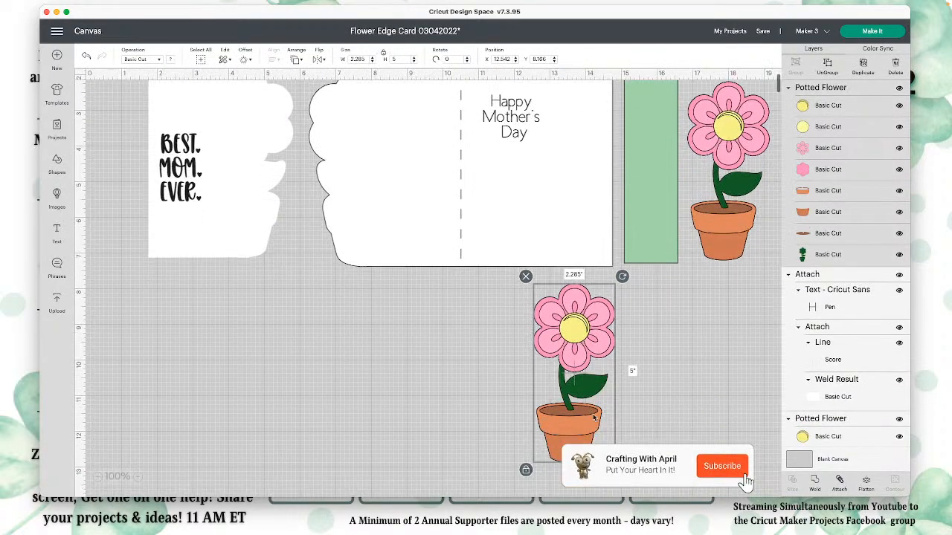
scroll(593, 418, "down", 3)
left_click_drag(573, 290, 526, 365)
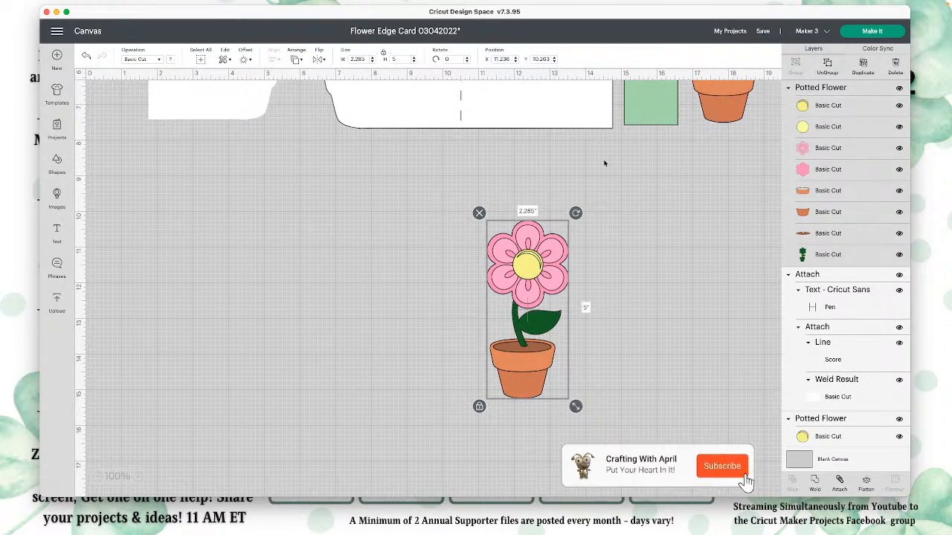
Step: Weld the potted flower copy below the card into one silhouette and create a 0.125 in offset around it
left_click(815, 482)
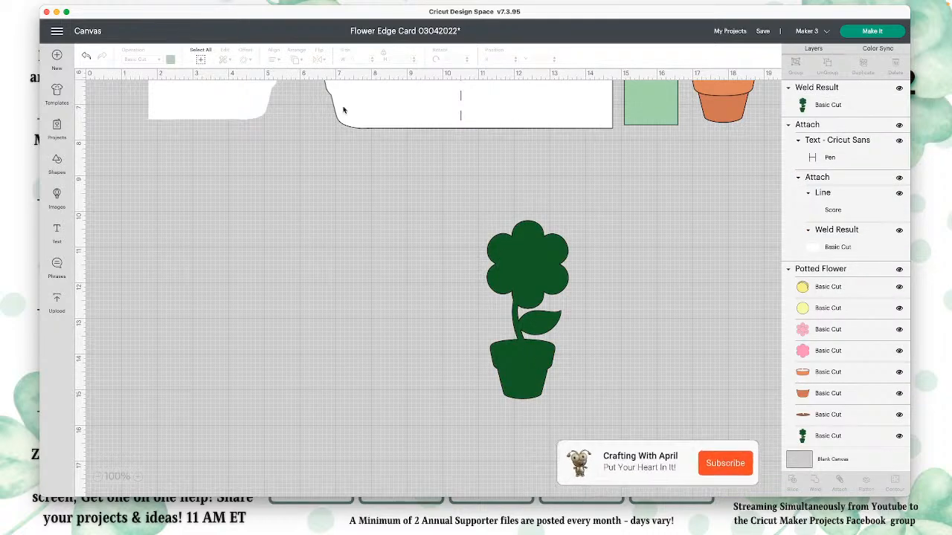
left_click(546, 250)
left_click(243, 57)
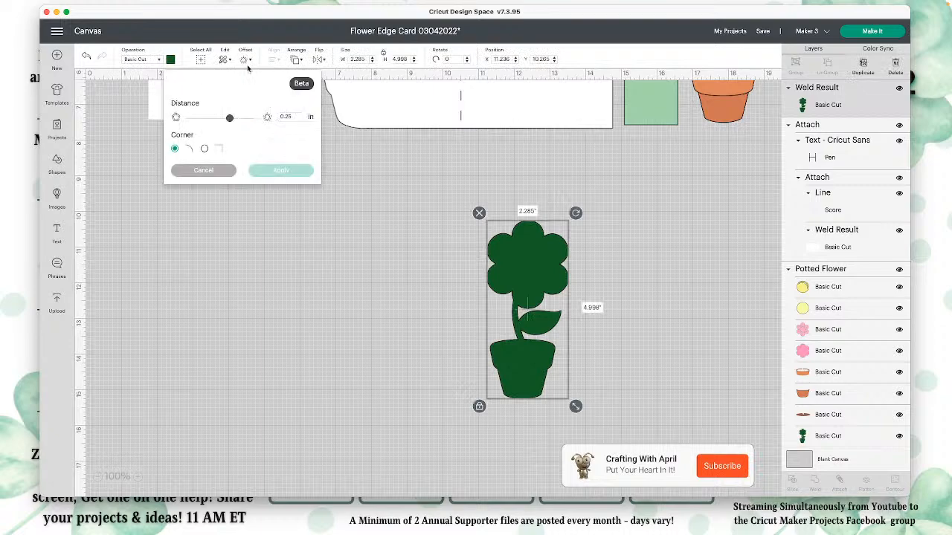
left_click(230, 120)
left_click_drag(228, 120, 225, 120)
left_click(299, 117)
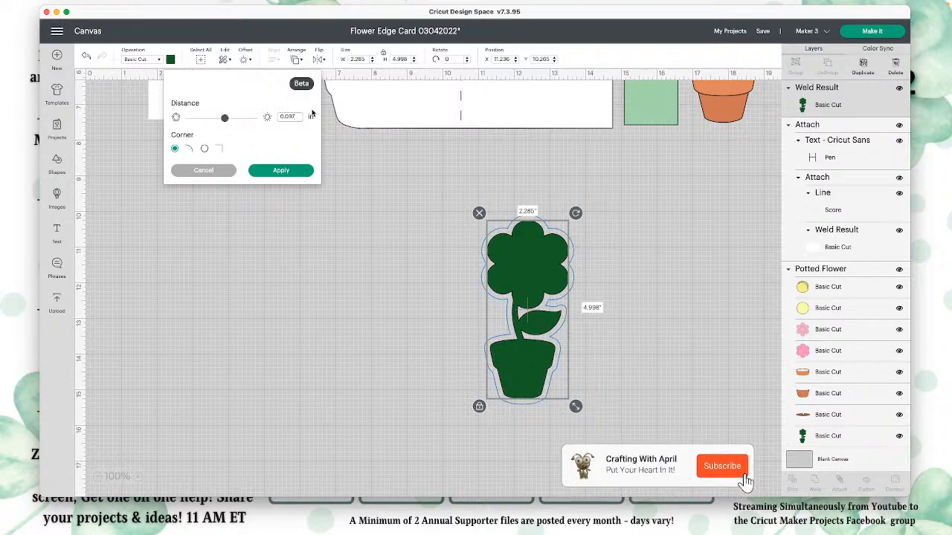
key("BackSpace")
key("BackSpace")
key("BackSpace")
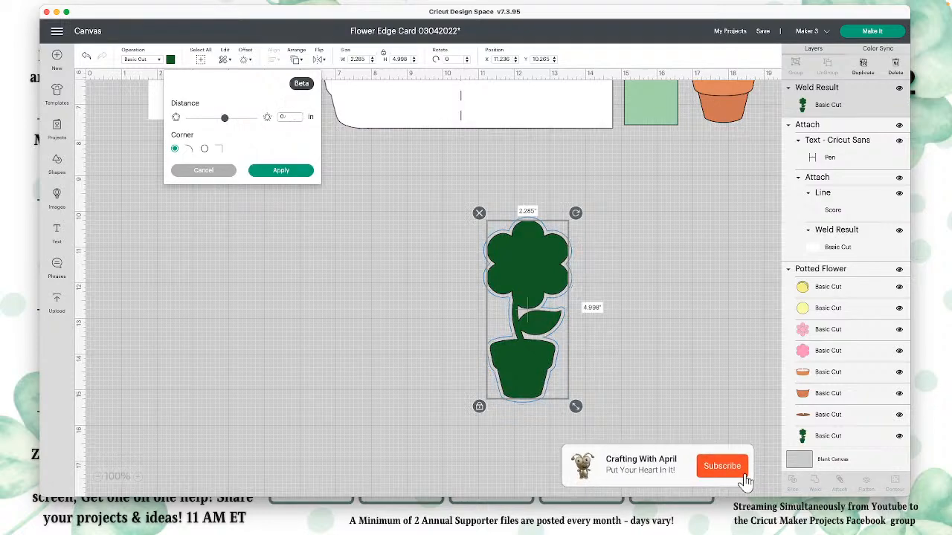
type("425")
key("Return")
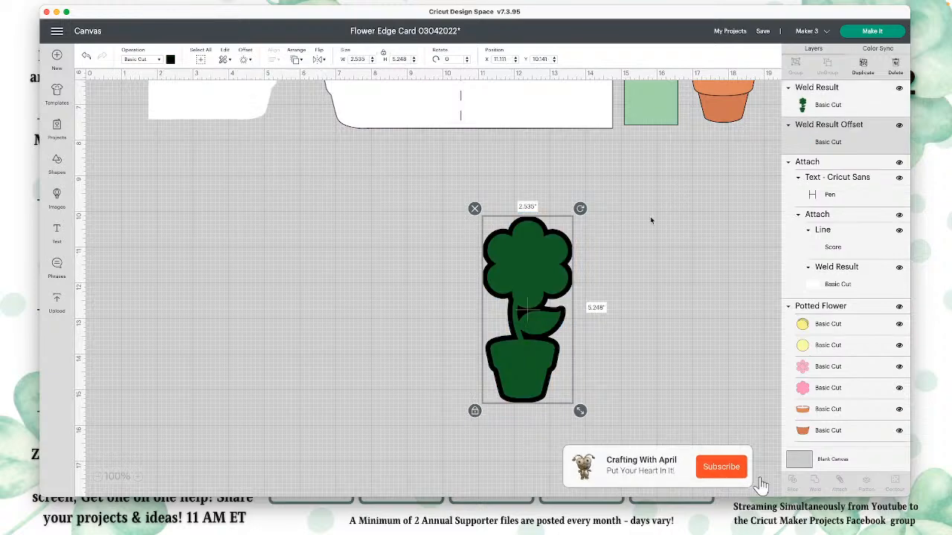
Step: Separate the green welded flower from its black offset and move the offset over the card base's shaped edge
left_click_drag(525, 270, 375, 247)
left_click(519, 267)
left_click_drag(541, 273, 485, 209)
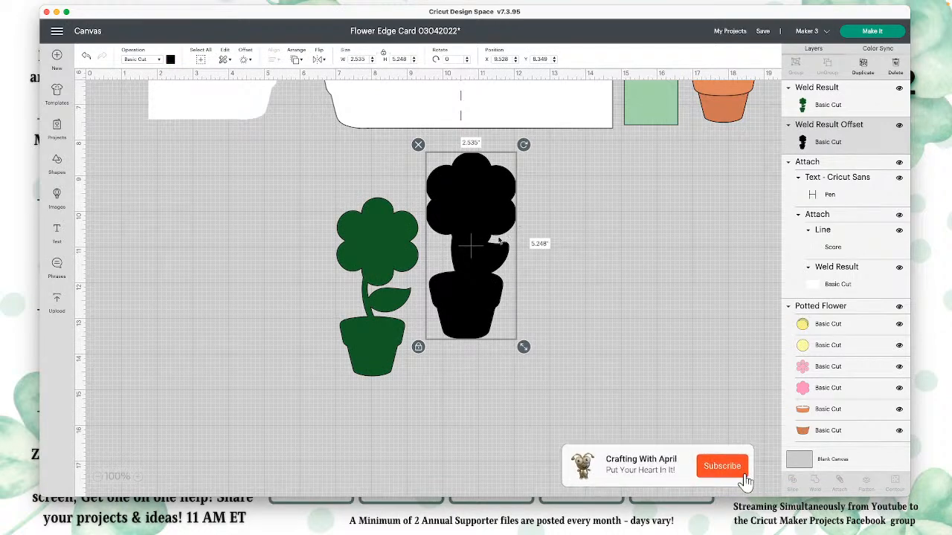
left_click_drag(500, 242, 512, 243)
scroll(508, 240, "up", 5)
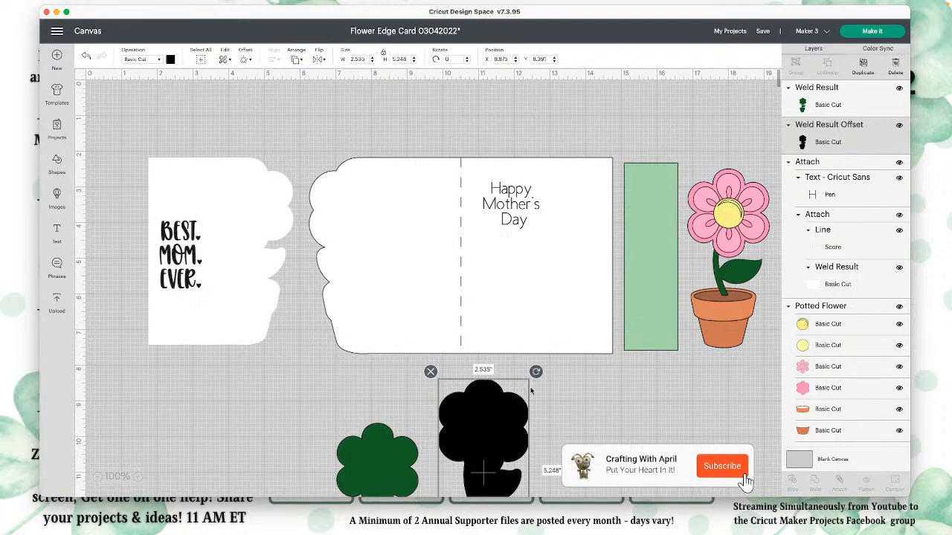
left_click_drag(484, 424, 337, 257)
Step: Flip the card base horizontally and position the black offset flower inside its shaped edge
left_click(401, 179)
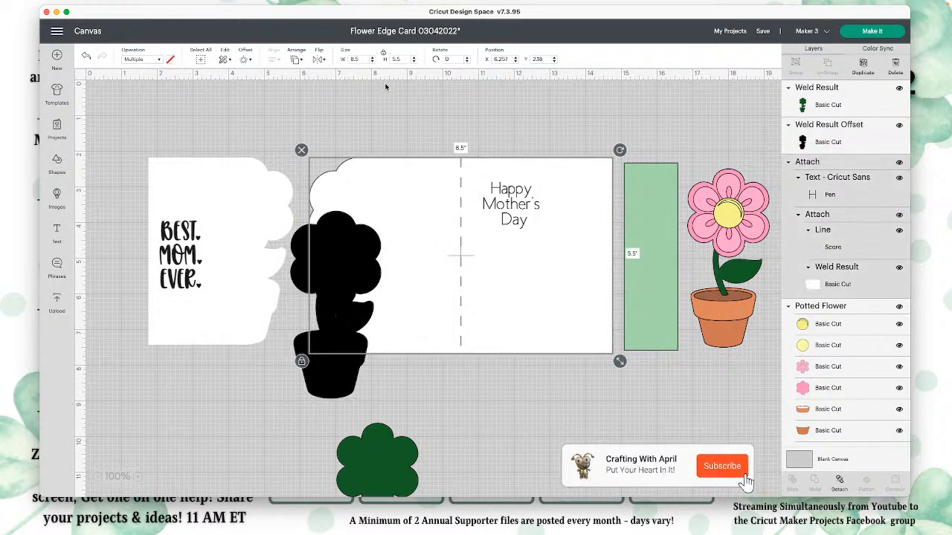
left_click(318, 60)
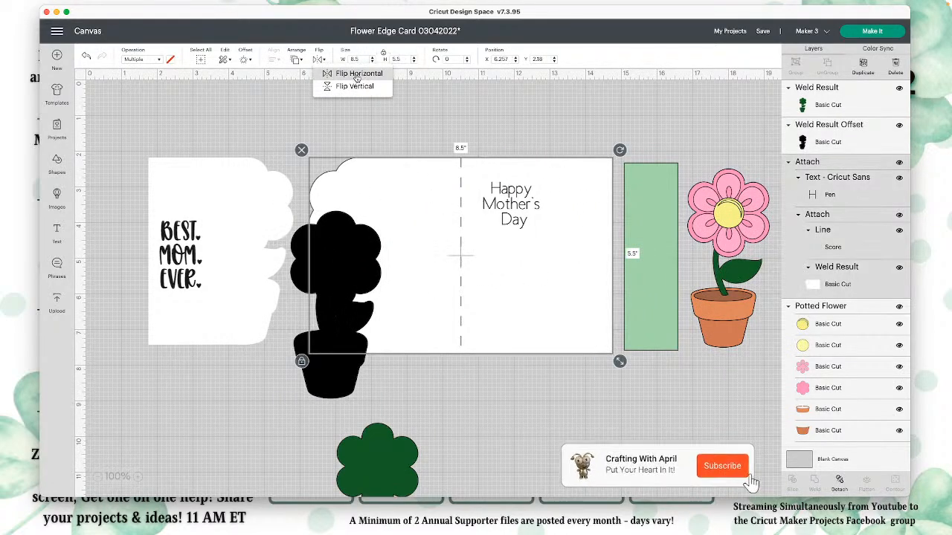
left_click(358, 74)
left_click_drag(335, 371, 563, 321)
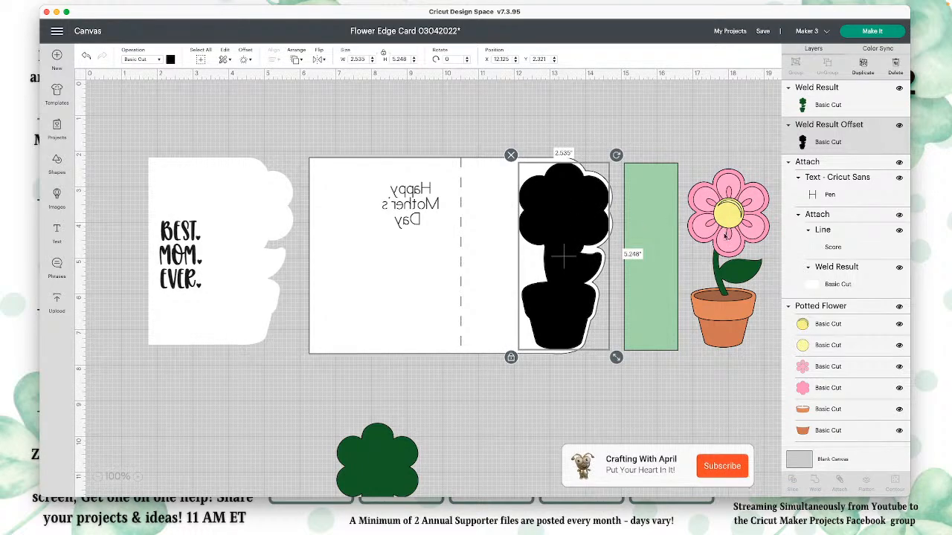
Step: Send the original potted flower to the front and center it on the black offset flower
left_click_drag(725, 236, 557, 224)
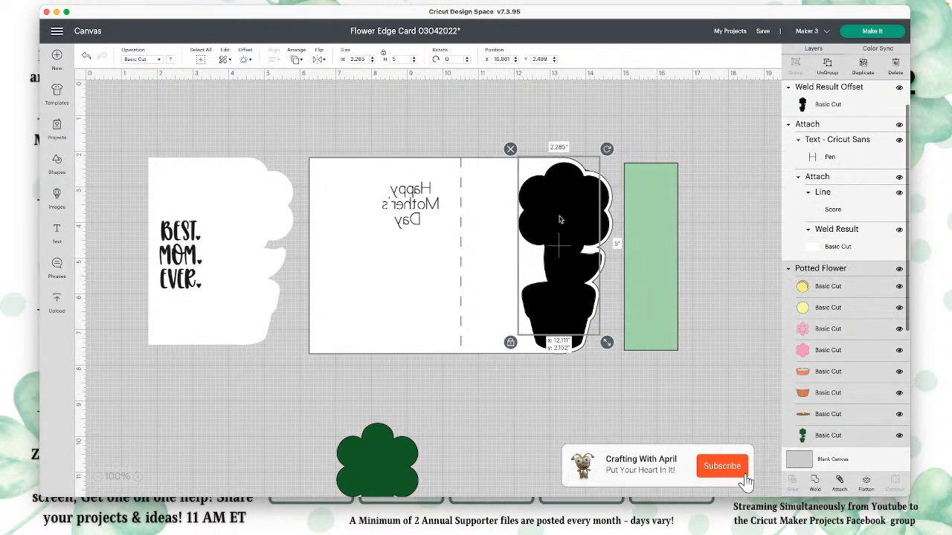
left_click(301, 61)
left_click(313, 110)
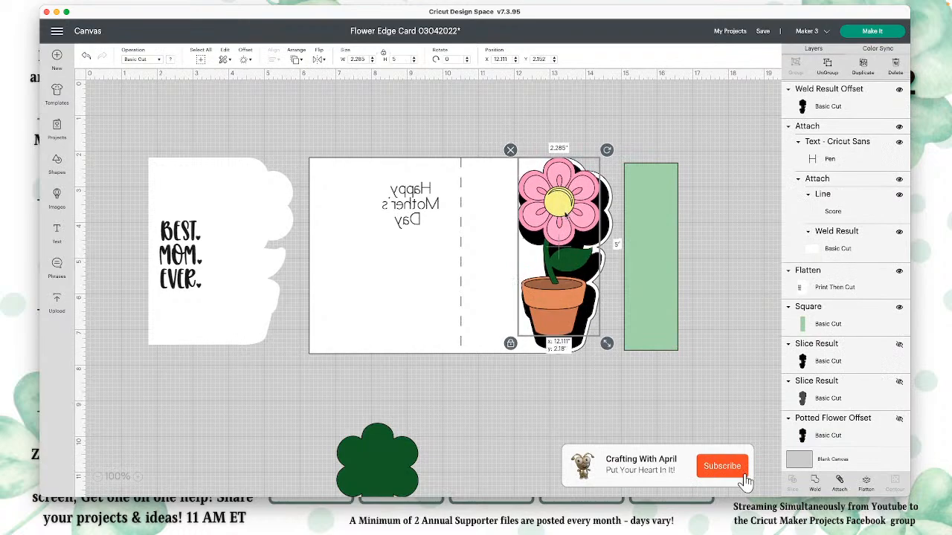
left_click_drag(565, 215, 569, 224)
left_click(787, 307)
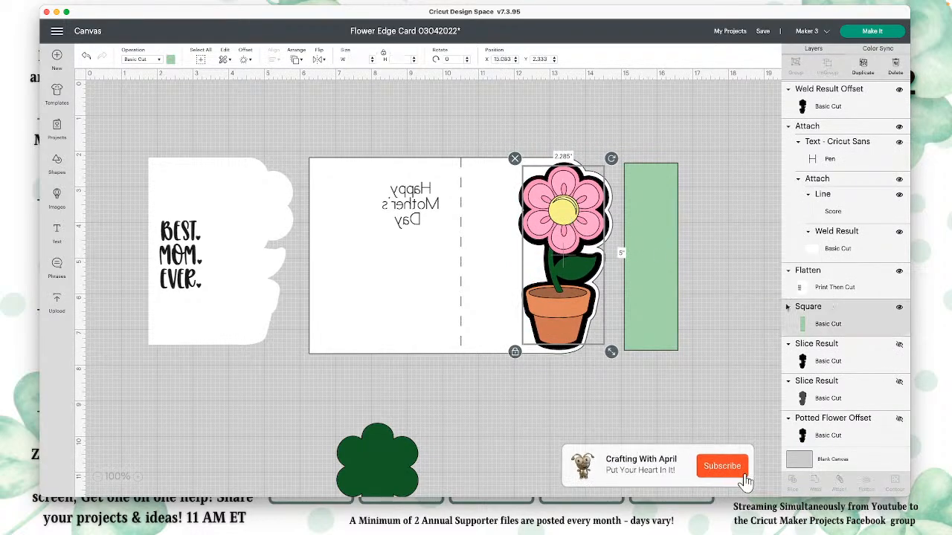
left_click(713, 288)
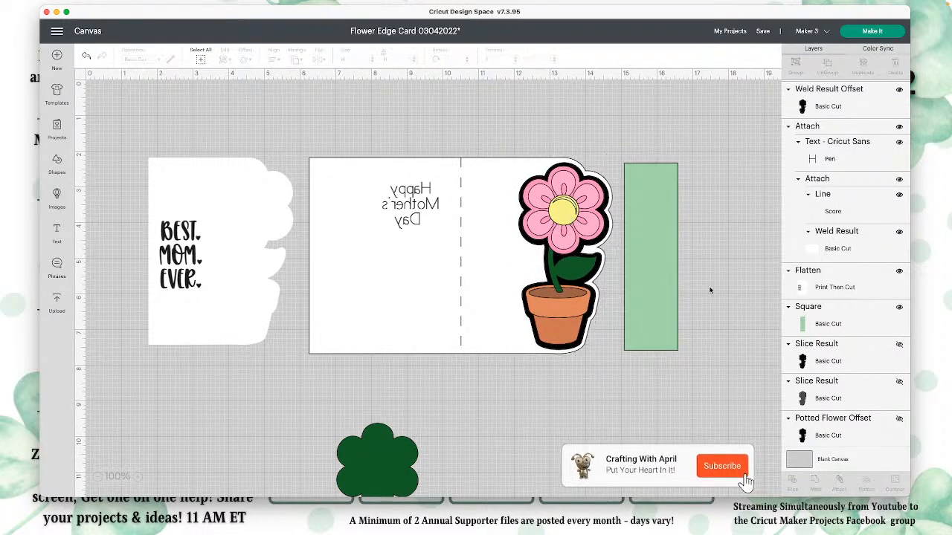
Step: Undo the layering, card flip, offset, weld and flower copy, back to the single potted flower beside the green strip
left_click(388, 459)
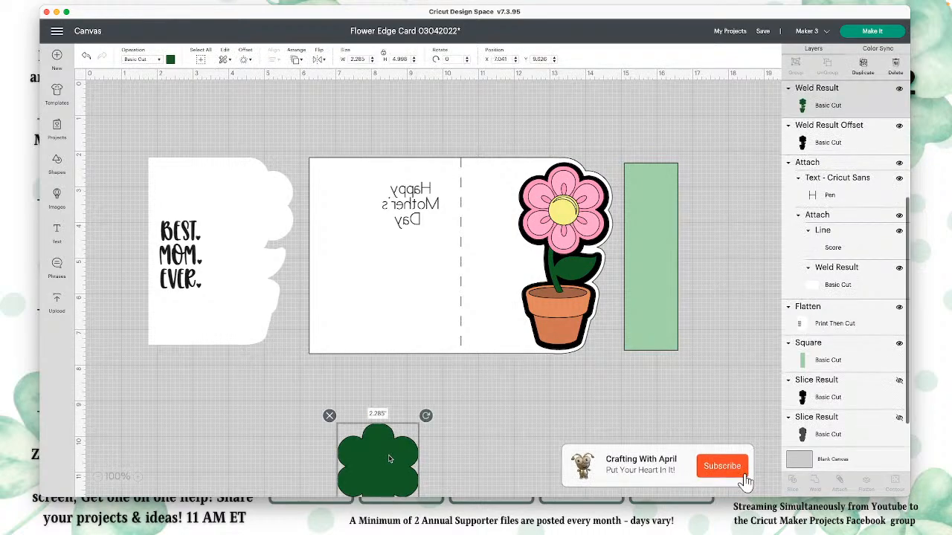
left_click(87, 58)
left_click(87, 58)
left_click(86, 58)
left_click(86, 58)
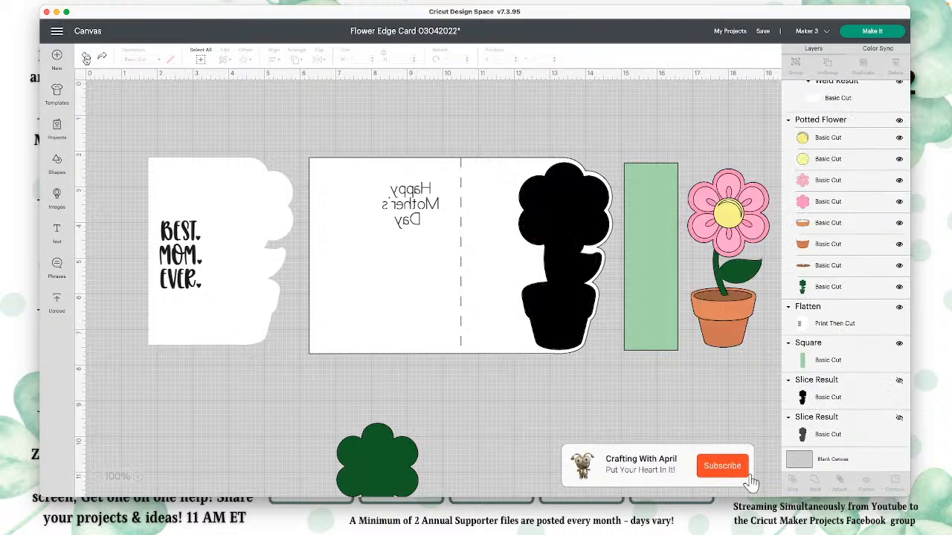
left_click(87, 58)
left_click(86, 58)
left_click(86, 58)
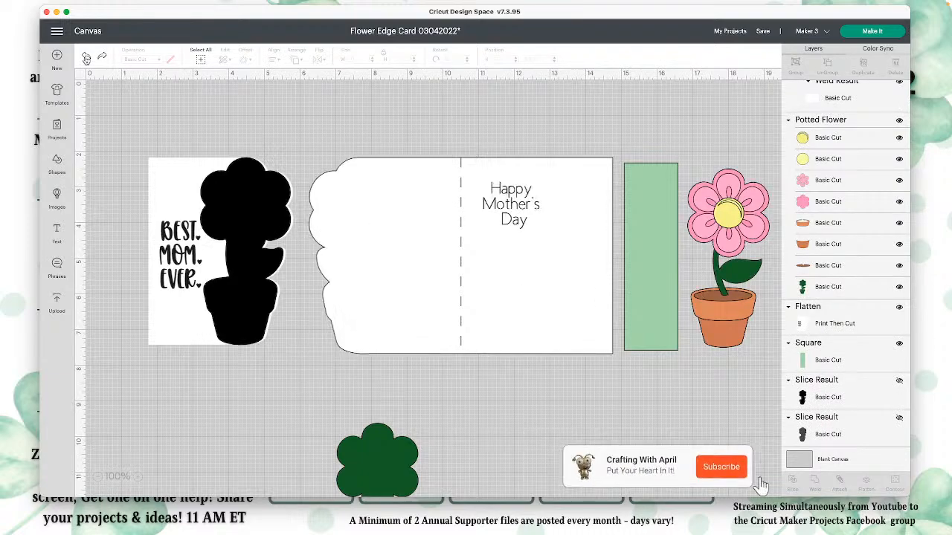
left_click(86, 58)
left_click(86, 58)
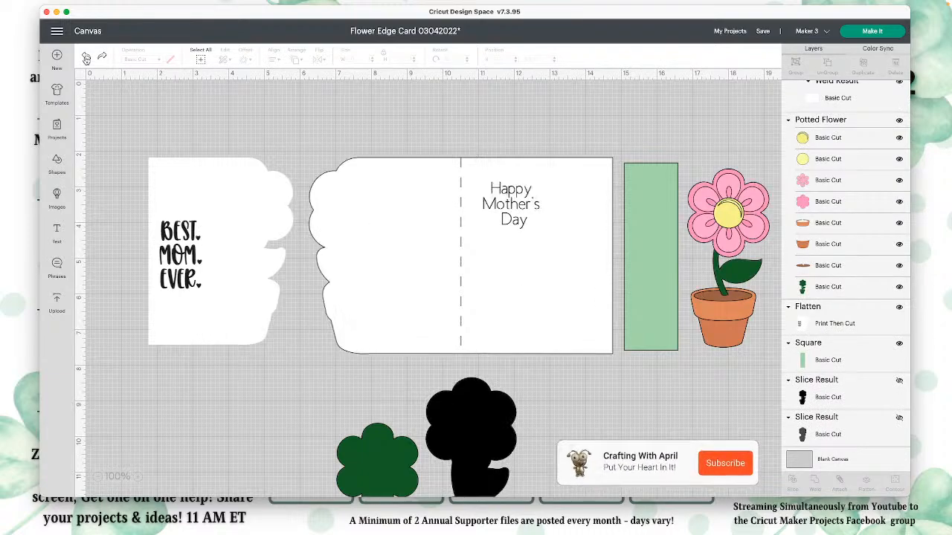
left_click(86, 58)
left_click(86, 58)
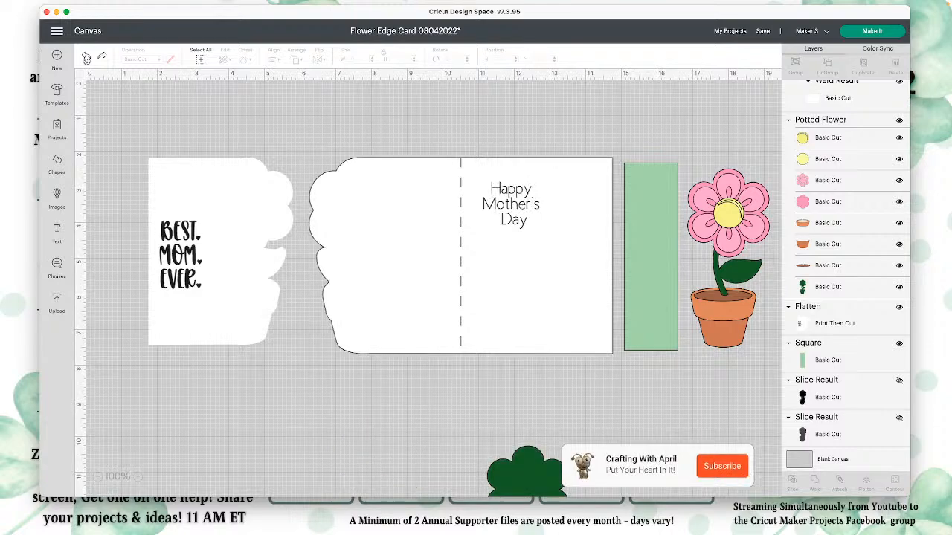
left_click(87, 58)
left_click(86, 58)
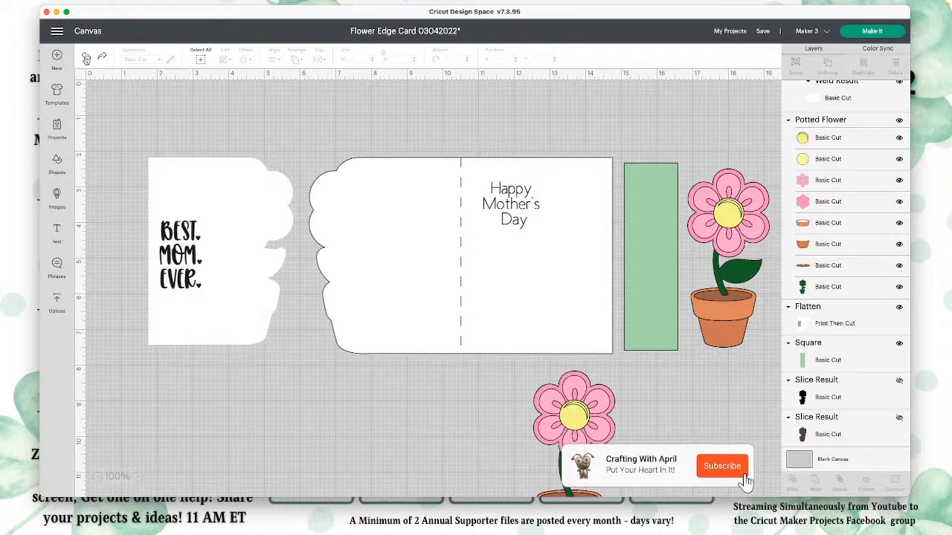
left_click(86, 58)
left_click(87, 58)
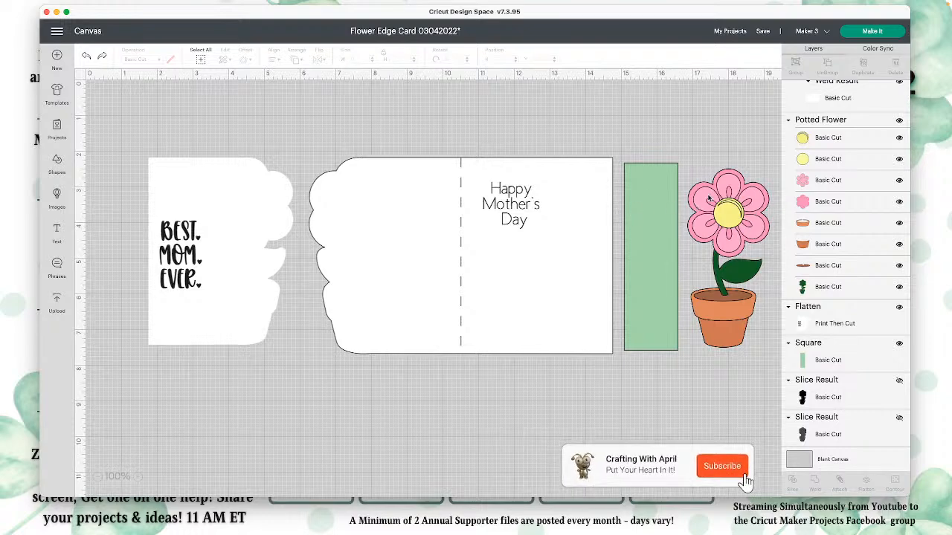
Step: Send the potted flower to the front of all layers and place it on the printed panel beside "BEST. MOM. EVER."
left_click_drag(731, 215, 592, 203)
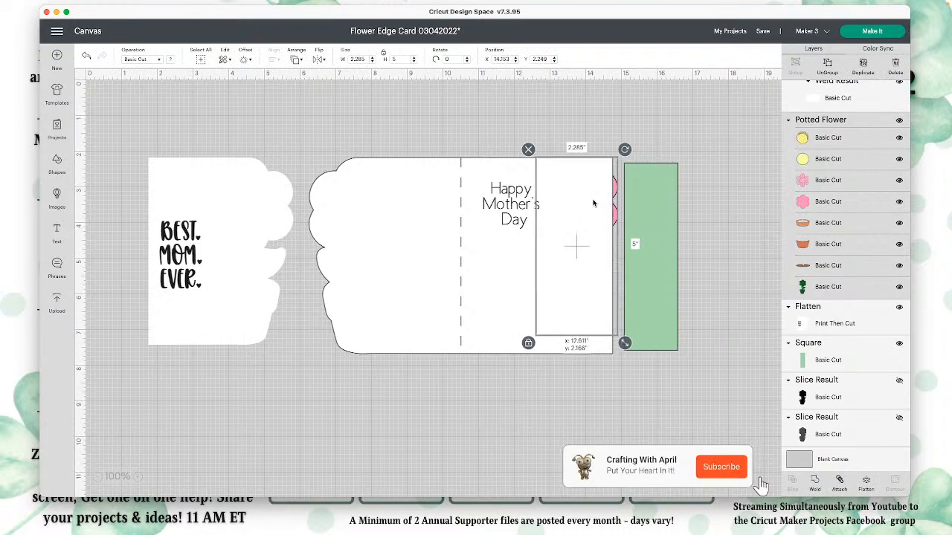
left_click(296, 58)
left_click(338, 100)
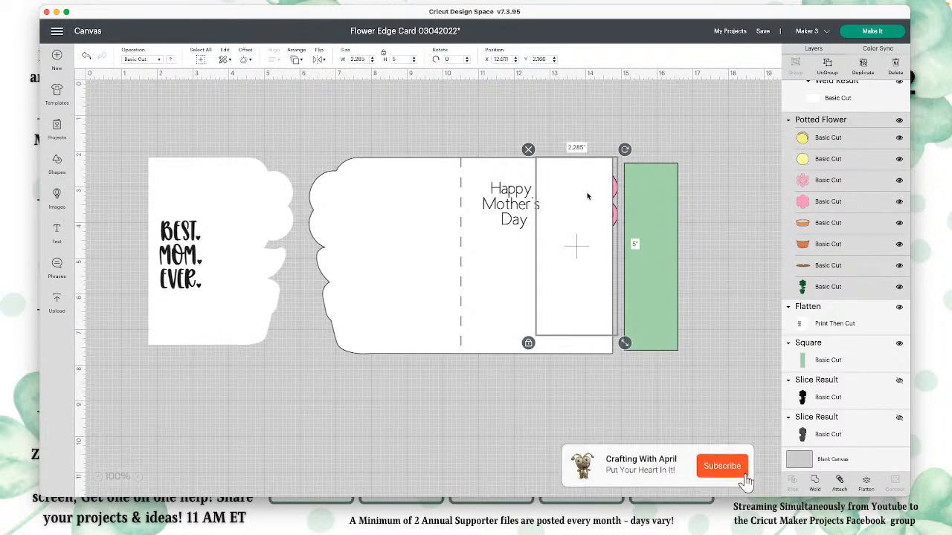
left_click(298, 59)
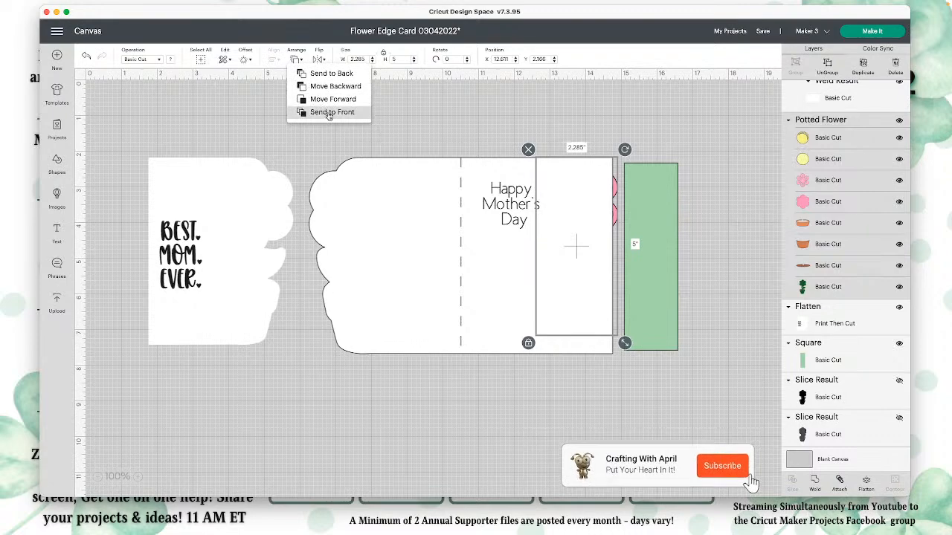
left_click(315, 111)
left_click_drag(573, 200, 567, 211)
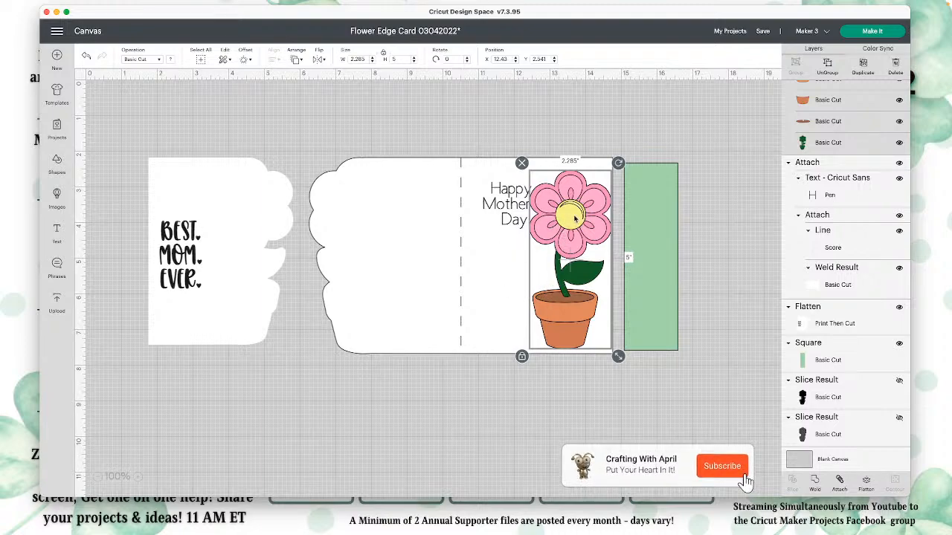
left_click_drag(574, 217, 257, 200)
left_click(748, 181)
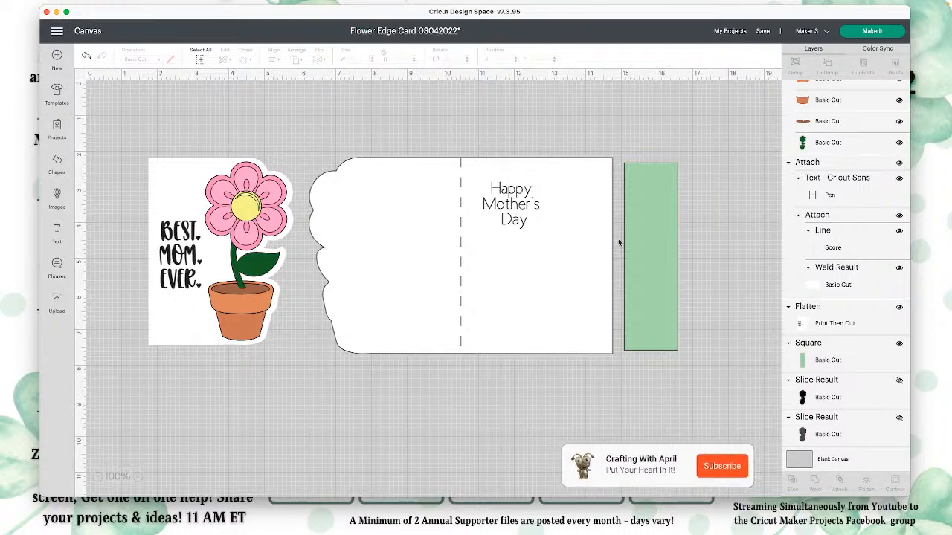
Step: Save the changes to the flower edge card project and minimize the design window without quitting
left_click(764, 35)
left_click(777, 44)
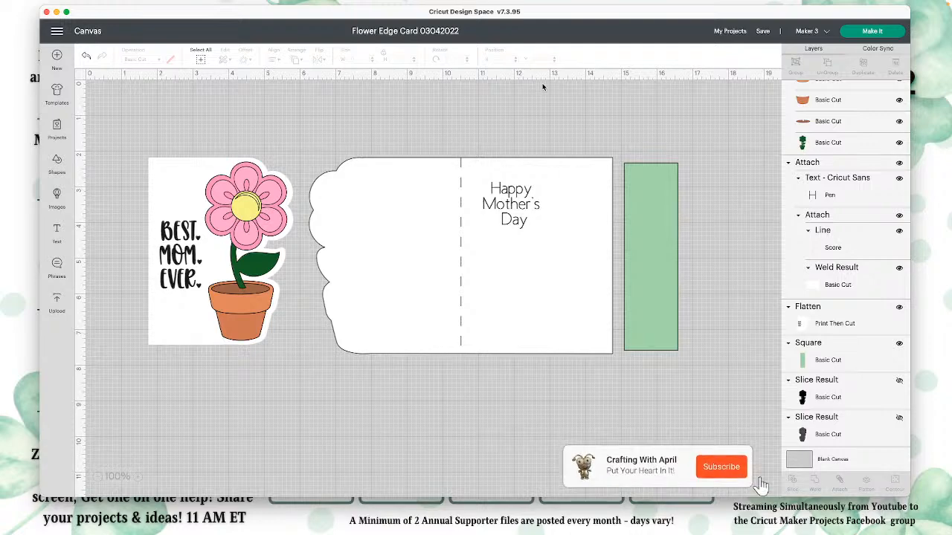
left_click(46, 12)
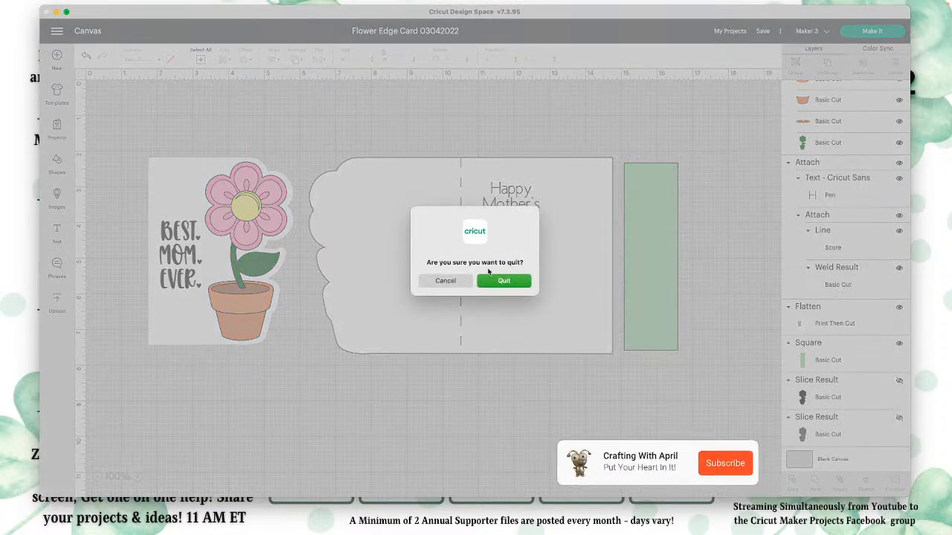
left_click(421, 286)
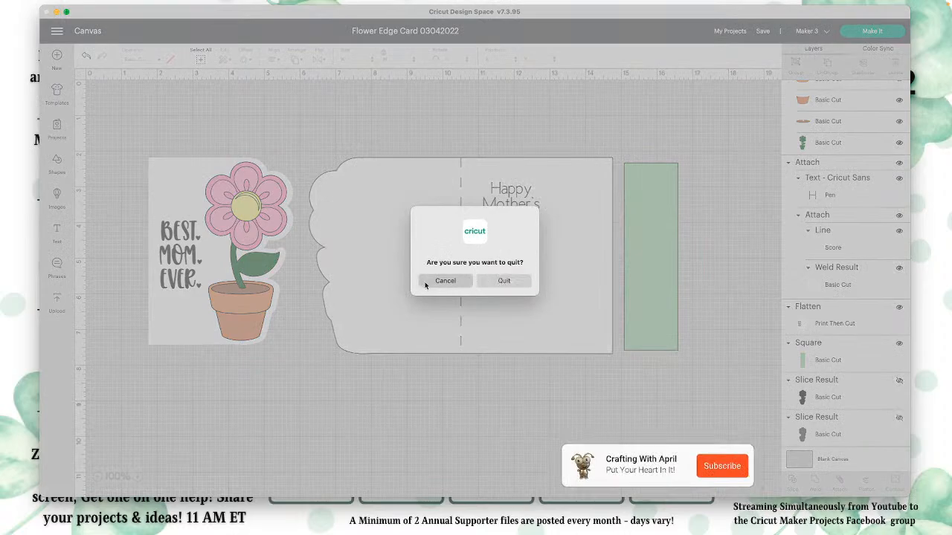
left_click(56, 13)
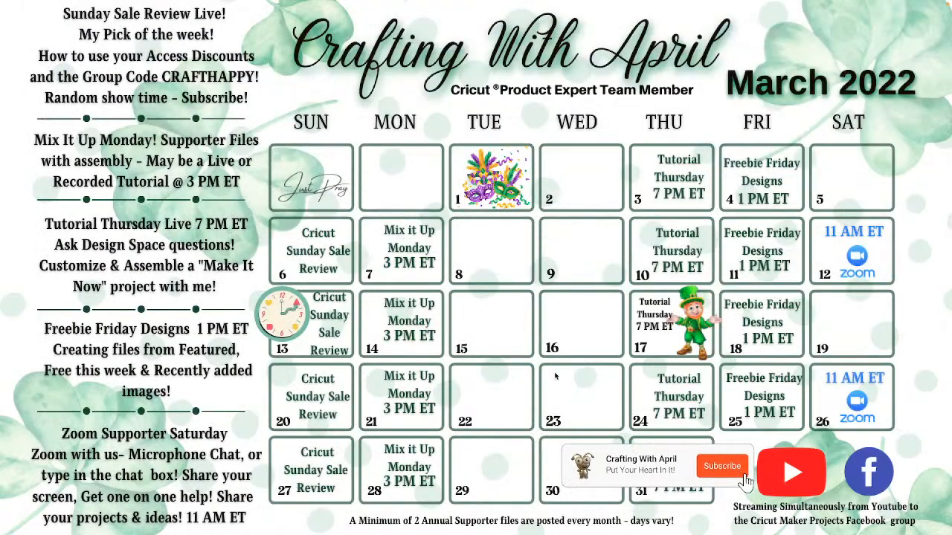
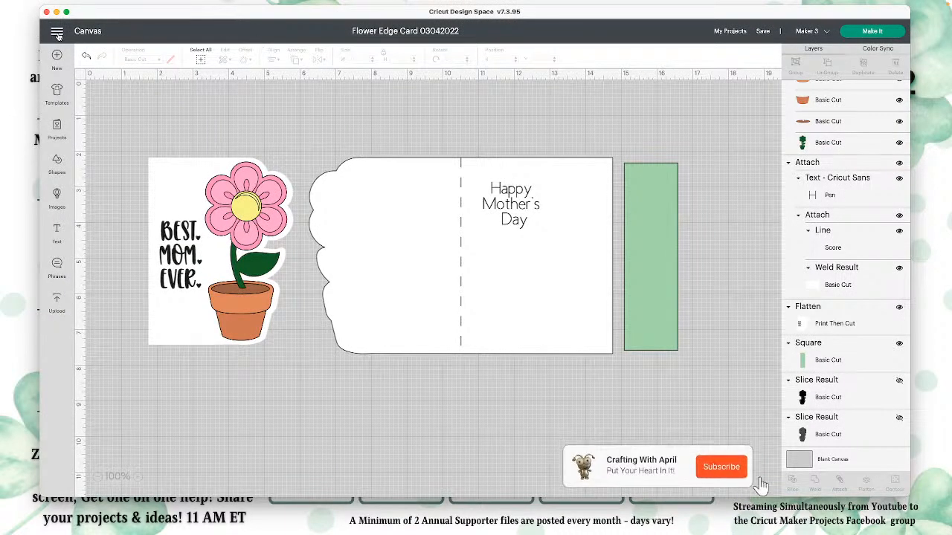
Step: Try the Cloud Only option for offline saving in the settings, restore Cloud & Computer, and close the settings
left_click(60, 32)
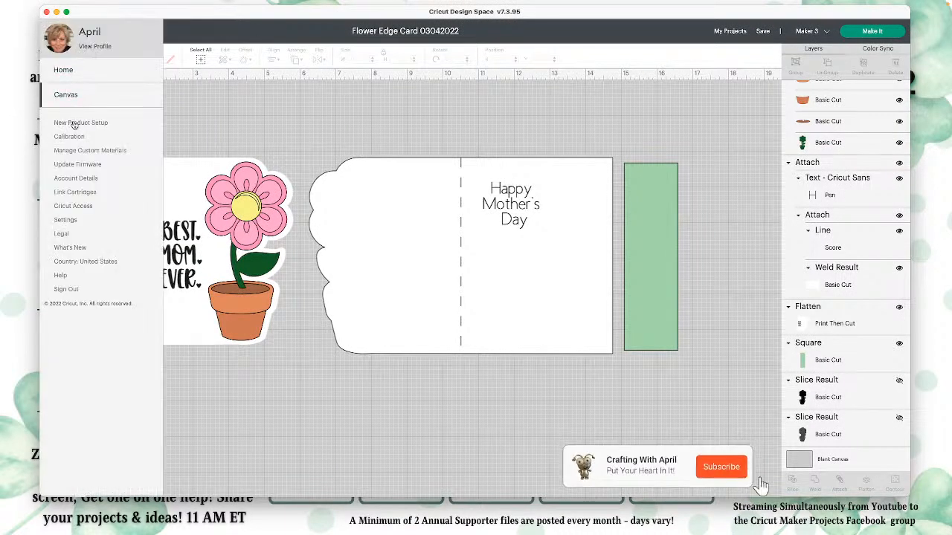
left_click(65, 221)
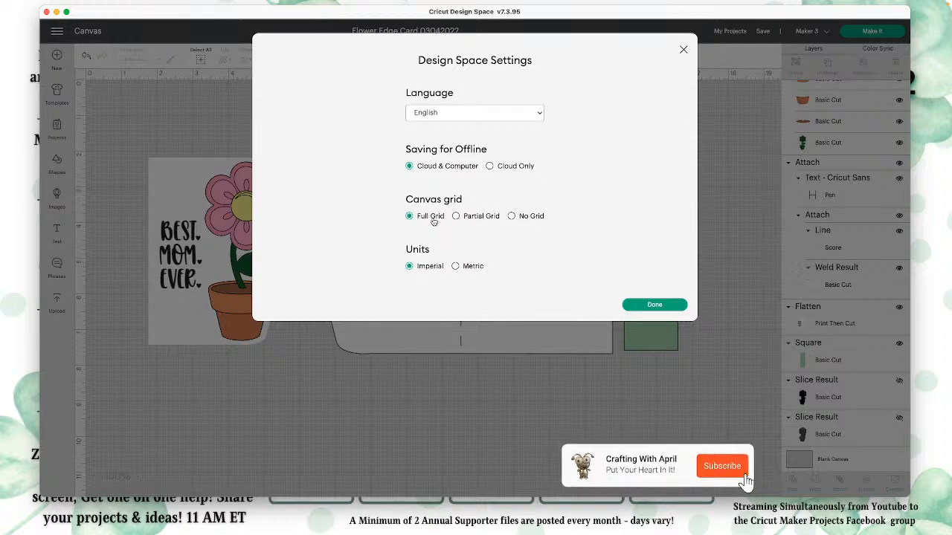
left_click(490, 167)
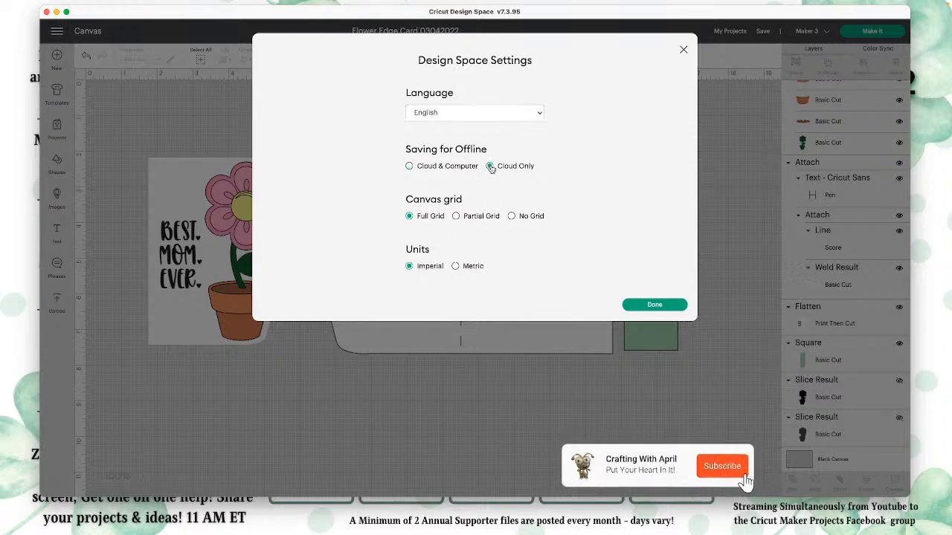
left_click(410, 167)
left_click(227, 111)
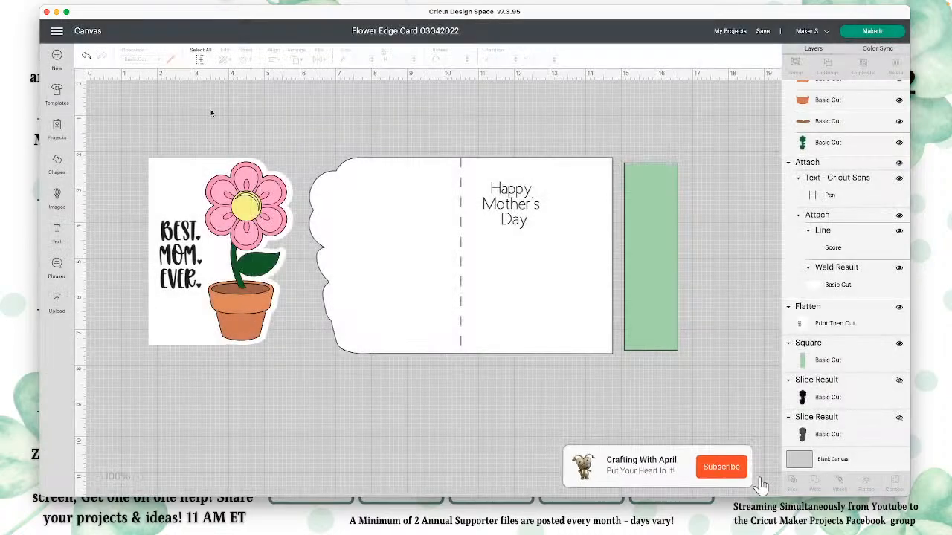
Step: Add a sample text object to the canvas and set its font to the system font Magnolia Sky
left_click(57, 232)
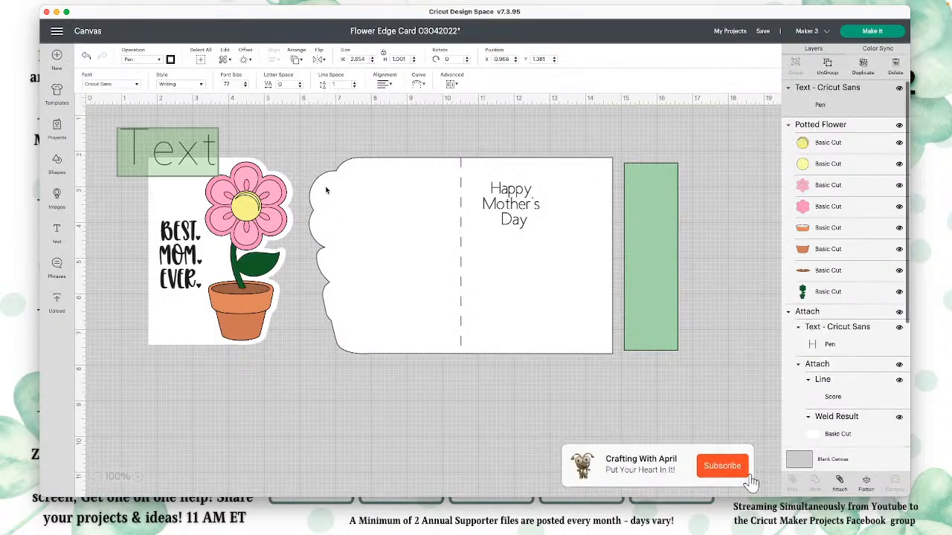
left_click(132, 87)
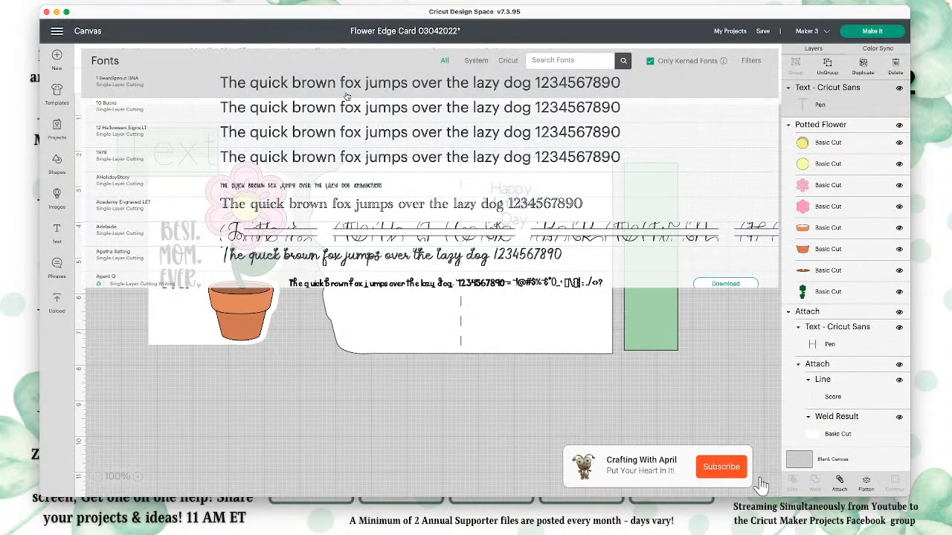
left_click(476, 60)
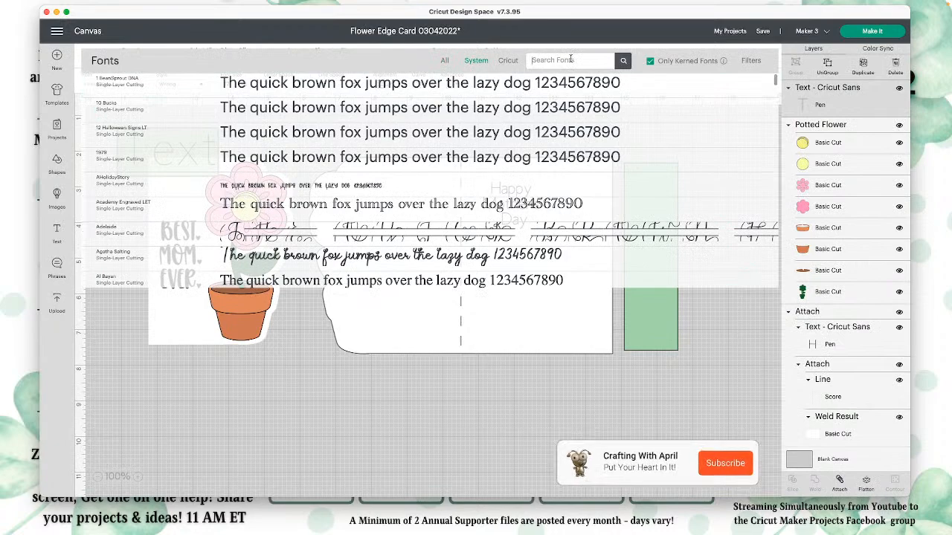
left_click(565, 61)
type("magnolia sky")
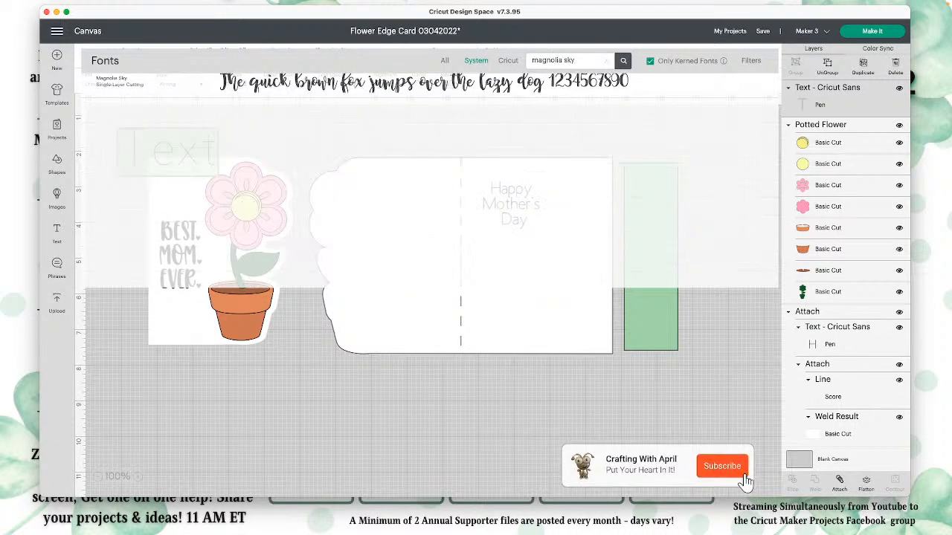
left_click(469, 90)
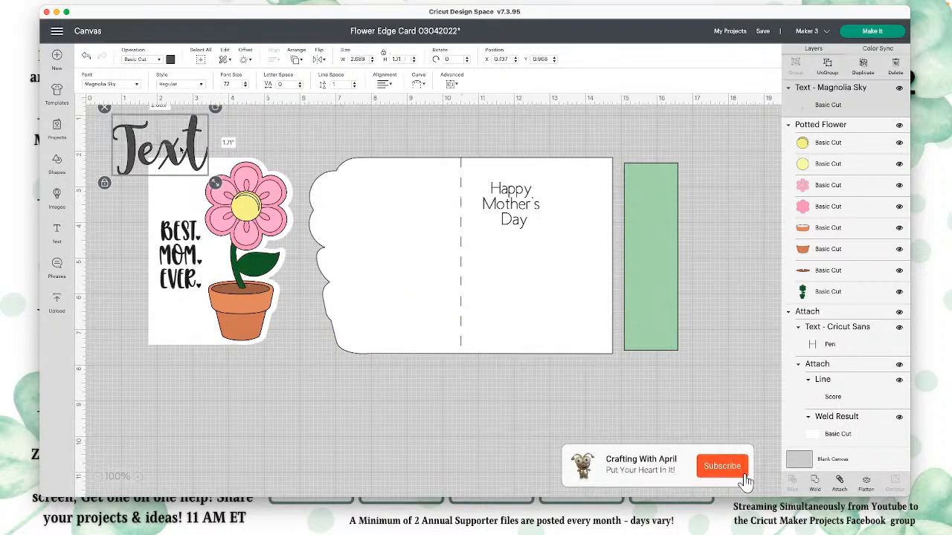
Step: Place the Magnolia Sky sample text in the empty area below the card base and weld its letters together
left_click_drag(188, 151, 470, 432)
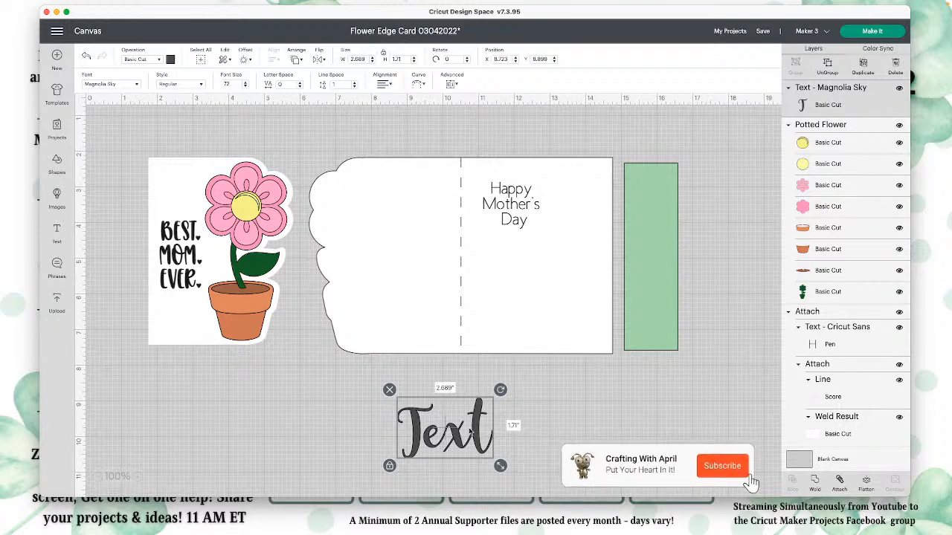
left_click_drag(470, 431, 476, 424)
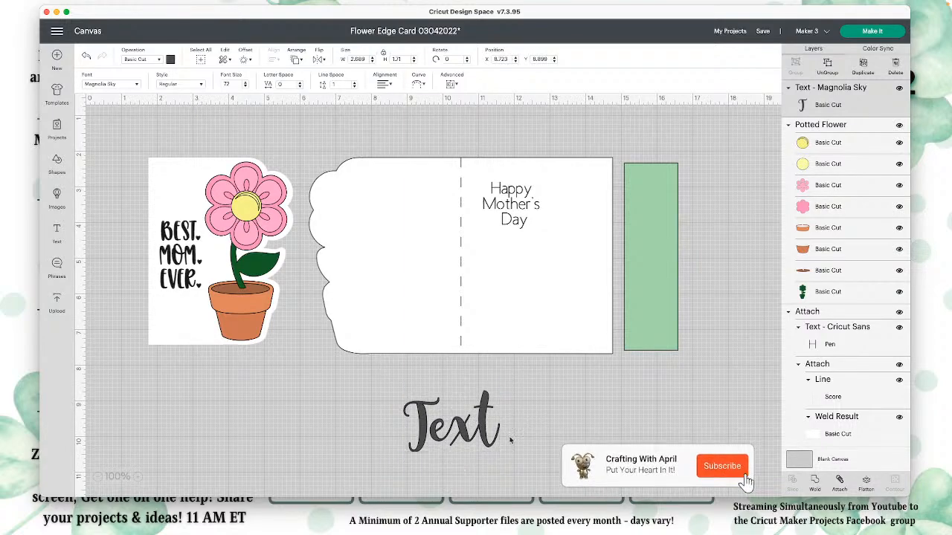
left_click(812, 485)
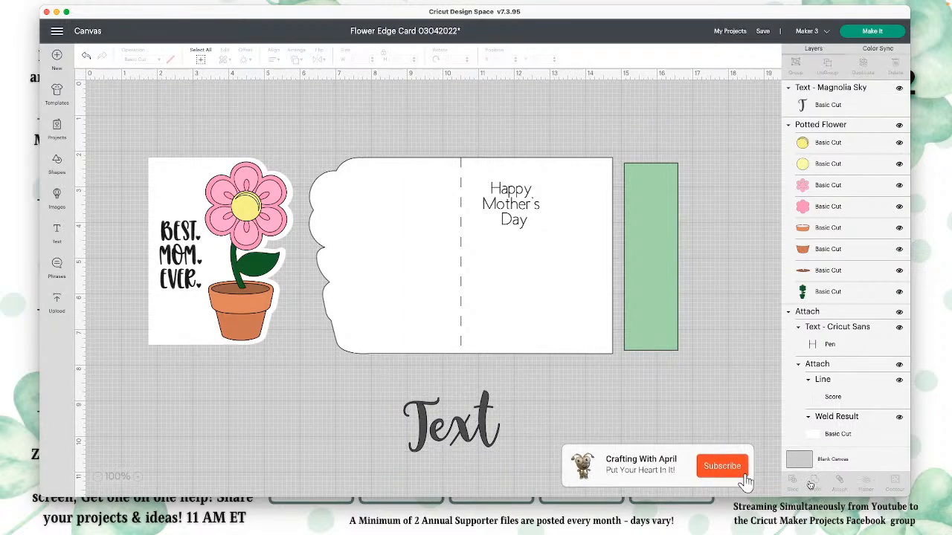
Step: Shift the welded sample text slightly below the card base and delete it from the canvas
left_click(463, 430)
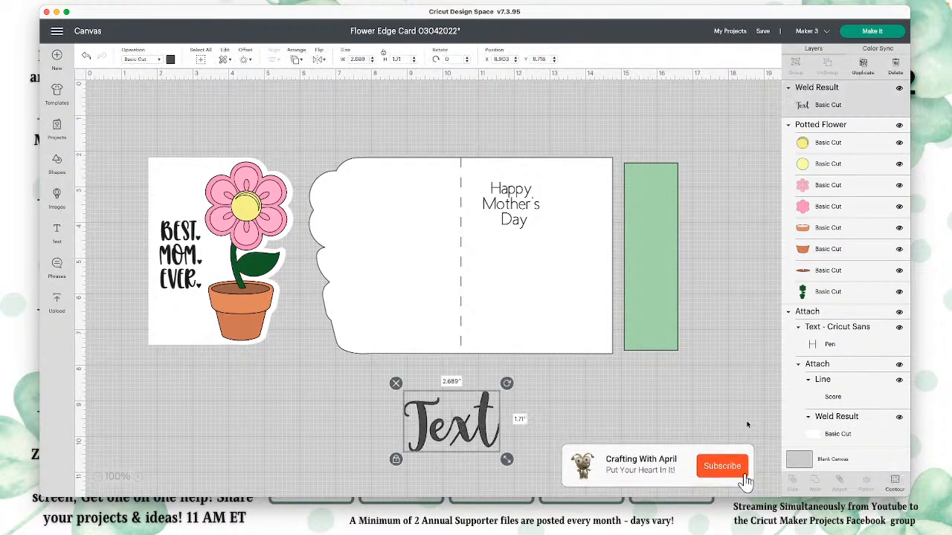
left_click_drag(479, 432, 502, 430)
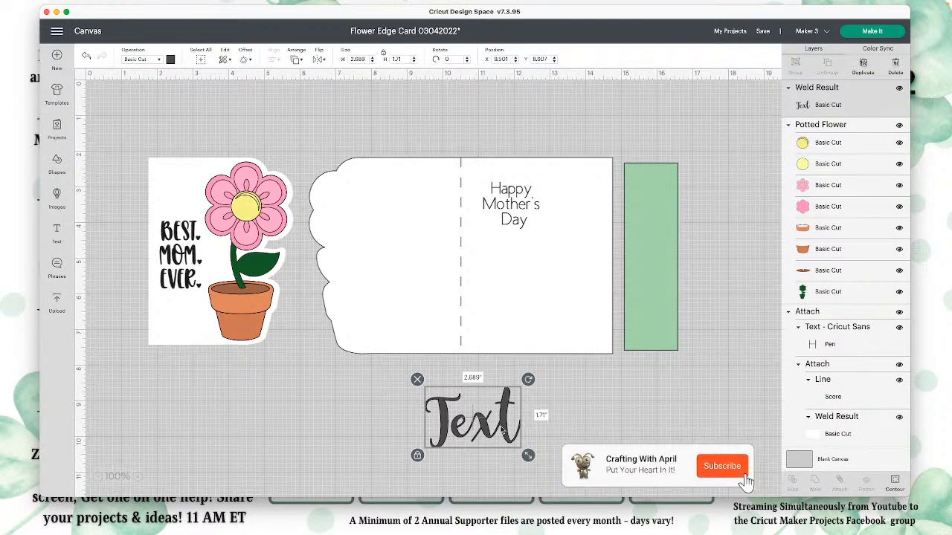
key("Delete")
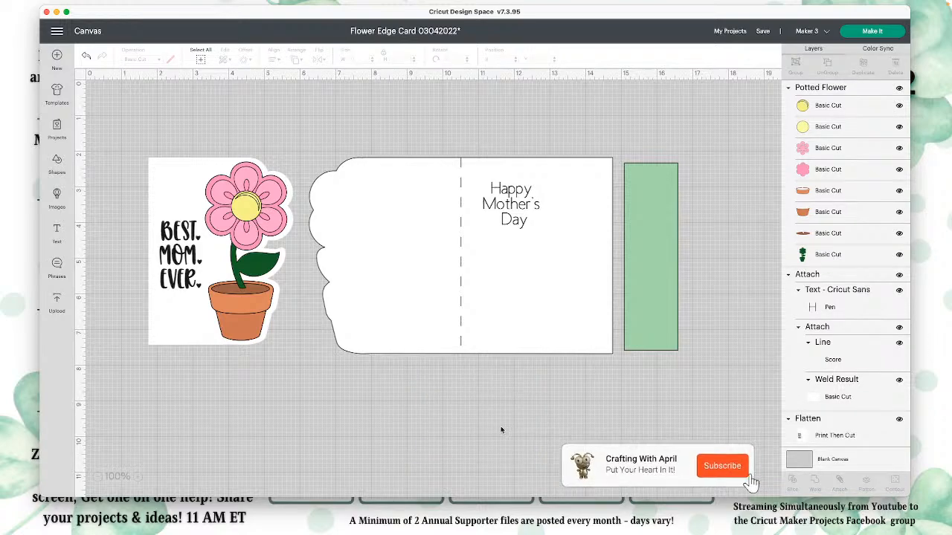